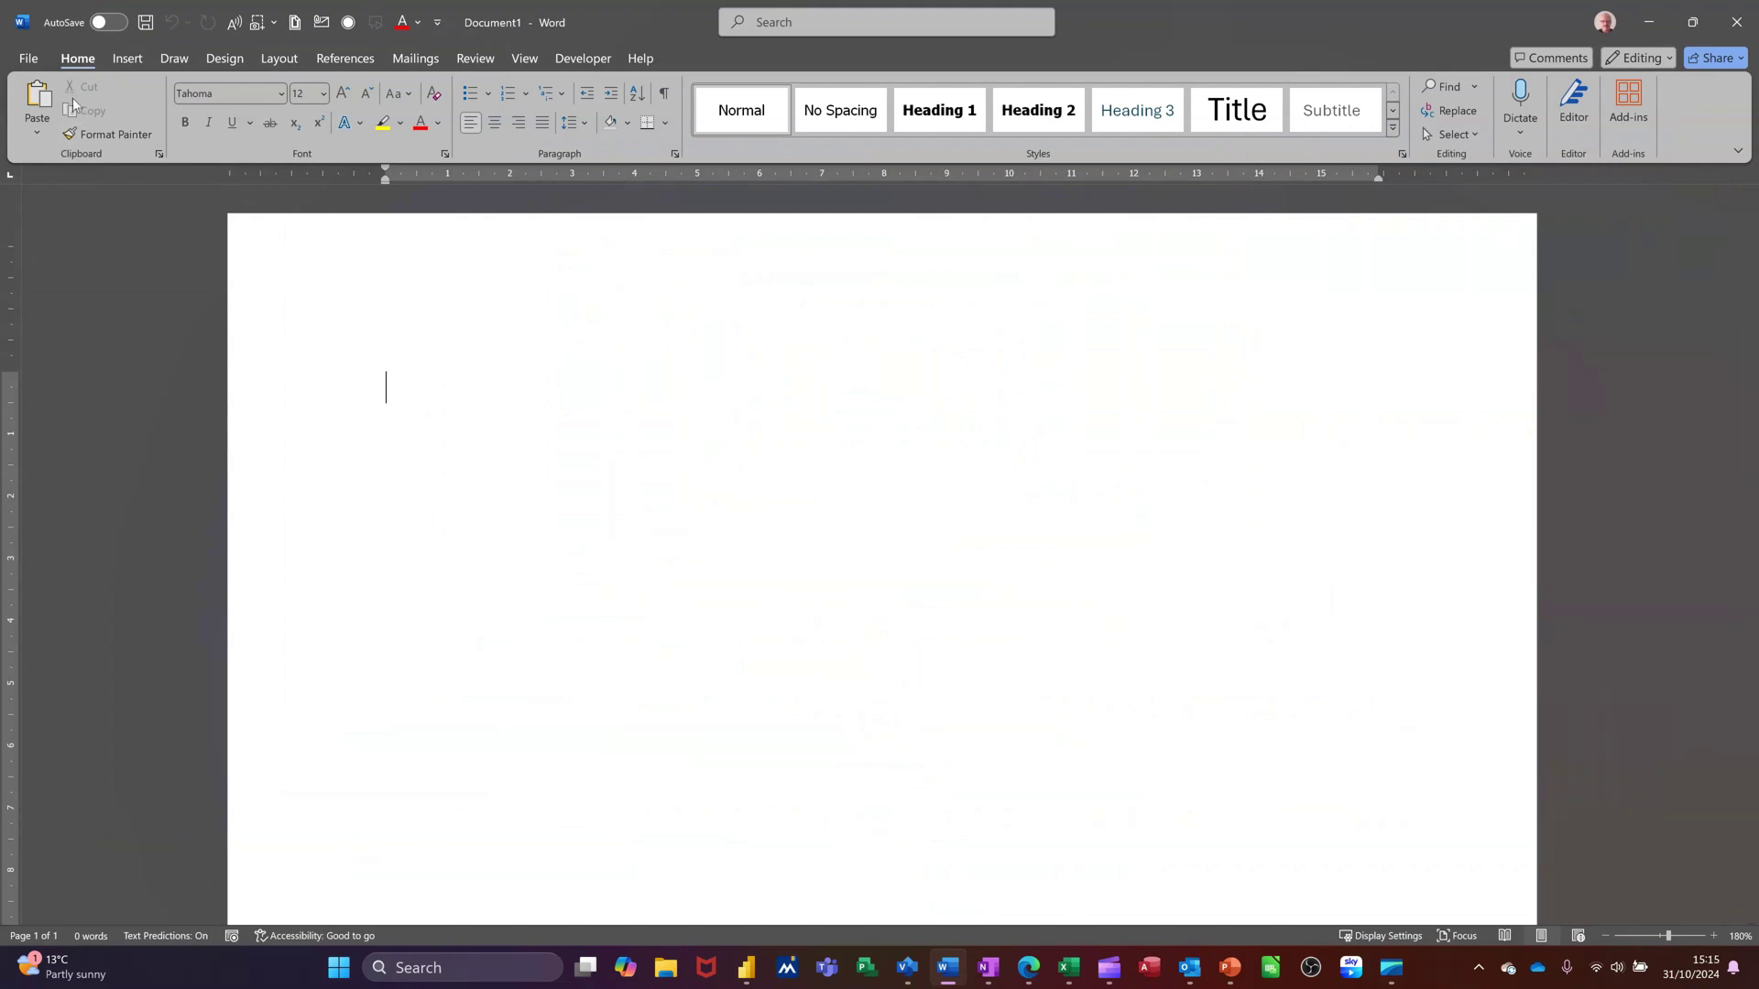
- Go to the File Backstage, look over the New templates page, and return to the Home start page
click(34, 64)
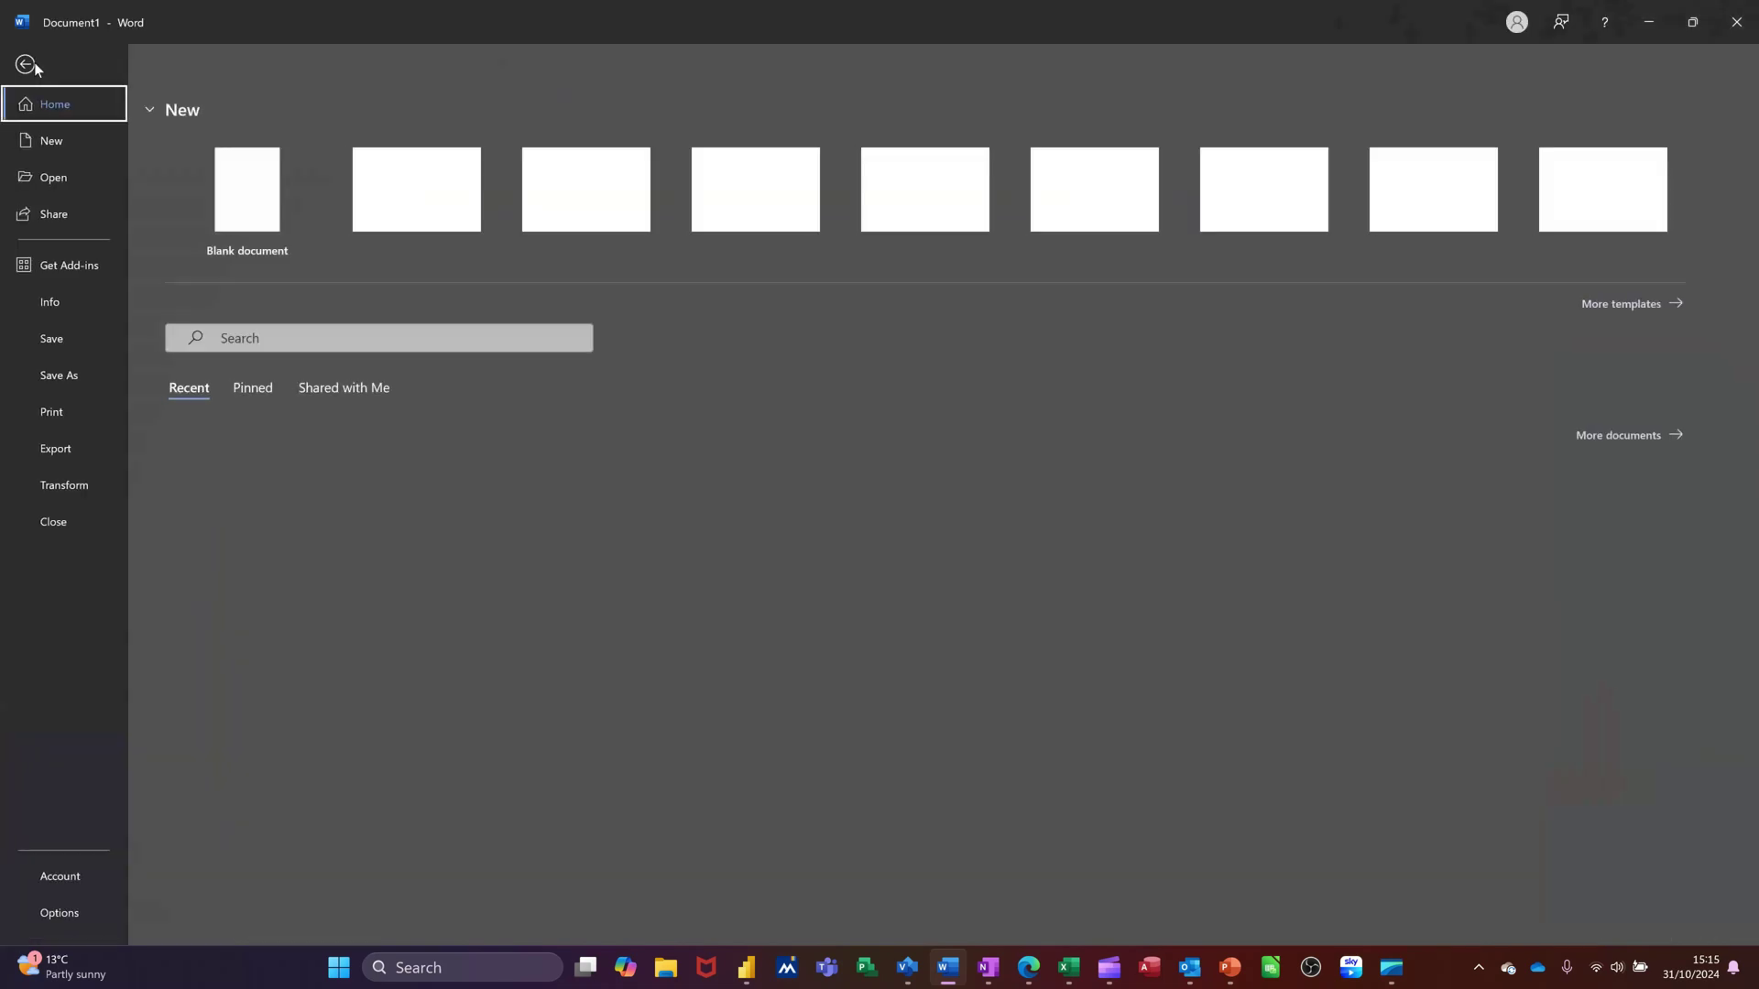
click(57, 139)
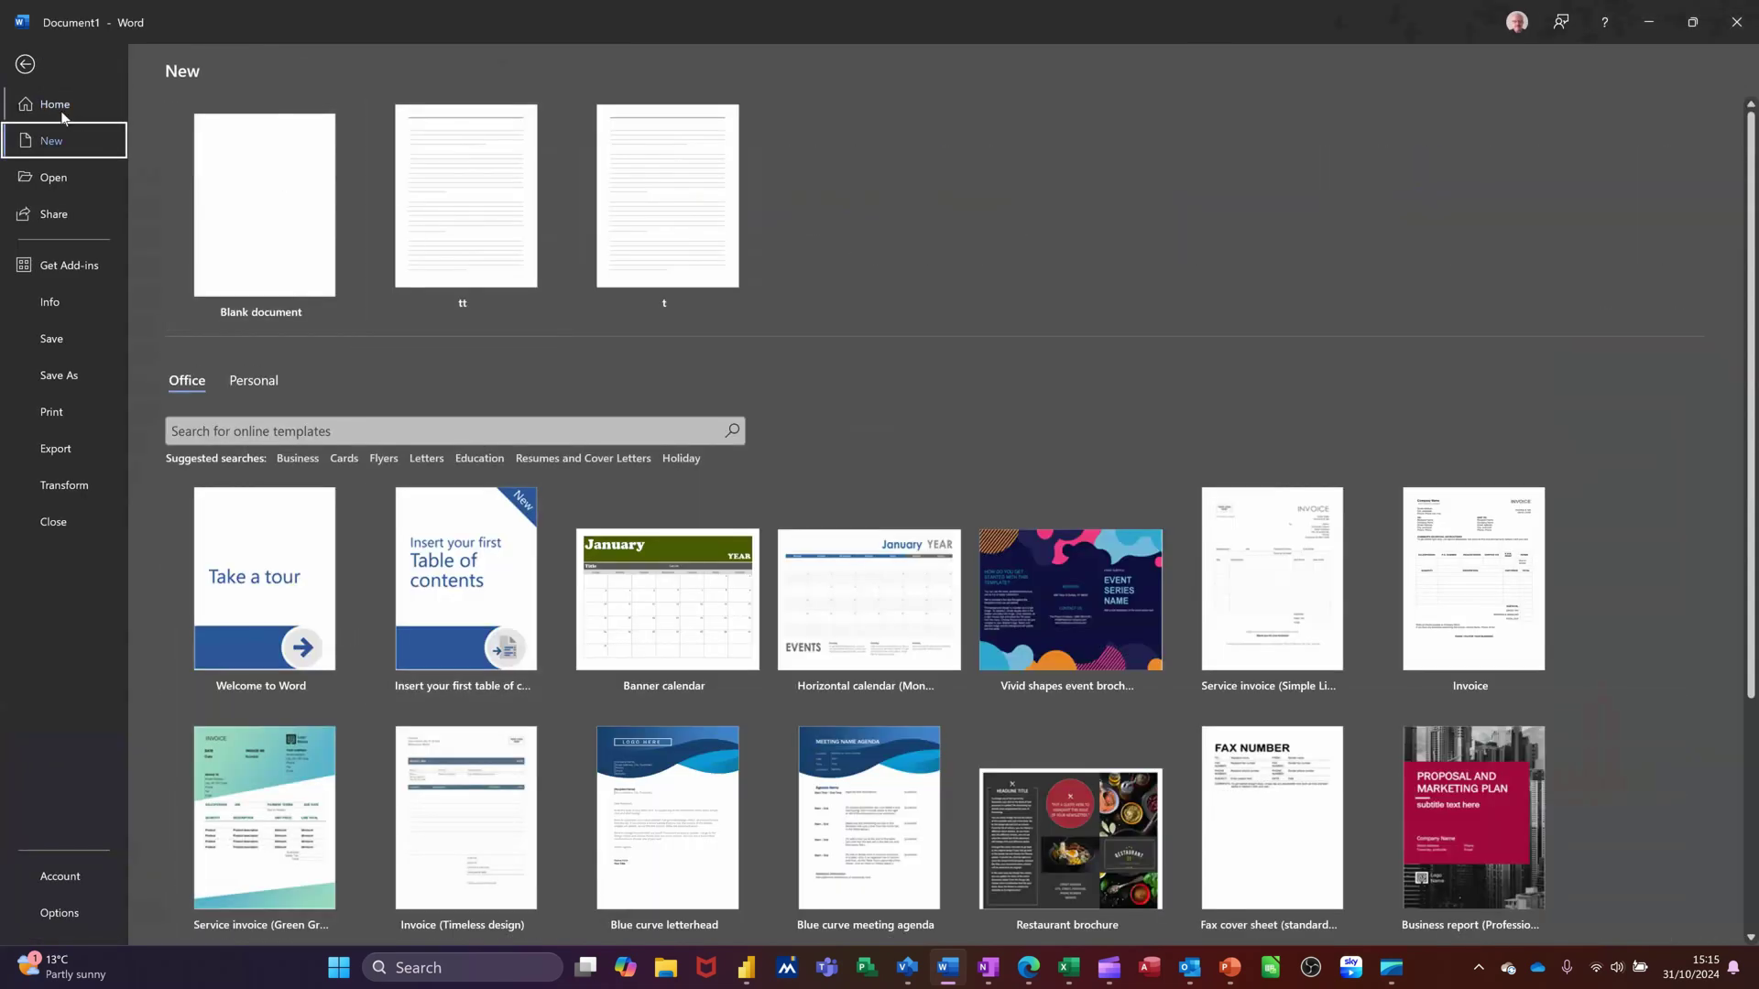
click(55, 104)
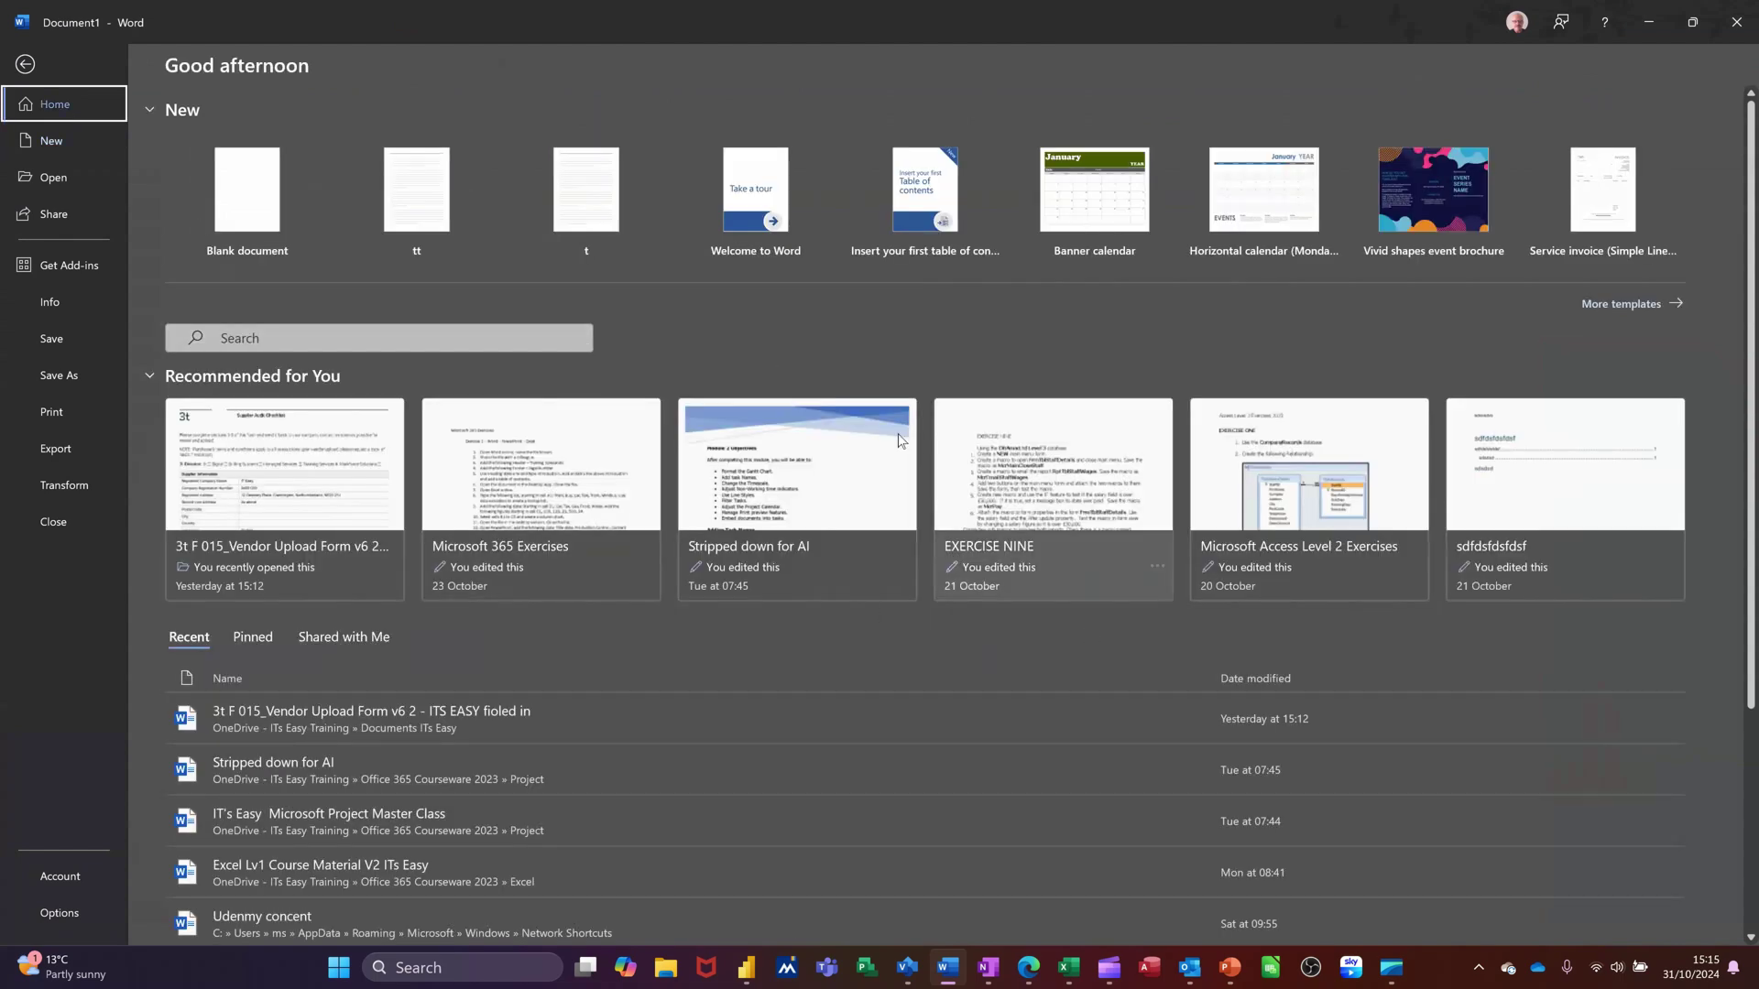
- Create blank Document2 and browse the Insert, Draw, Design and Mailings tabs before returning to Home
click(245, 201)
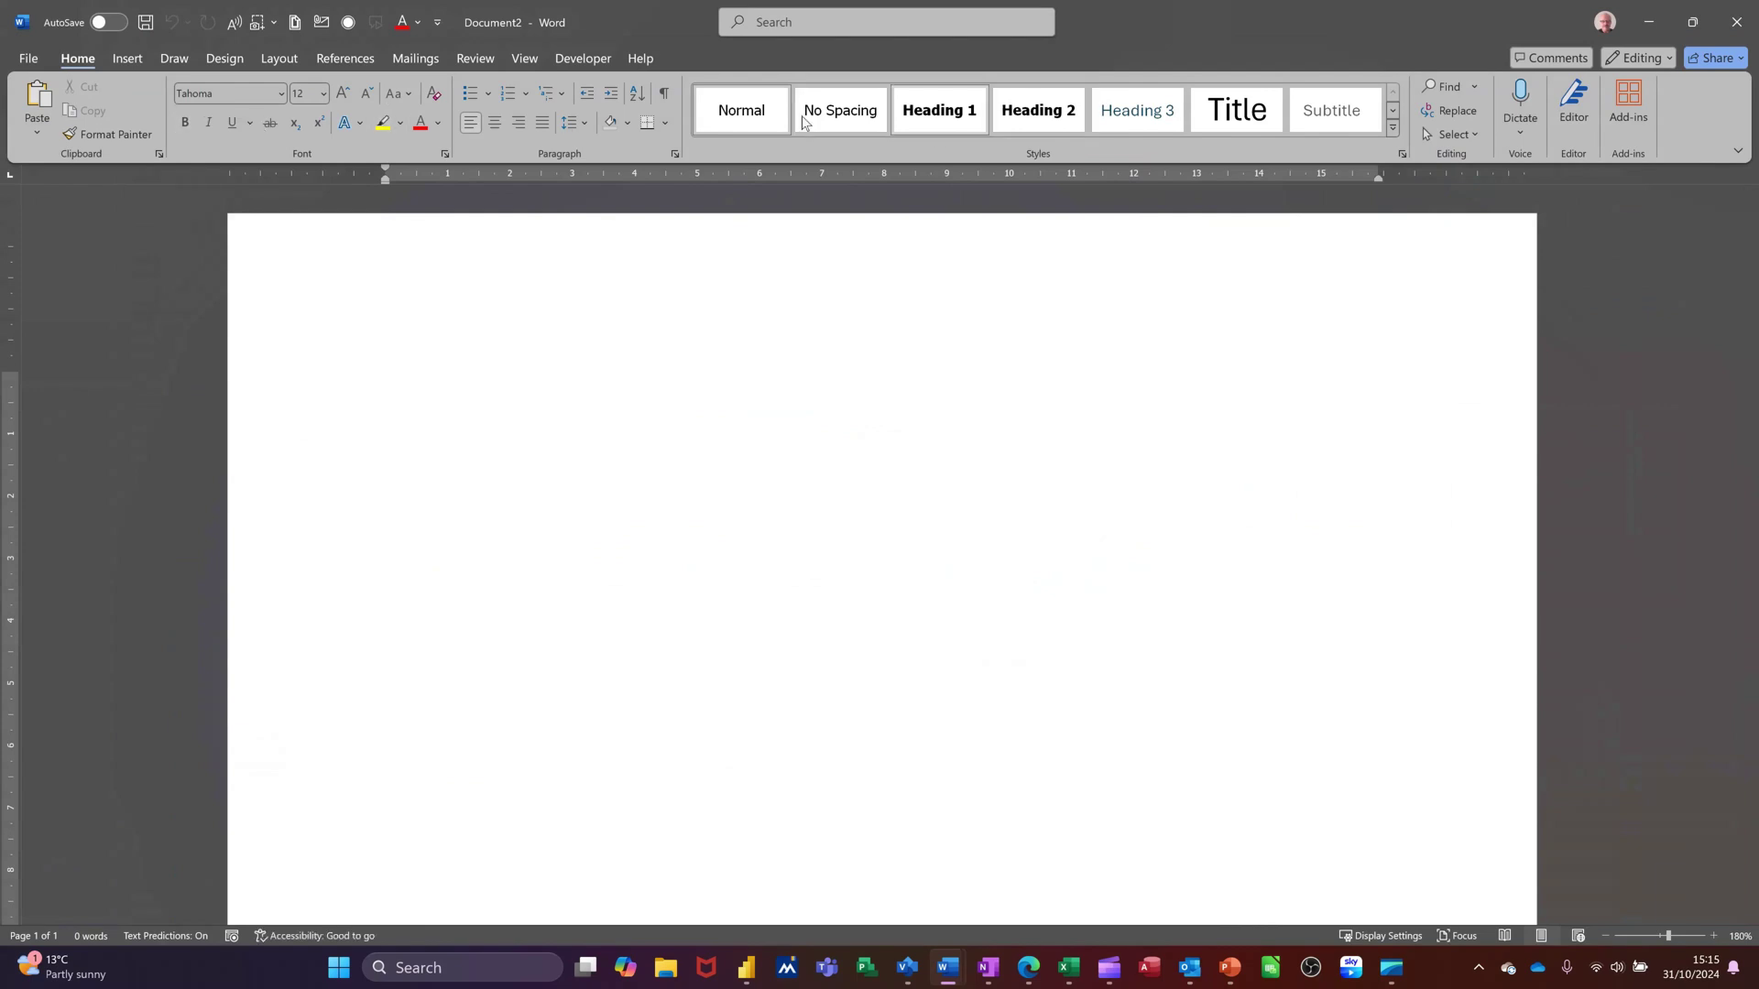
click(128, 60)
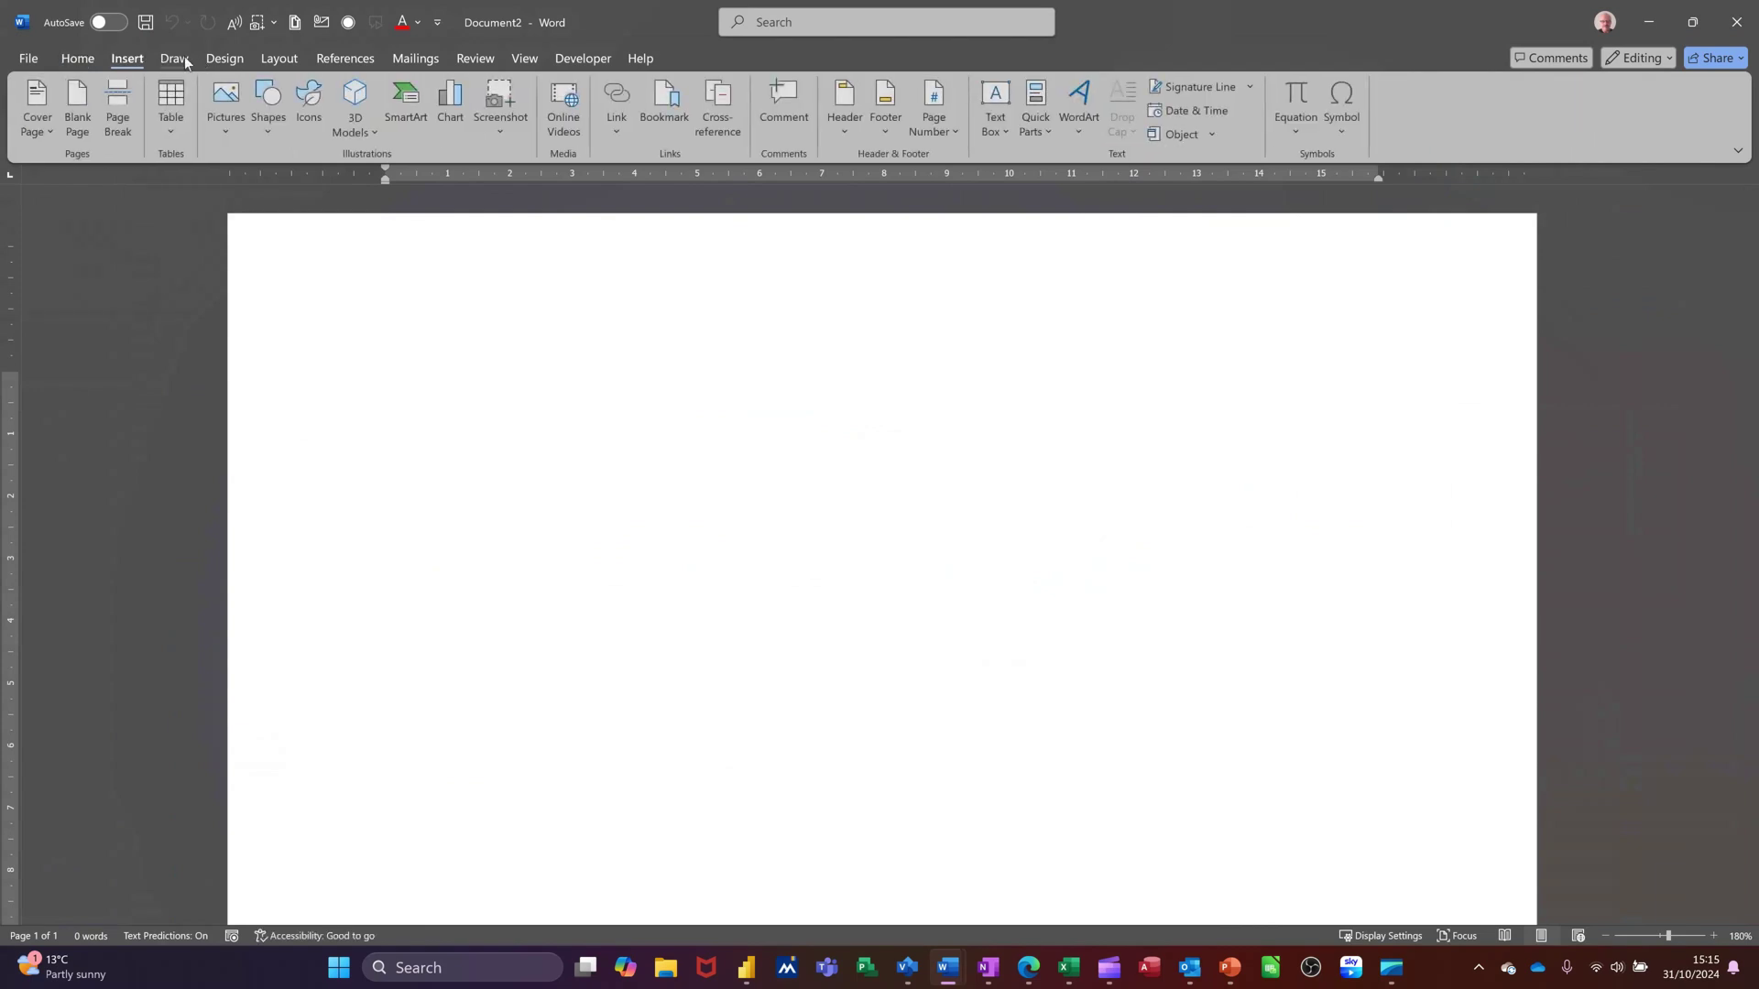
click(182, 58)
click(220, 58)
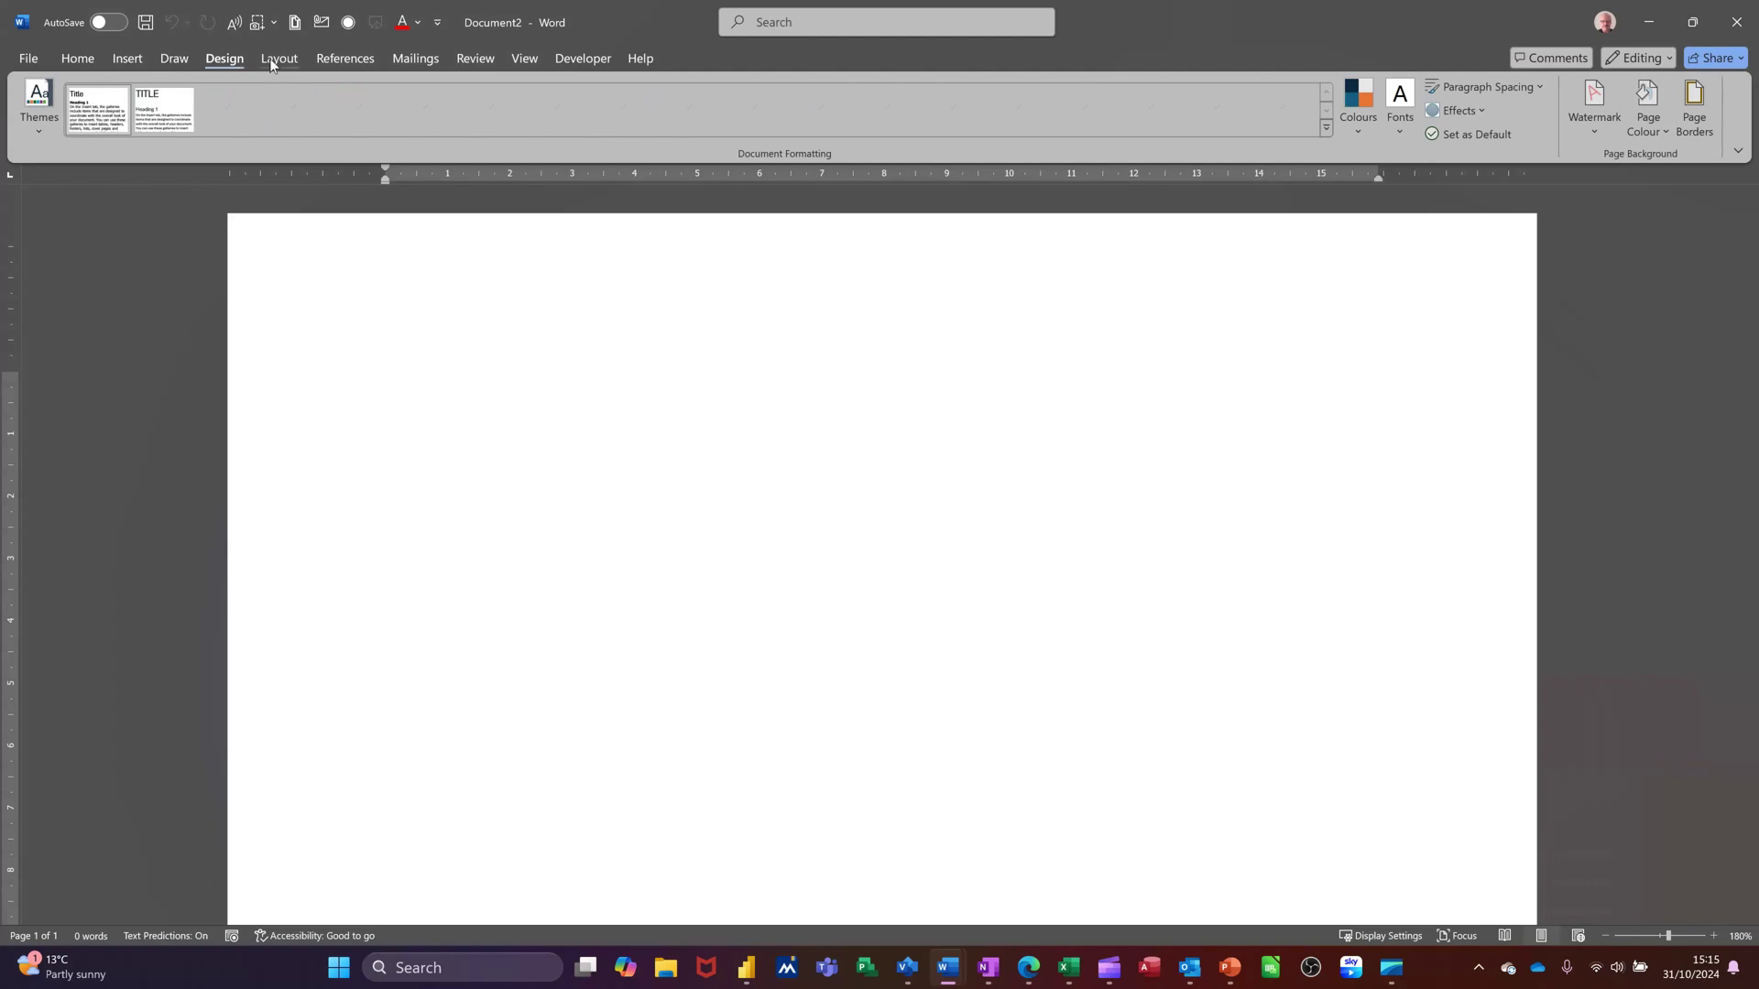
click(410, 61)
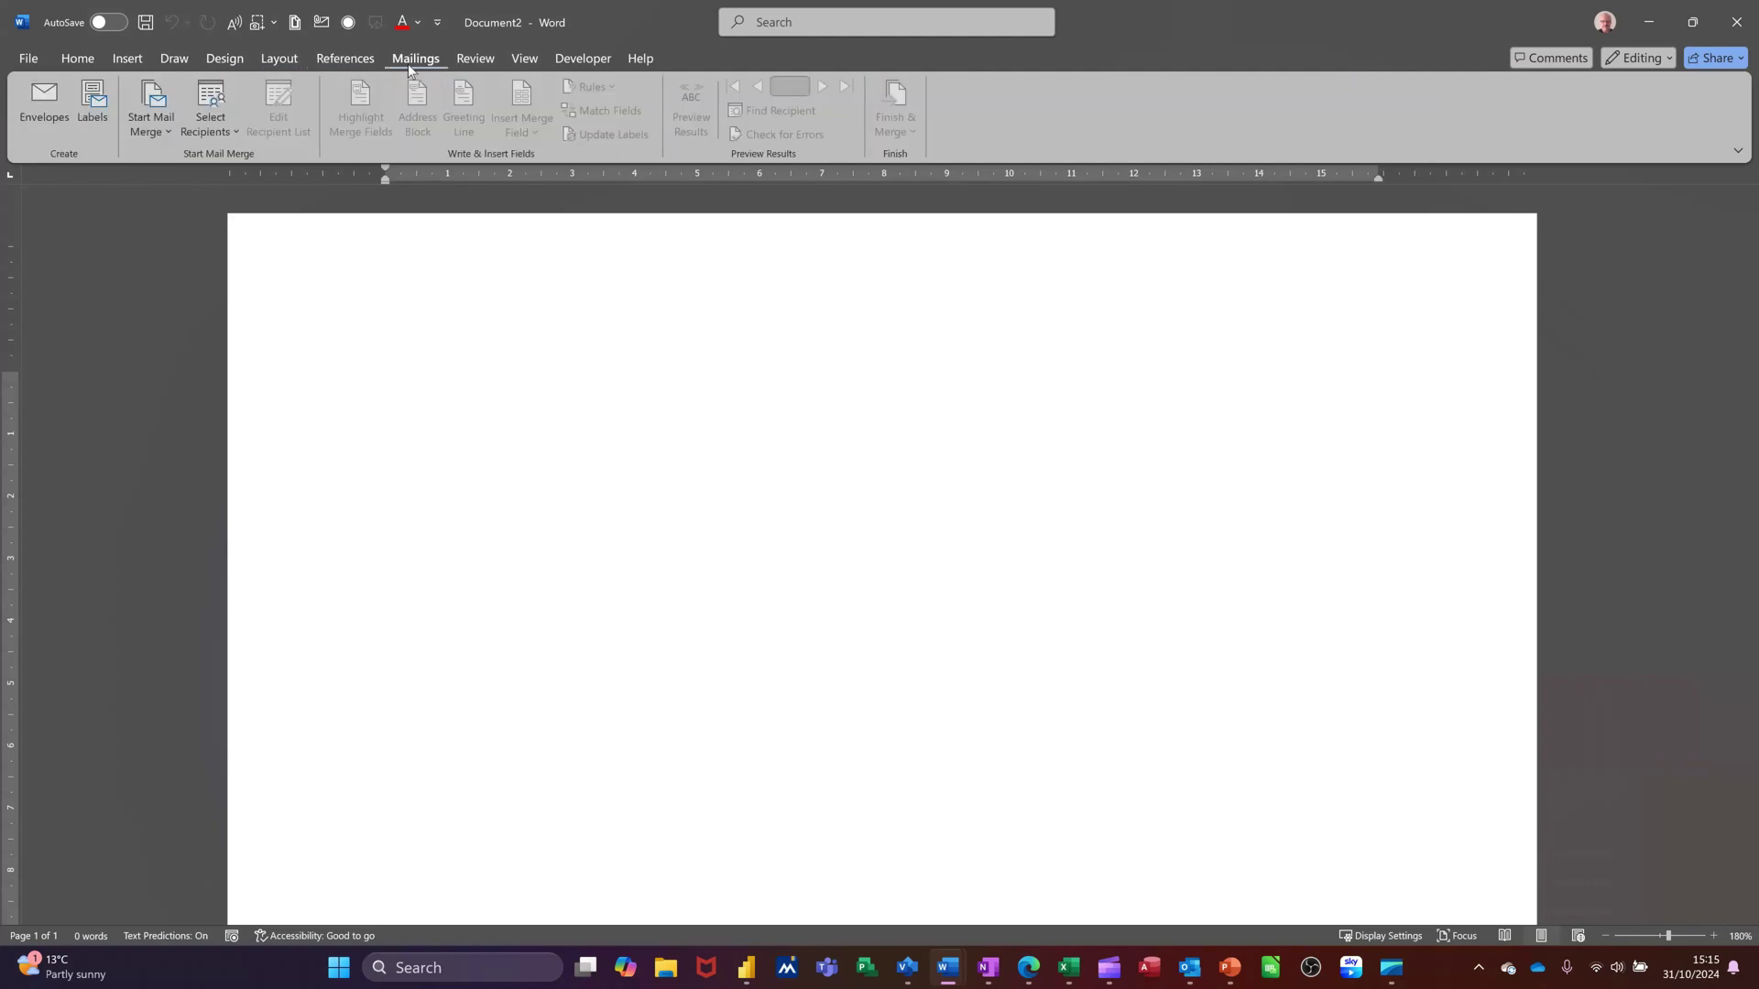
click(77, 58)
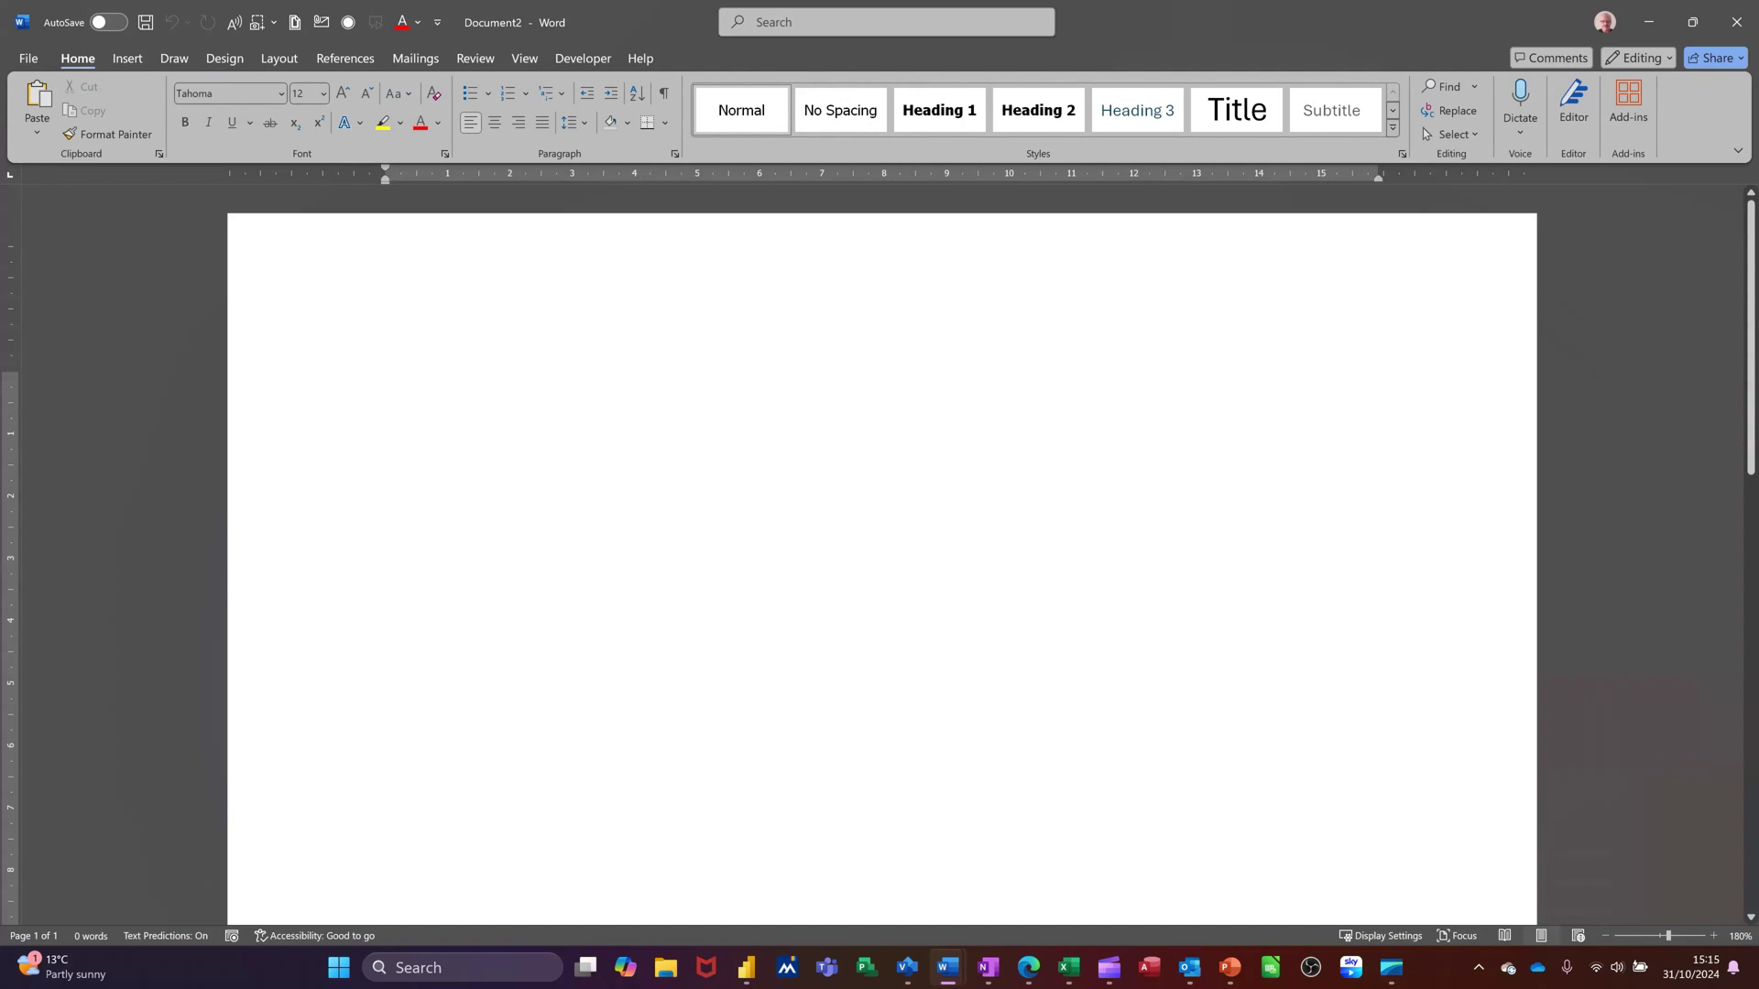
- Type 'dfkjfdkj kj kj khdfgknd knd fk dlhnd' and select the first word
text(dfkjfd)
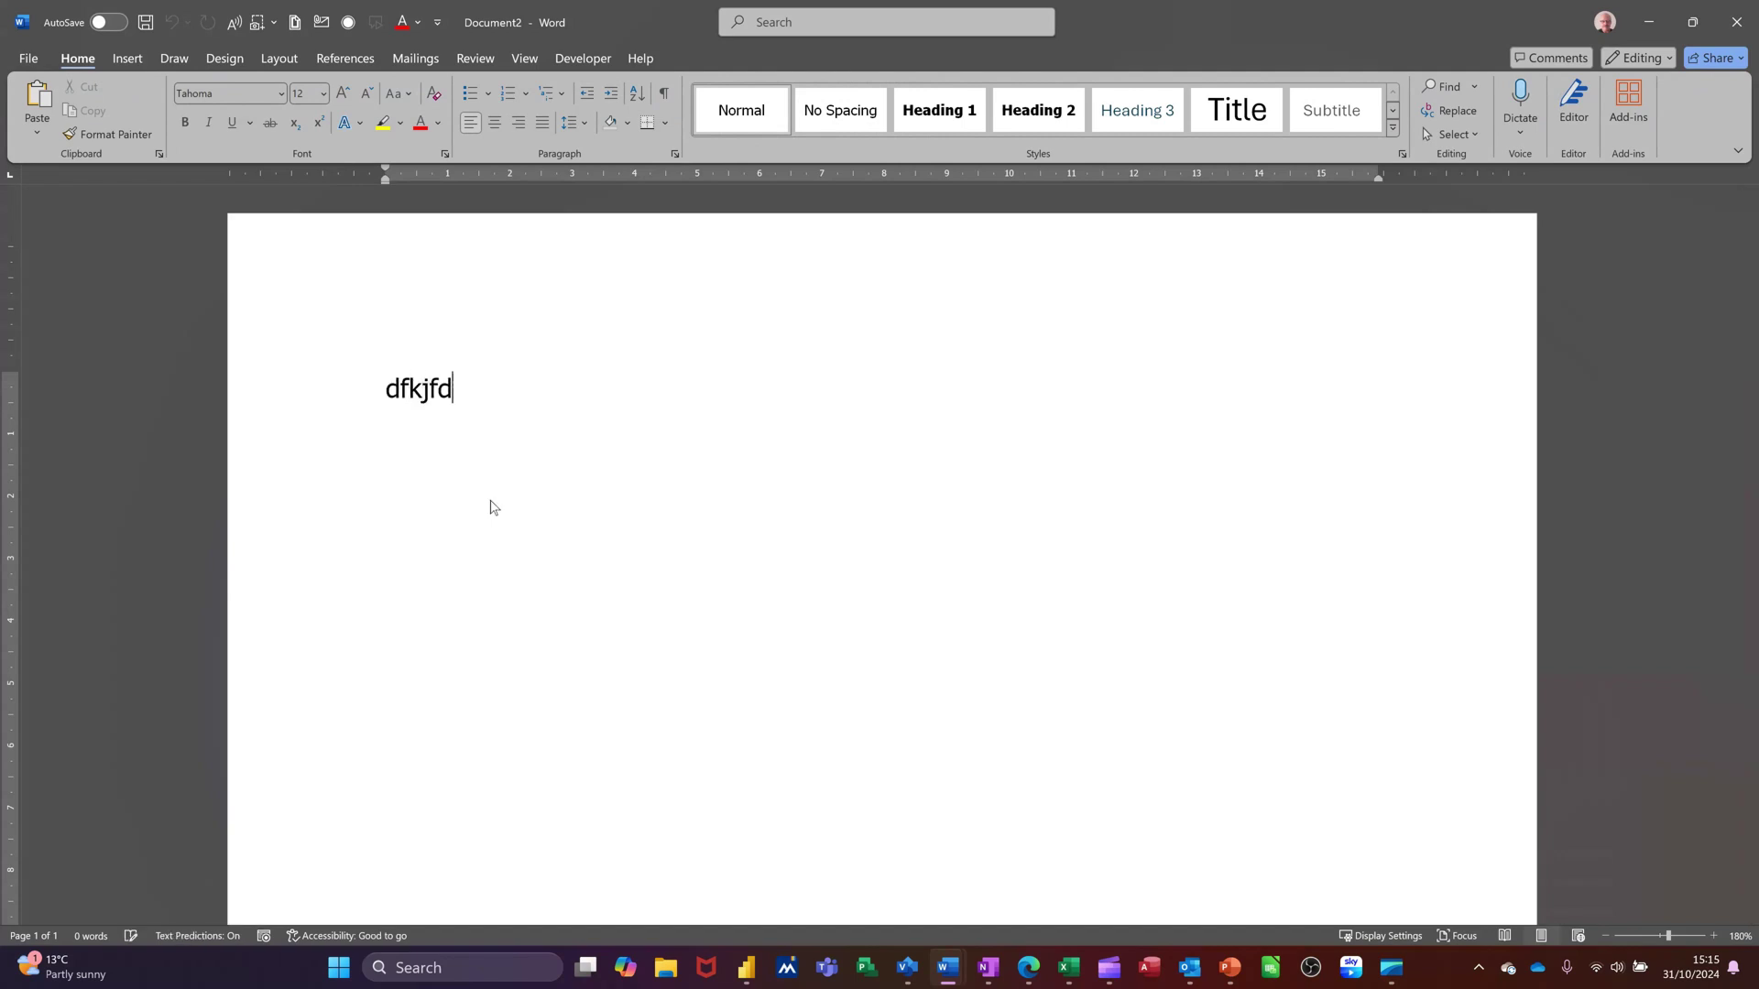
text(kj kj kj khdfgknd knd fk dlhnd)
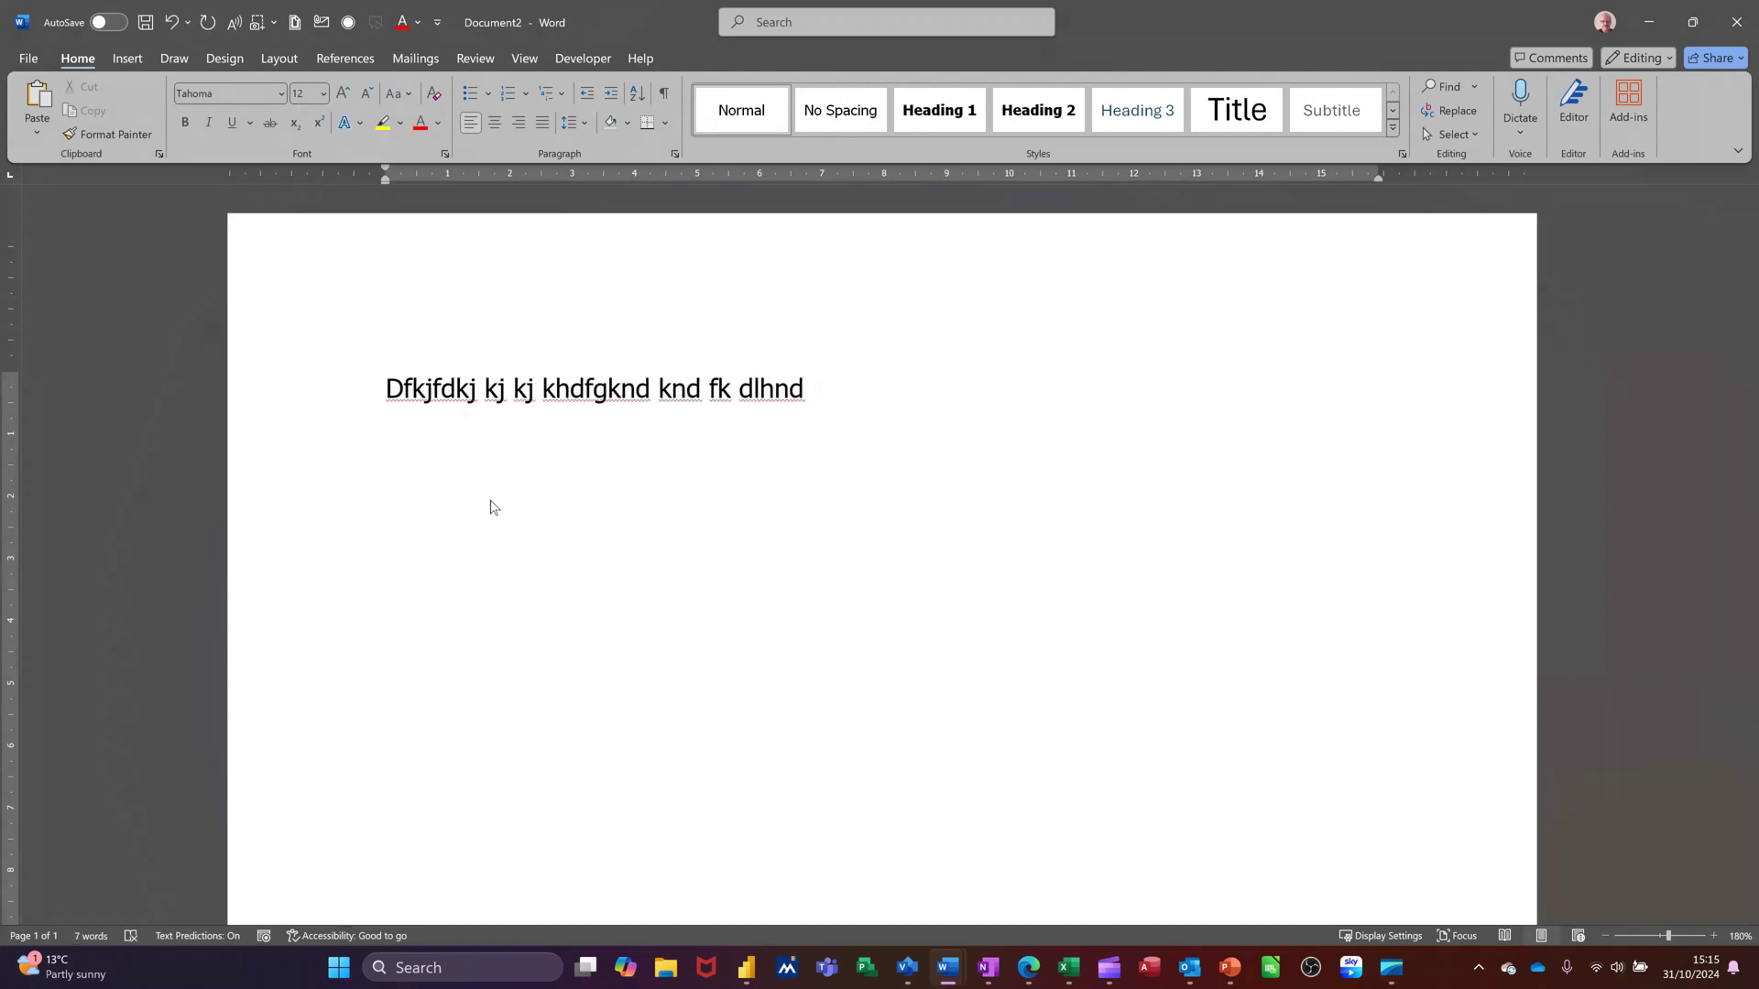
double_click(387, 392)
click(813, 389)
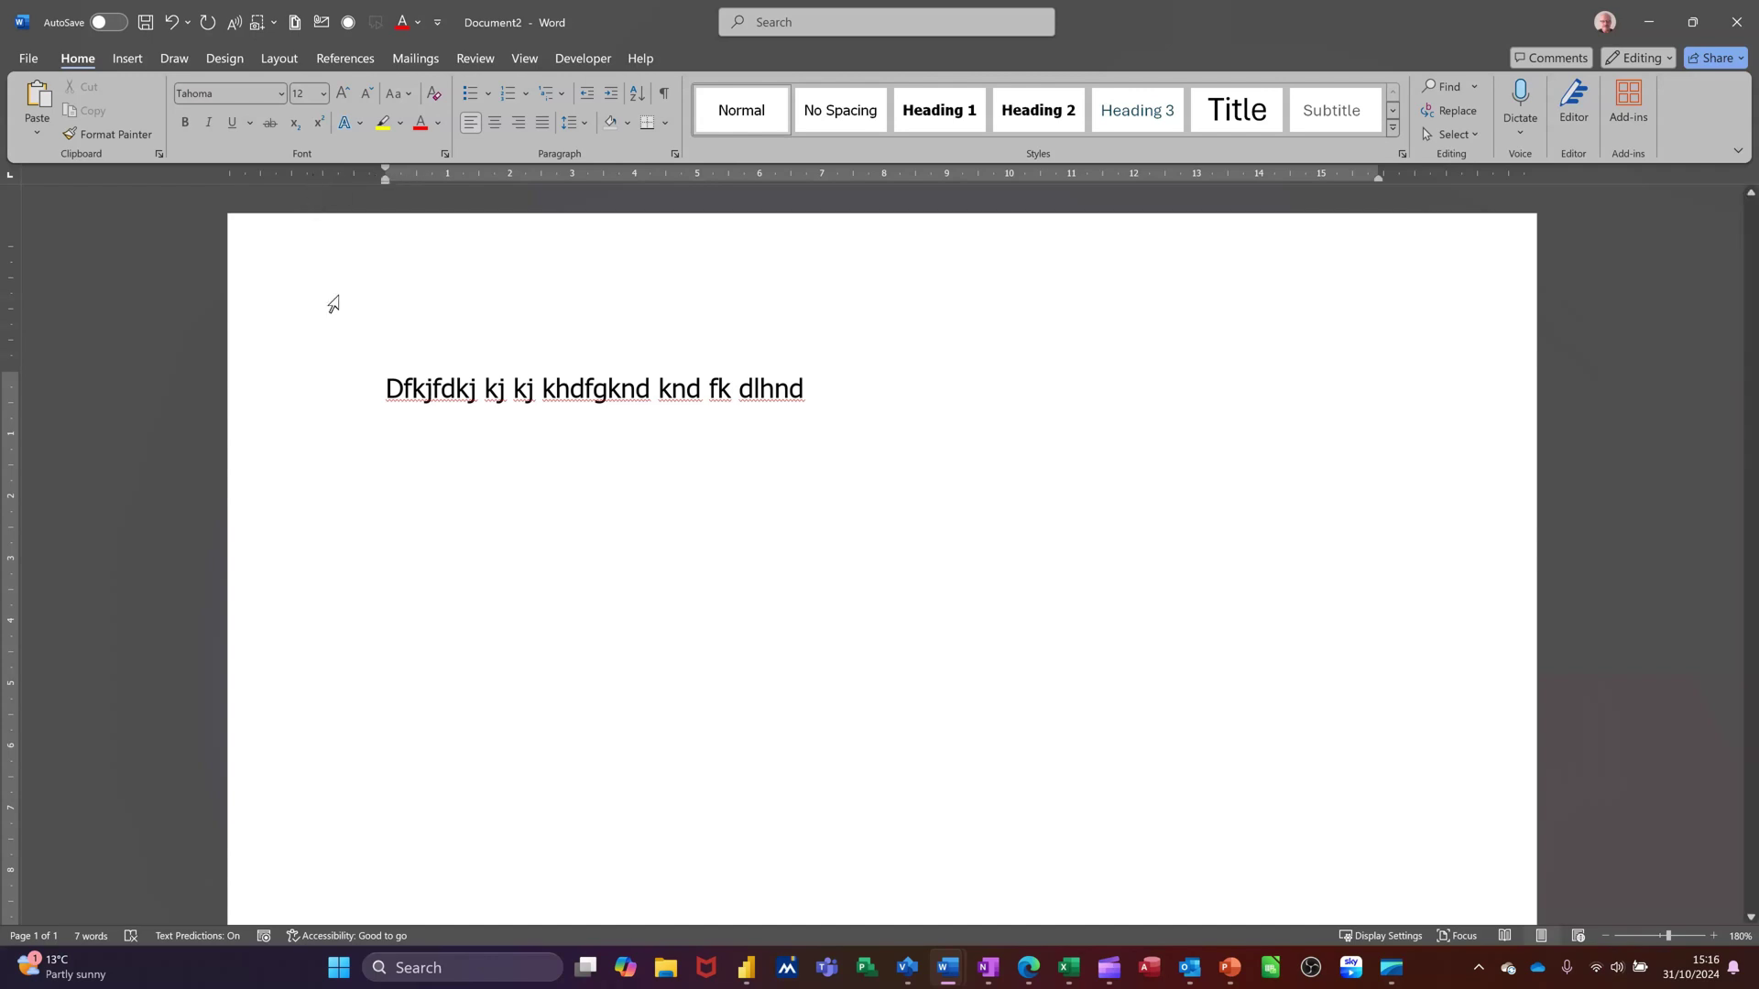
- Select the word and the whole line, and view spelling suggestions for 'kj'
click(300, 392)
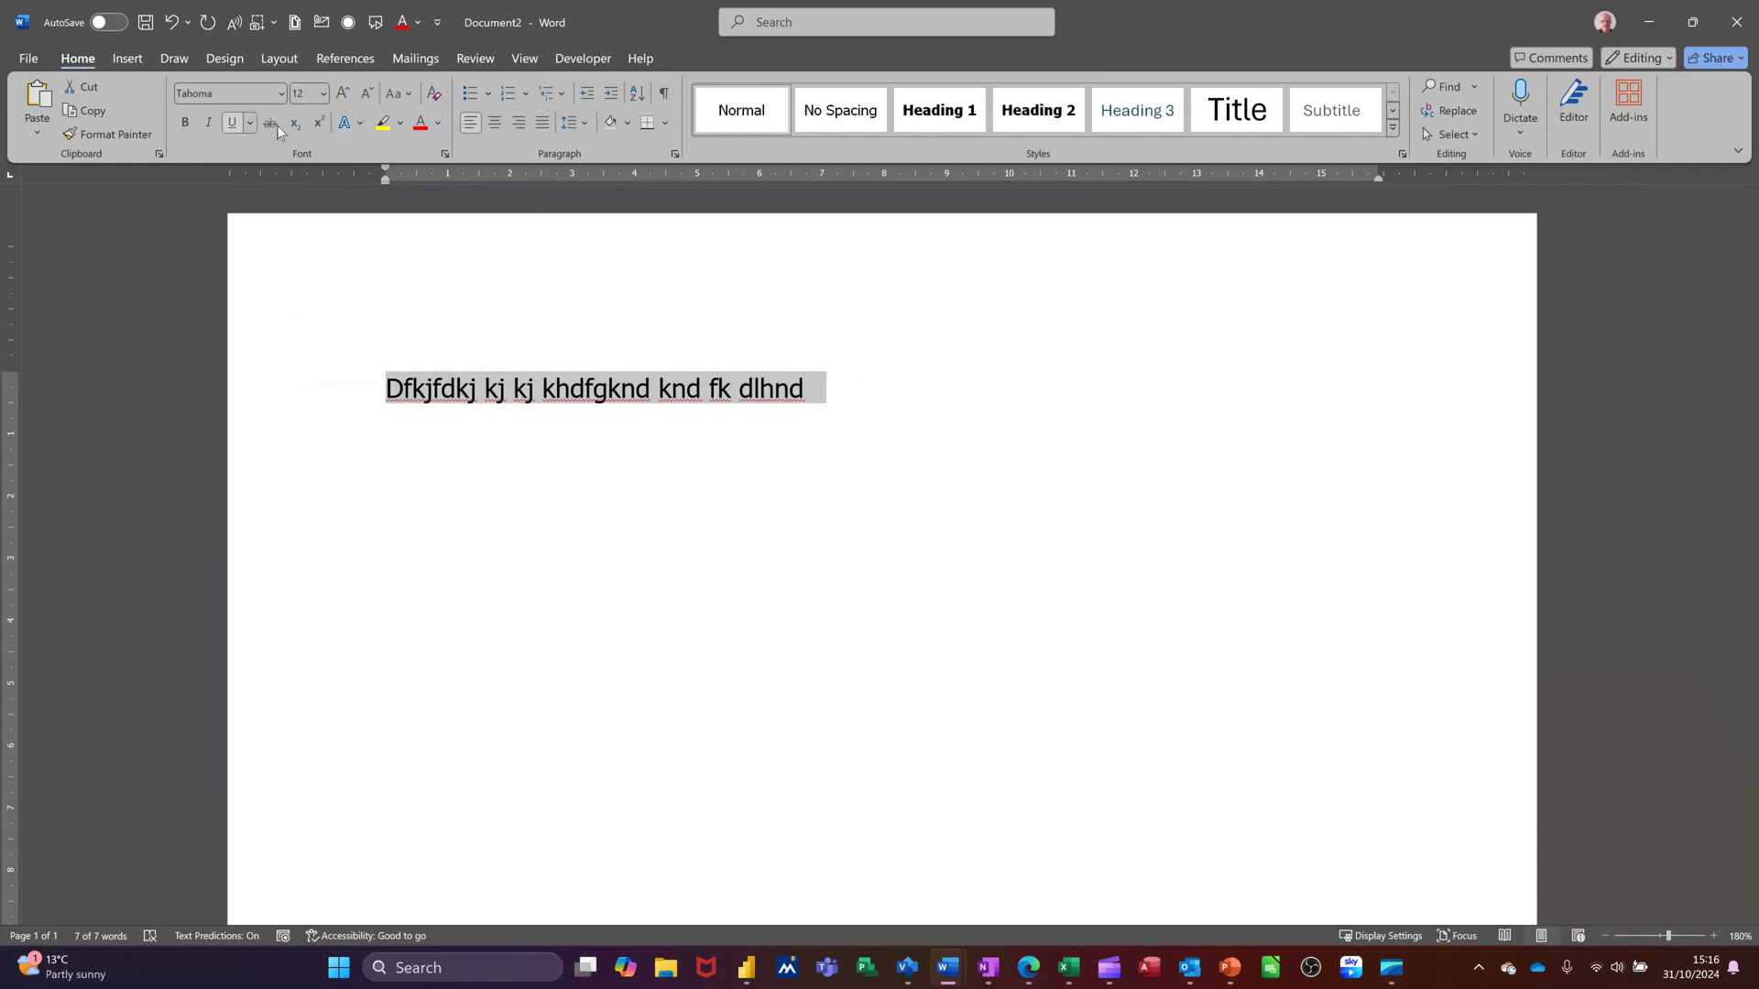
click(470, 389)
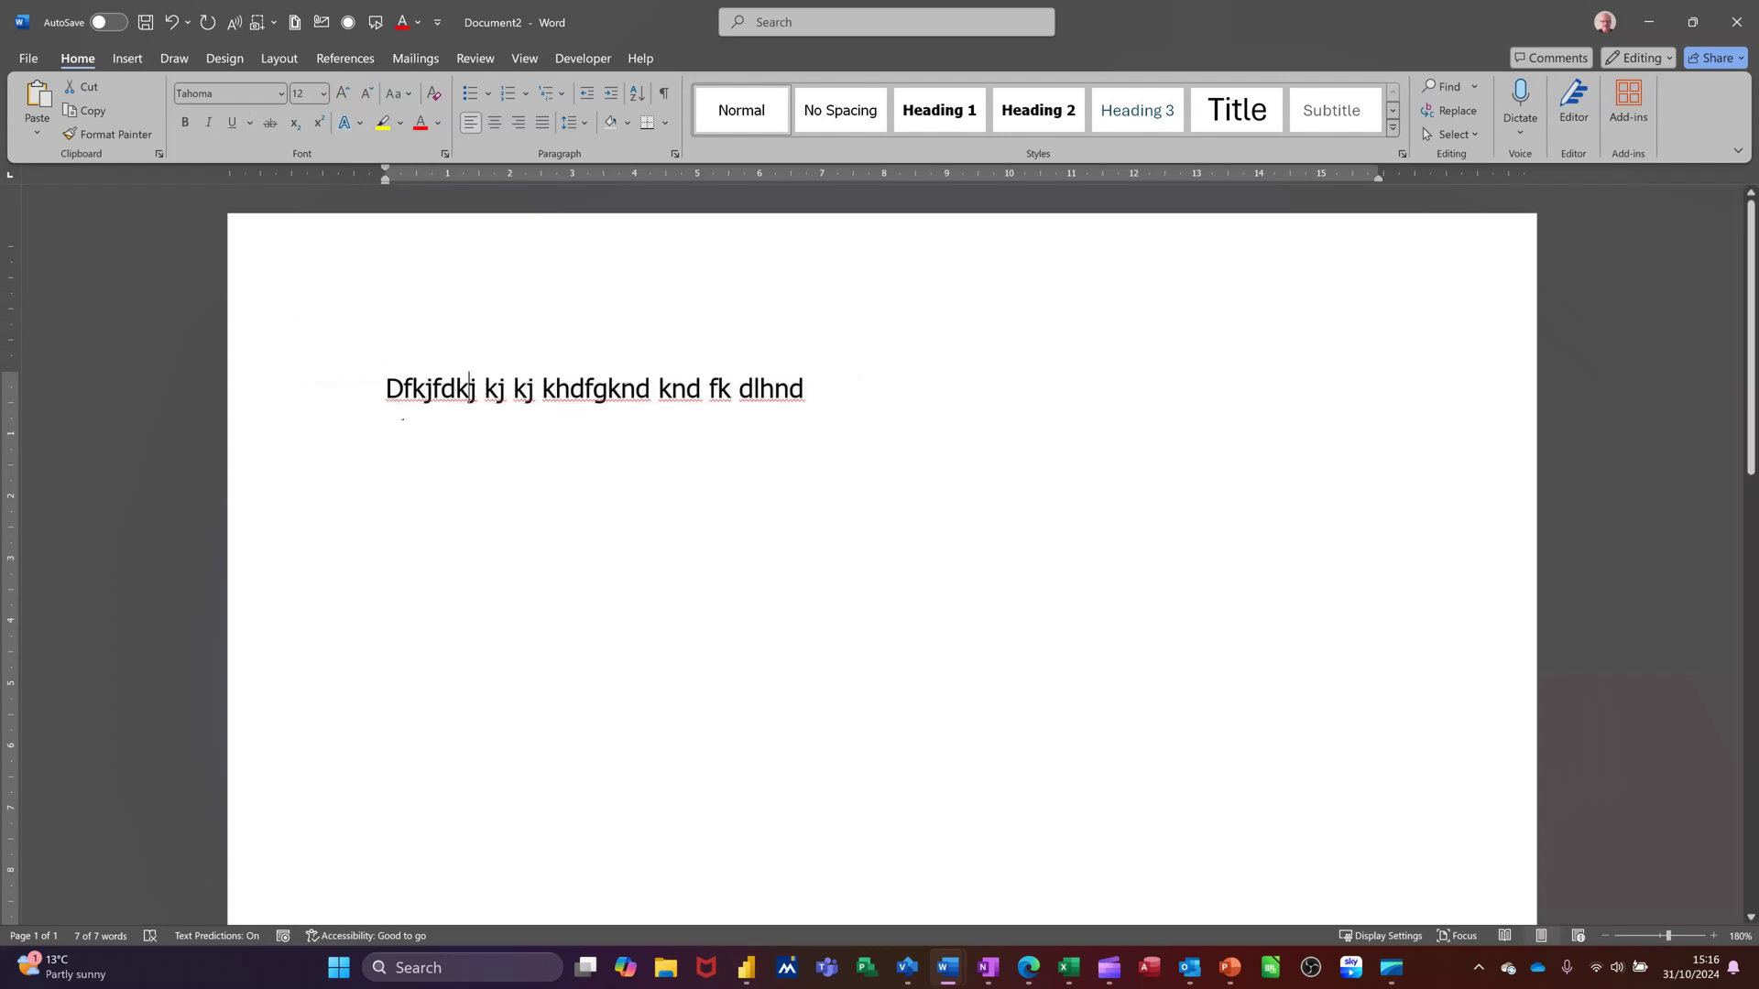
double_click(470, 388)
click(332, 389)
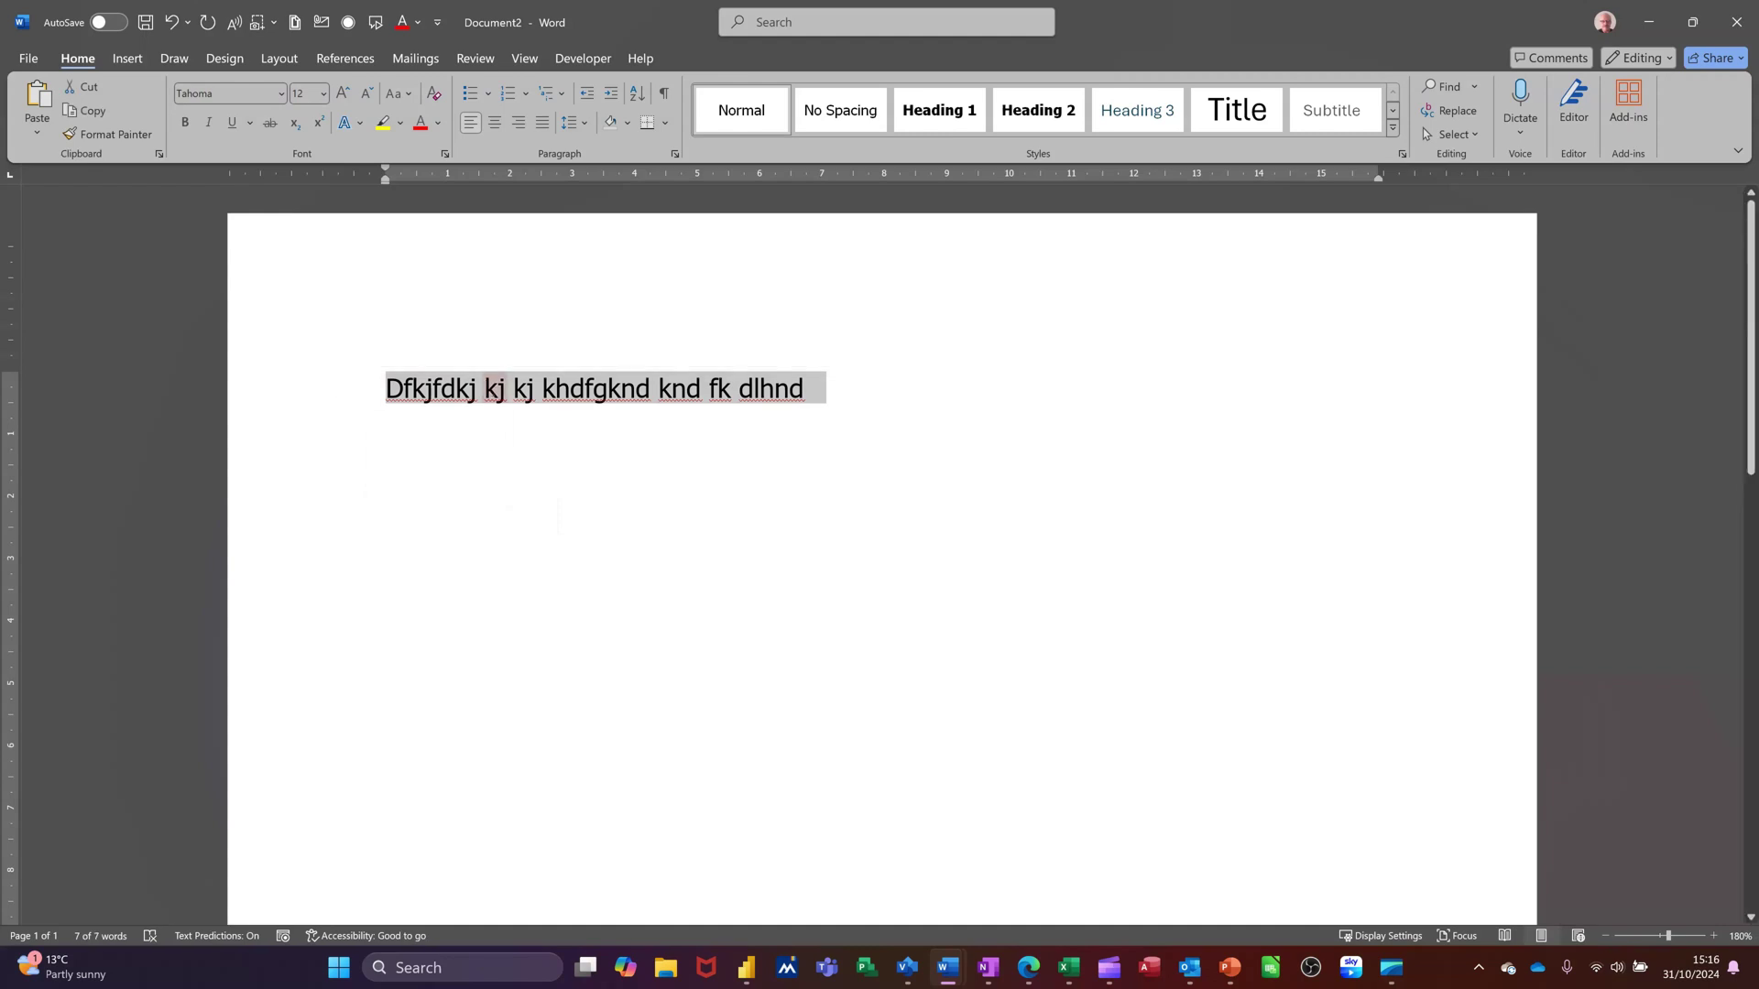
right_click(495, 388)
click(344, 404)
key(alt+F7)
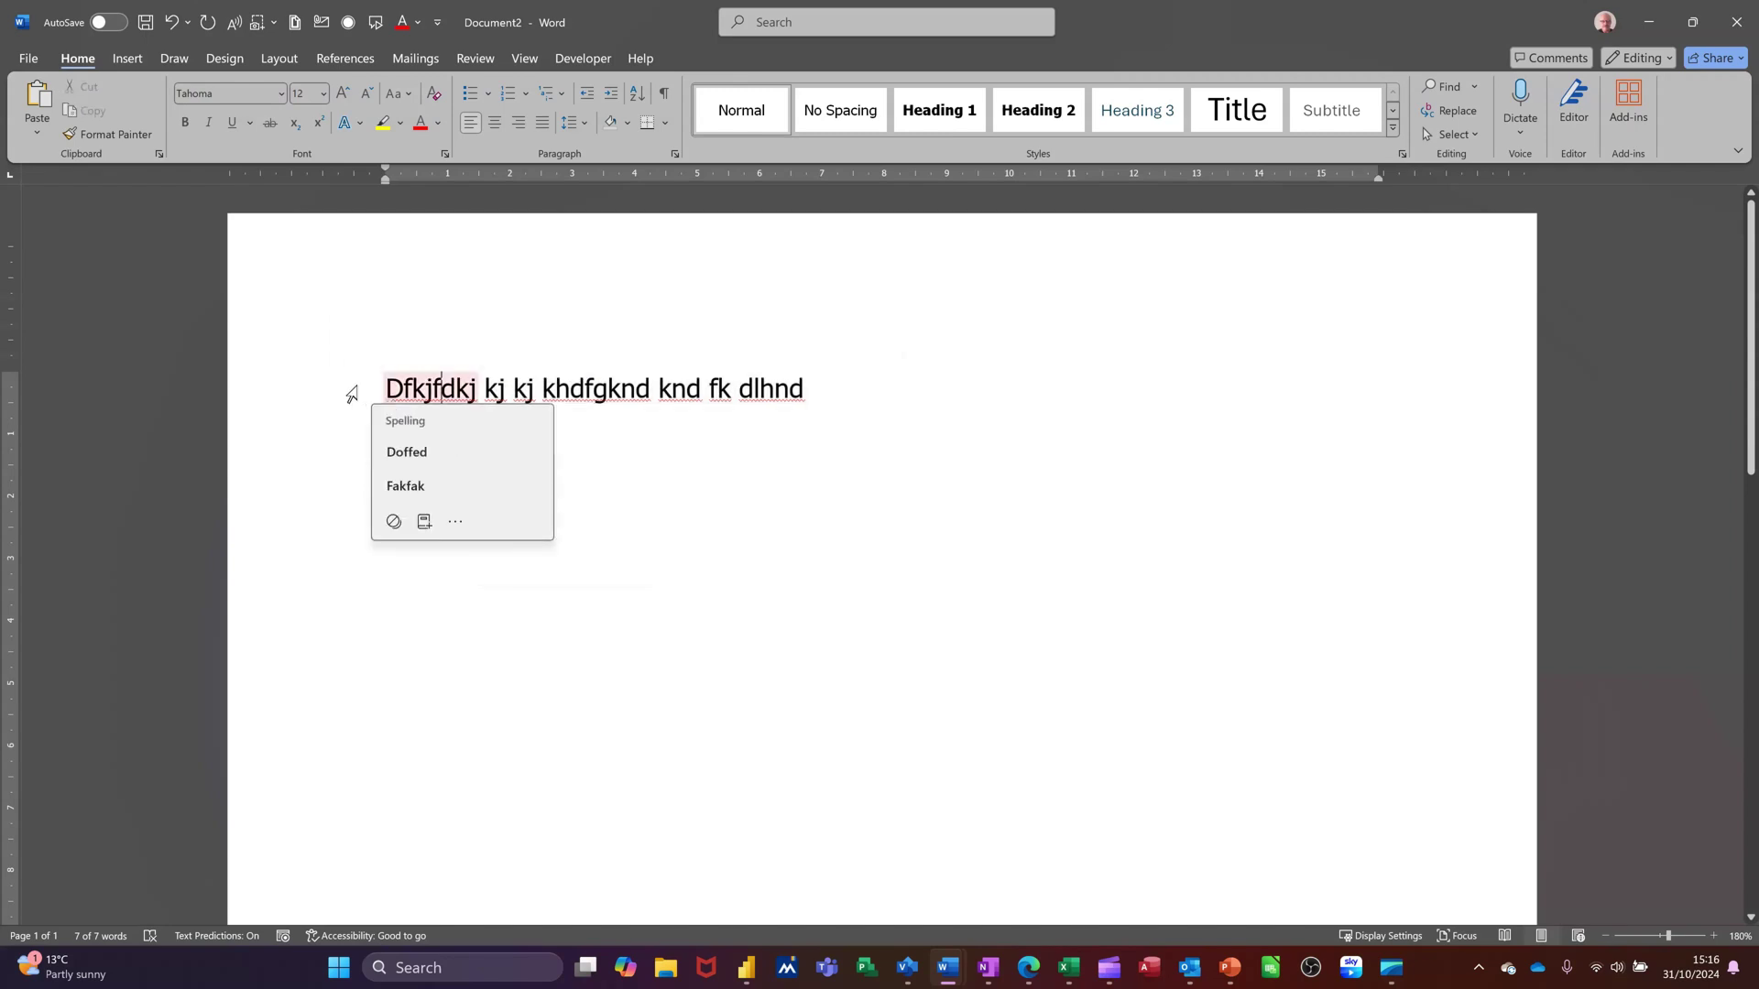
- Bold the first line, append bold 'djdjdjd', then continue with plain 'hfhdhdhd hdhdhdhd'
click(349, 393)
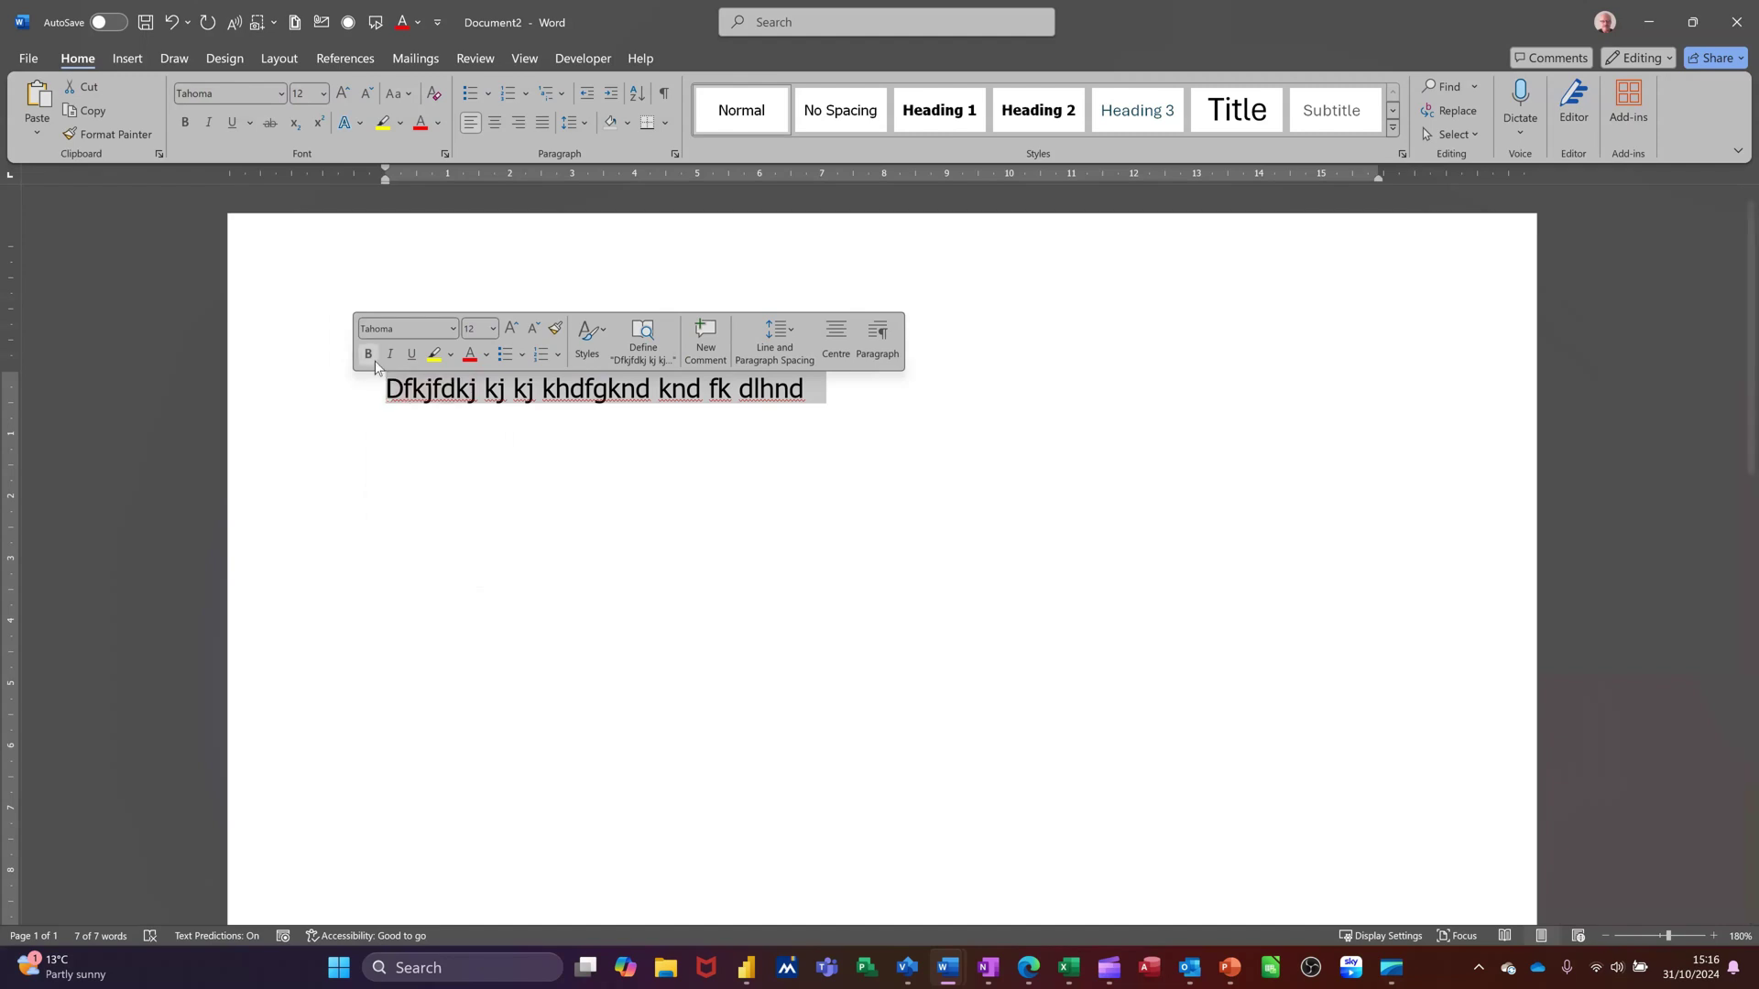
click(187, 121)
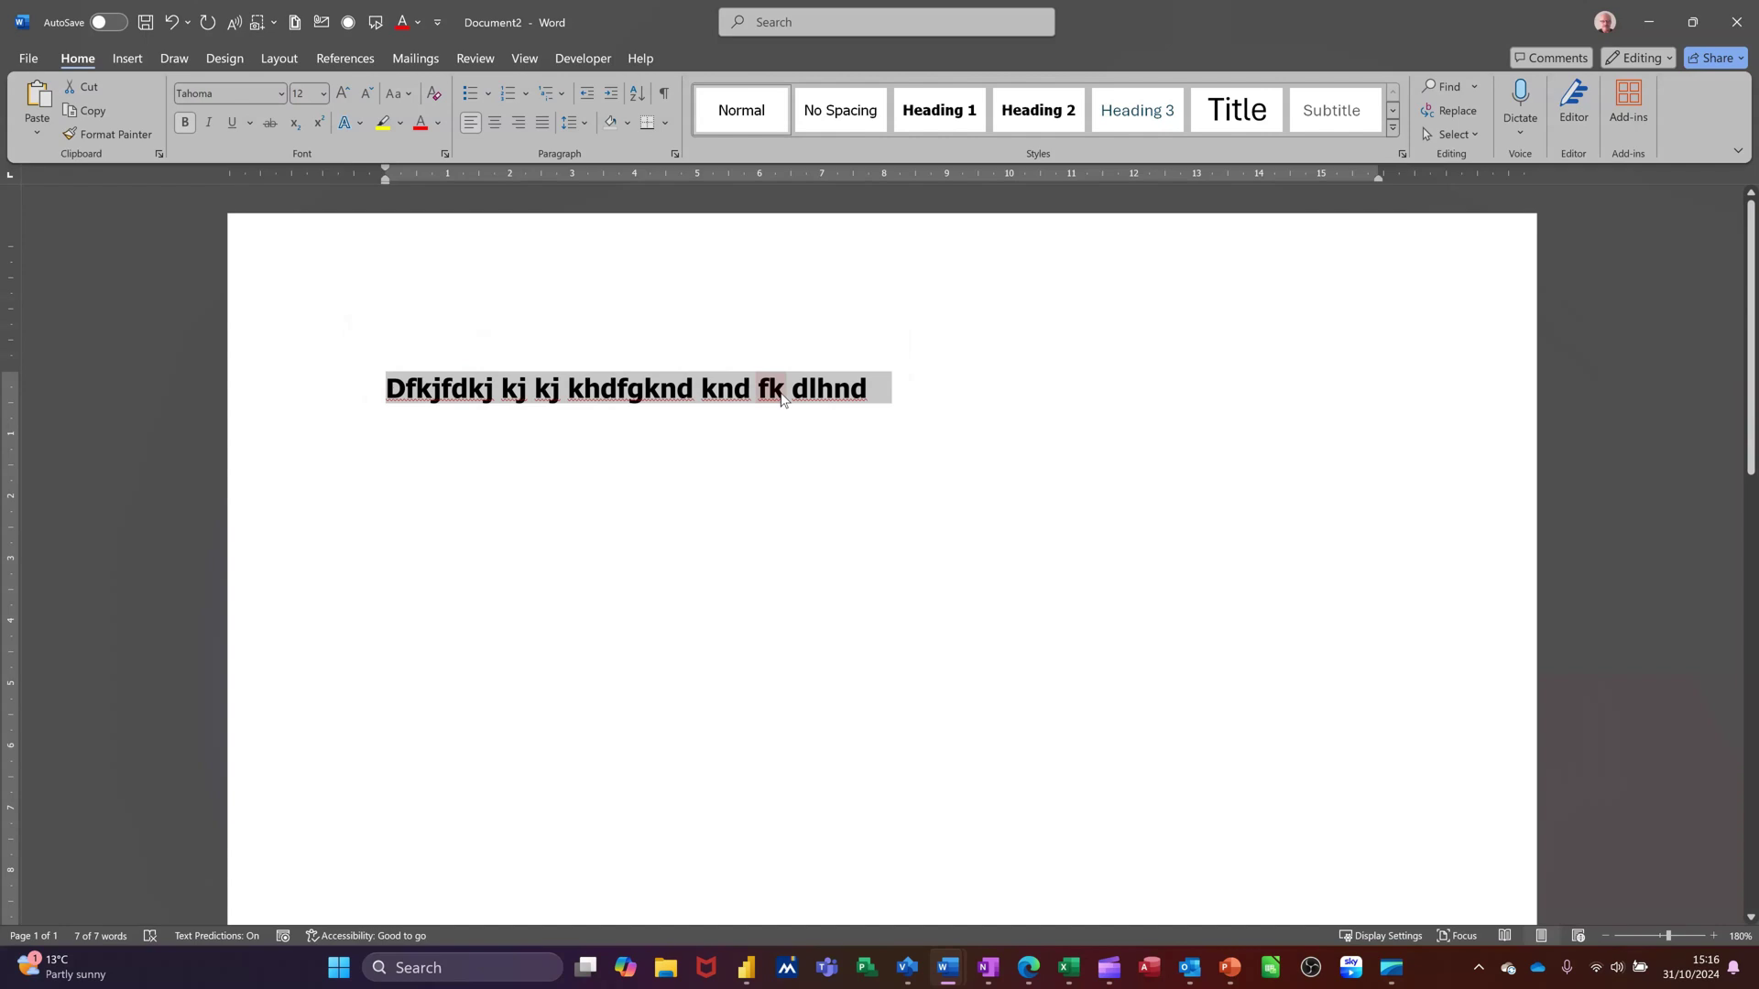
click(911, 396)
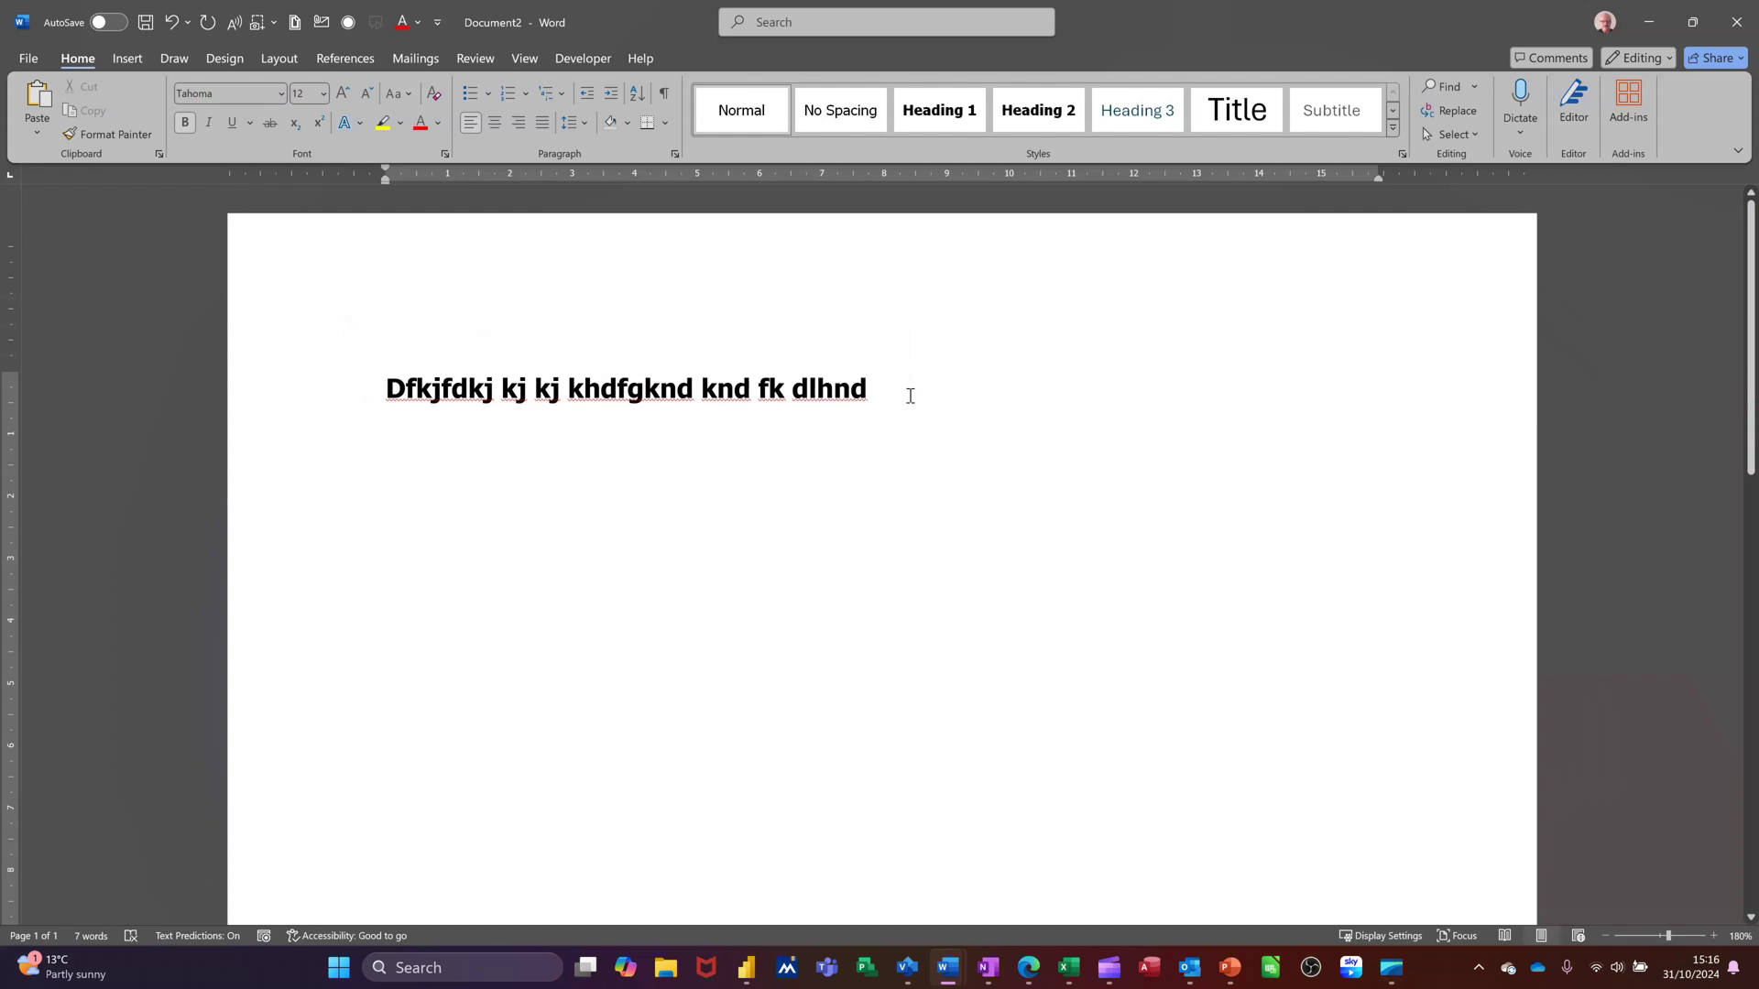
text(djdjdjd)
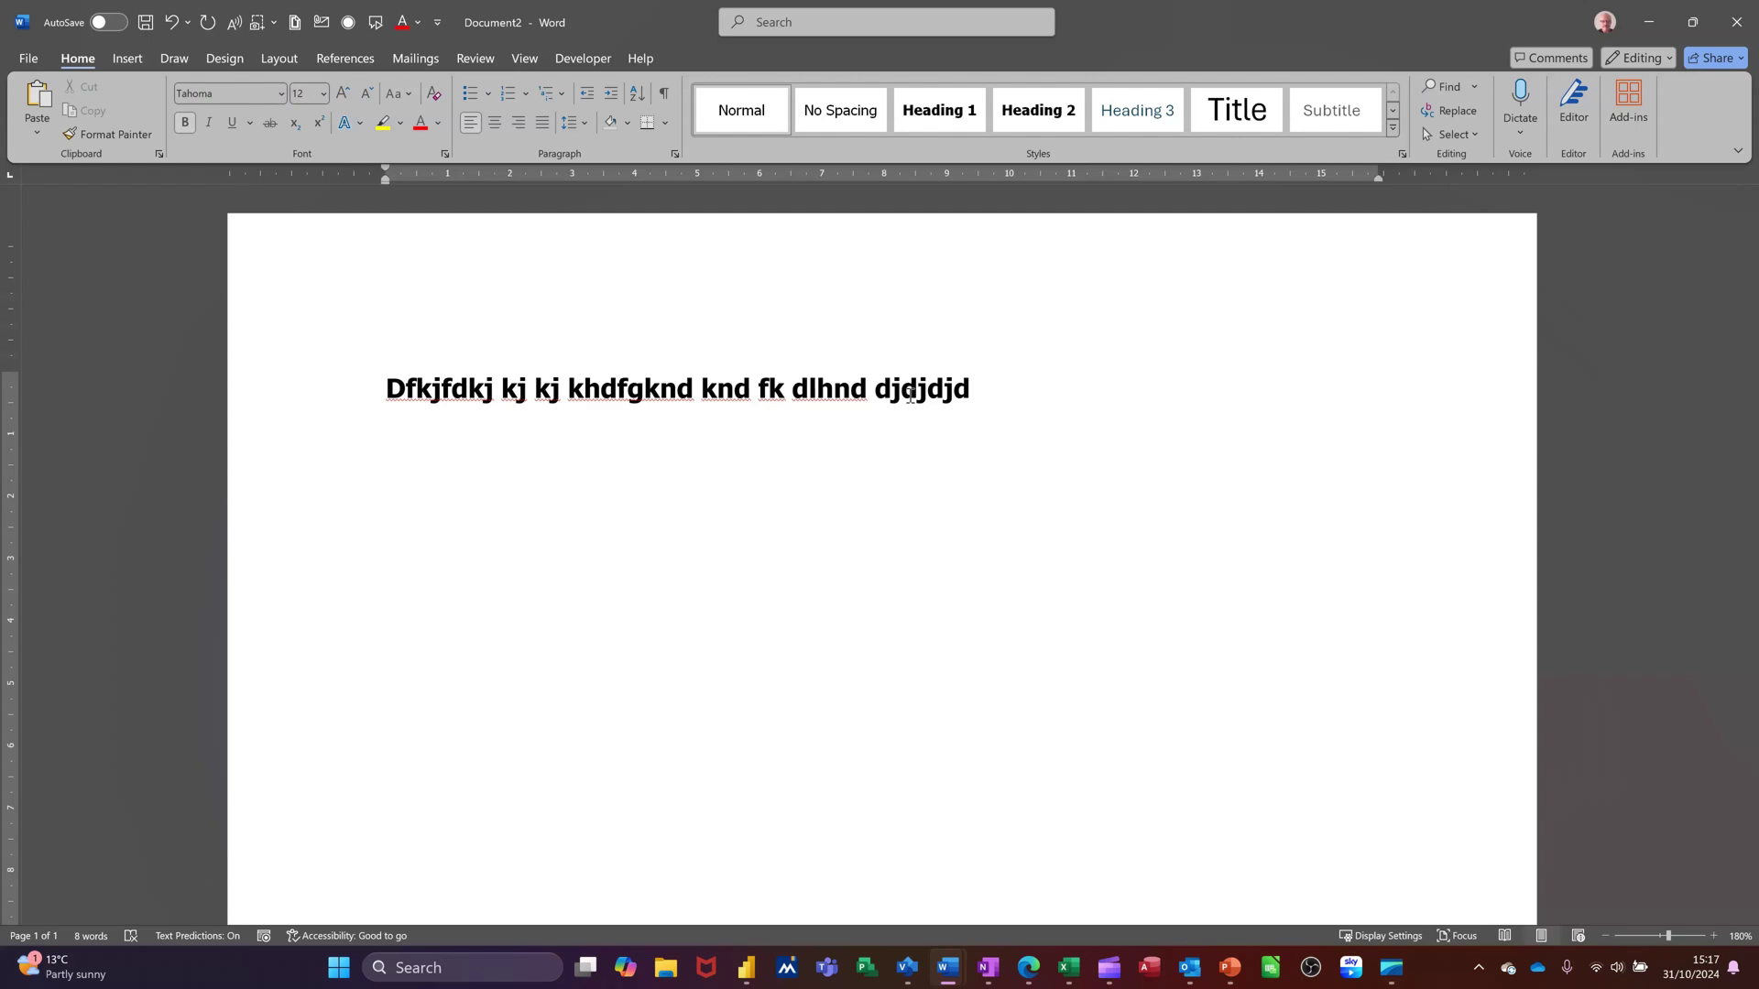
key(ctrl+b)
text(hfhdhdhd hdhdhdhd)
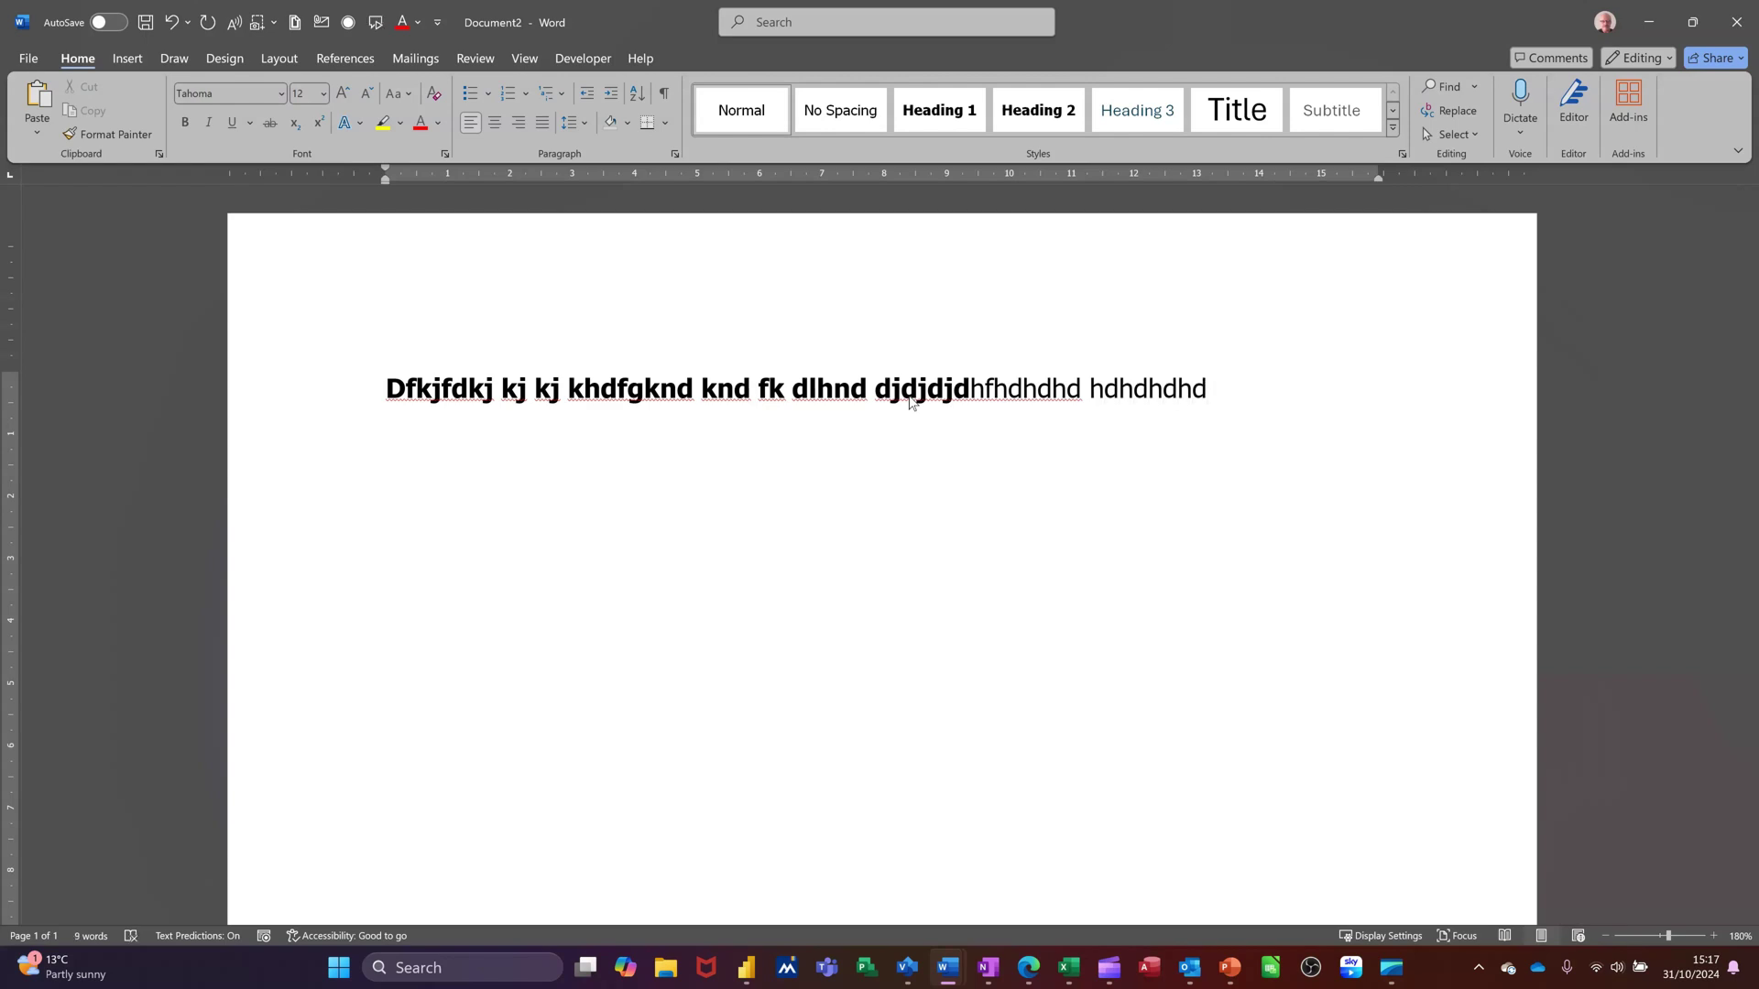
- Add the line 'dhdhdh h hd hd hd h dhd hd hd hdhd hd' and make it underlined, italic and bold
key(Return)
text(dhdhdh h hd h)
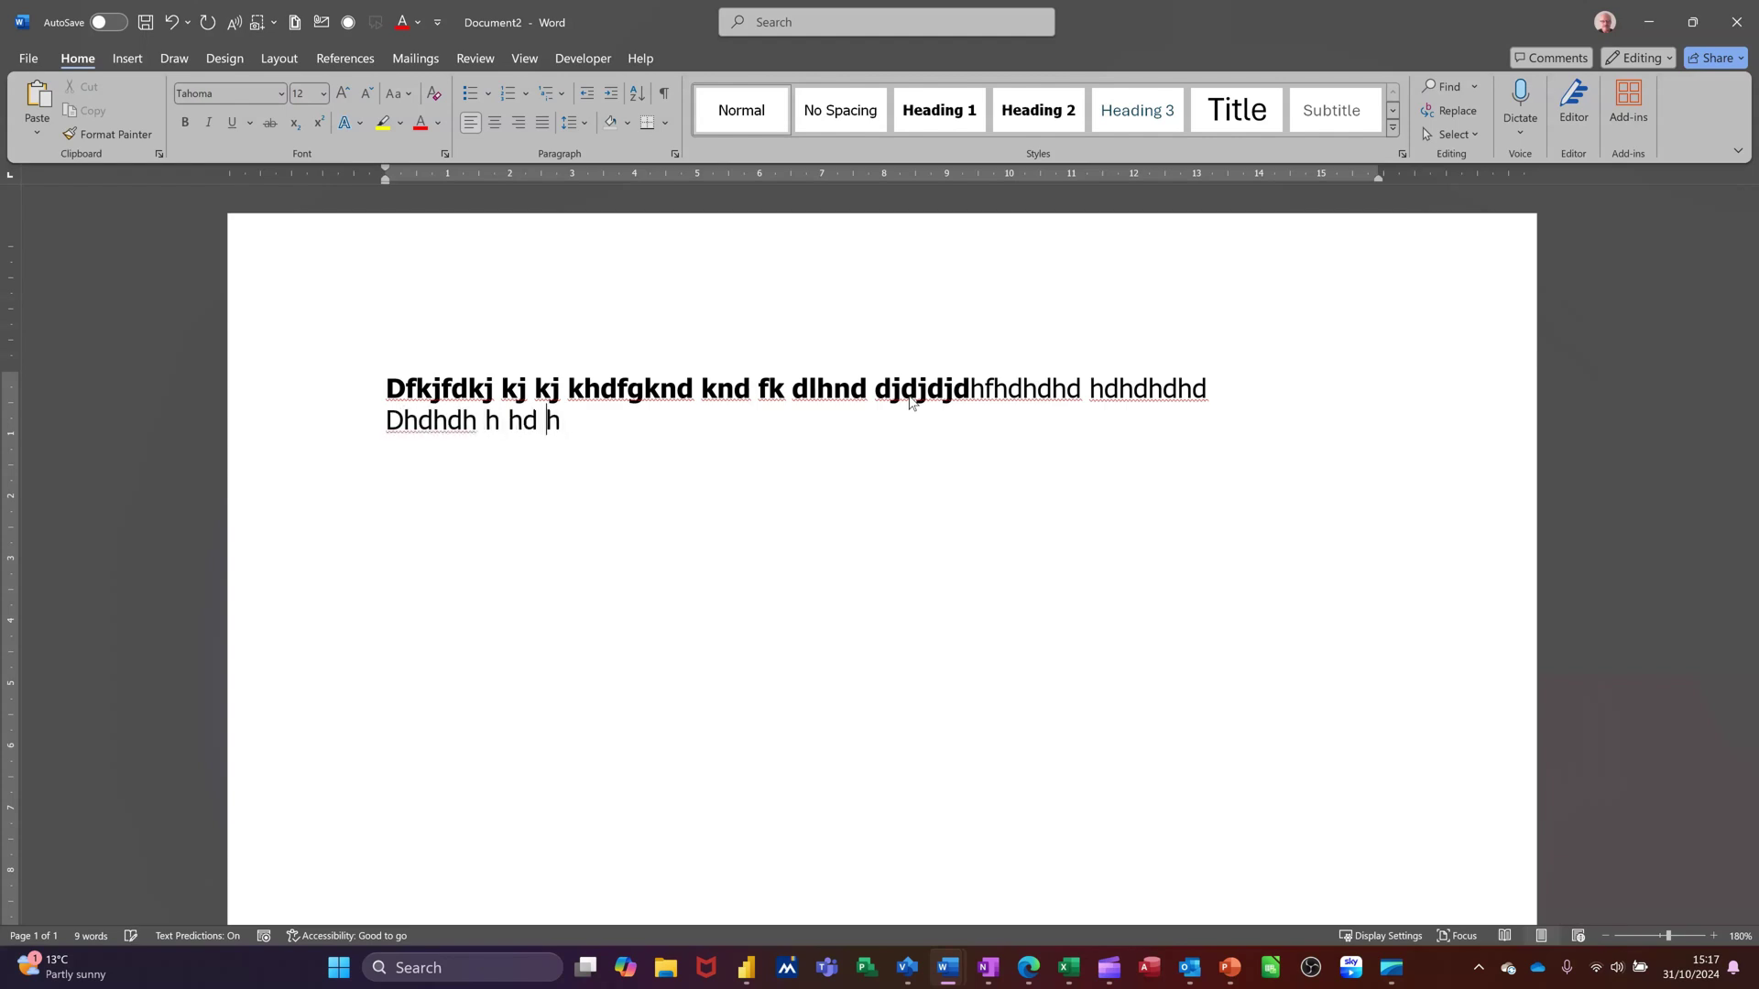
text(d hd h dhd hd hd h)
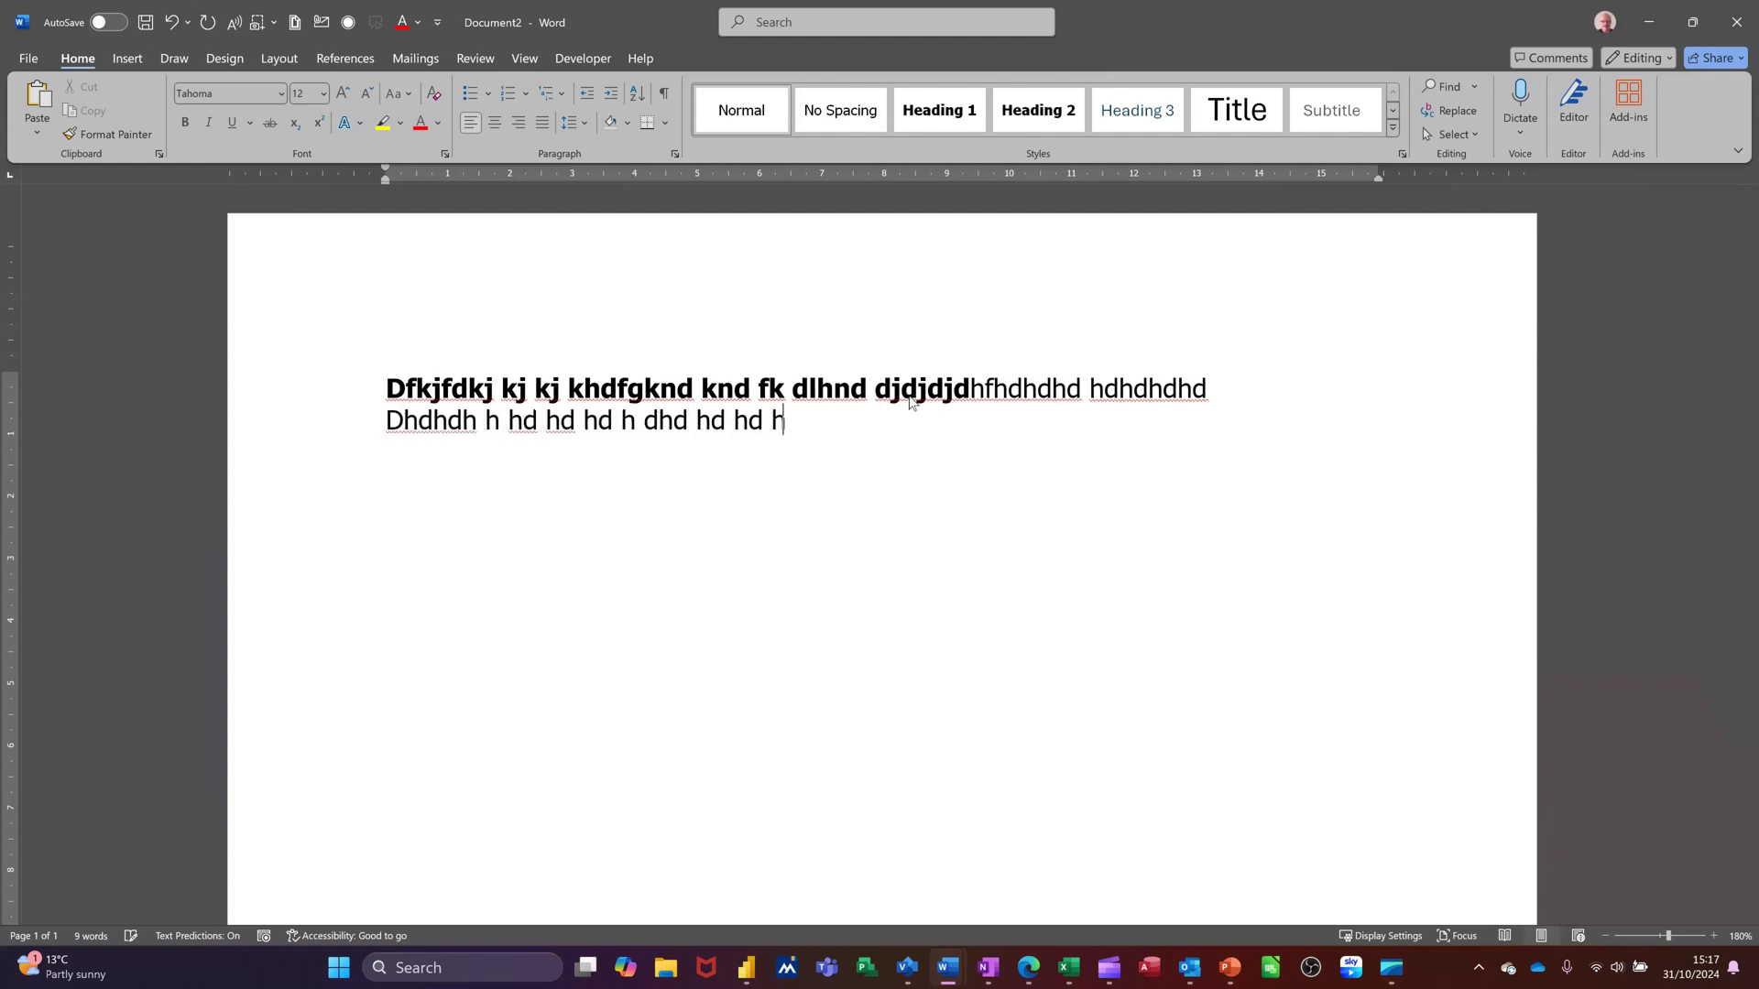
text(dhd hd)
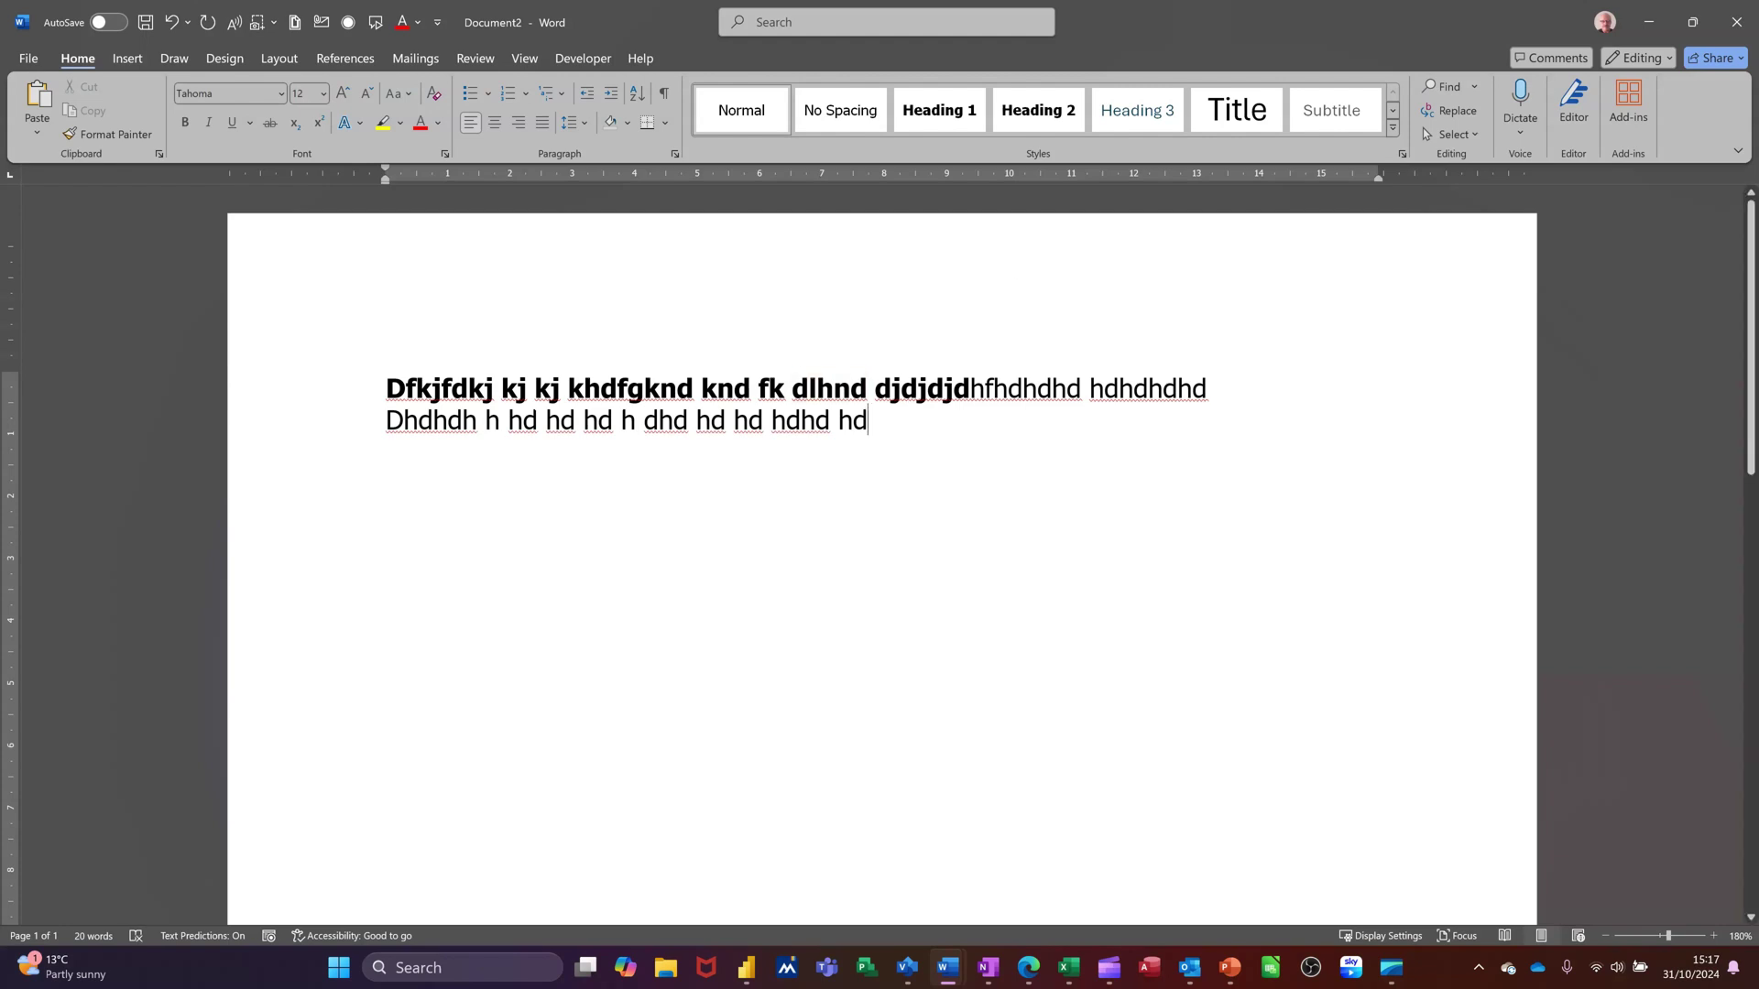
click(340, 430)
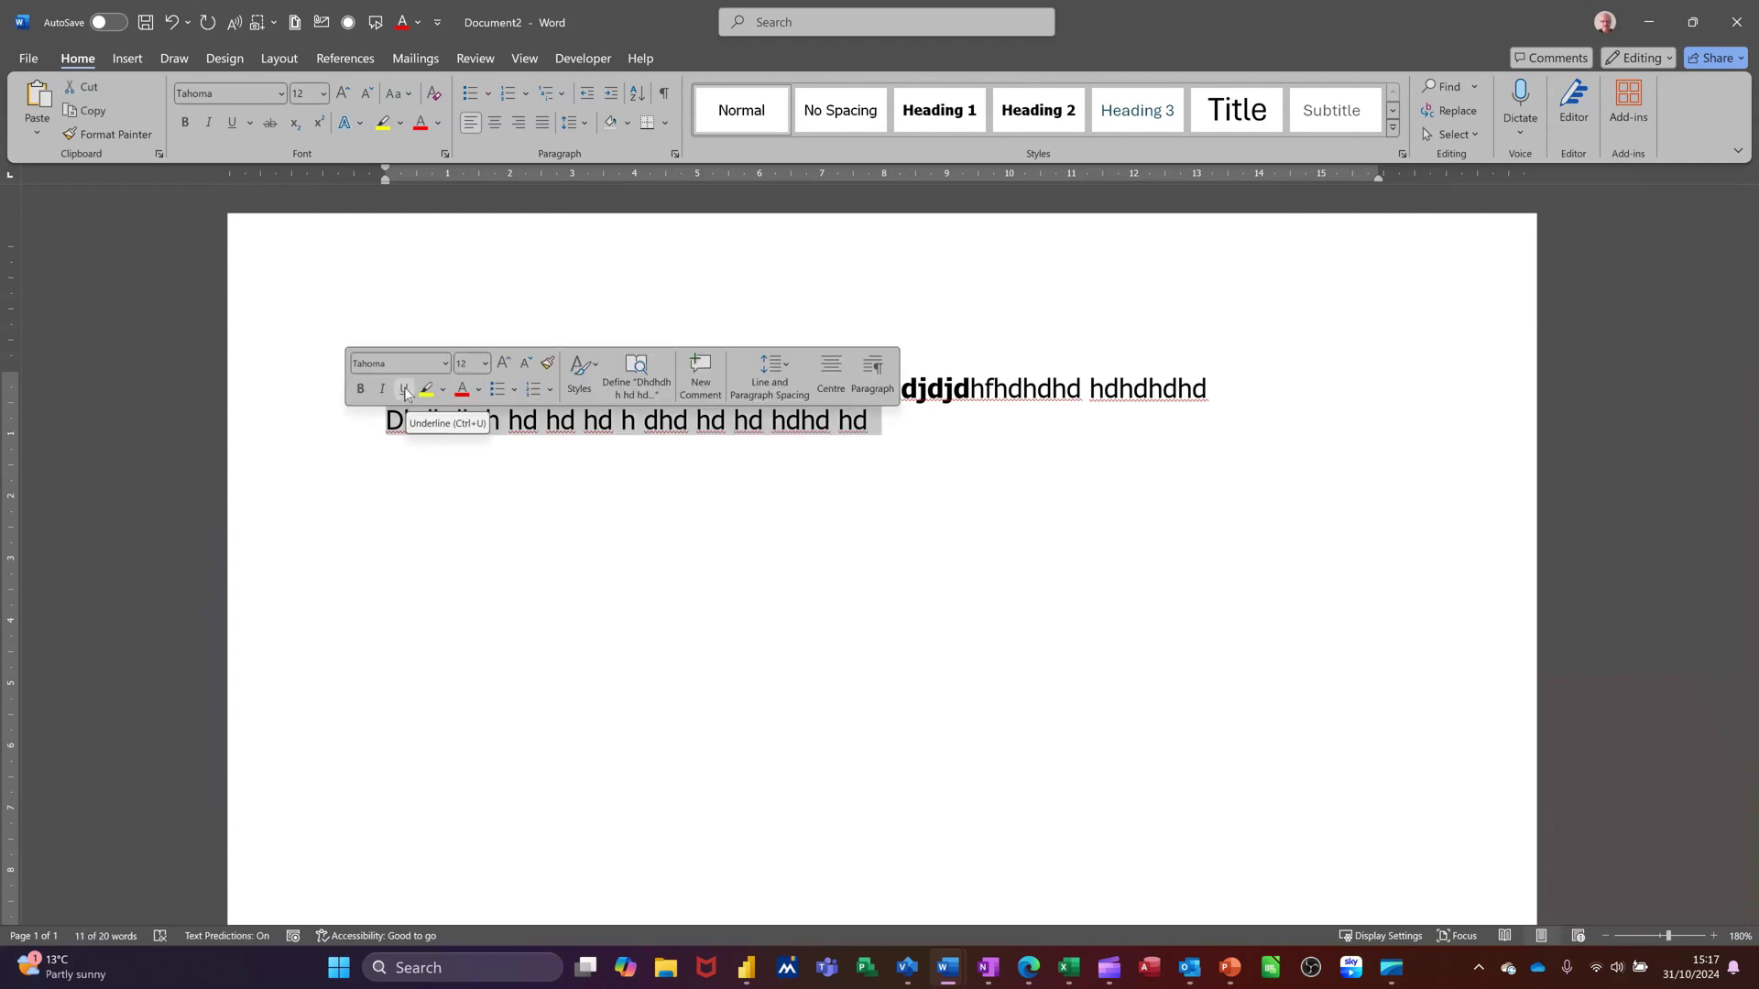
click(405, 390)
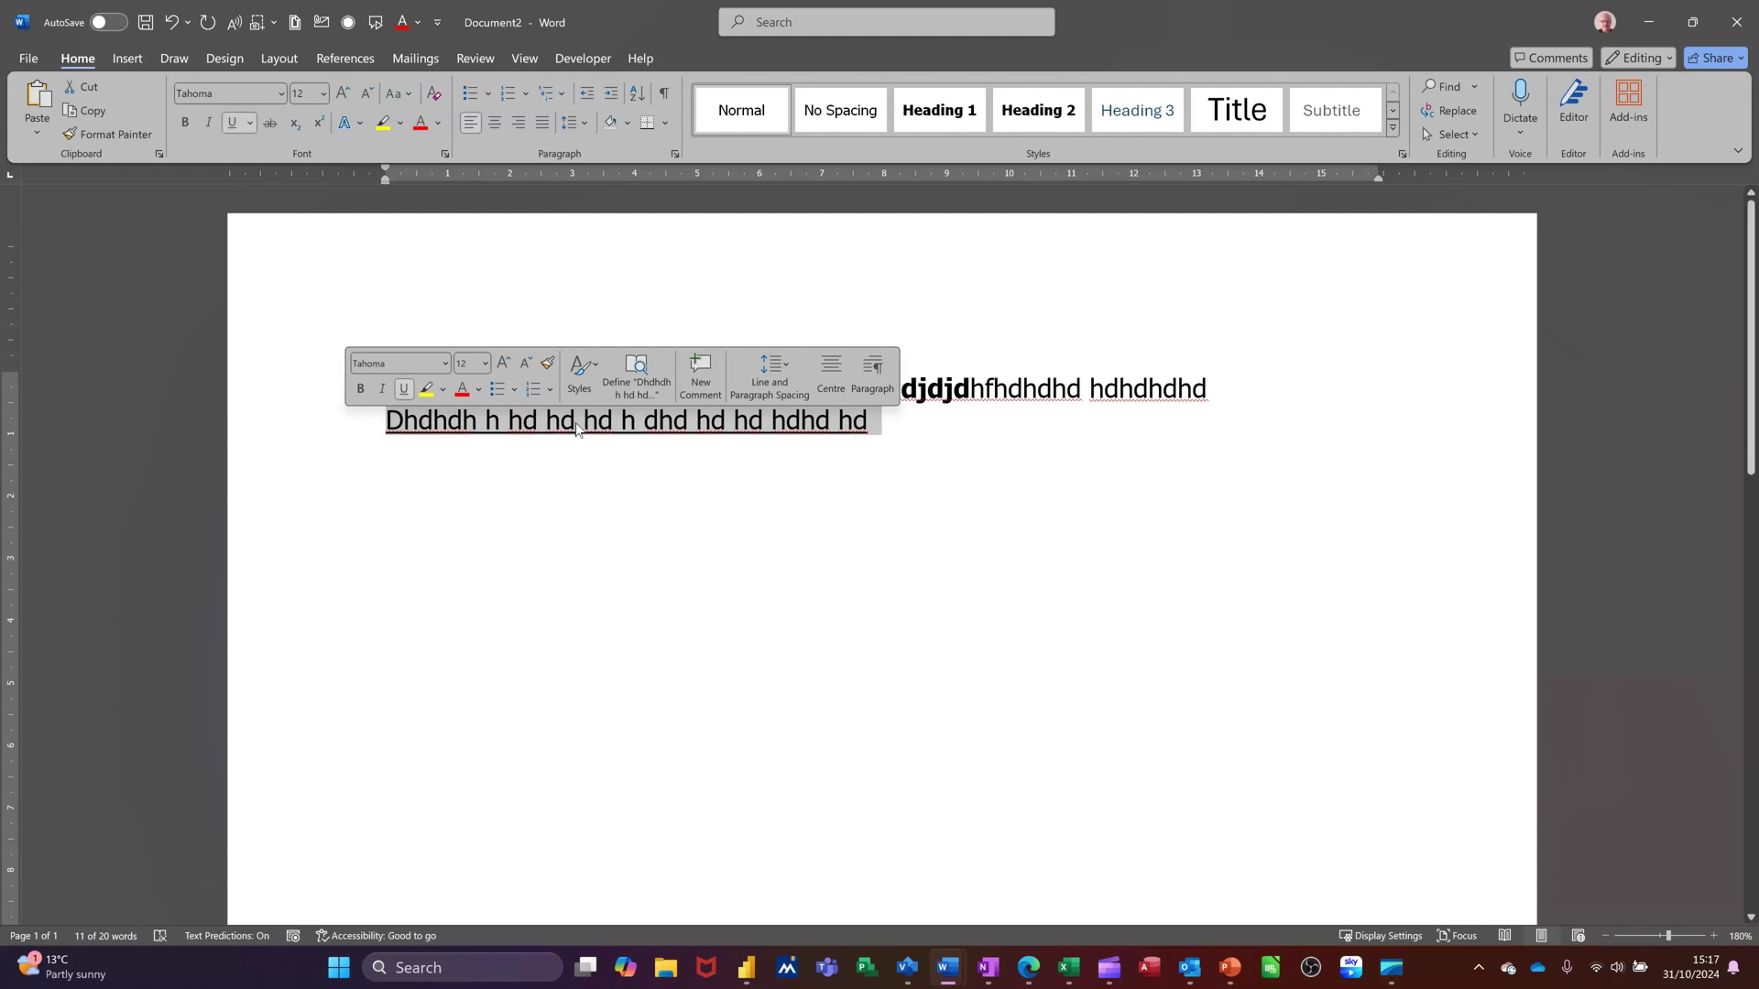
click(382, 390)
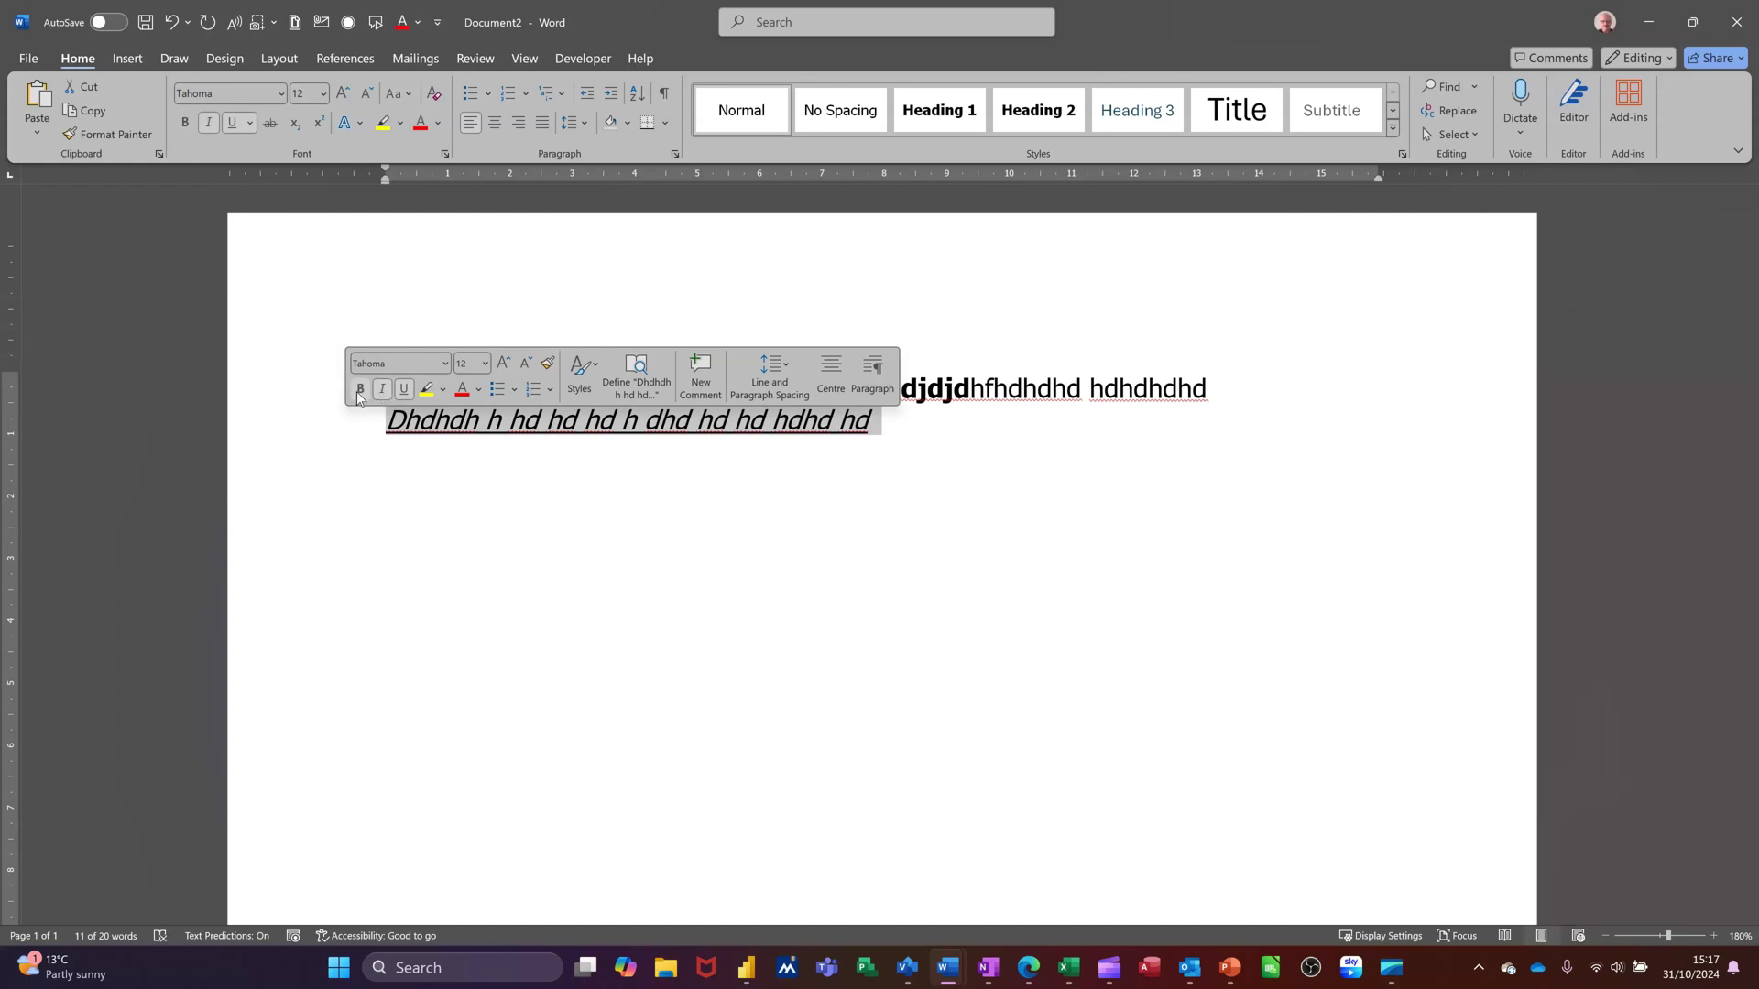
click(360, 390)
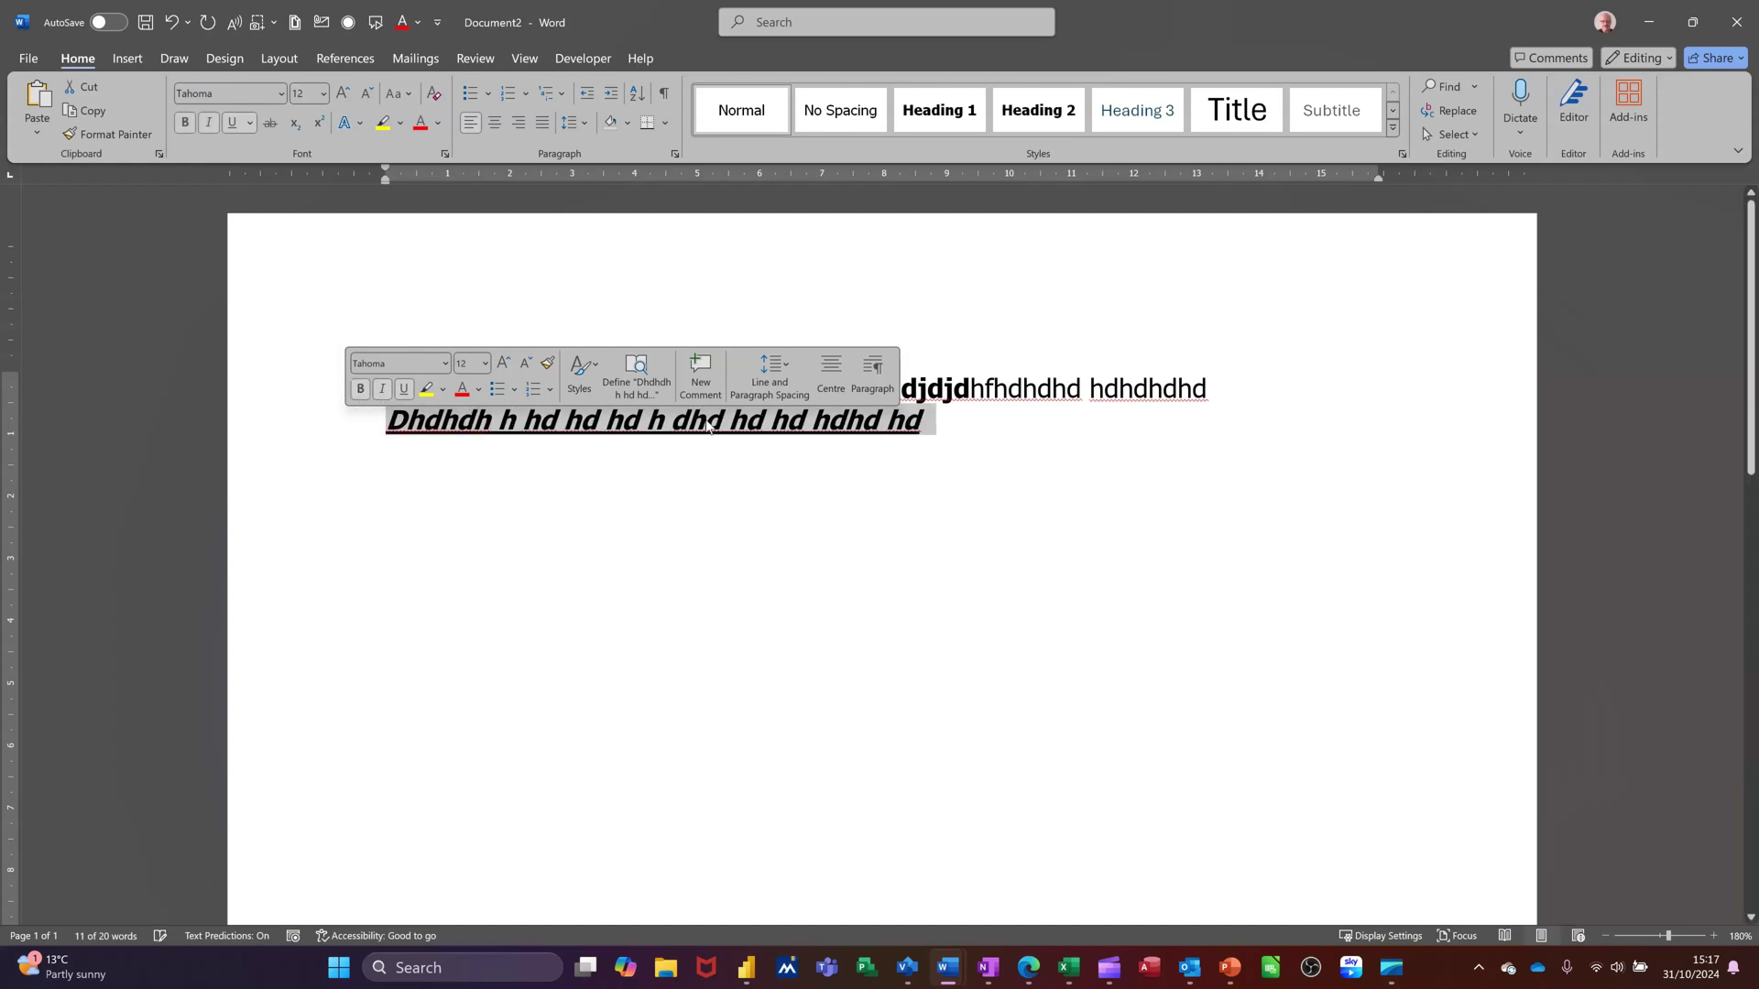
- Append 'dfjdkjdkjd', reset formatting with Ctrl+Space, and type plain 'dshgsssj j jws jsj s'
key(Right)
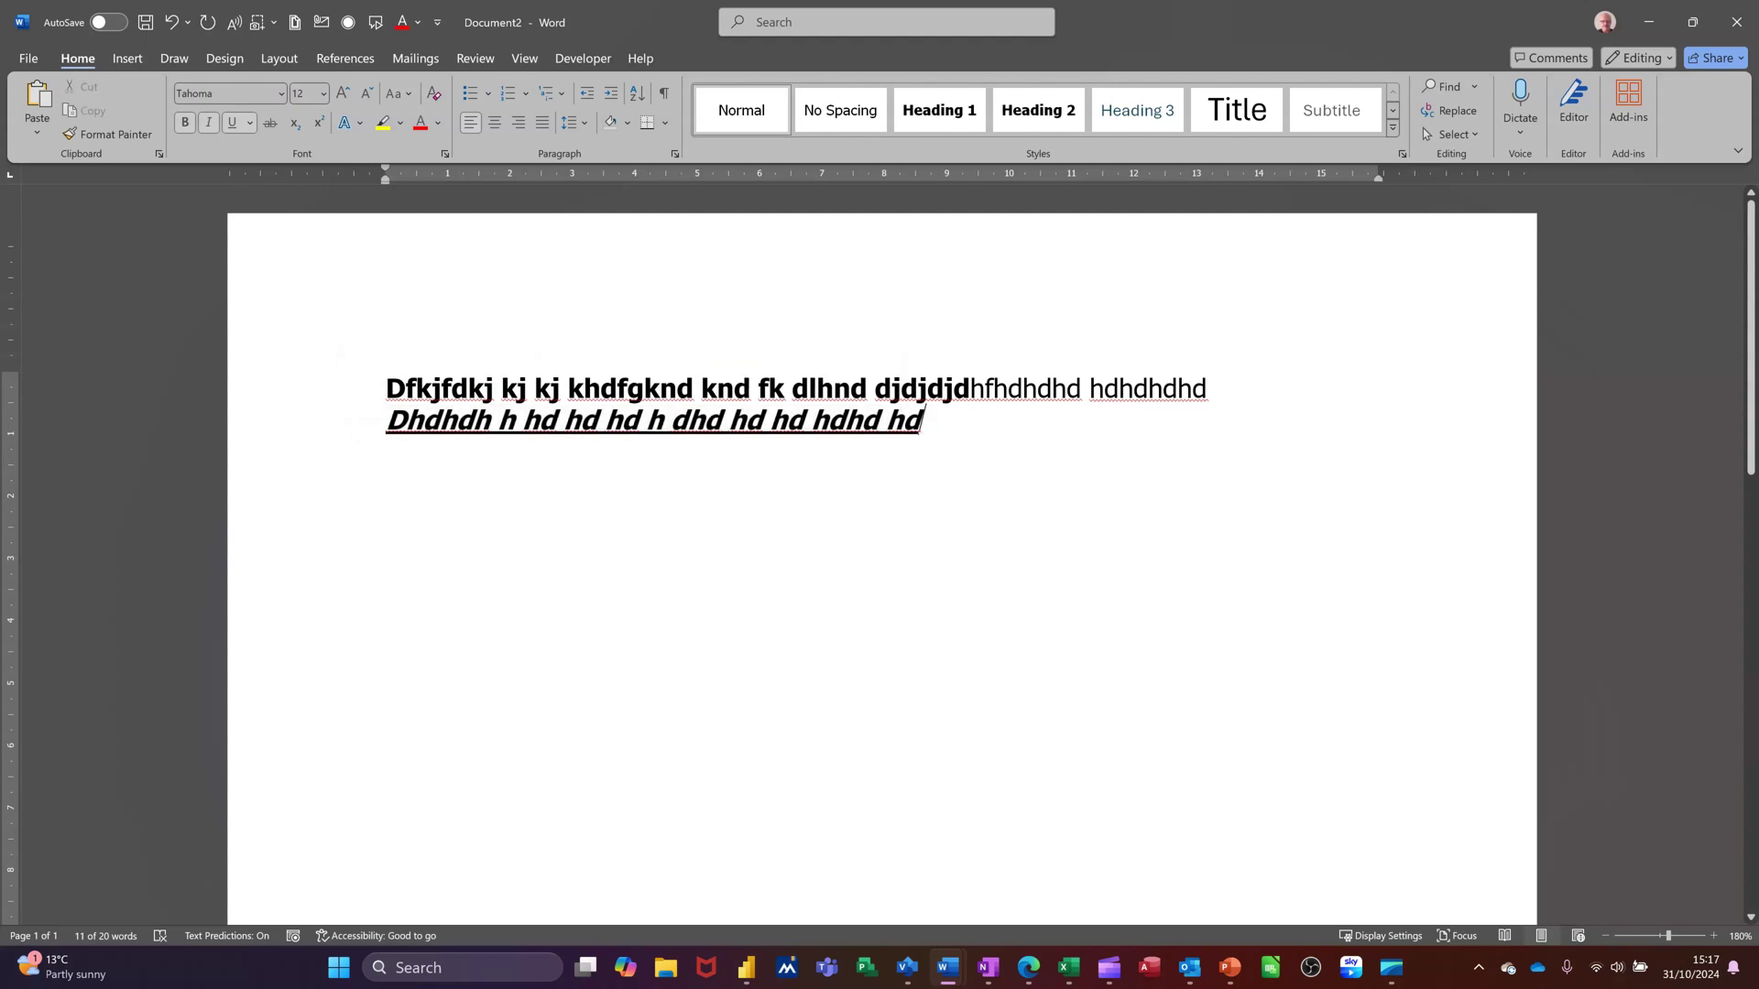
text(dfjdkjdkjd)
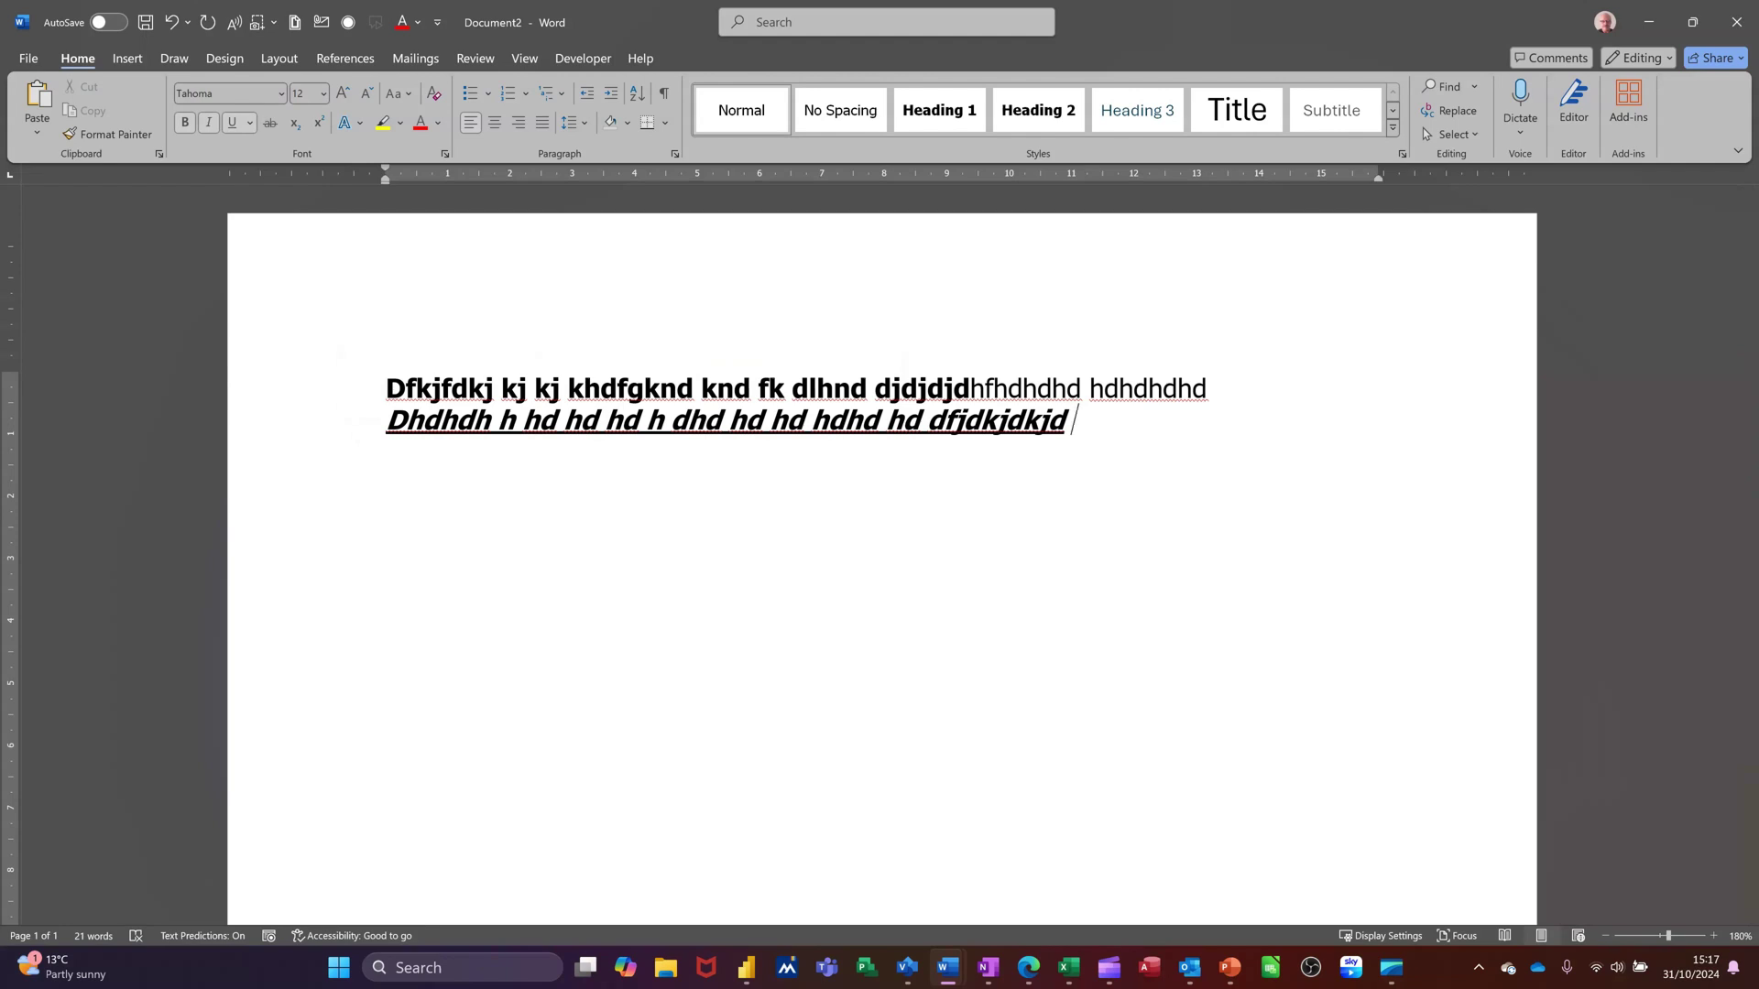
key(ctrl+space)
text(dshgsssj j jws jsj s)
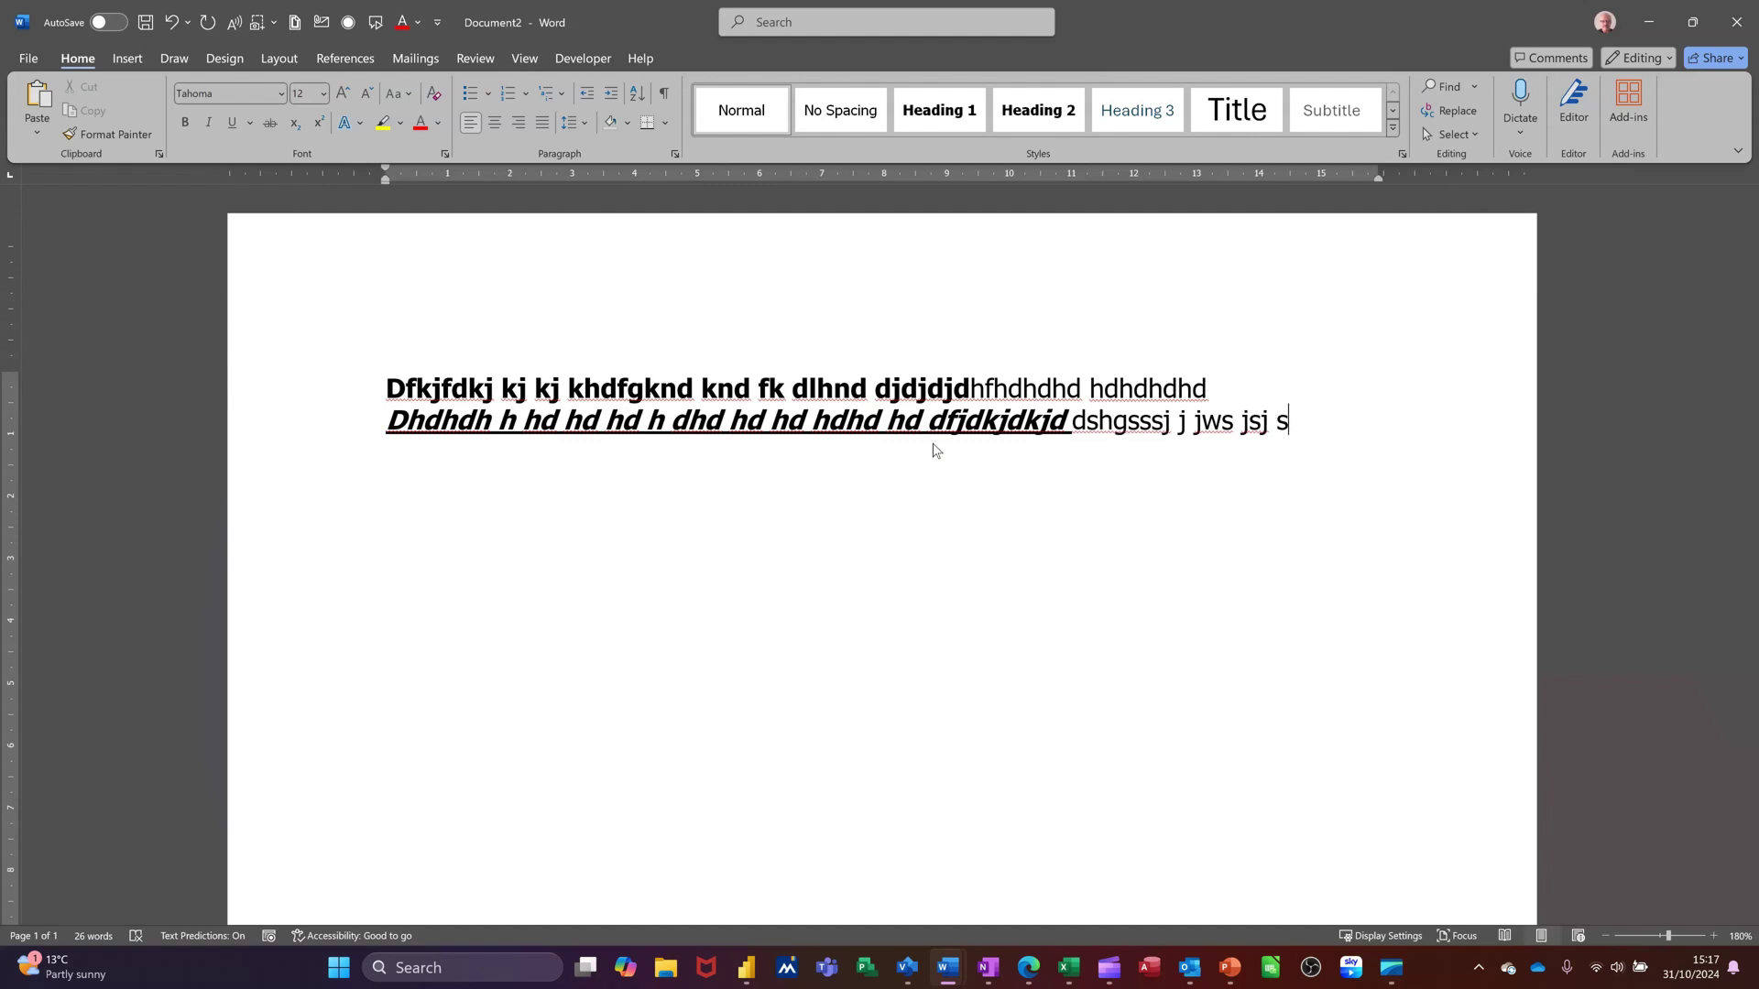
- Type a third line 'dfdsjdsjhdsjk kj skjs kjs kjskjskjs', select it, and show the font list
key(Return)
text(dfdsjdsjhdsjk )
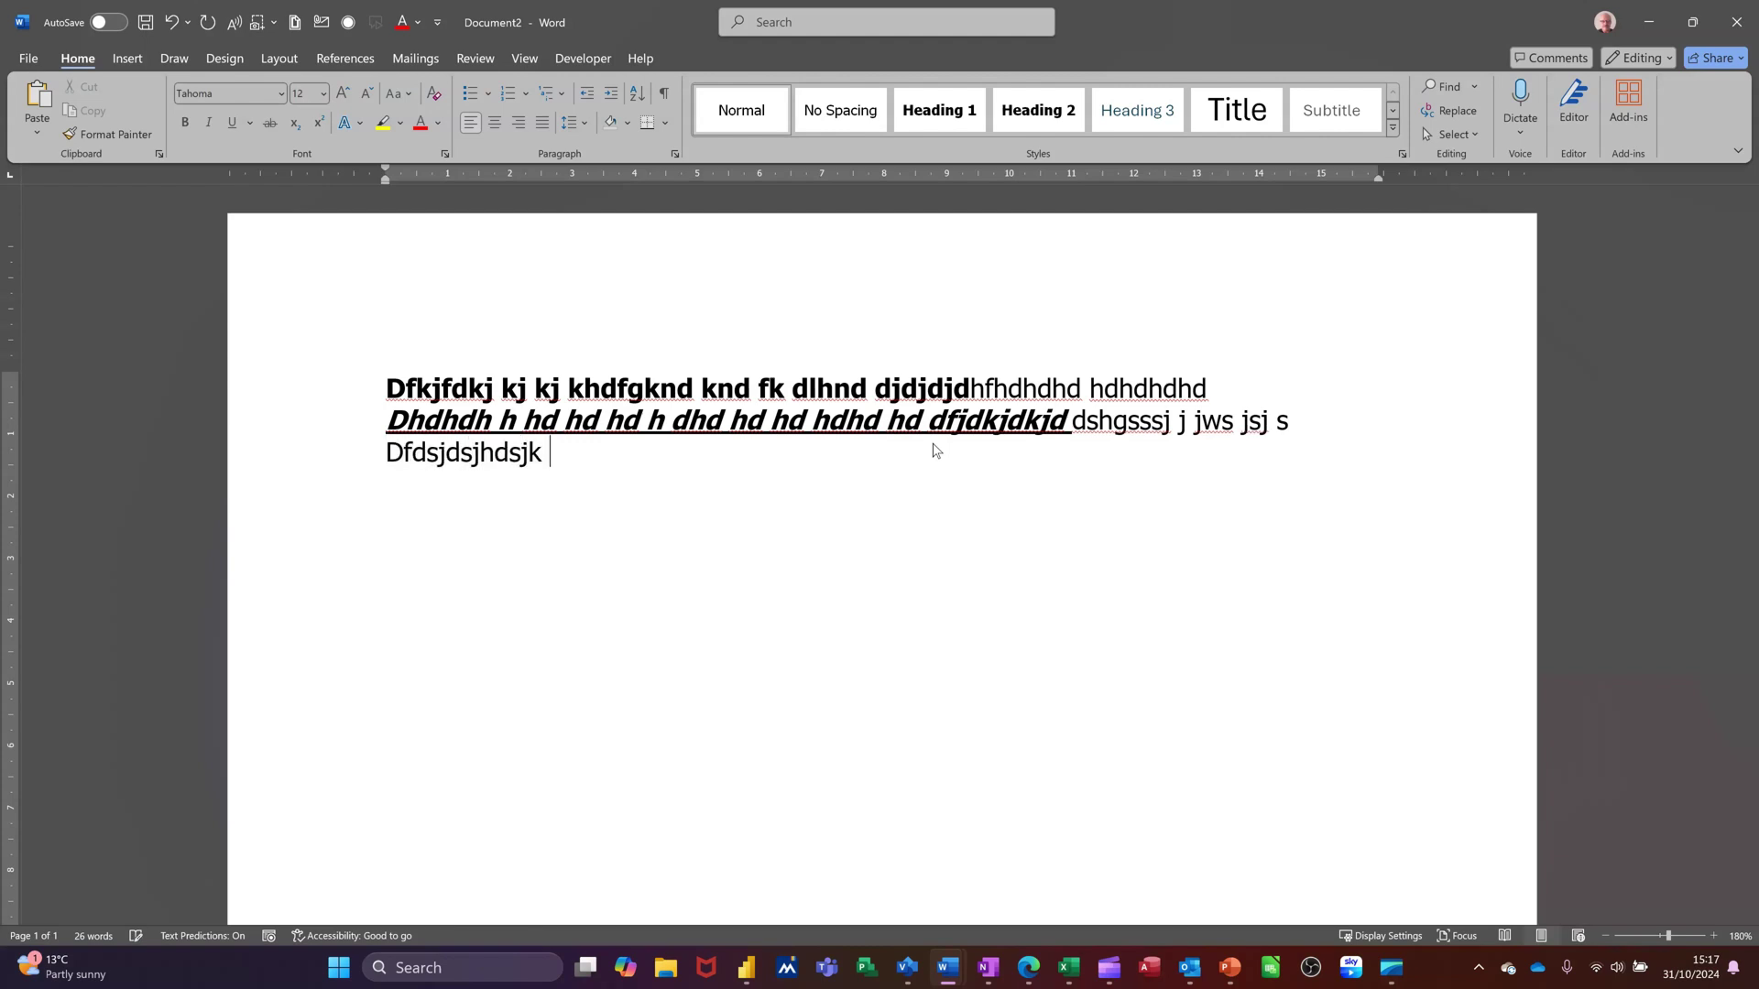
text(kj skjs kjs kjskjskjs)
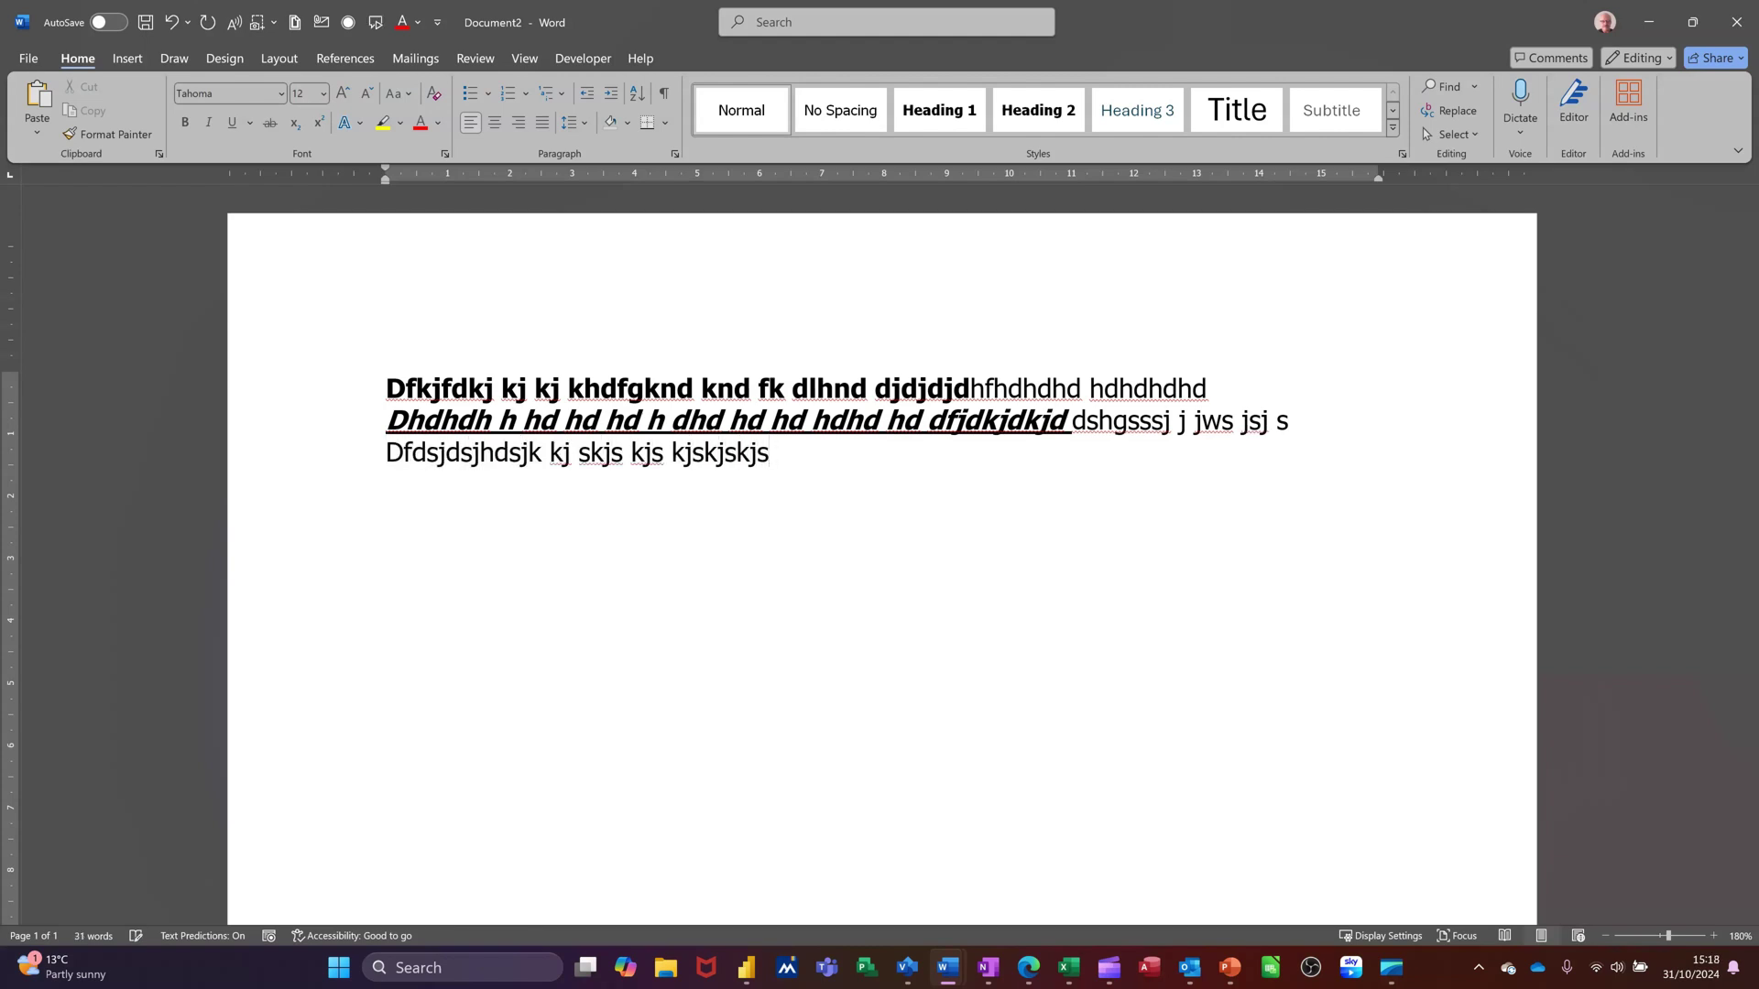
click(339, 461)
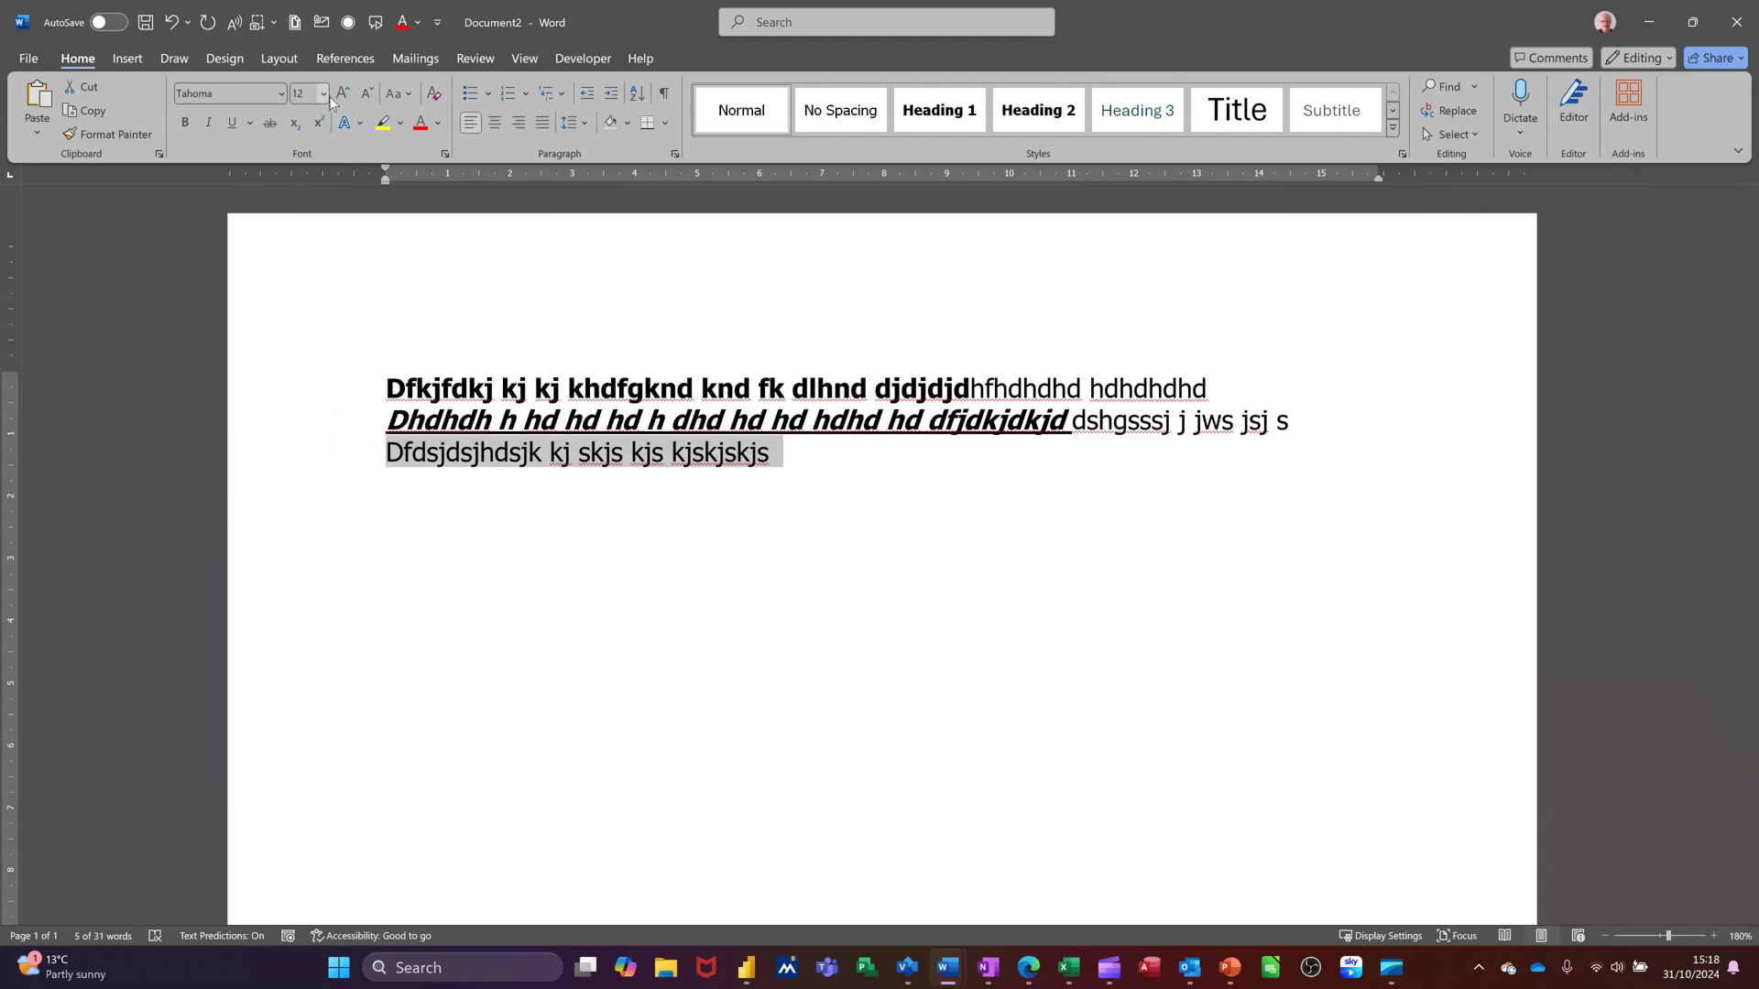
click(281, 94)
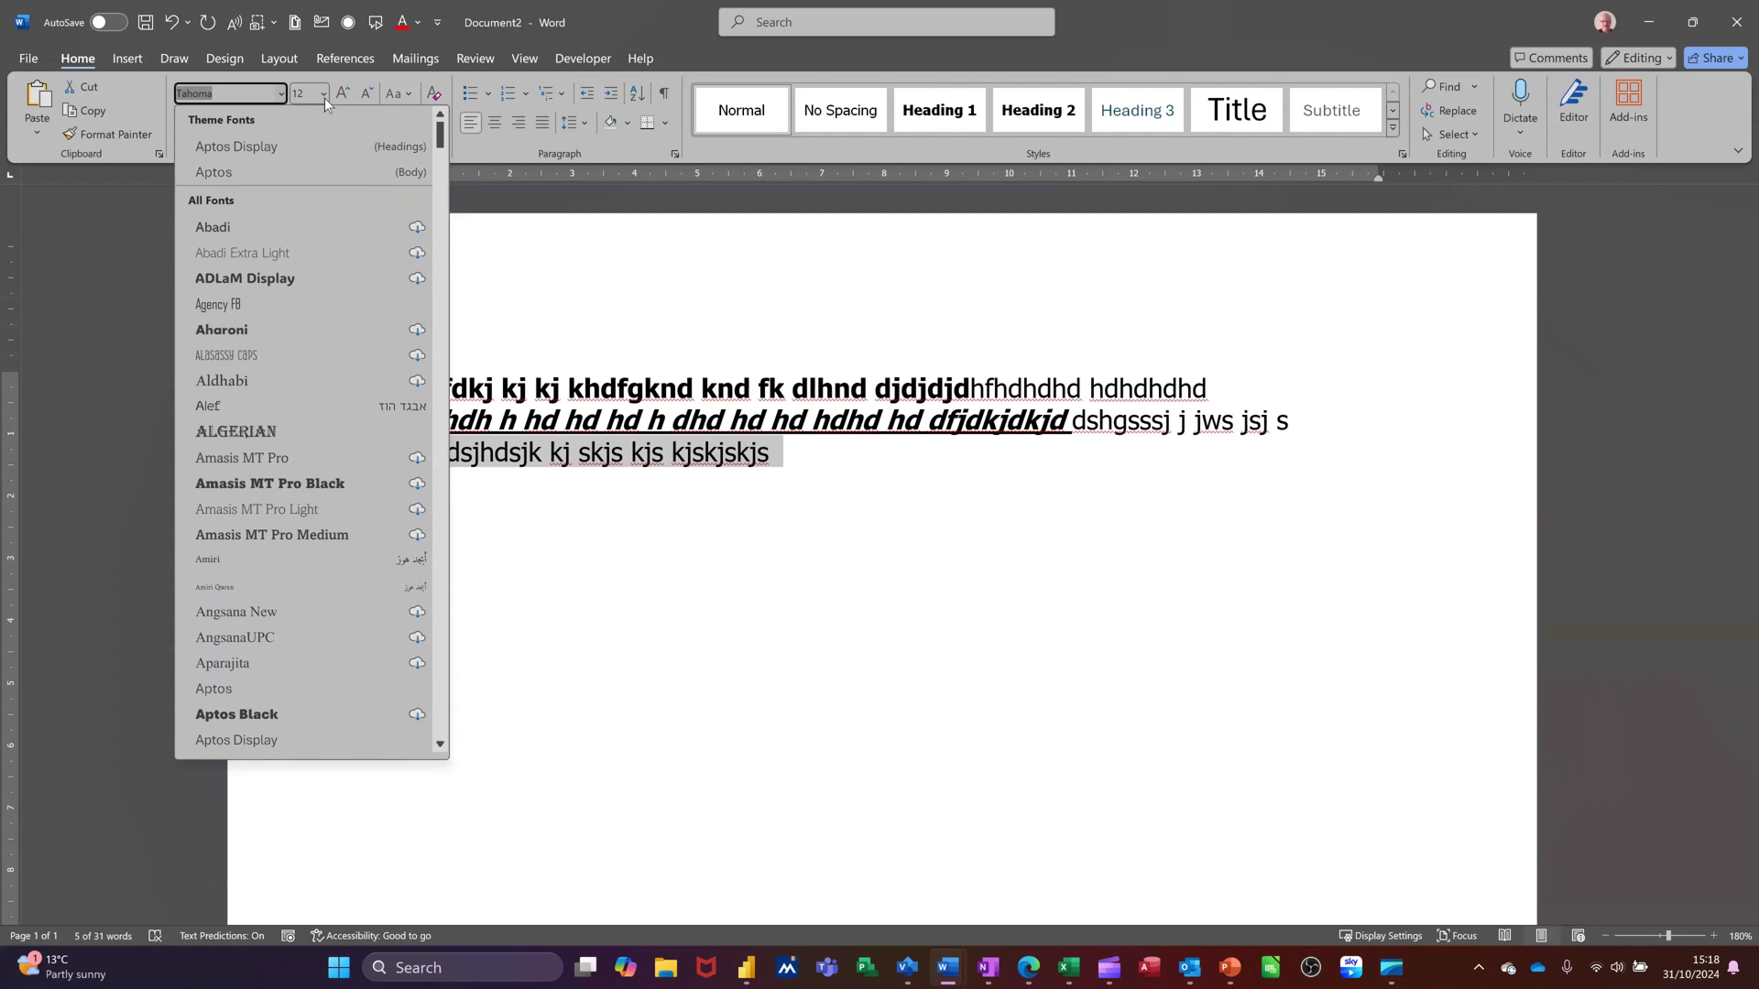
- Set the third line's font size to 72 pt, then to 200 pt
click(325, 98)
click(324, 97)
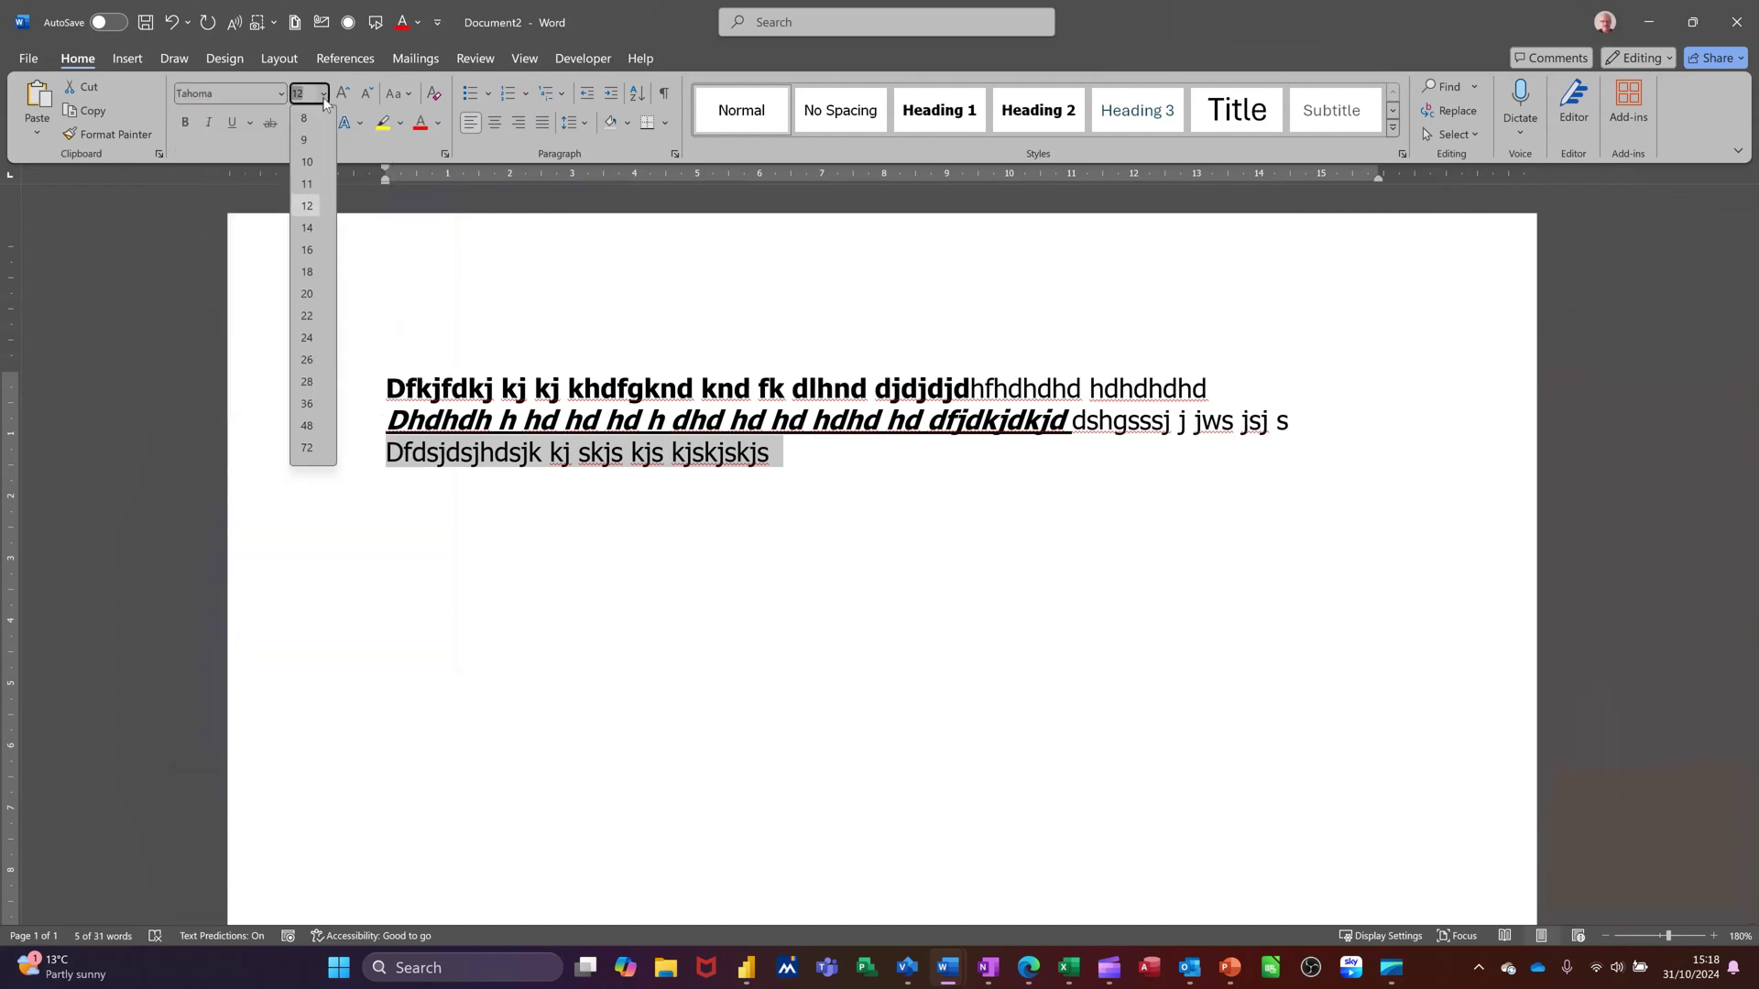
click(306, 451)
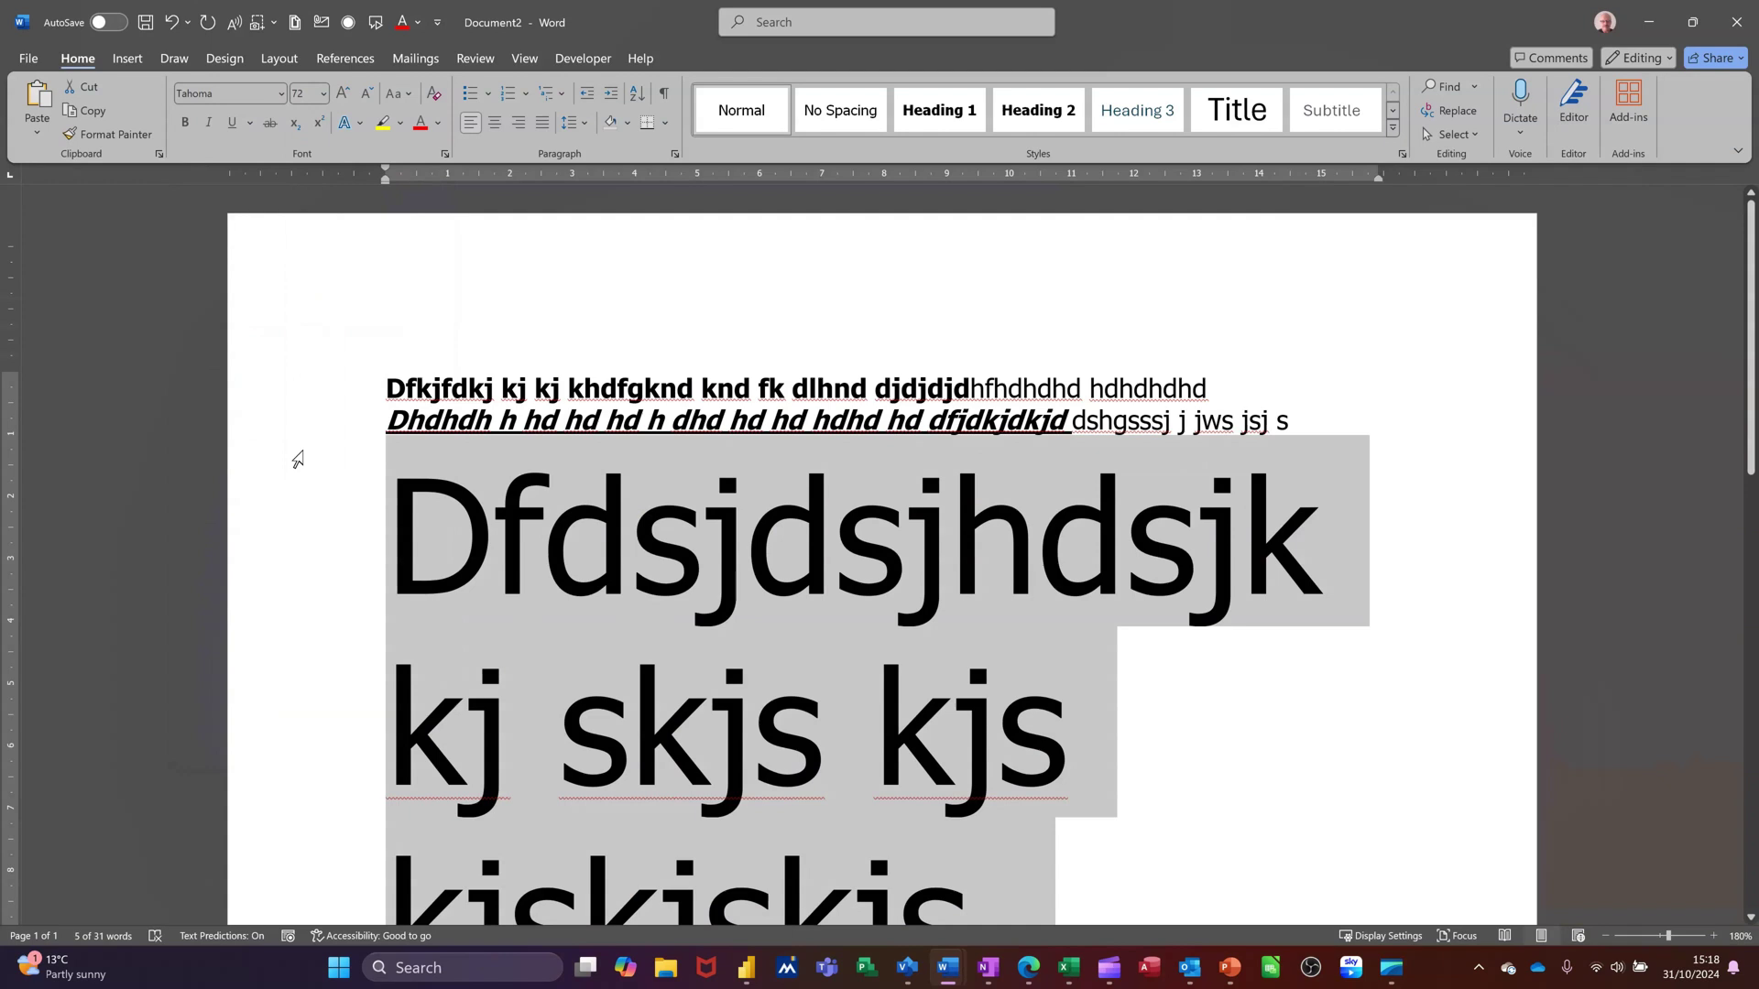
click(311, 95)
text(2)
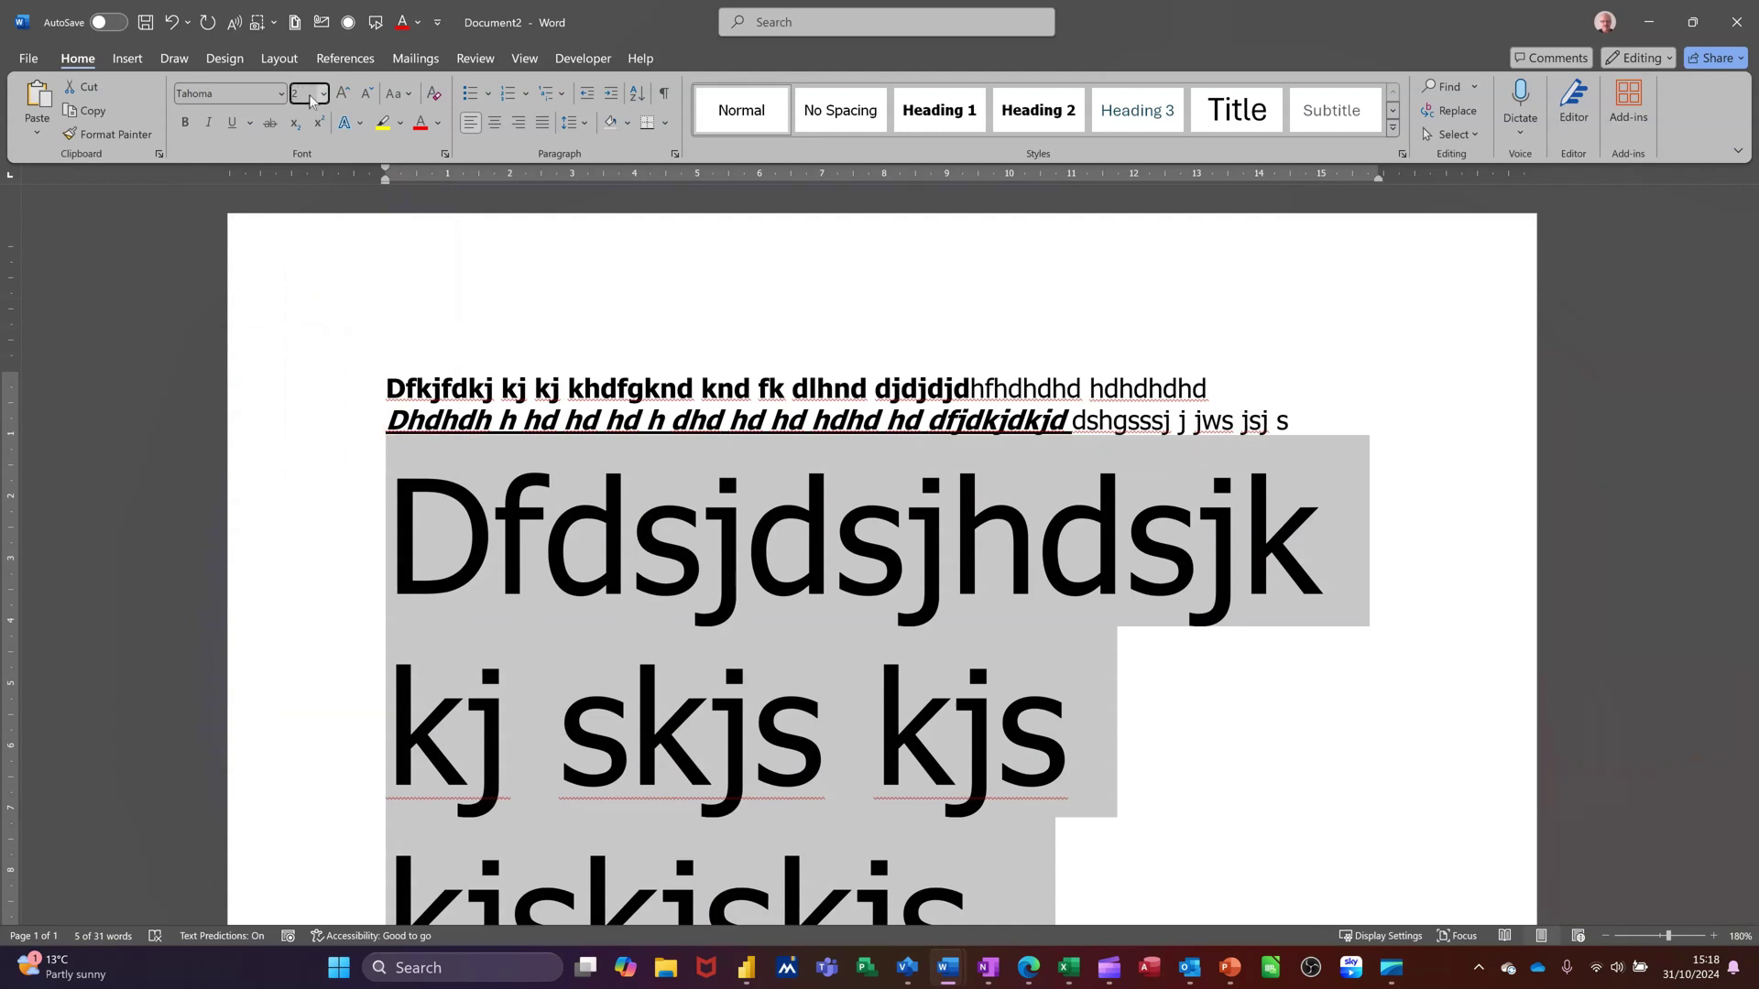
text(00)
key(Return)
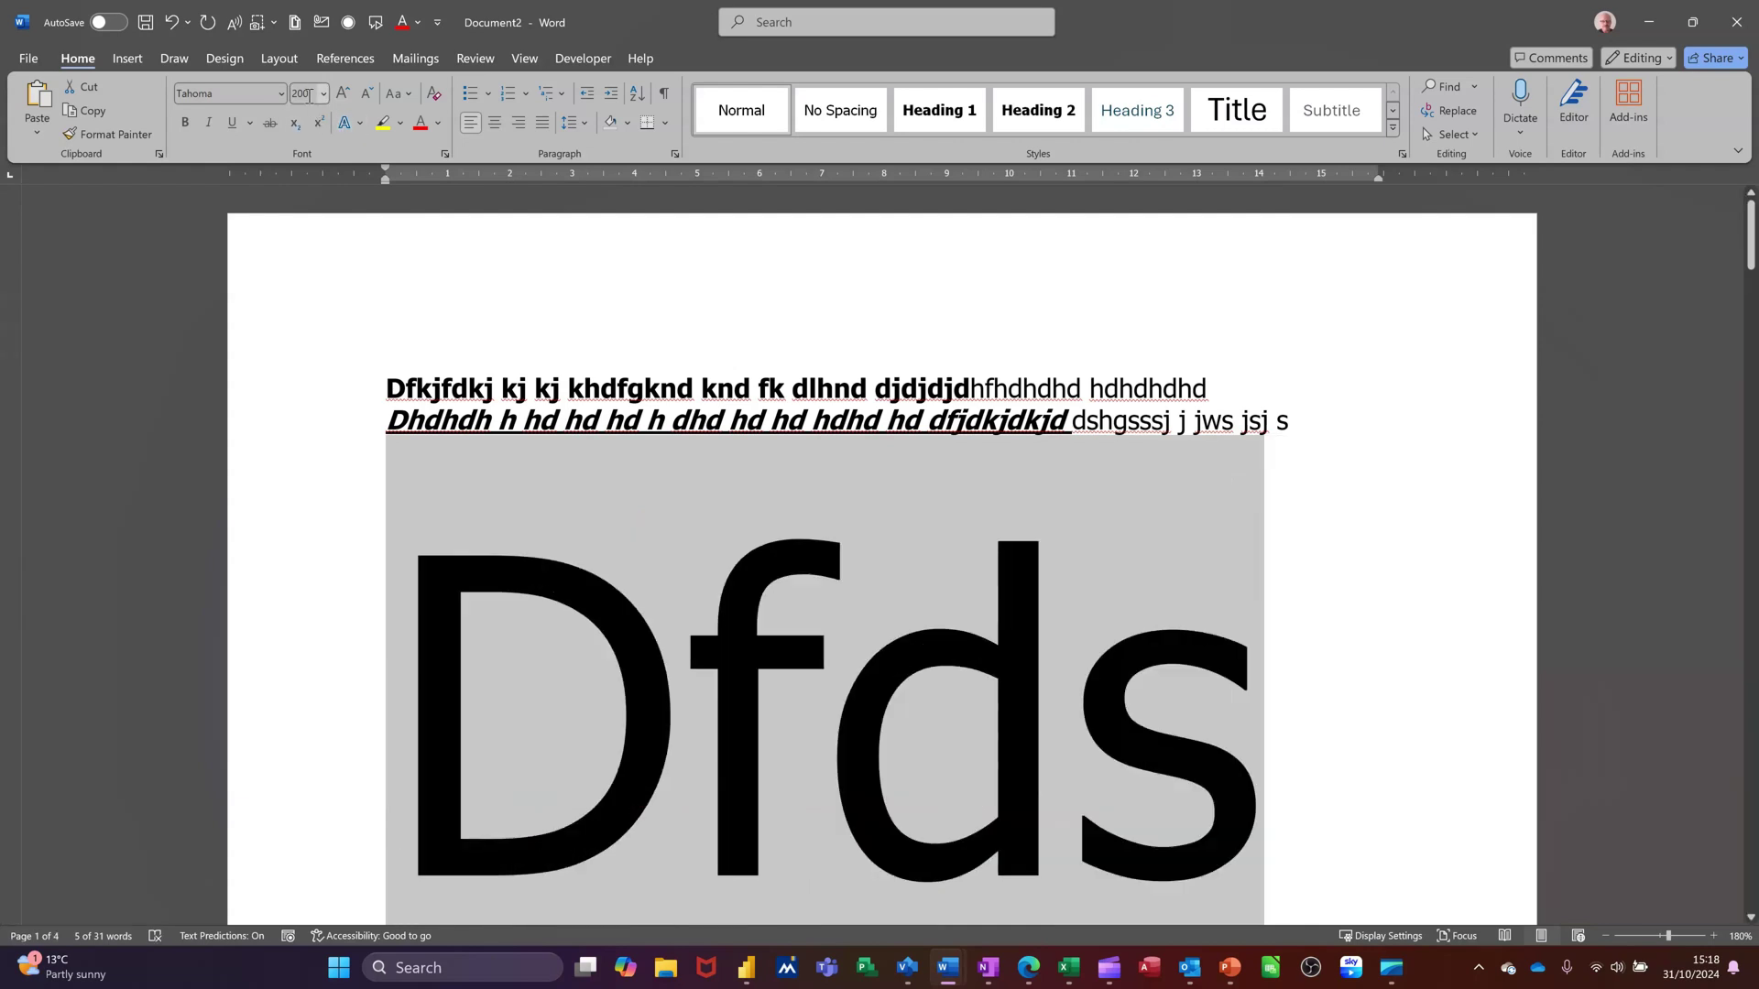
- Try size 1660, dismiss the out-of-range warning, and apply 1600 pt instead
click(310, 93)
text(166)
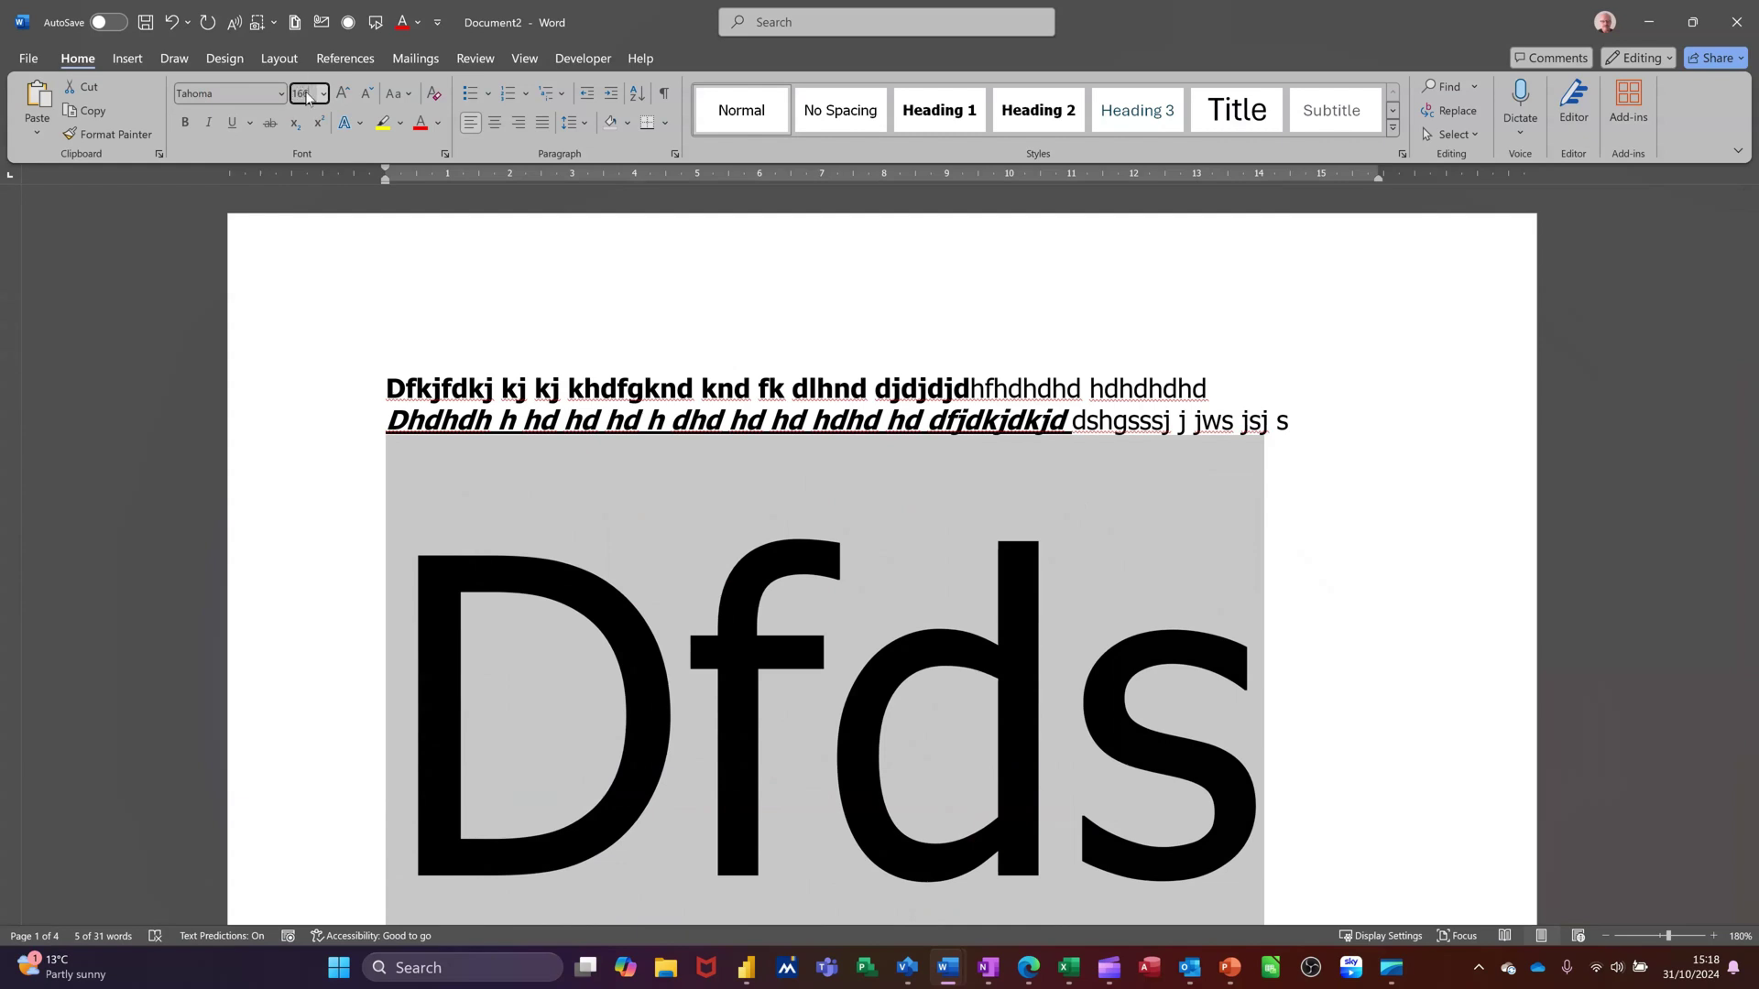
text(0)
key(Return)
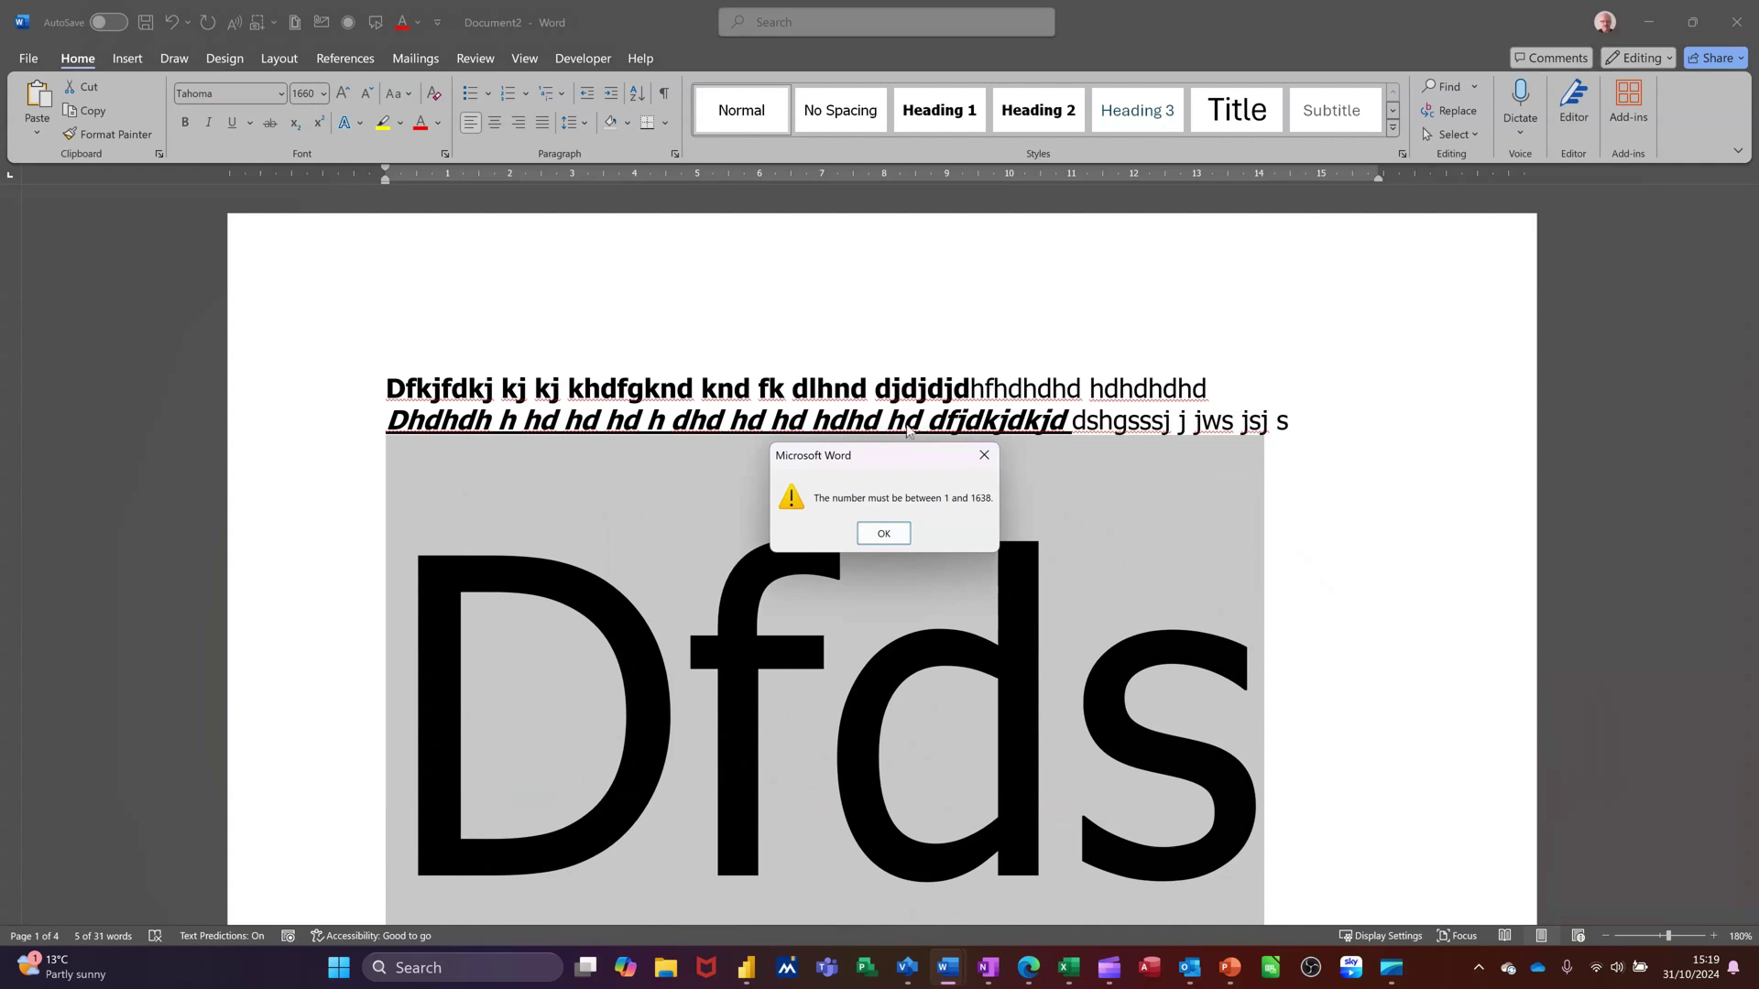
key(Return)
click(305, 101)
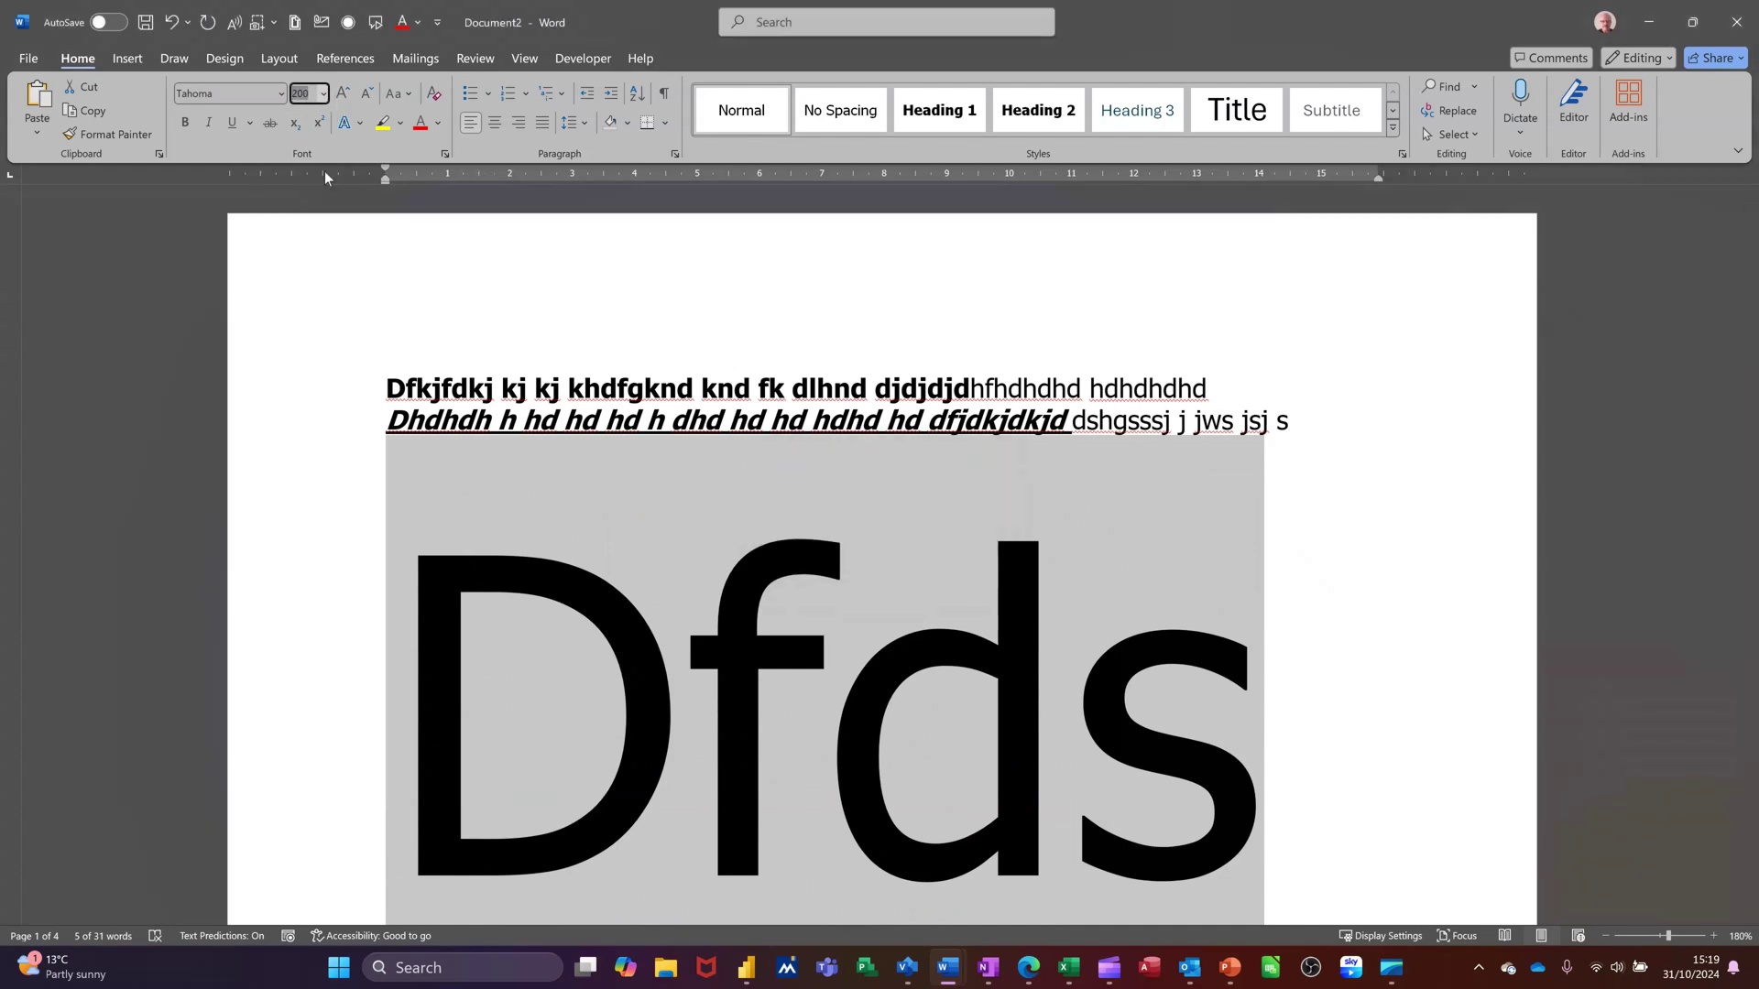
text(1600)
key(Return)
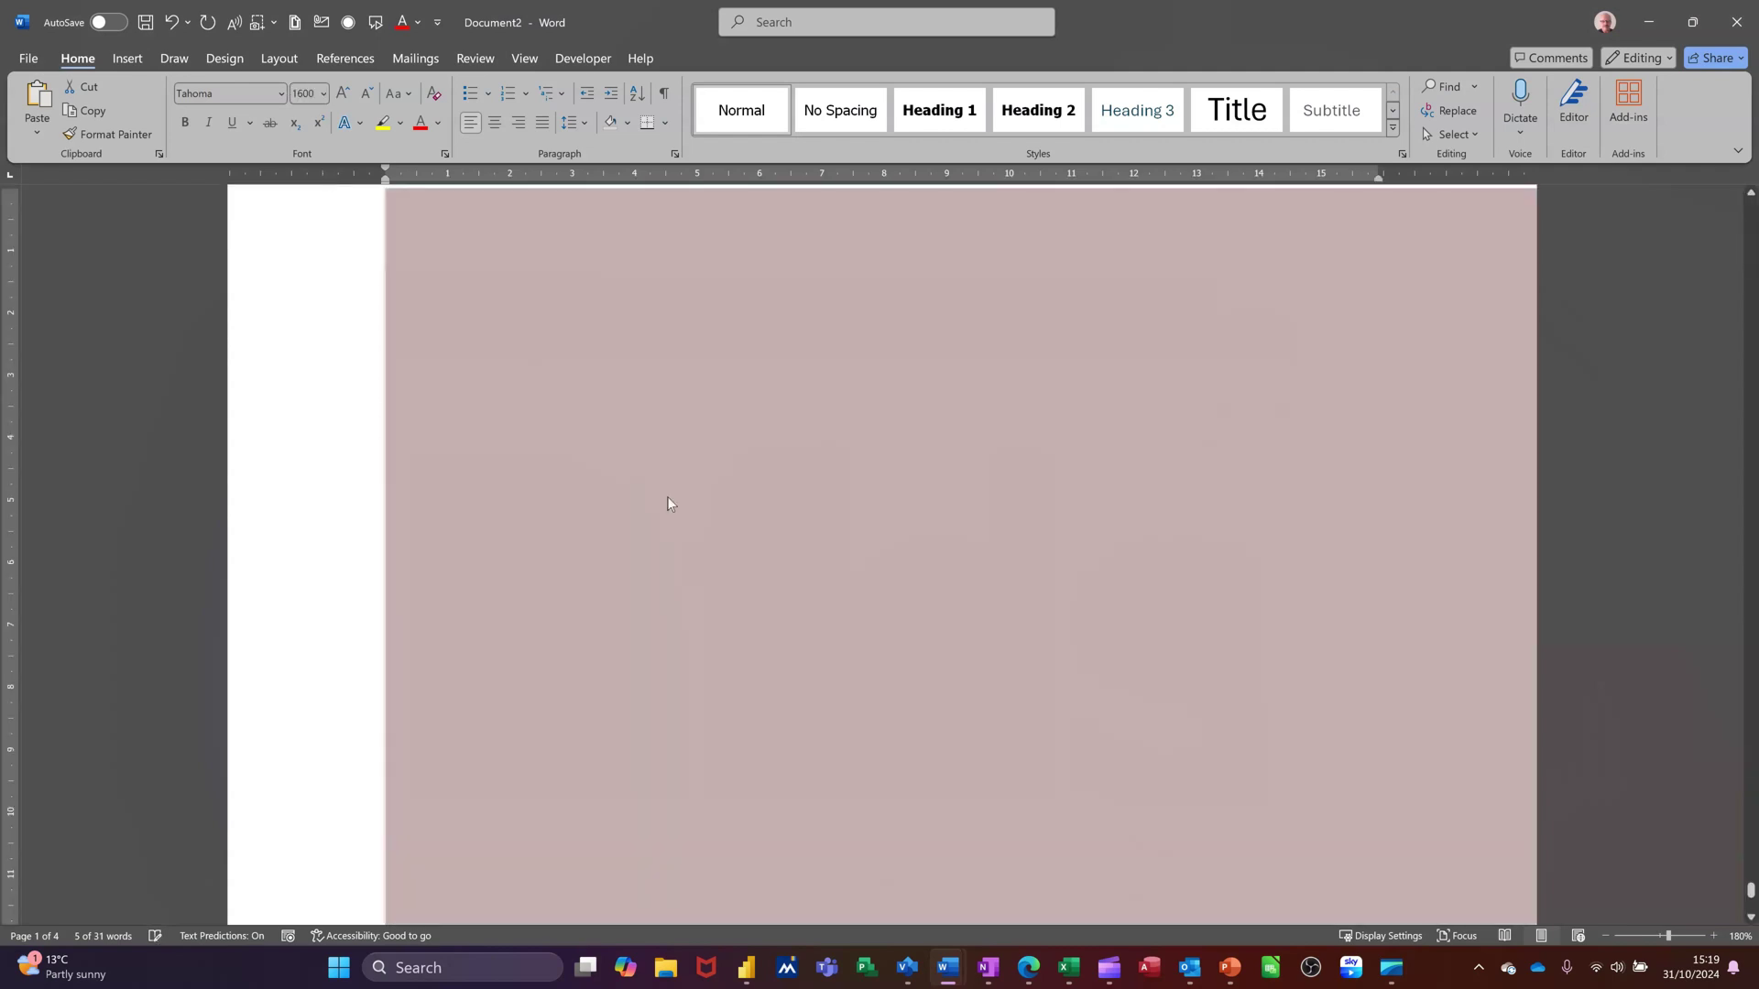
scroll(841, 492, up, 1)
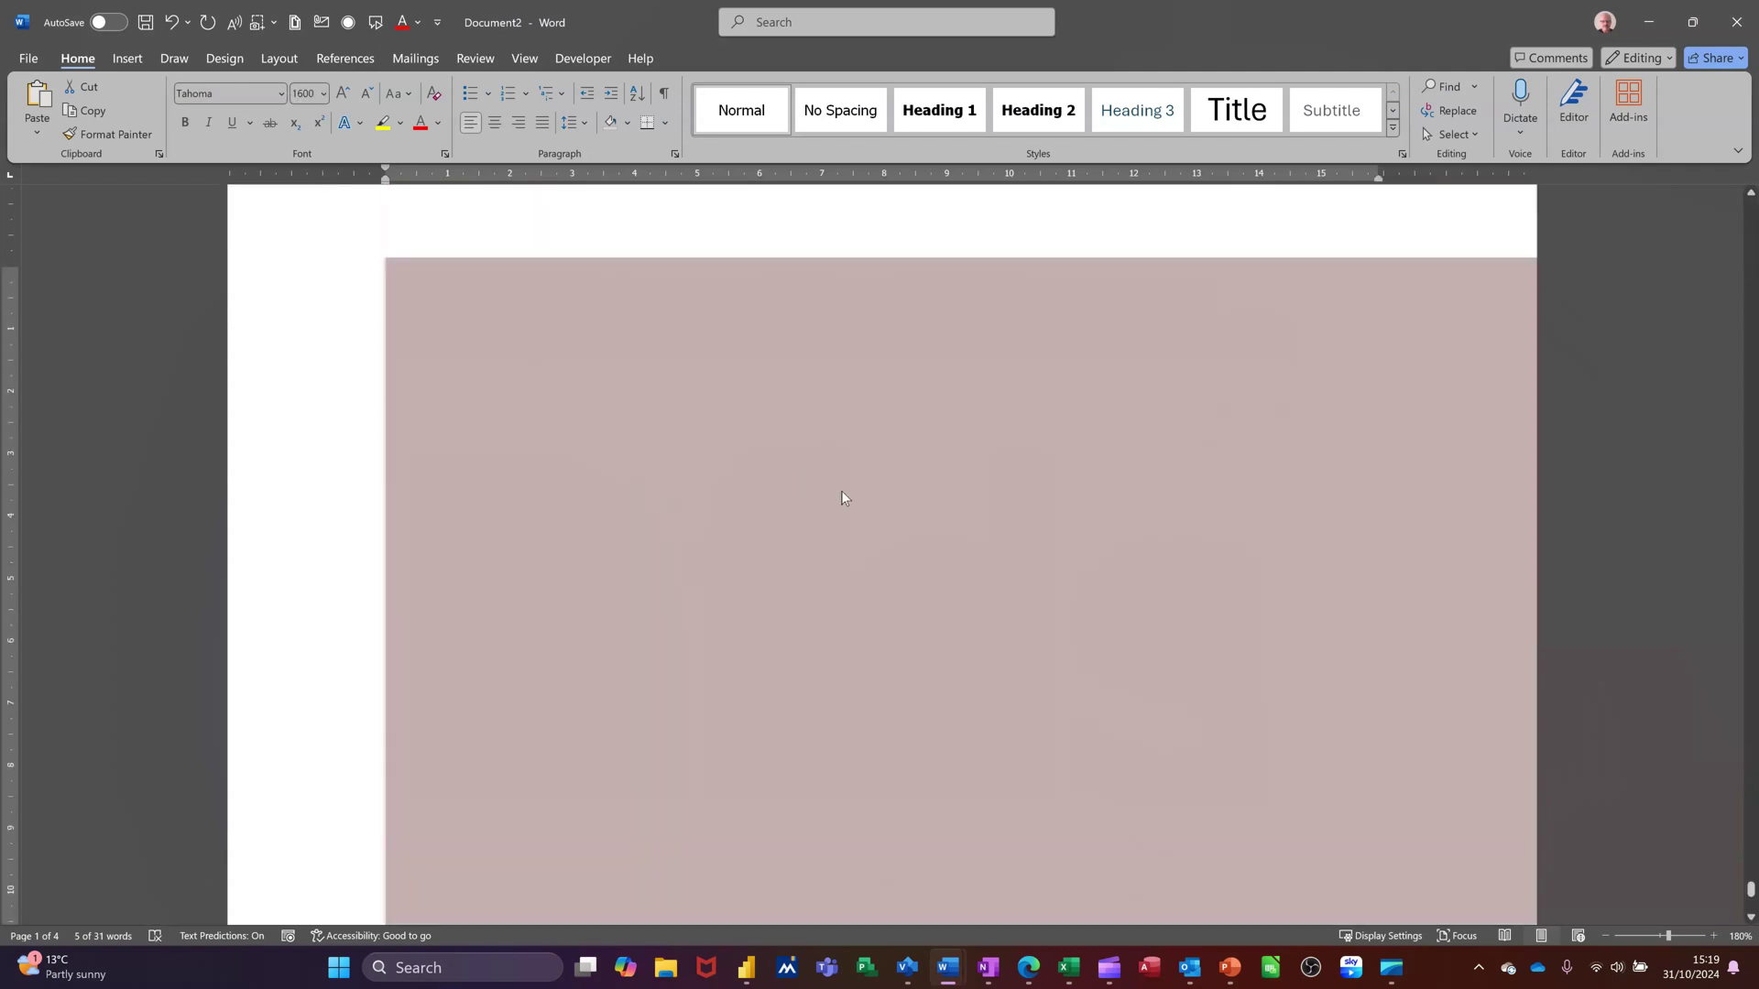
ctrl+scroll(843, 491, down, 1)
ctrl+scroll(840, 493, down, 12)
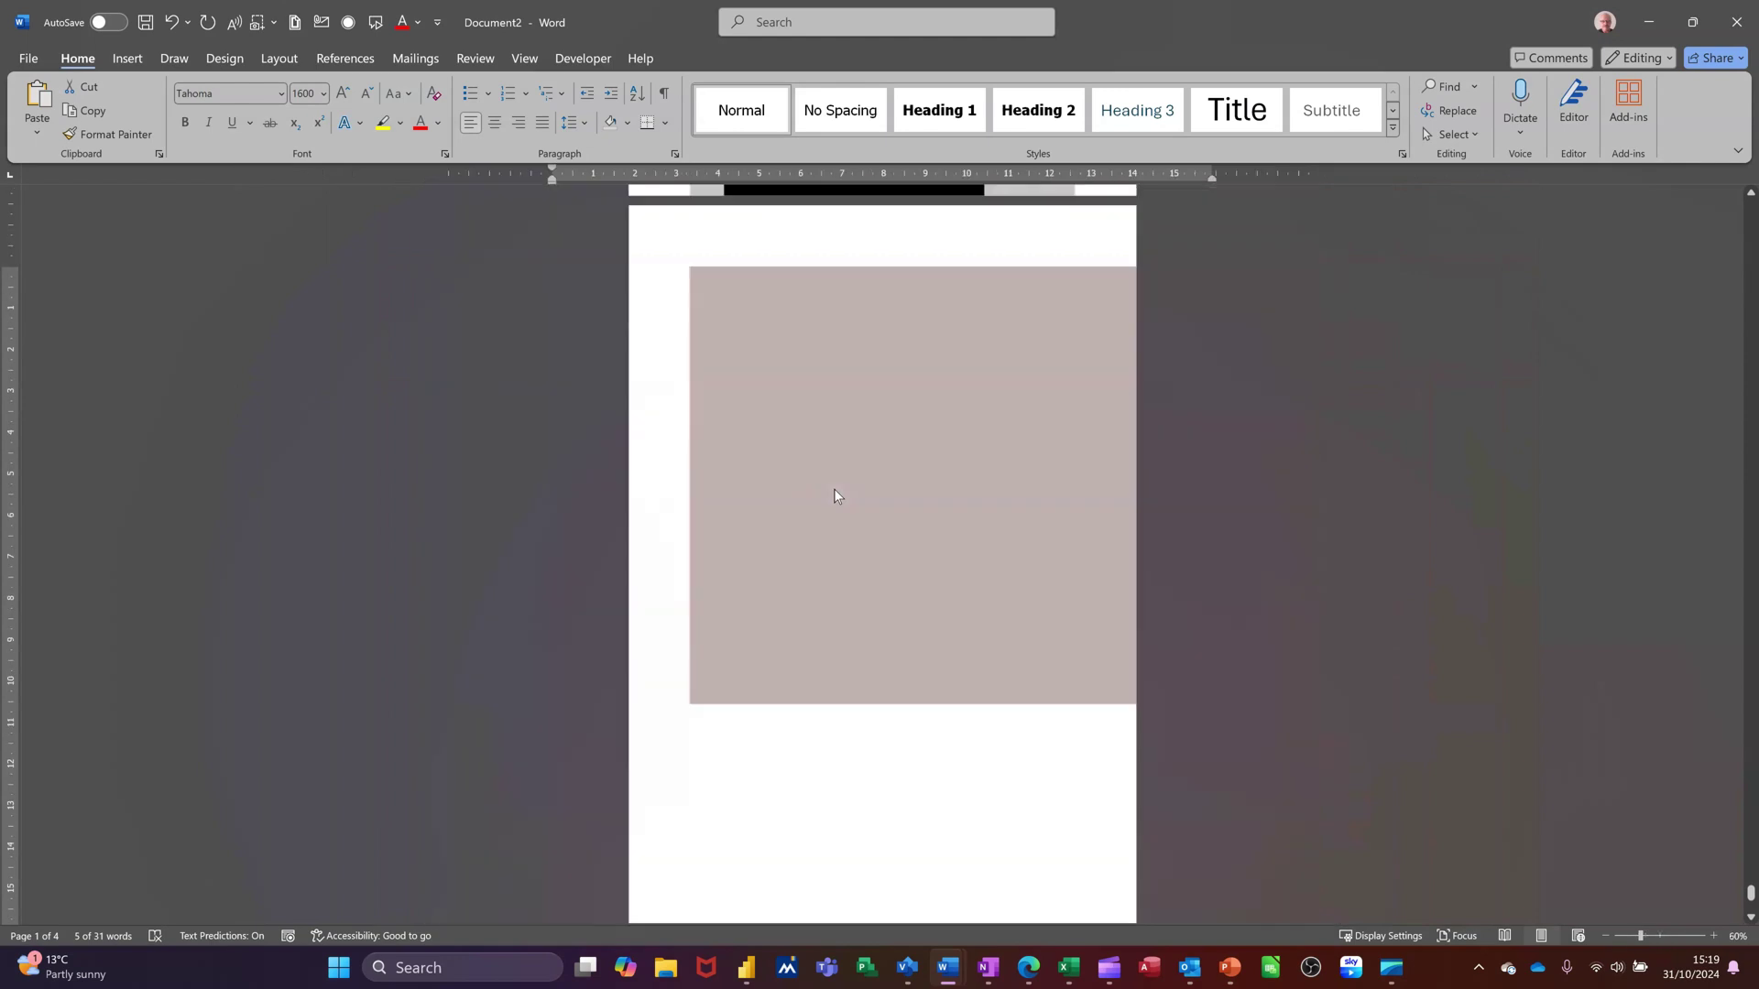
ctrl+scroll(835, 496, down, 3)
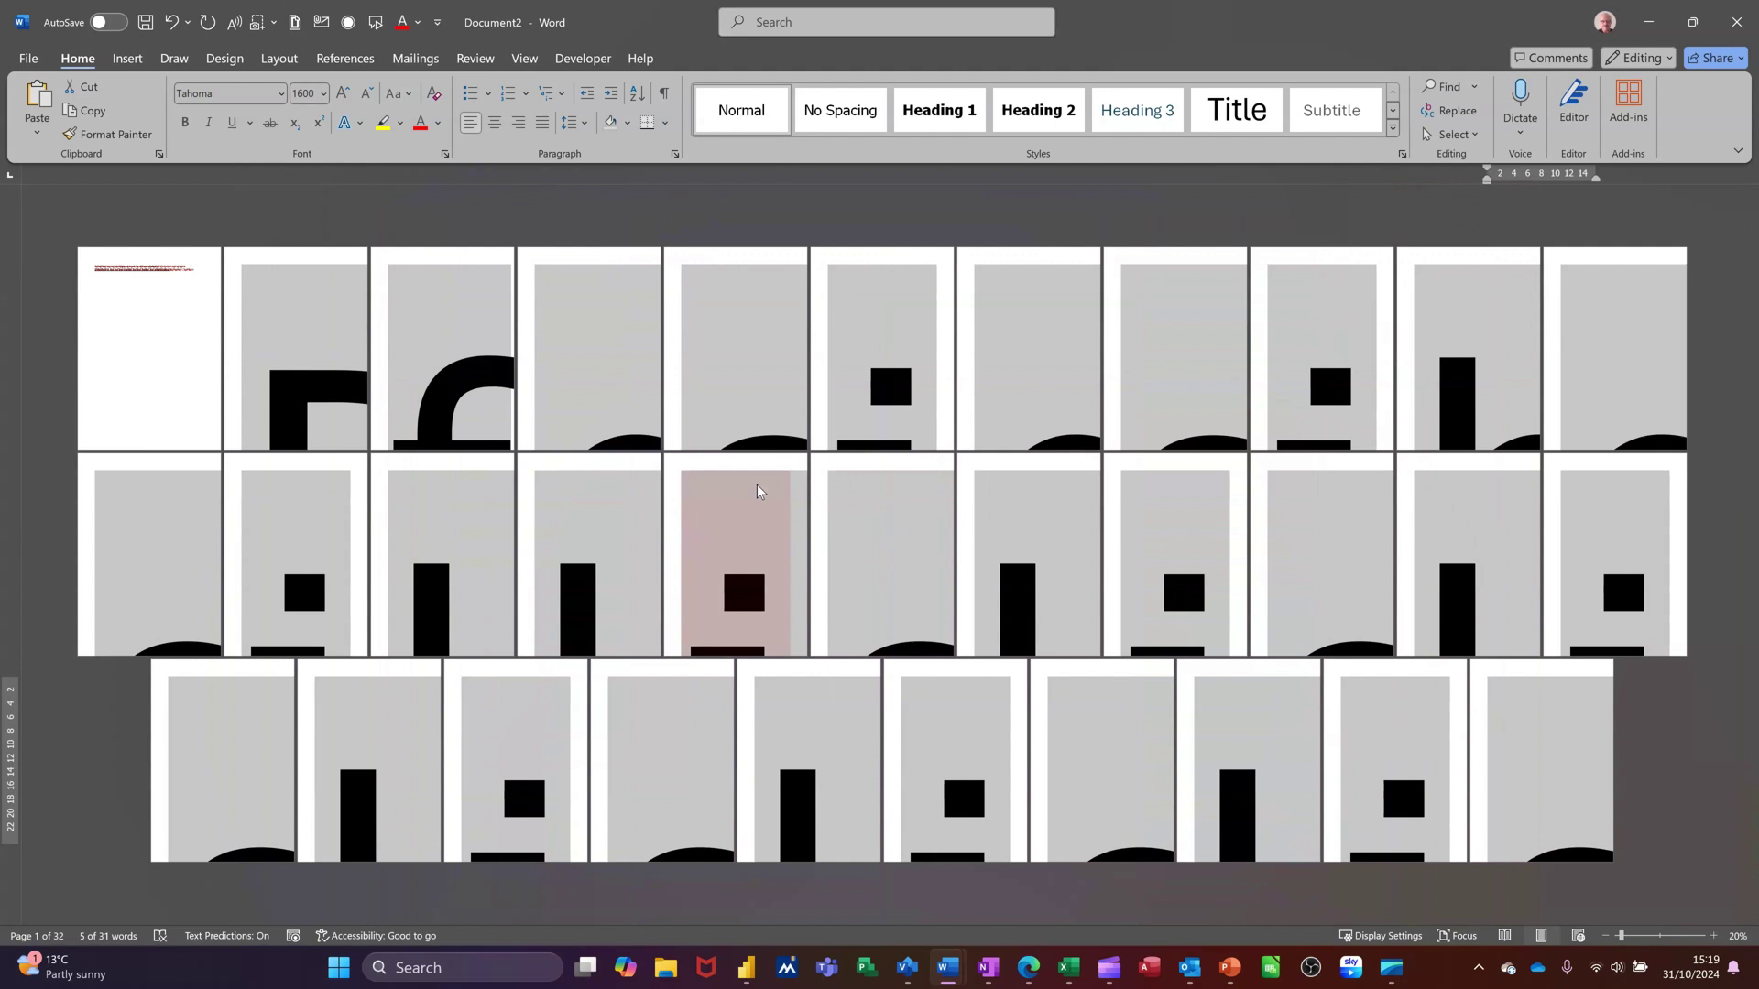
- Undo the size changes until the third line is back at 12 pt
key(ctrl+z)
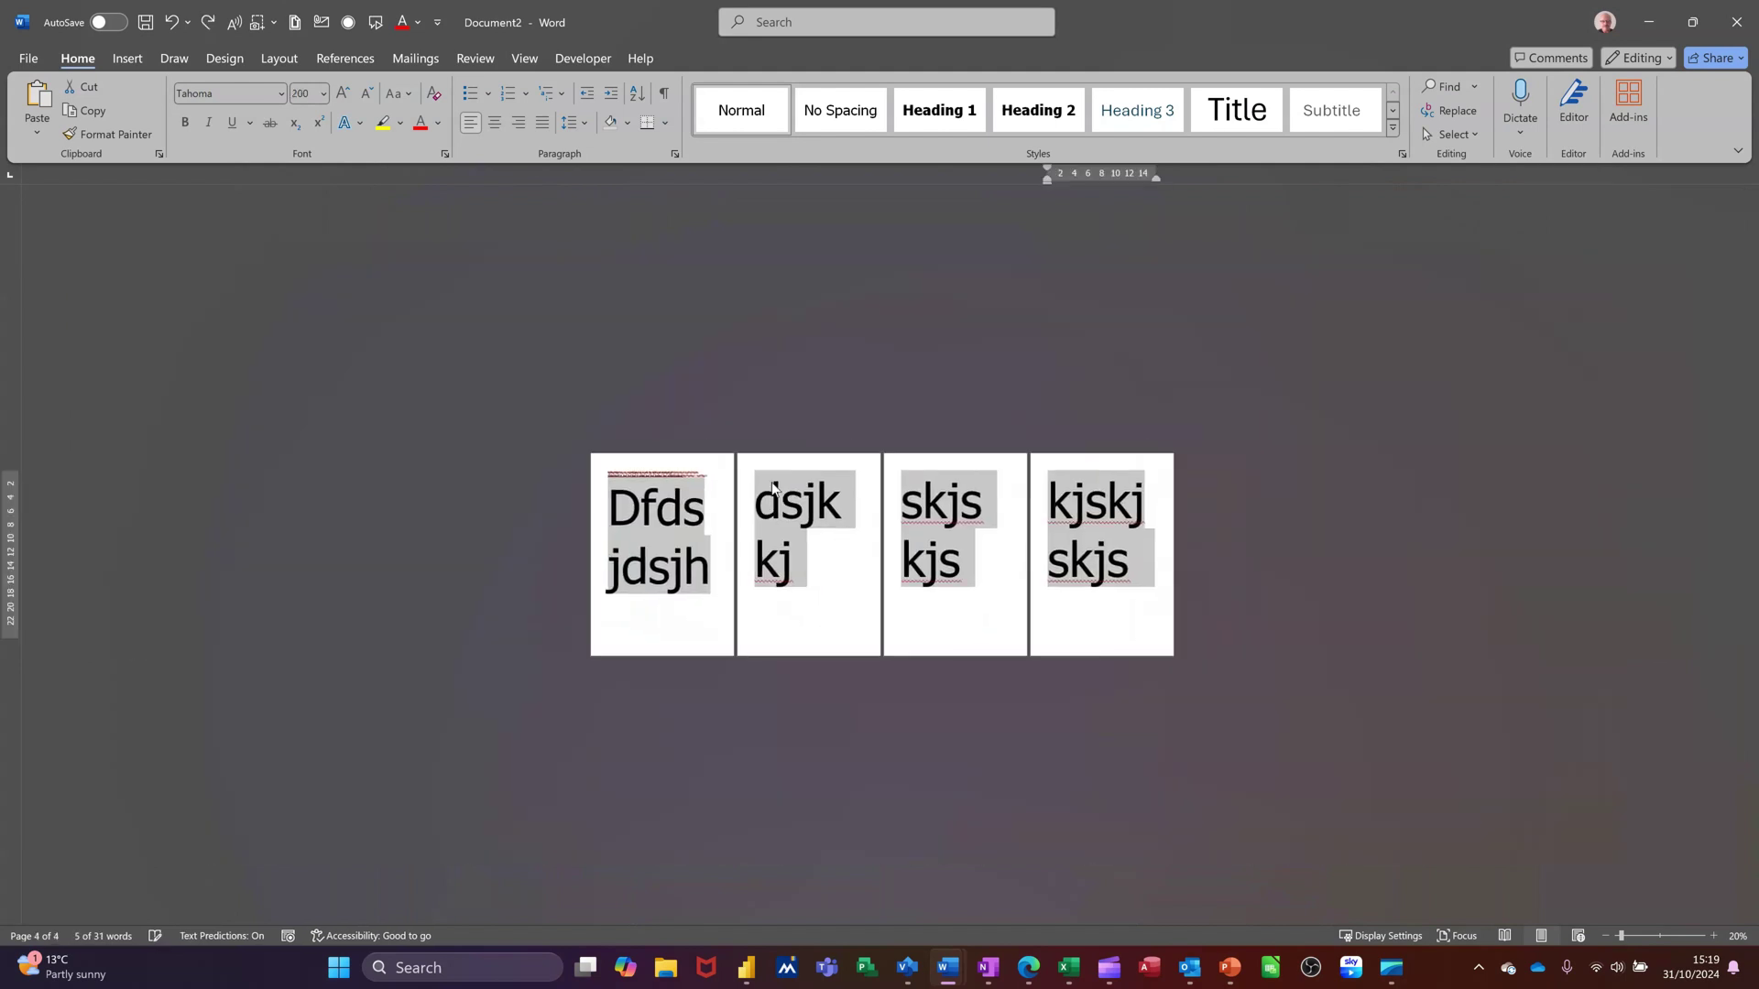
key(ctrl+z)
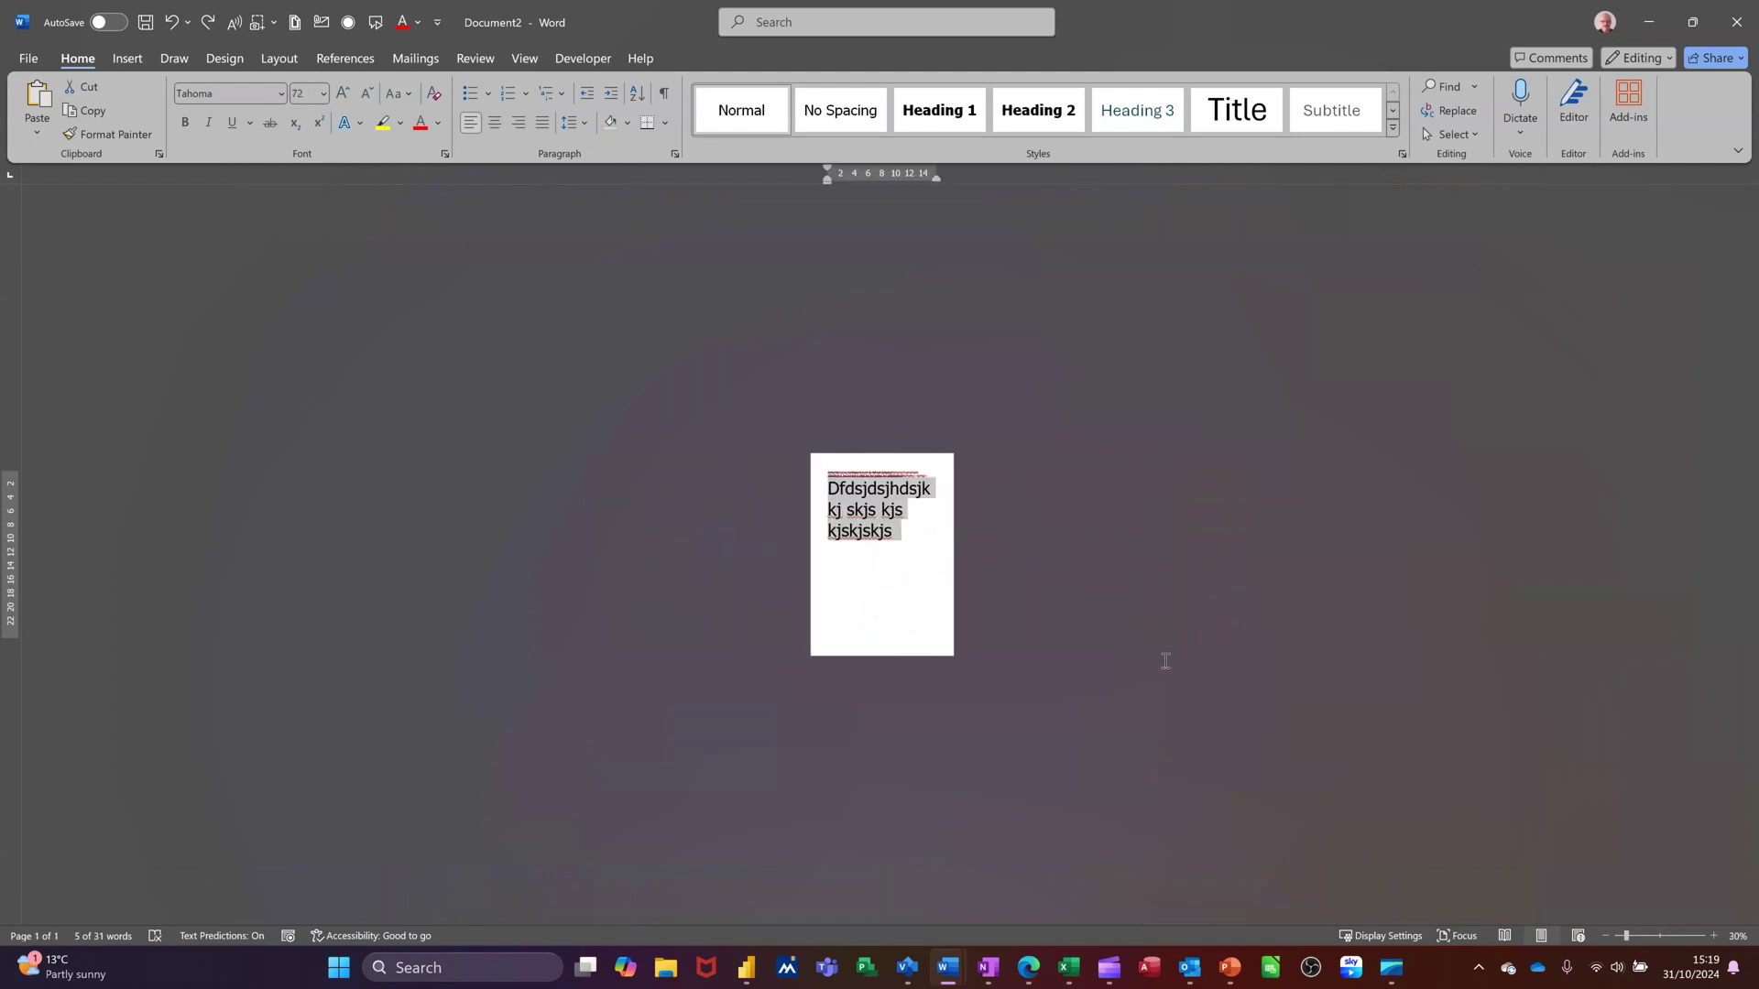
ctrl+scroll(1162, 674, up, 10)
ctrl+scroll(1048, 656, up, 2)
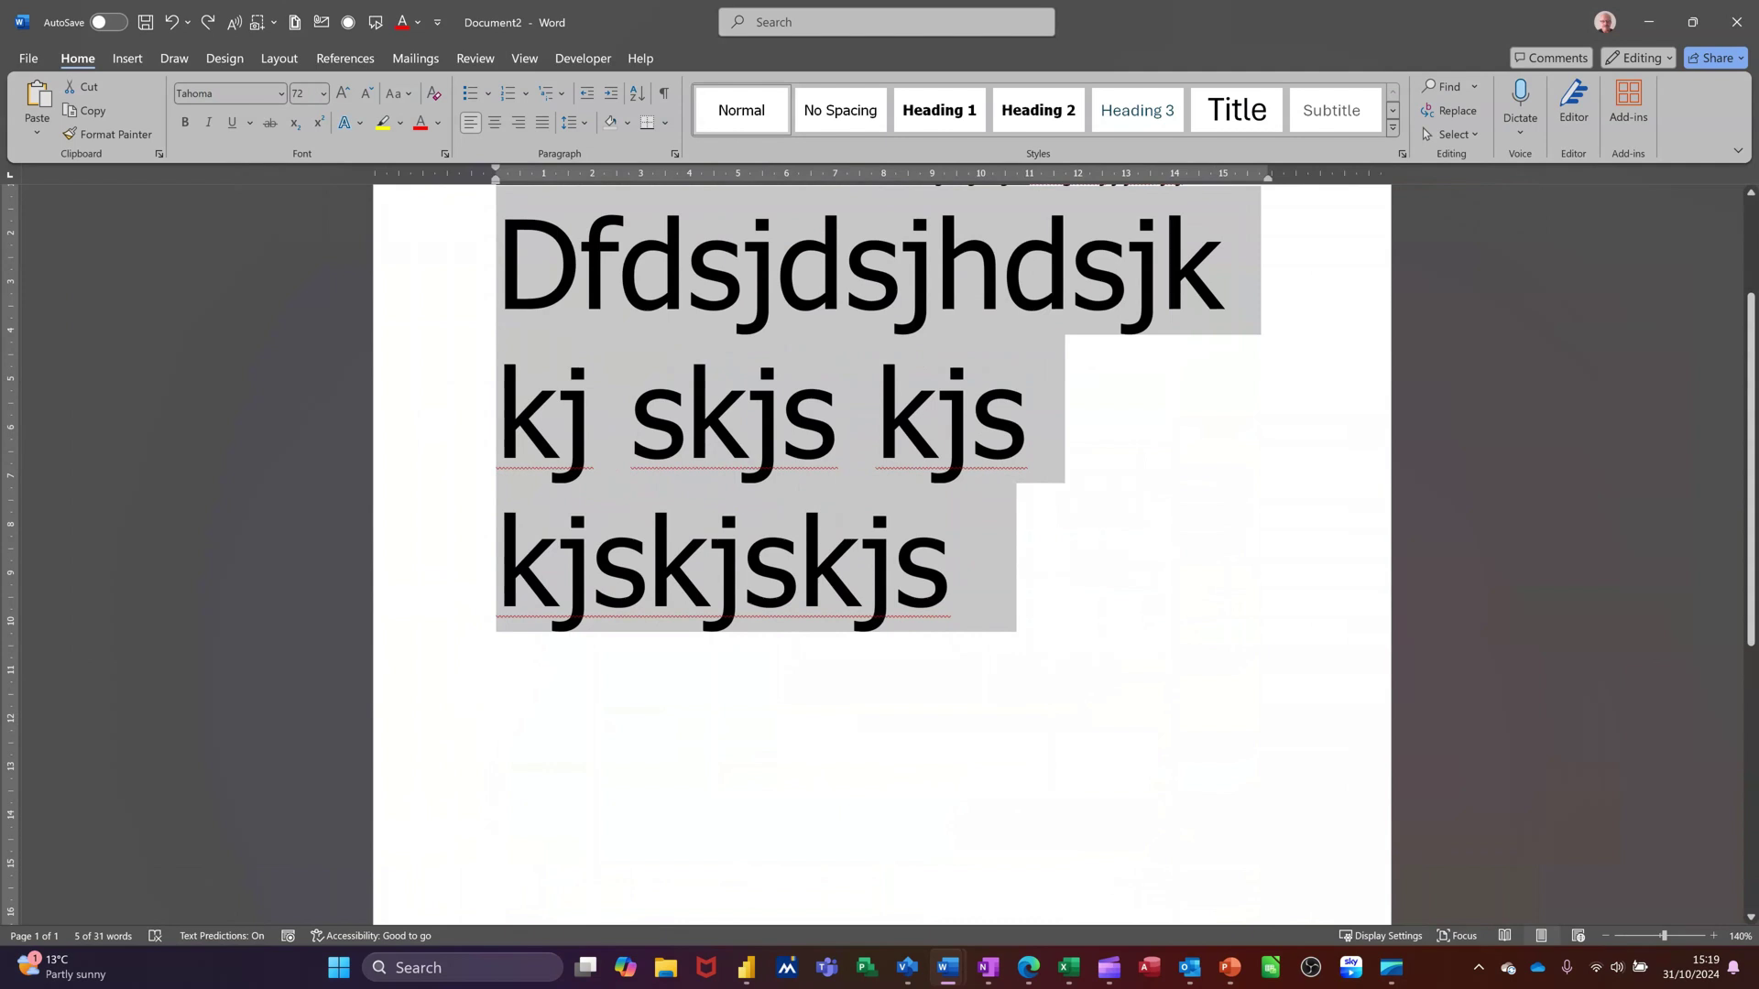
key(ctrl+z)
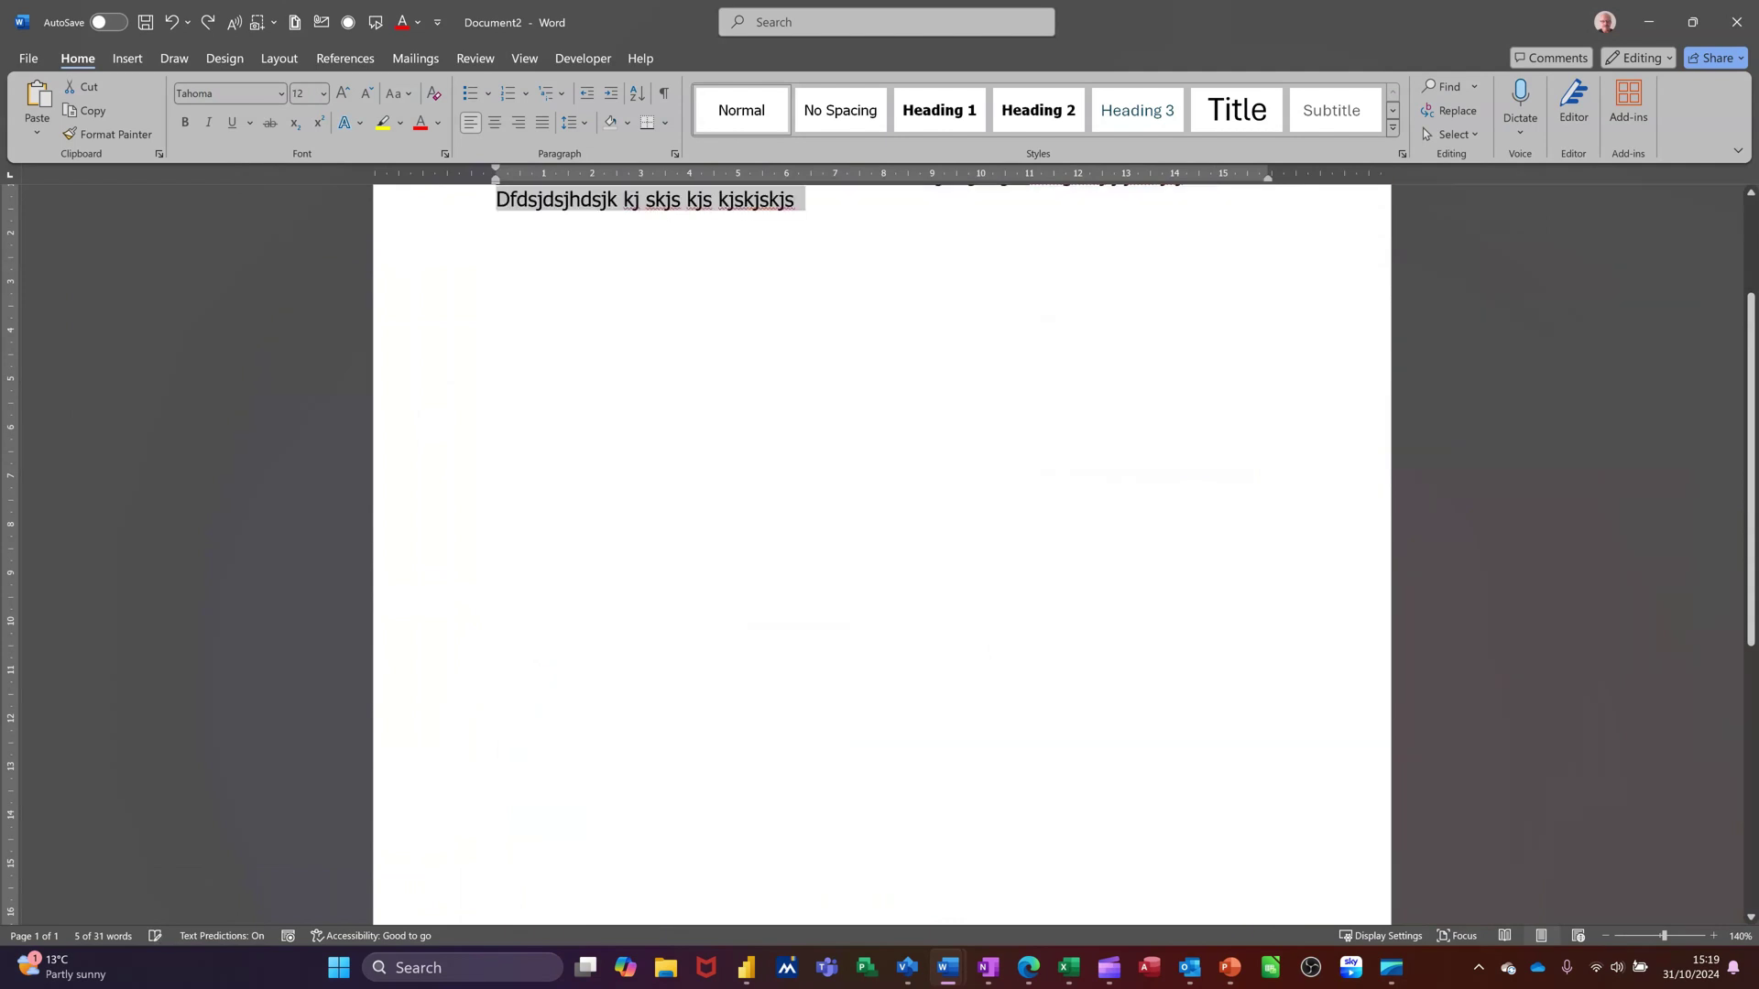
- Grow the third line's font with Ctrl+] to 22 pt, then shrink it with Ctrl+[ to 15 pt
scroll(435, 236, up, 2)
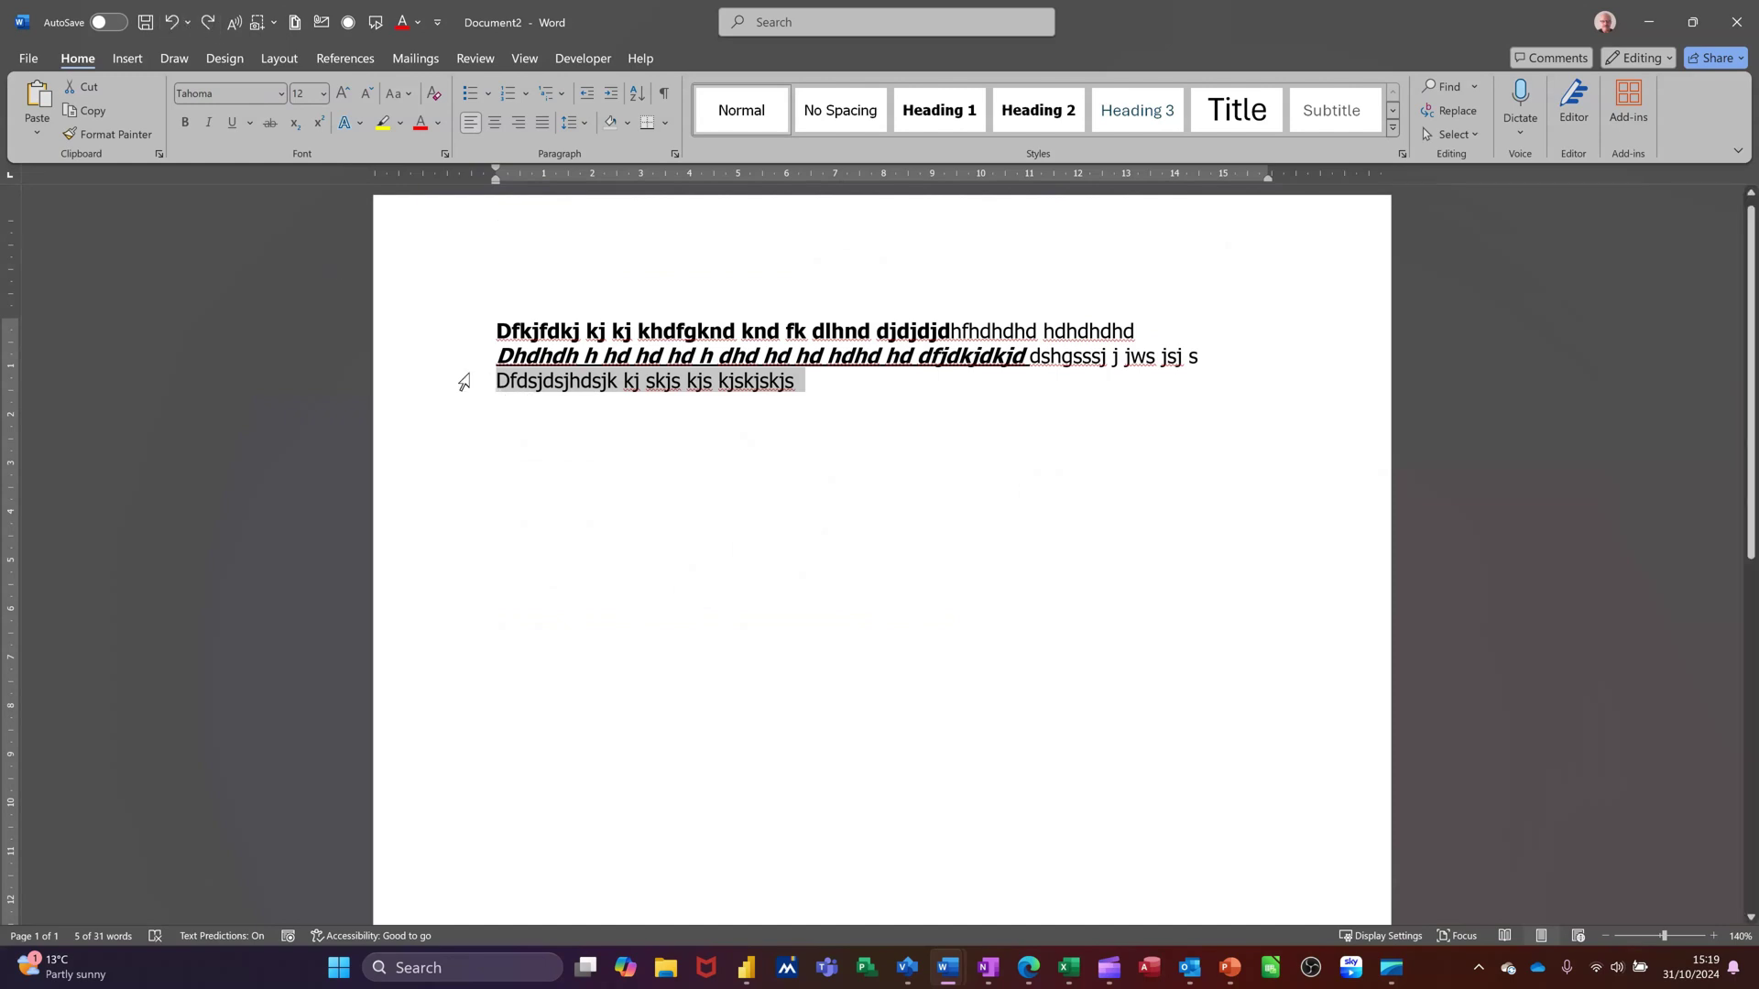
click(324, 96)
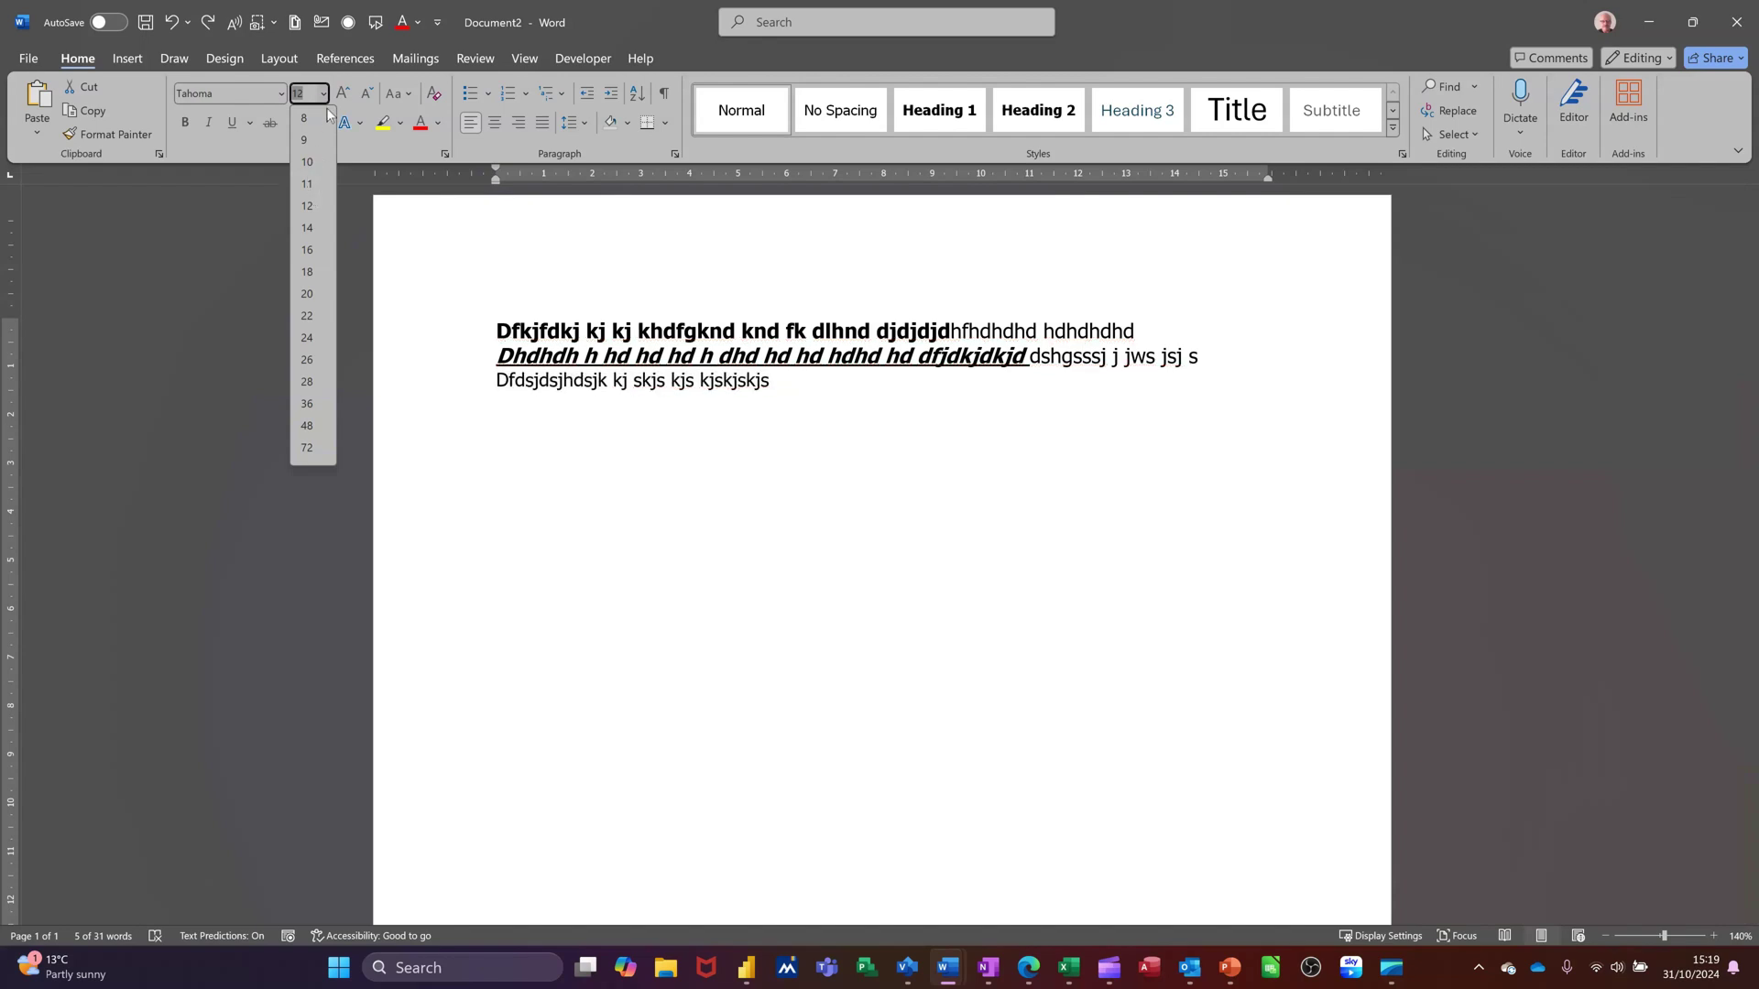
click(325, 95)
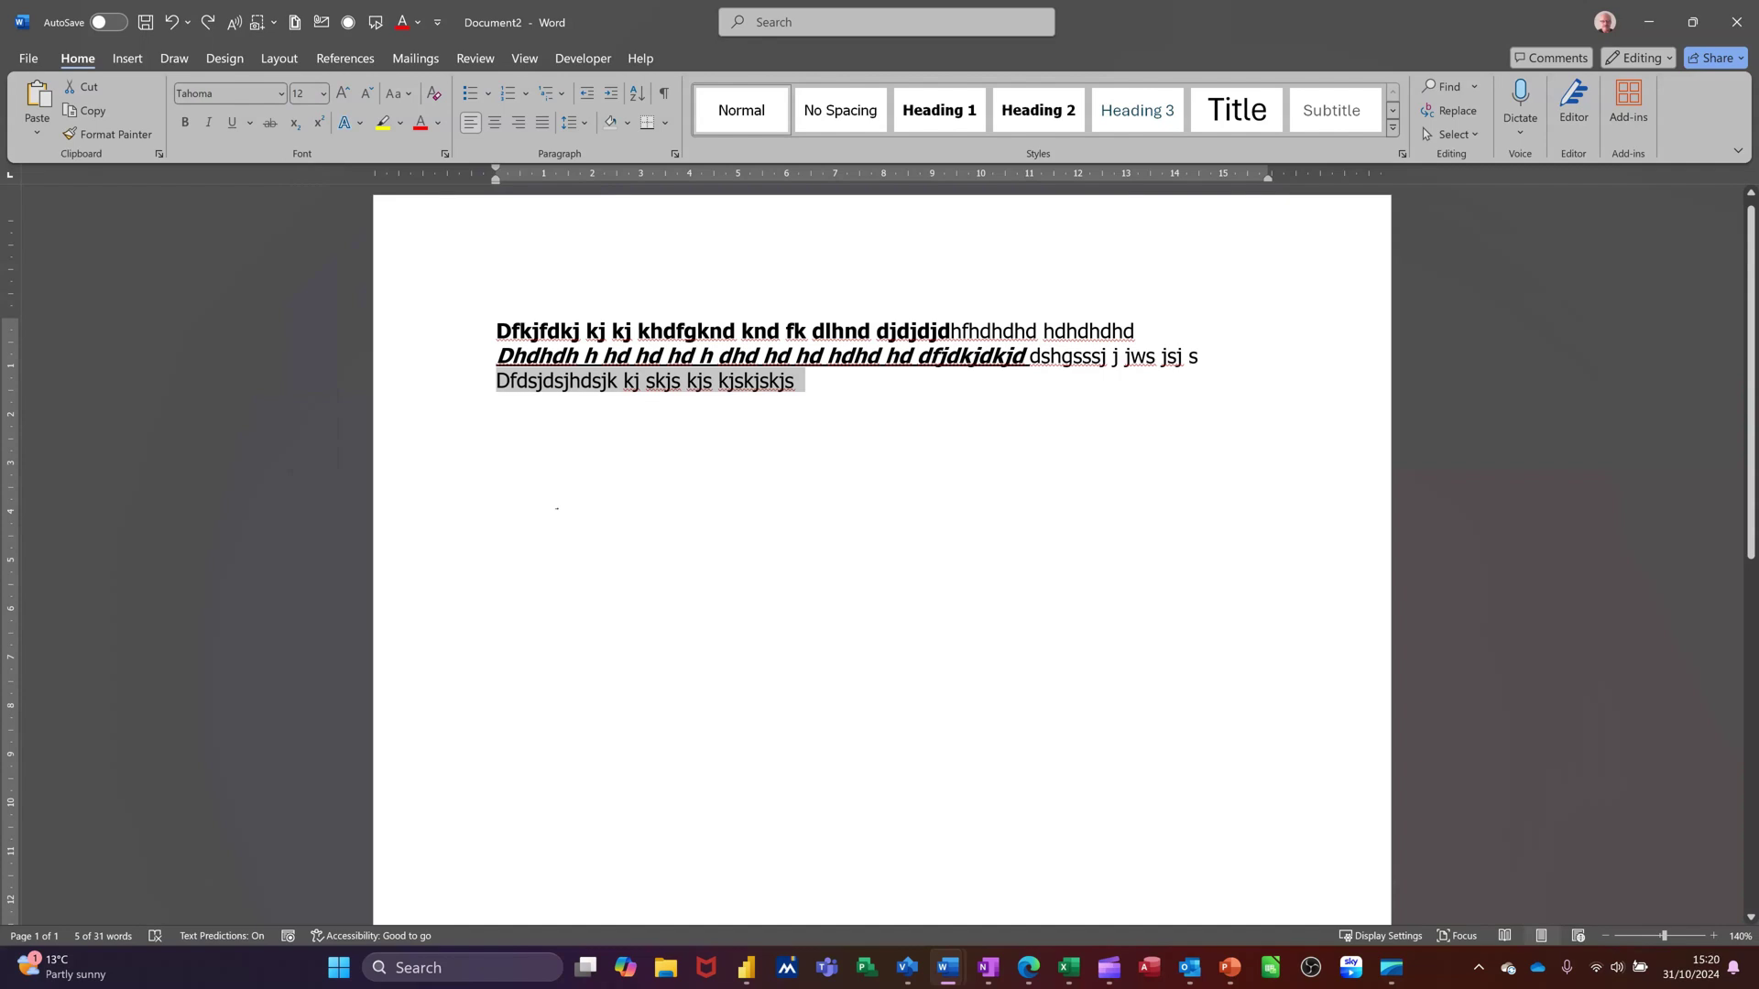
key(ctrl+bracketright)
key(ctrl+bracketright)
key(ctrl+bracketright)
key(ctrl+bracketright)
key(ctrl+bracketright)
key(ctrl+bracketright)
key(ctrl+bracketright)
key(ctrl+bracketright)
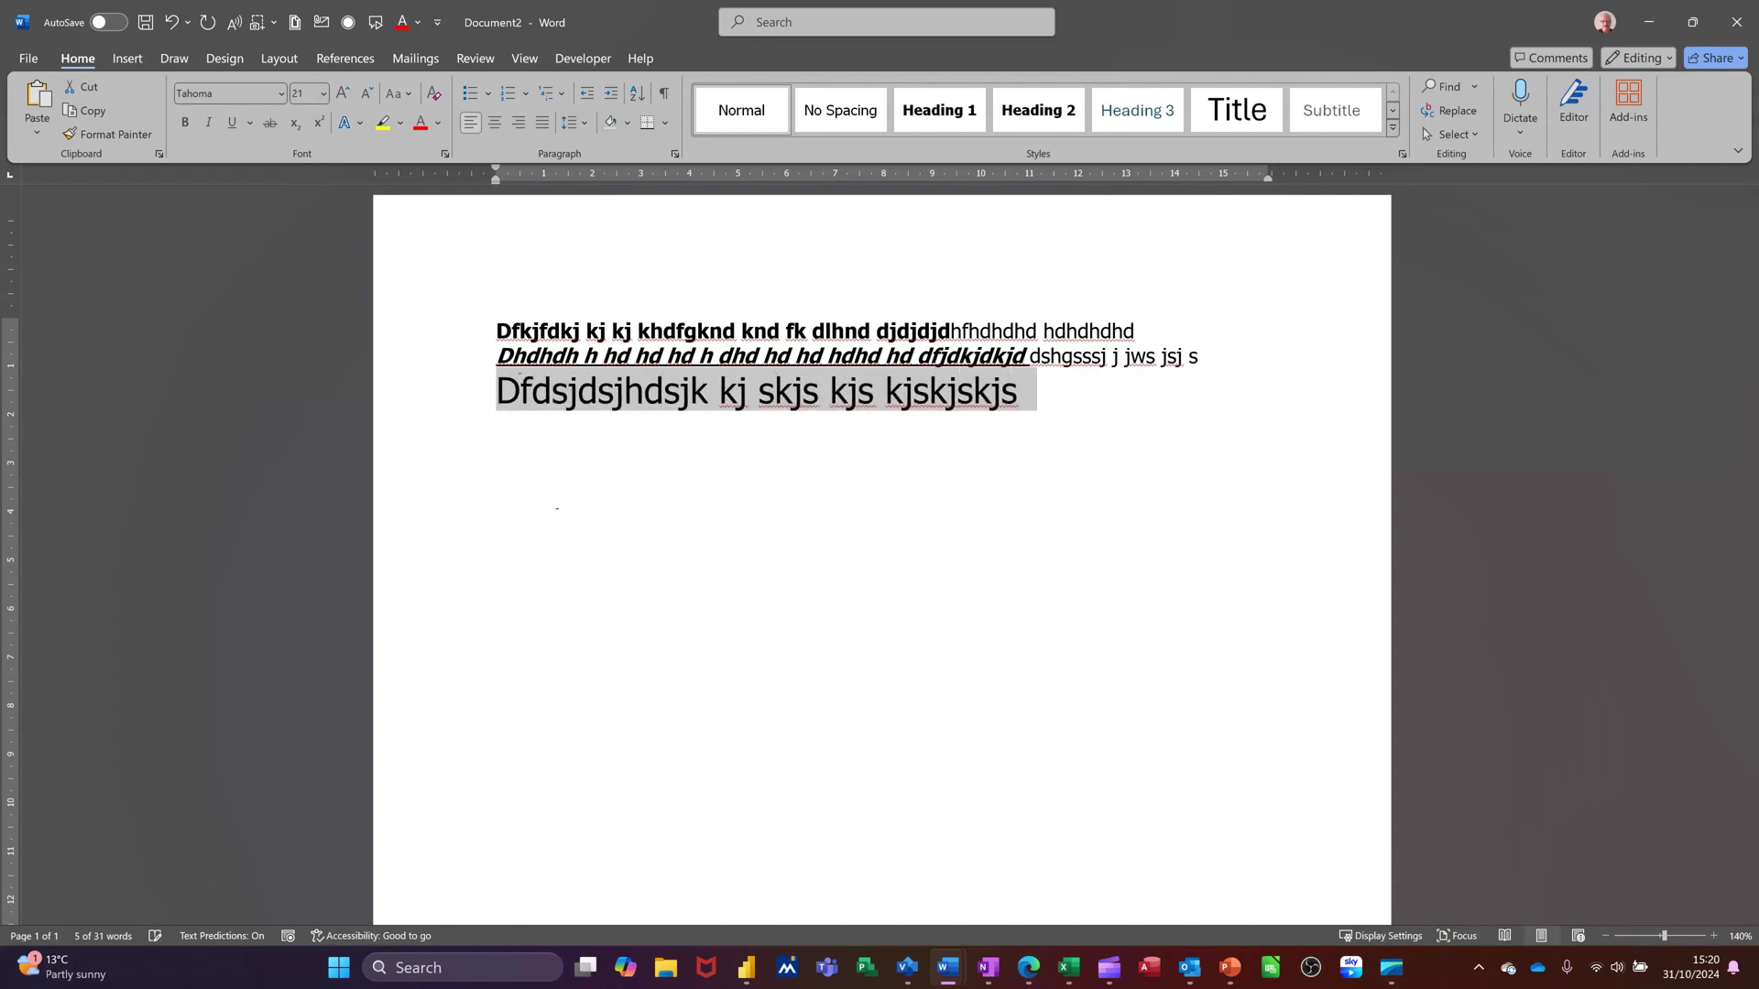
key(ctrl+bracketright)
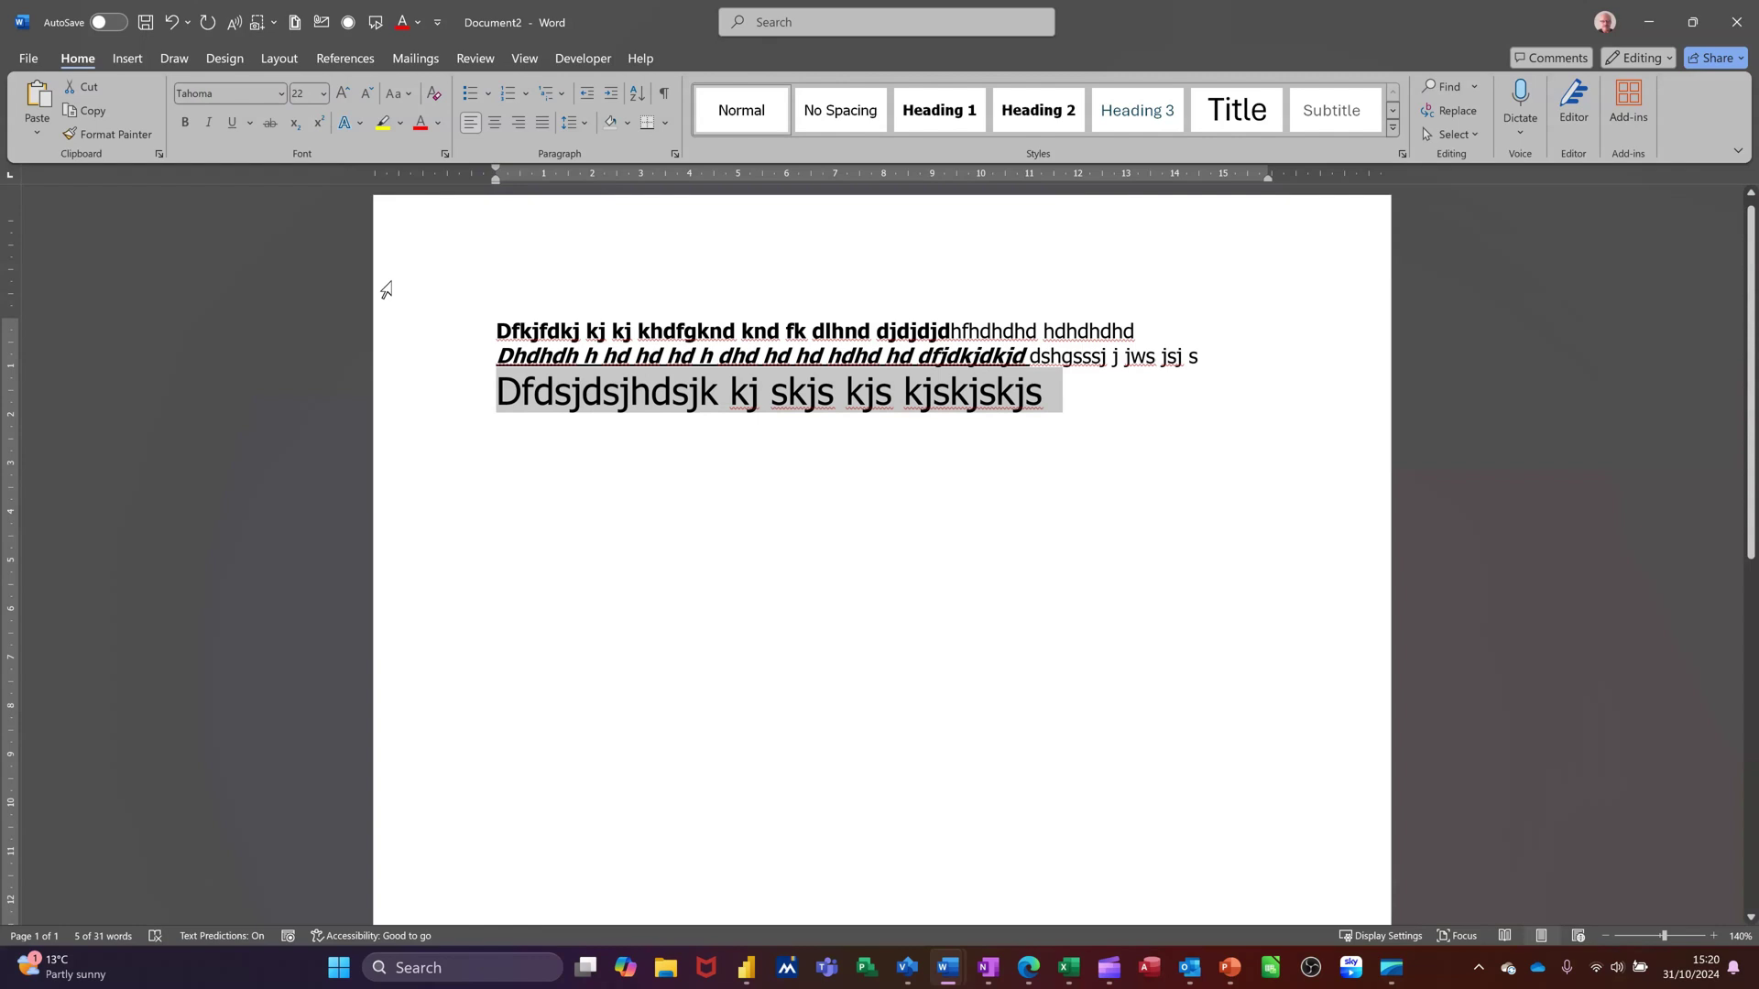
key(ctrl+bracketleft)
key(ctrl+bracketleft)
key(ctrl+bracketleft)
key(ctrl+bracketleft)
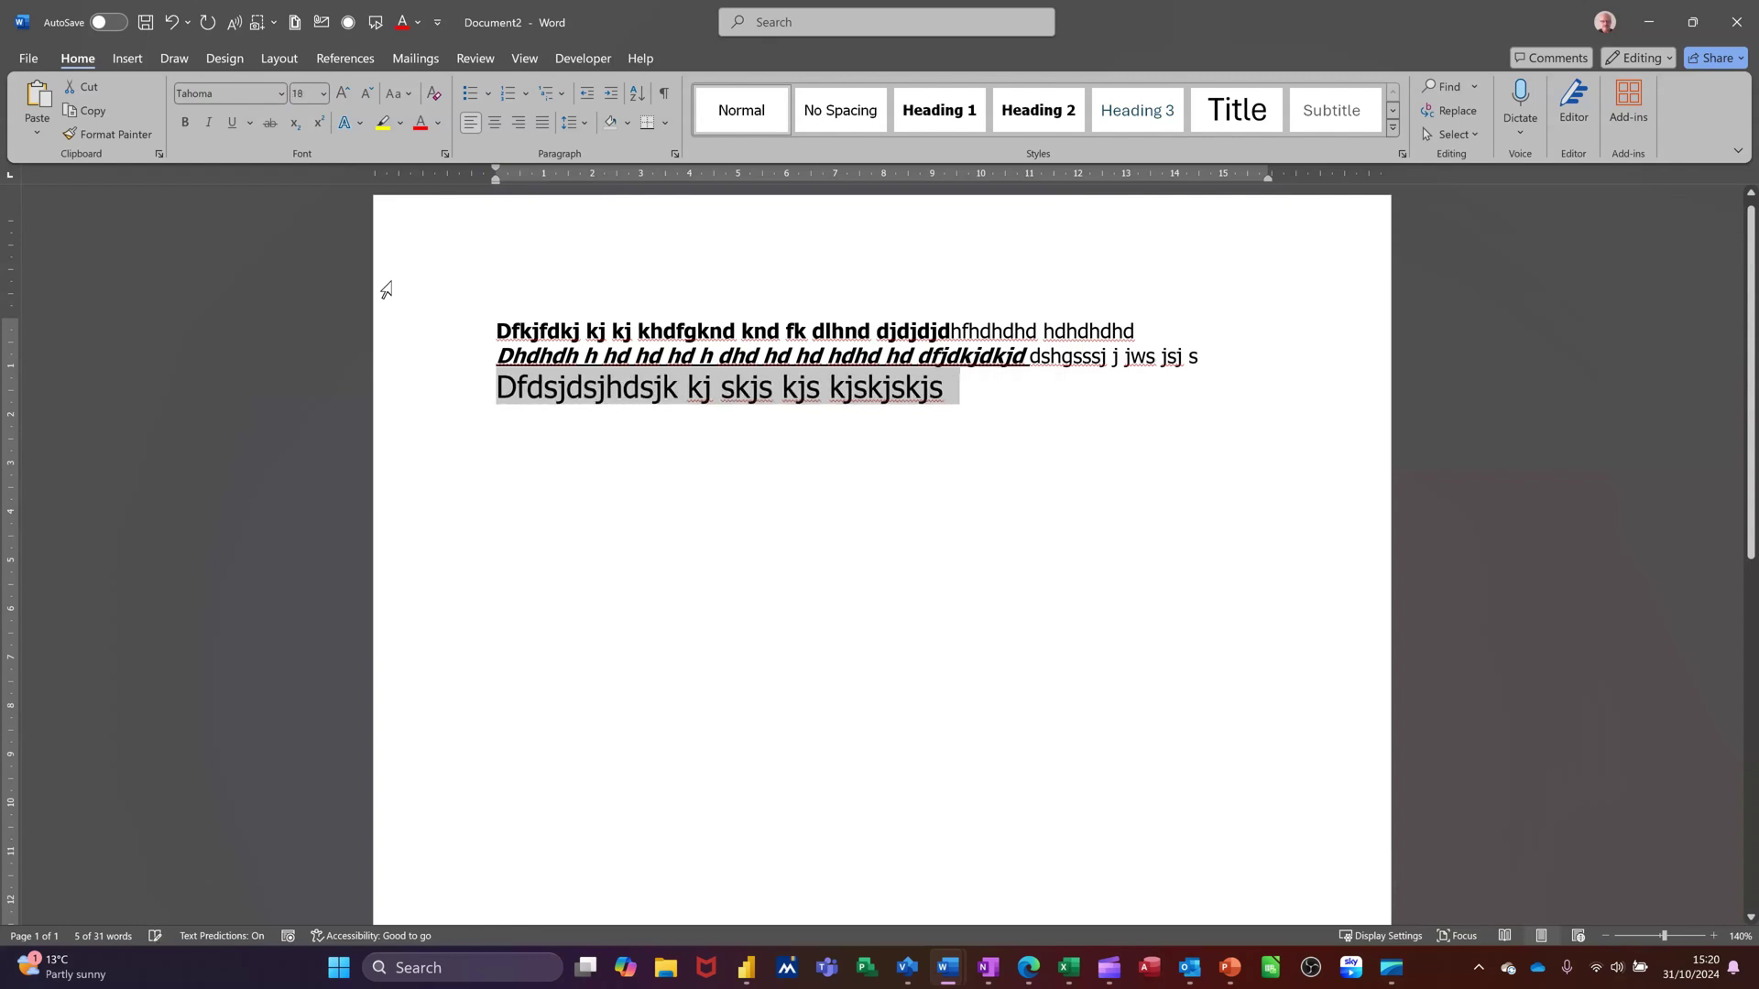
key(ctrl+bracketleft)
key(ctrl+bracketleft)
key(ctrl+bracketleft)
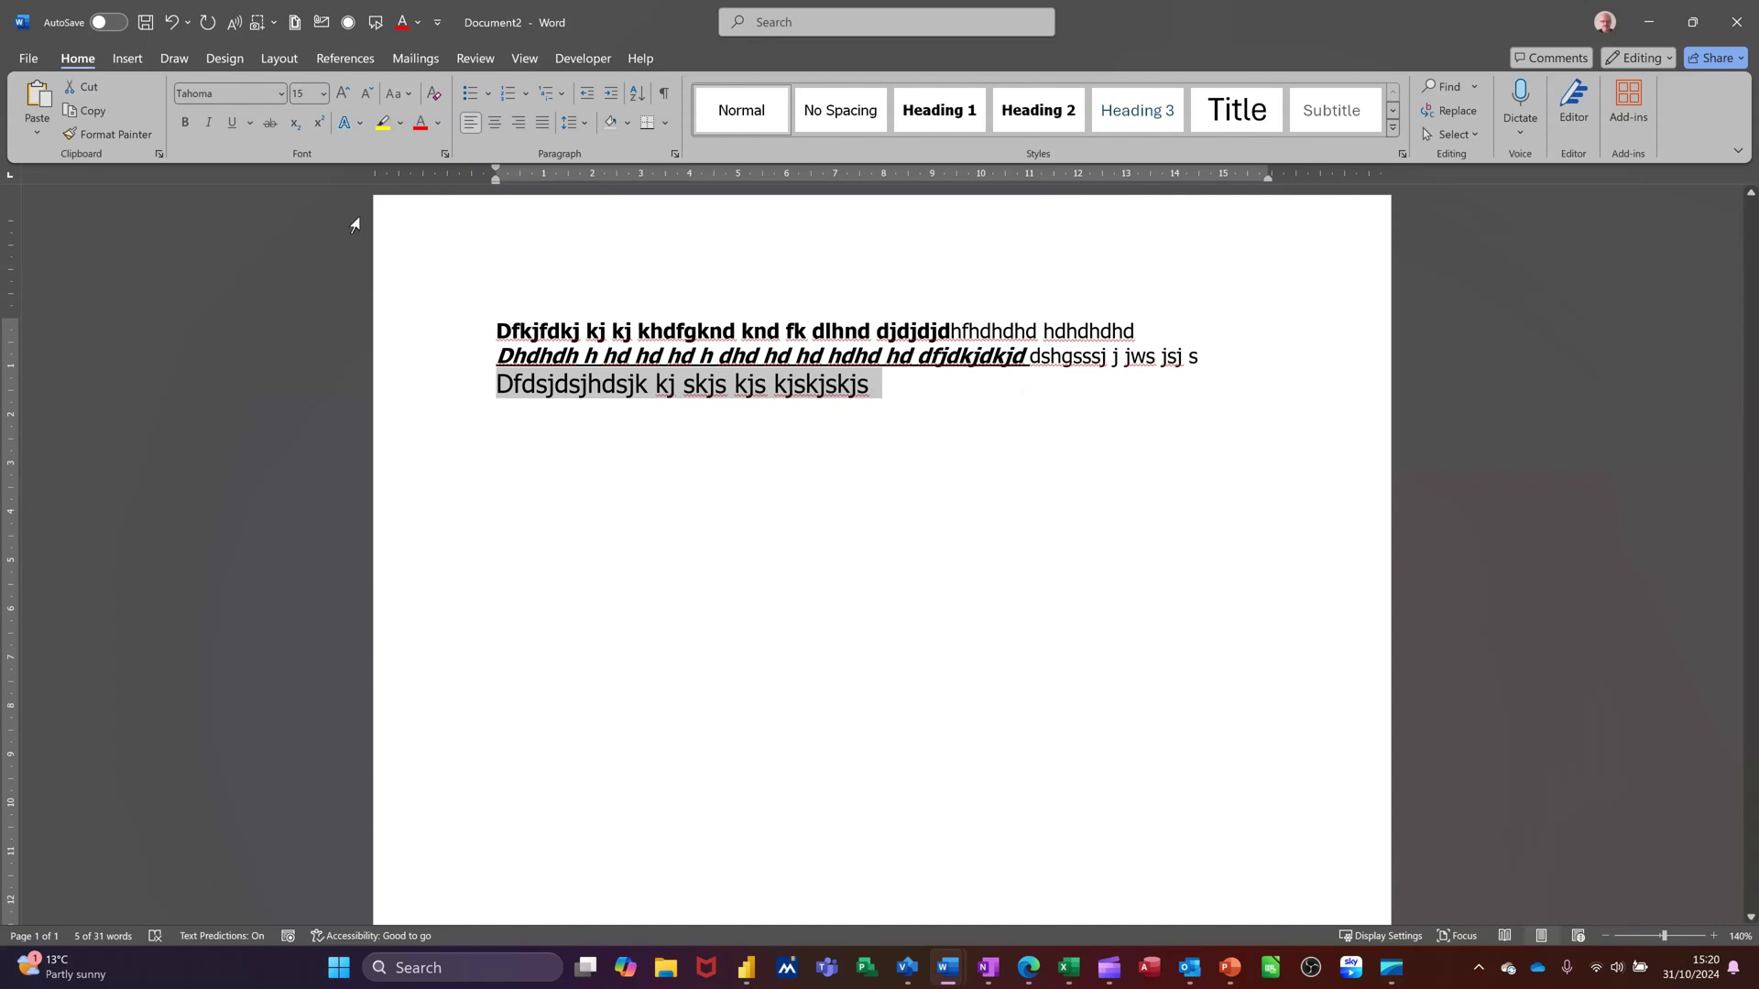
- Change the third line's font to Algerian and append 'DFHDFHJD'
click(282, 93)
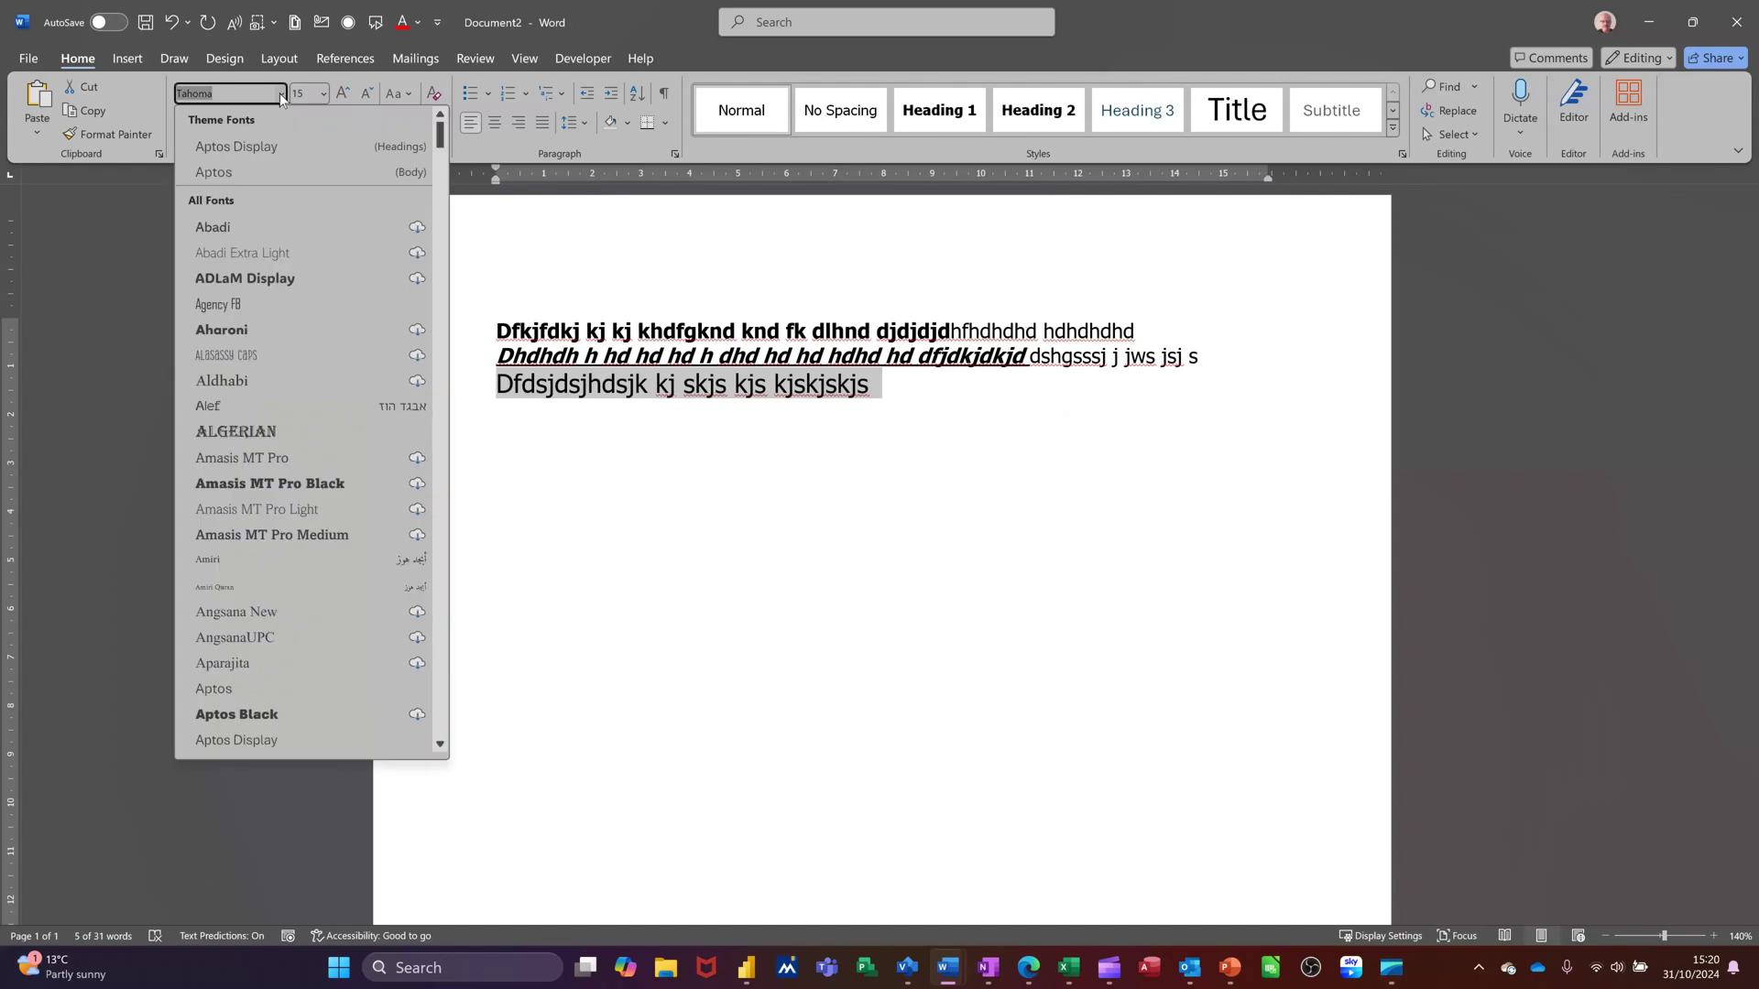
click(273, 431)
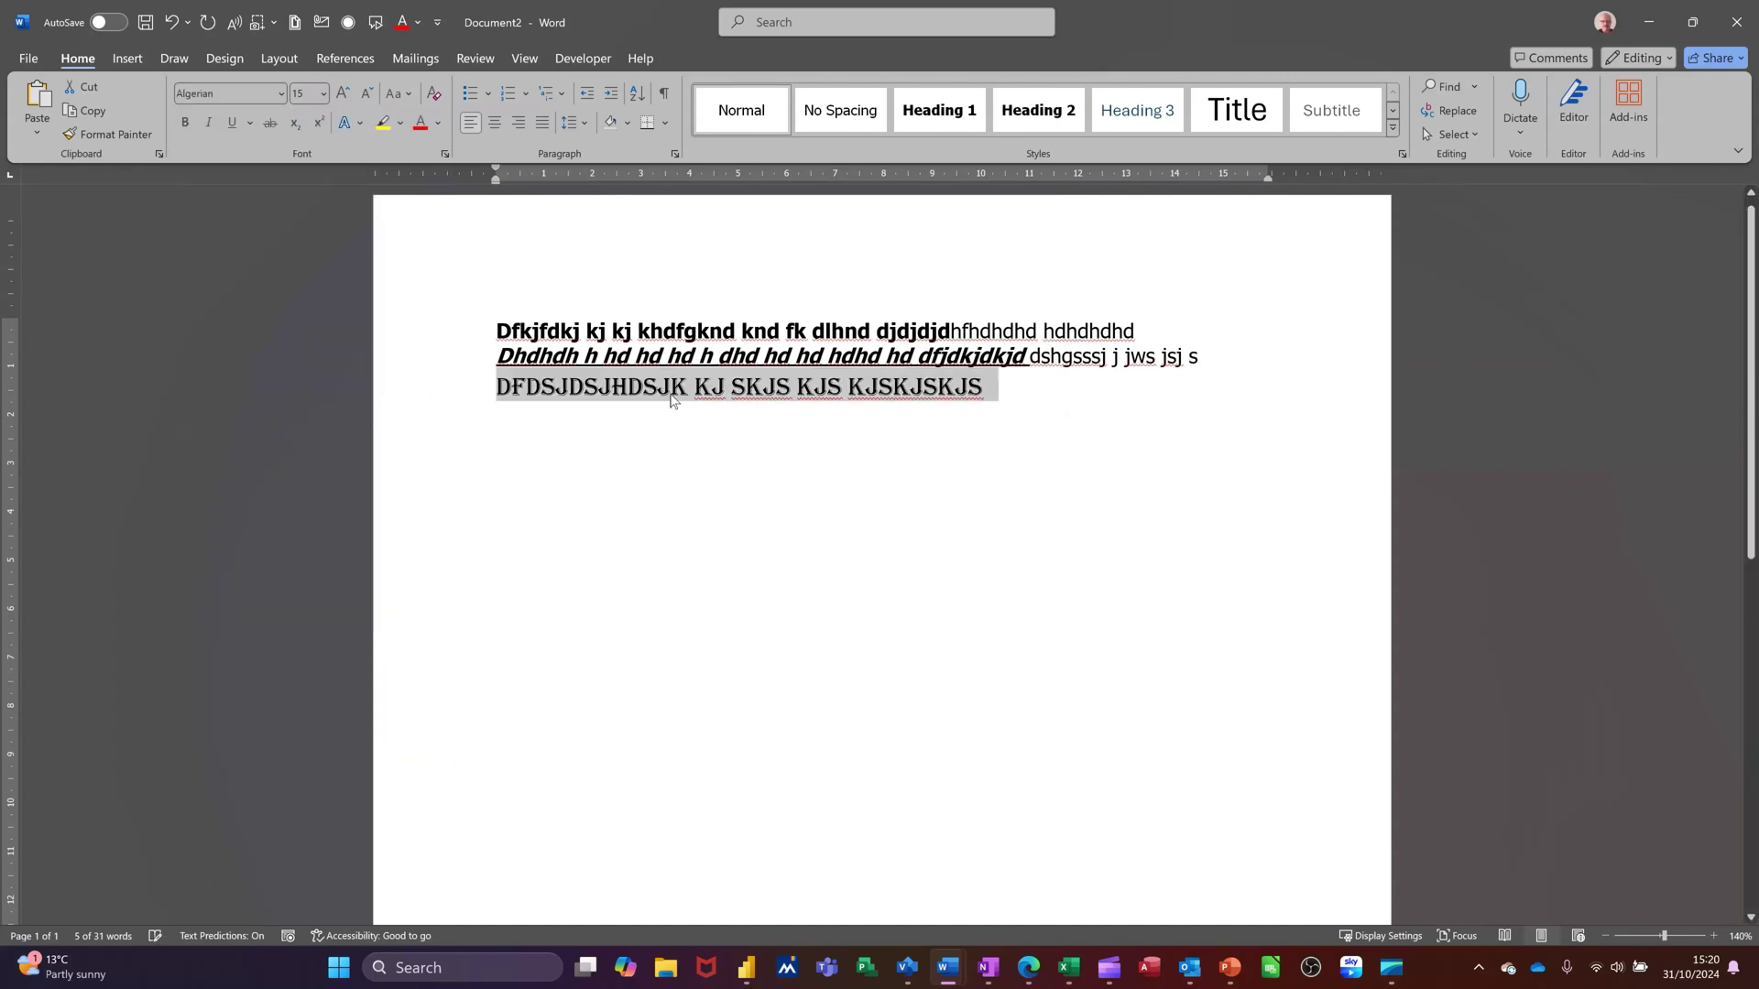
click(1006, 400)
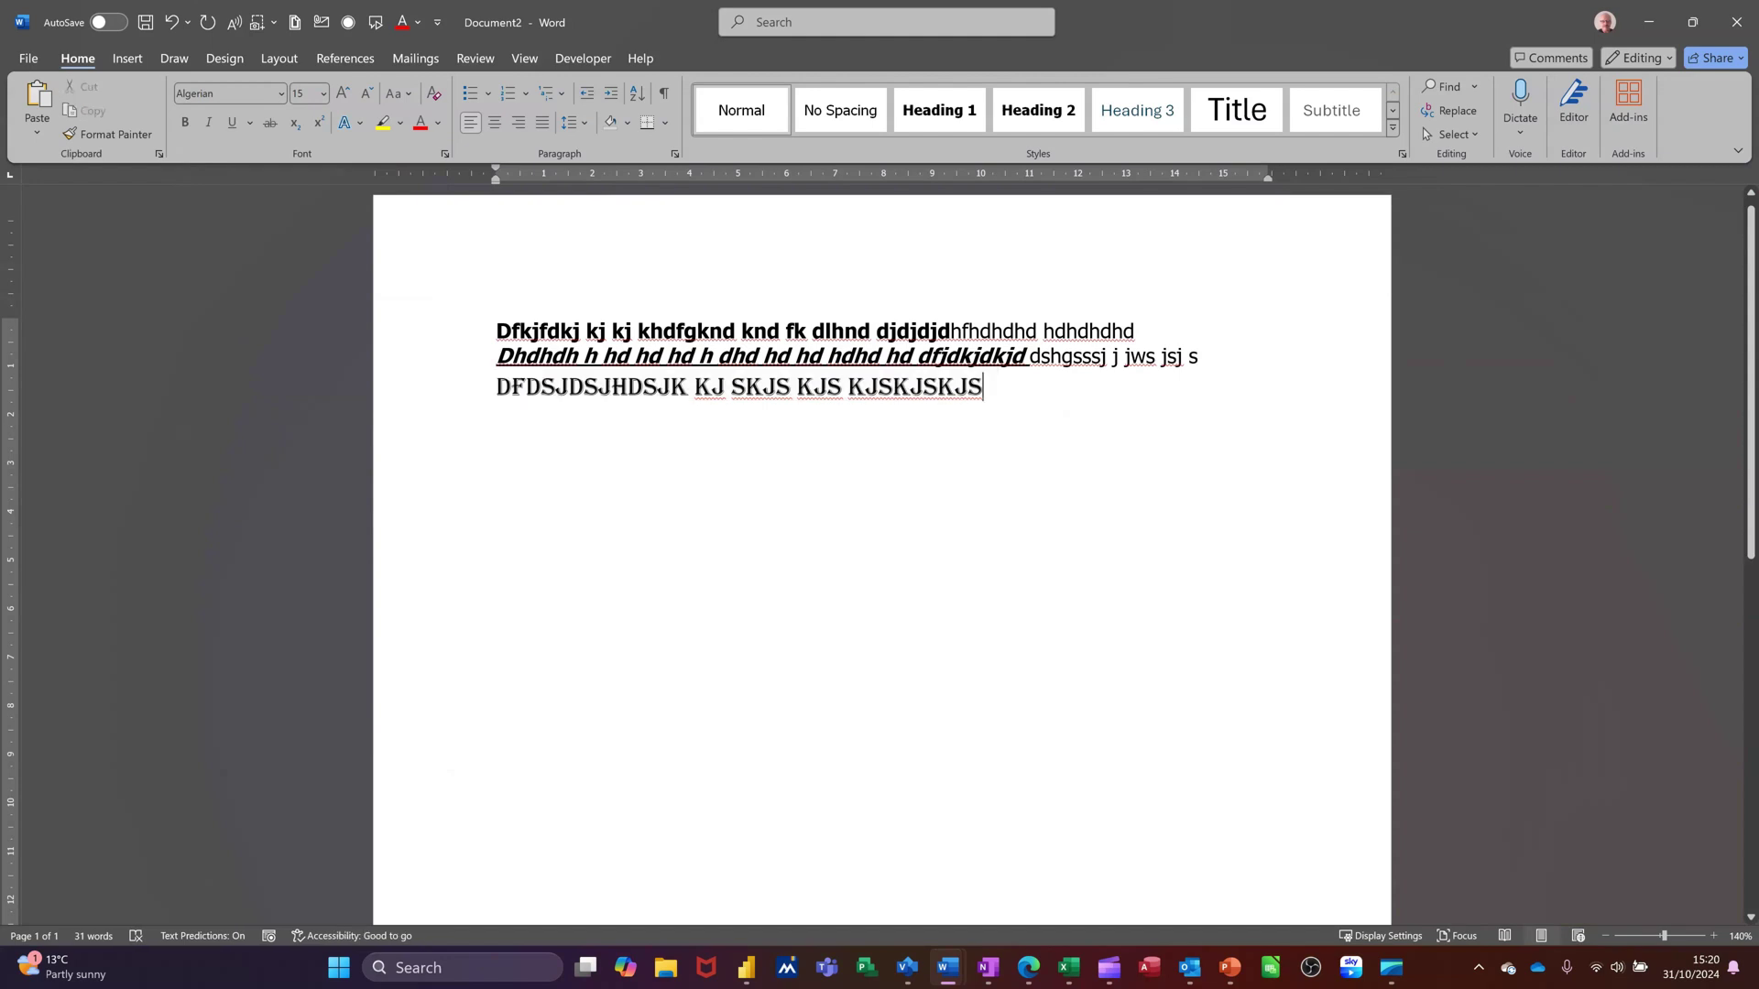
text(DFHDFHJD)
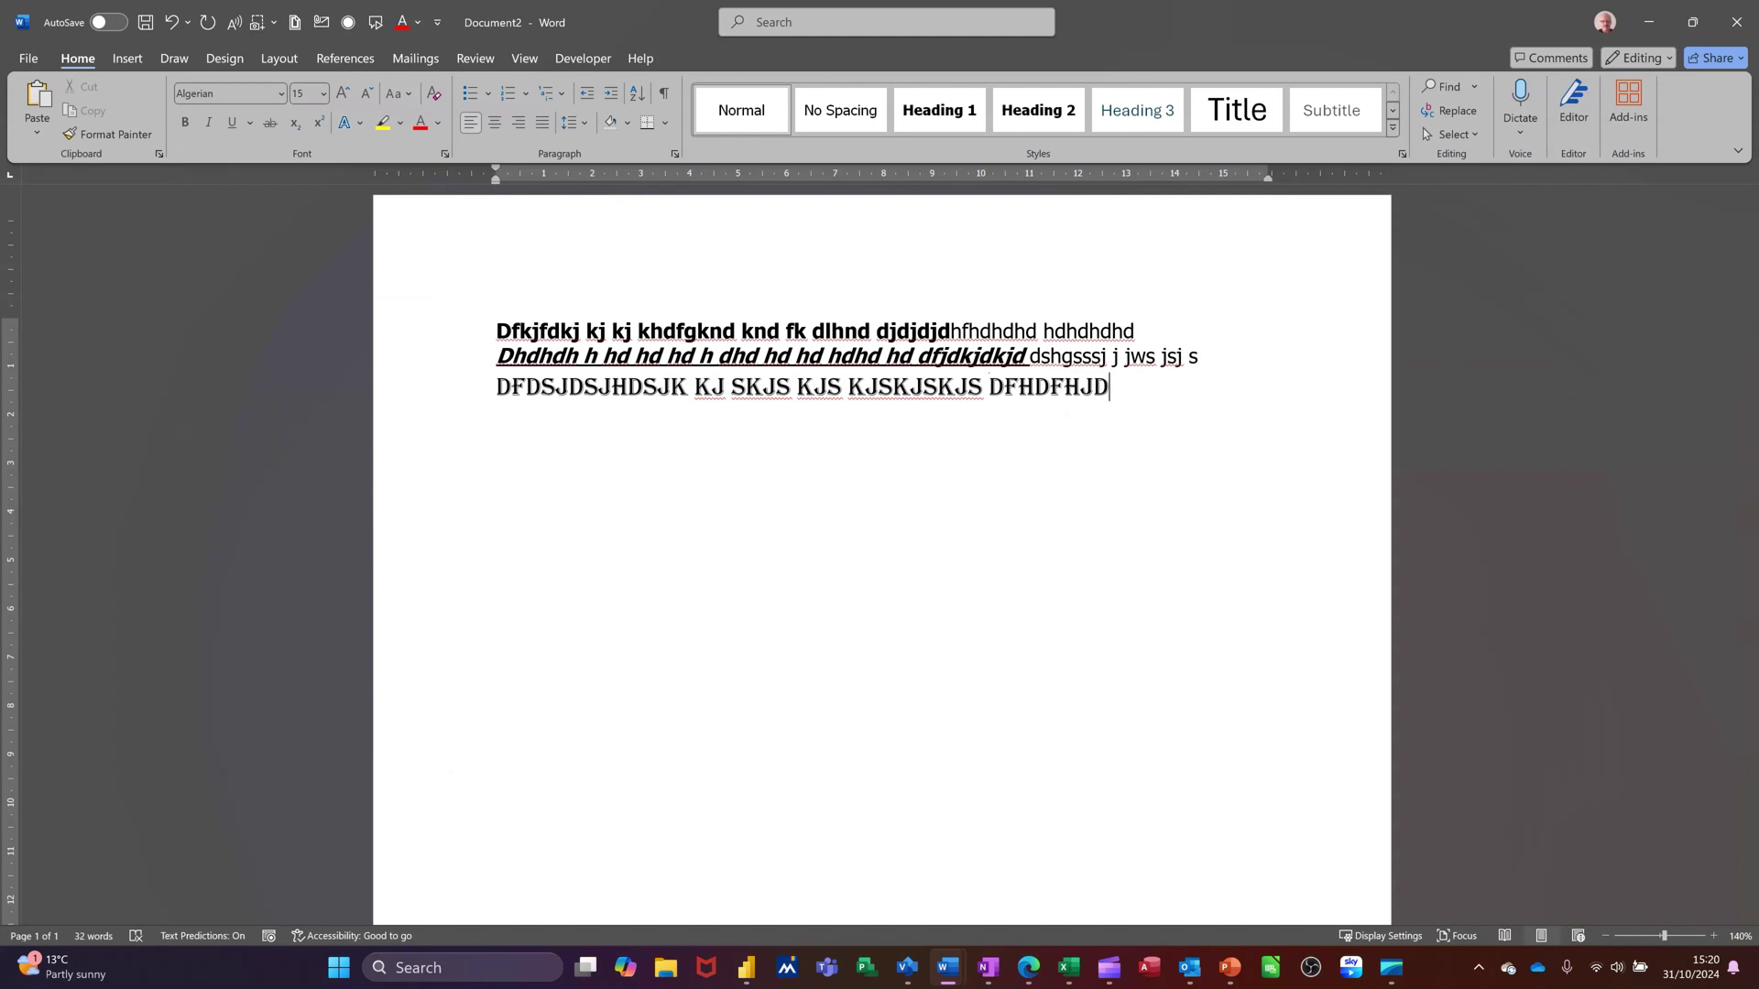
- Reset to plain Tahoma 12, type 'jdfjfjf', and start a fourth line 'Jdfk kj dkdkdkdkdkd k d'
key(ctrl+space)
text(jdfjfjf)
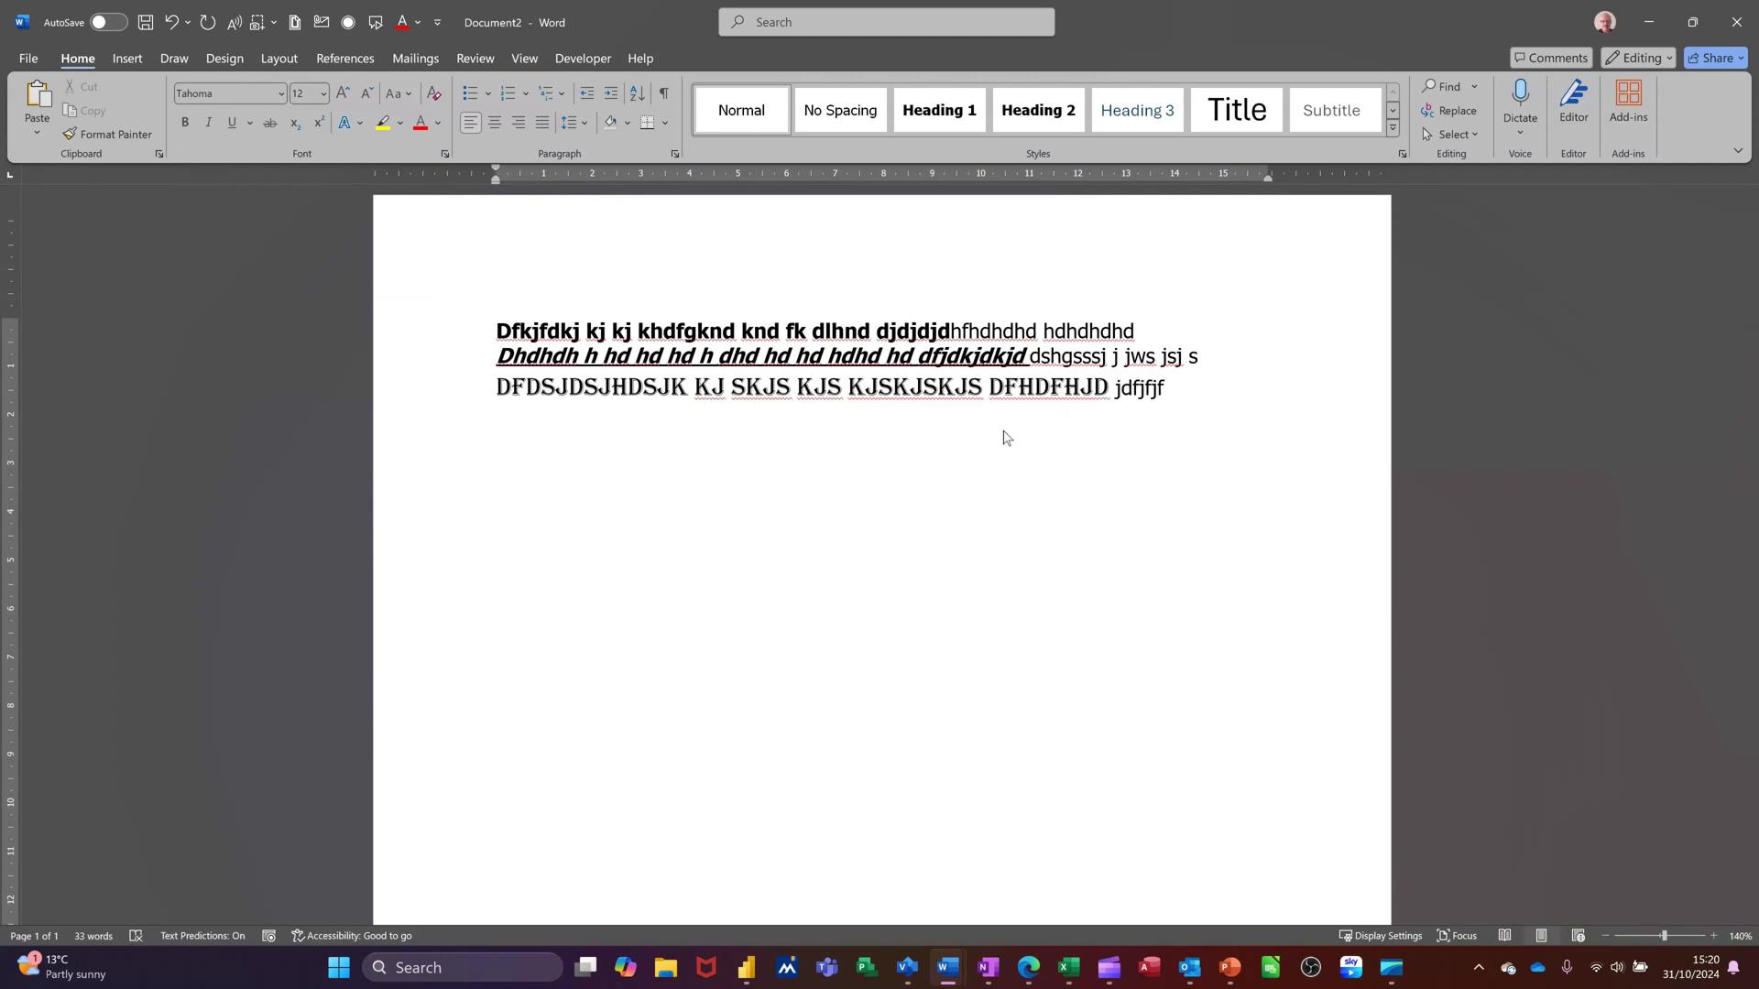
key(Return)
text(Jdfk kj dkdkdkd)
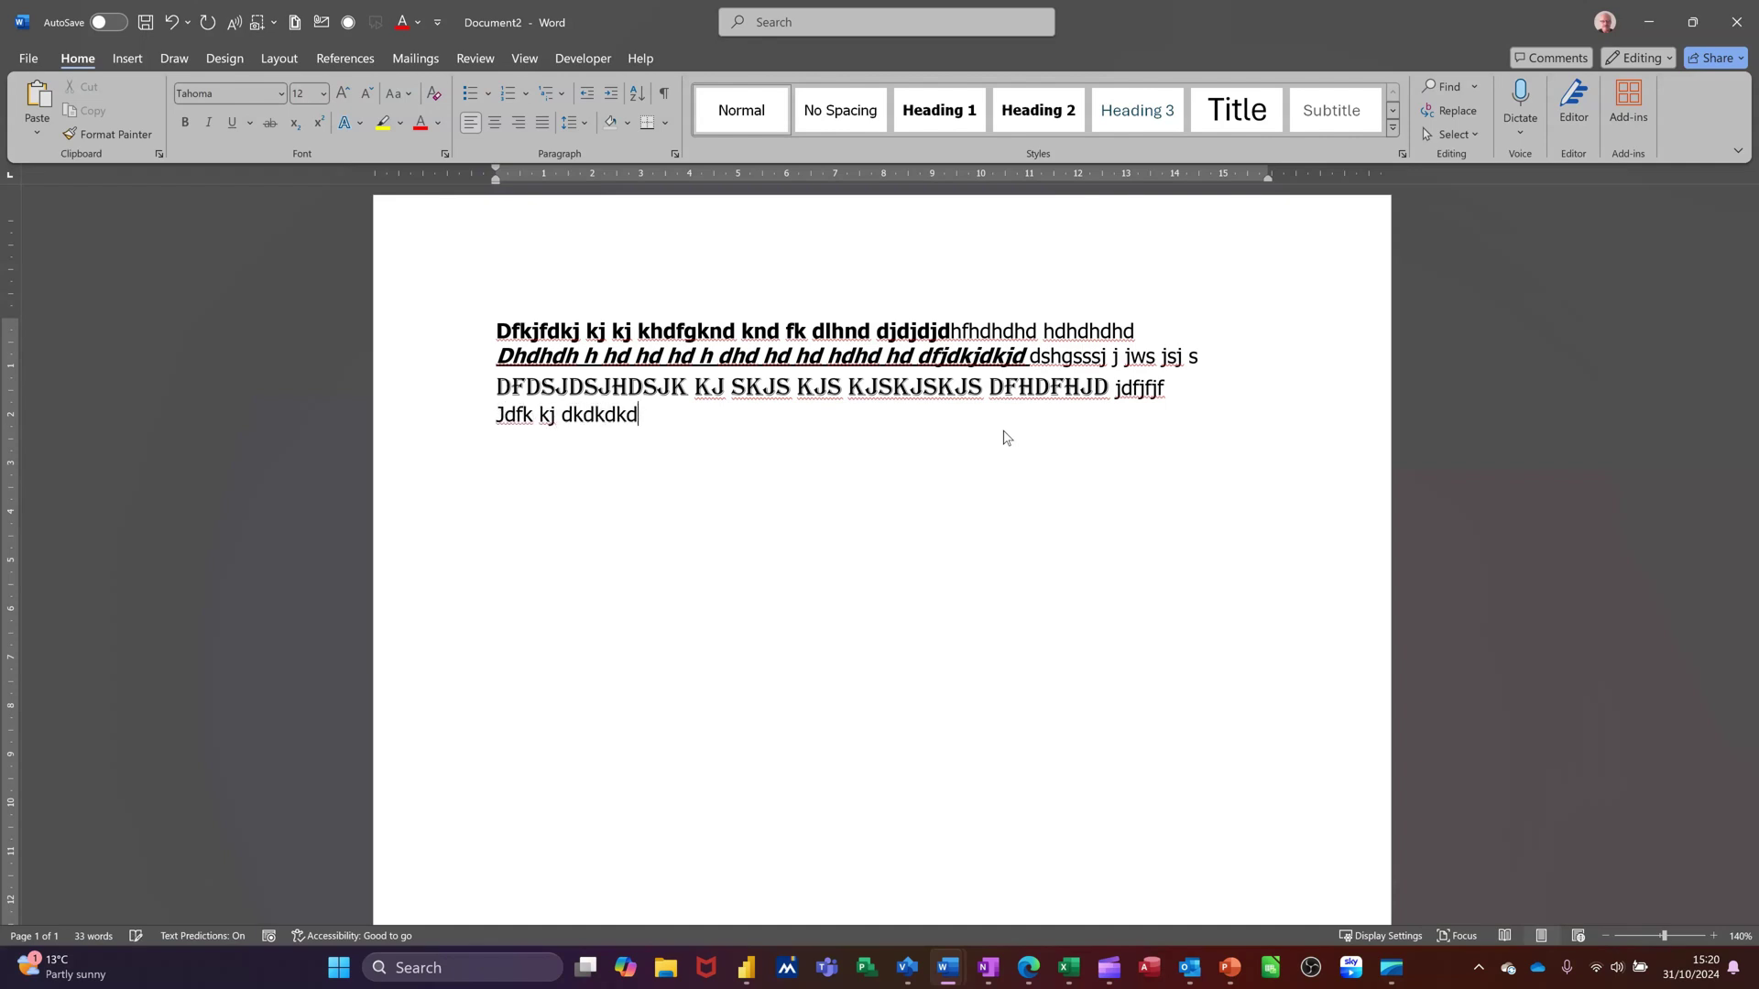
text(kdkd k d)
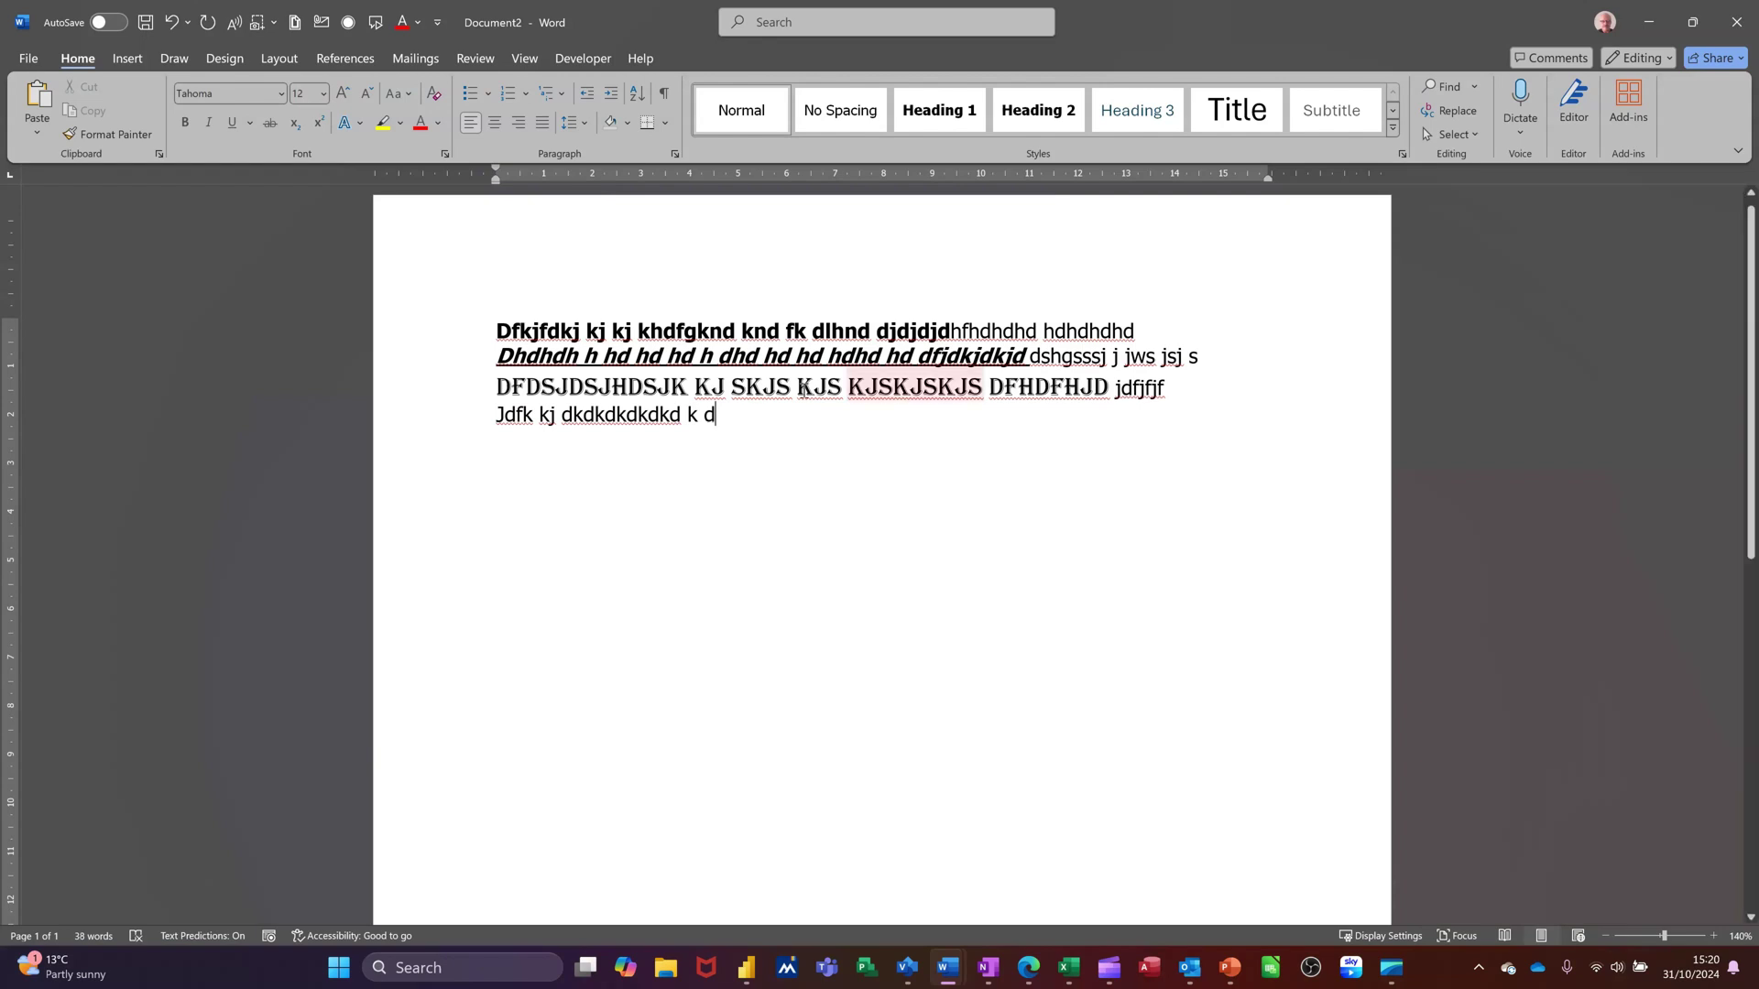
- Colour the fourth line red, then continue it in black with 'djsdjsd jdfjdjdf'
click(442, 417)
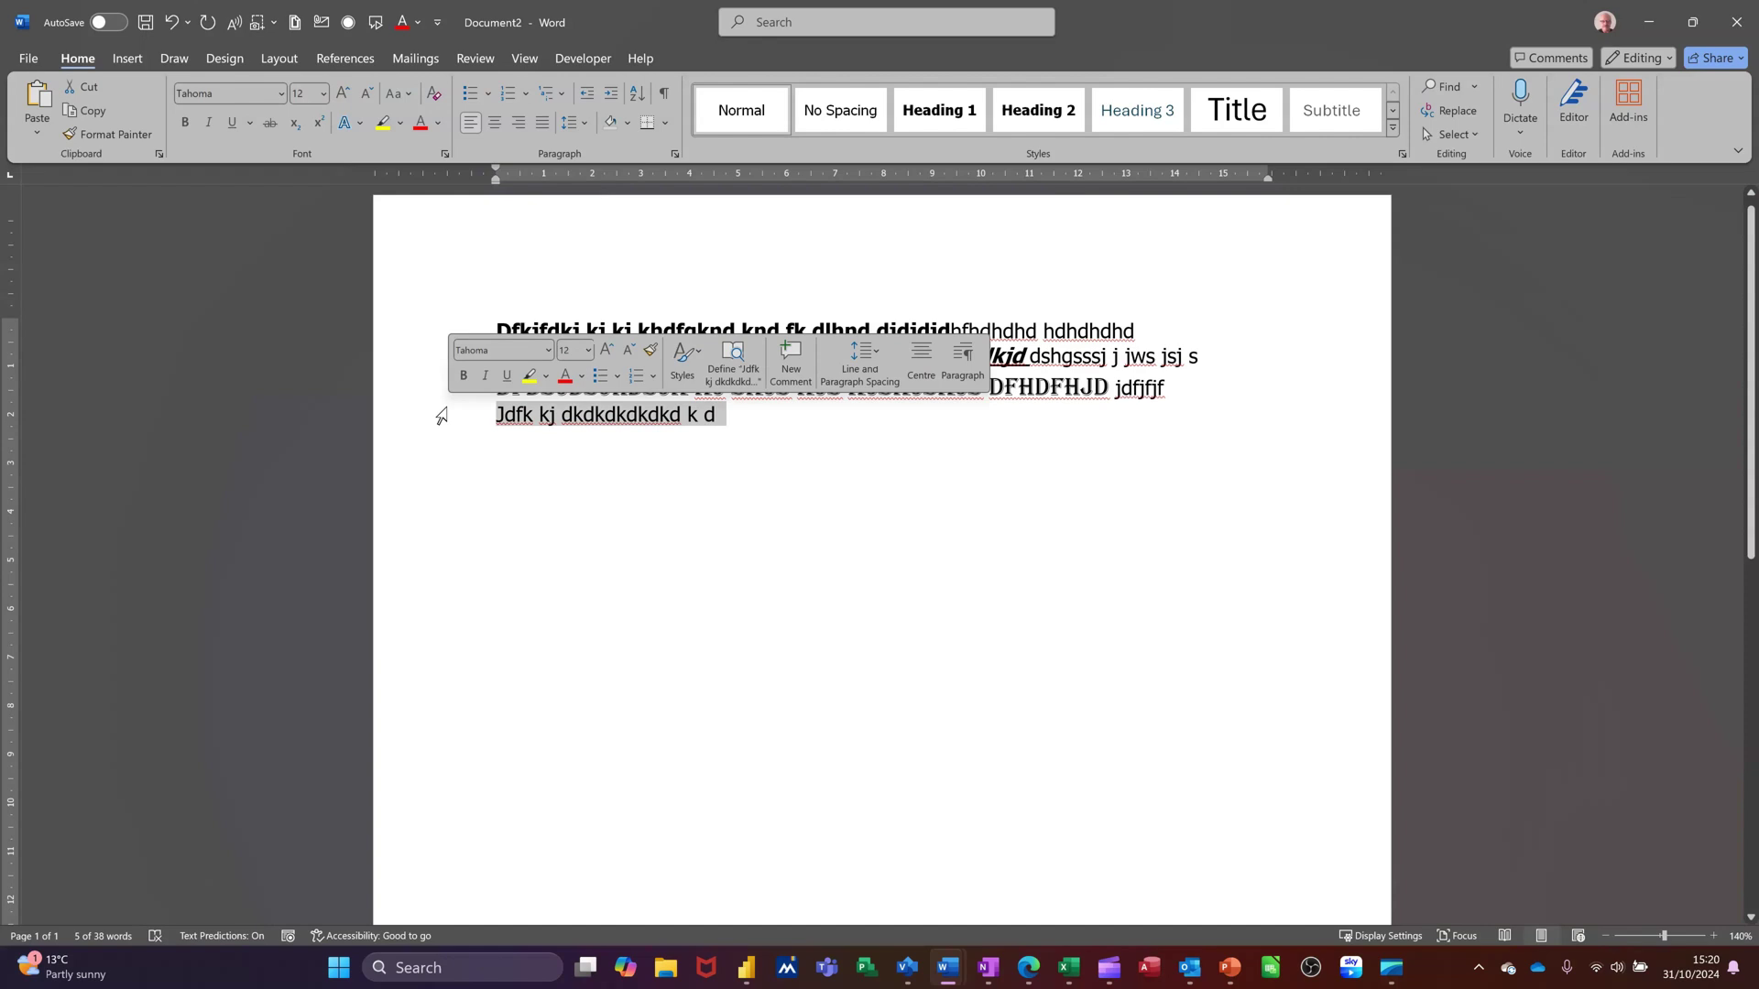
click(437, 125)
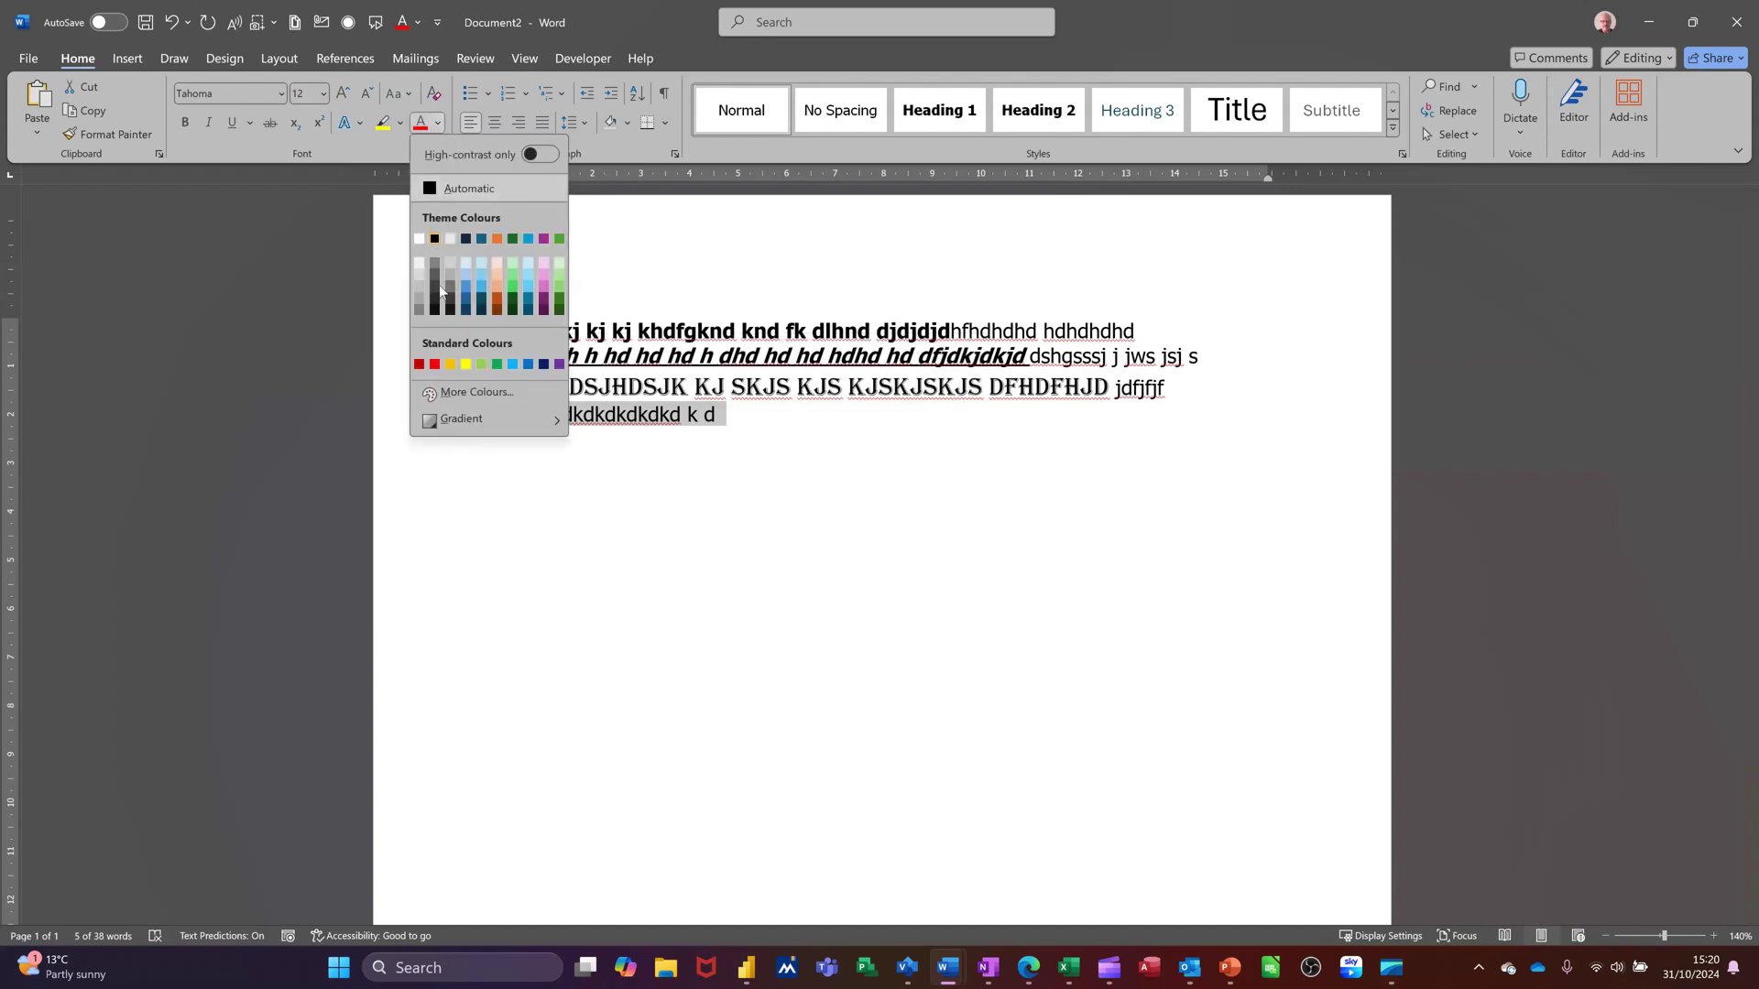
click(434, 365)
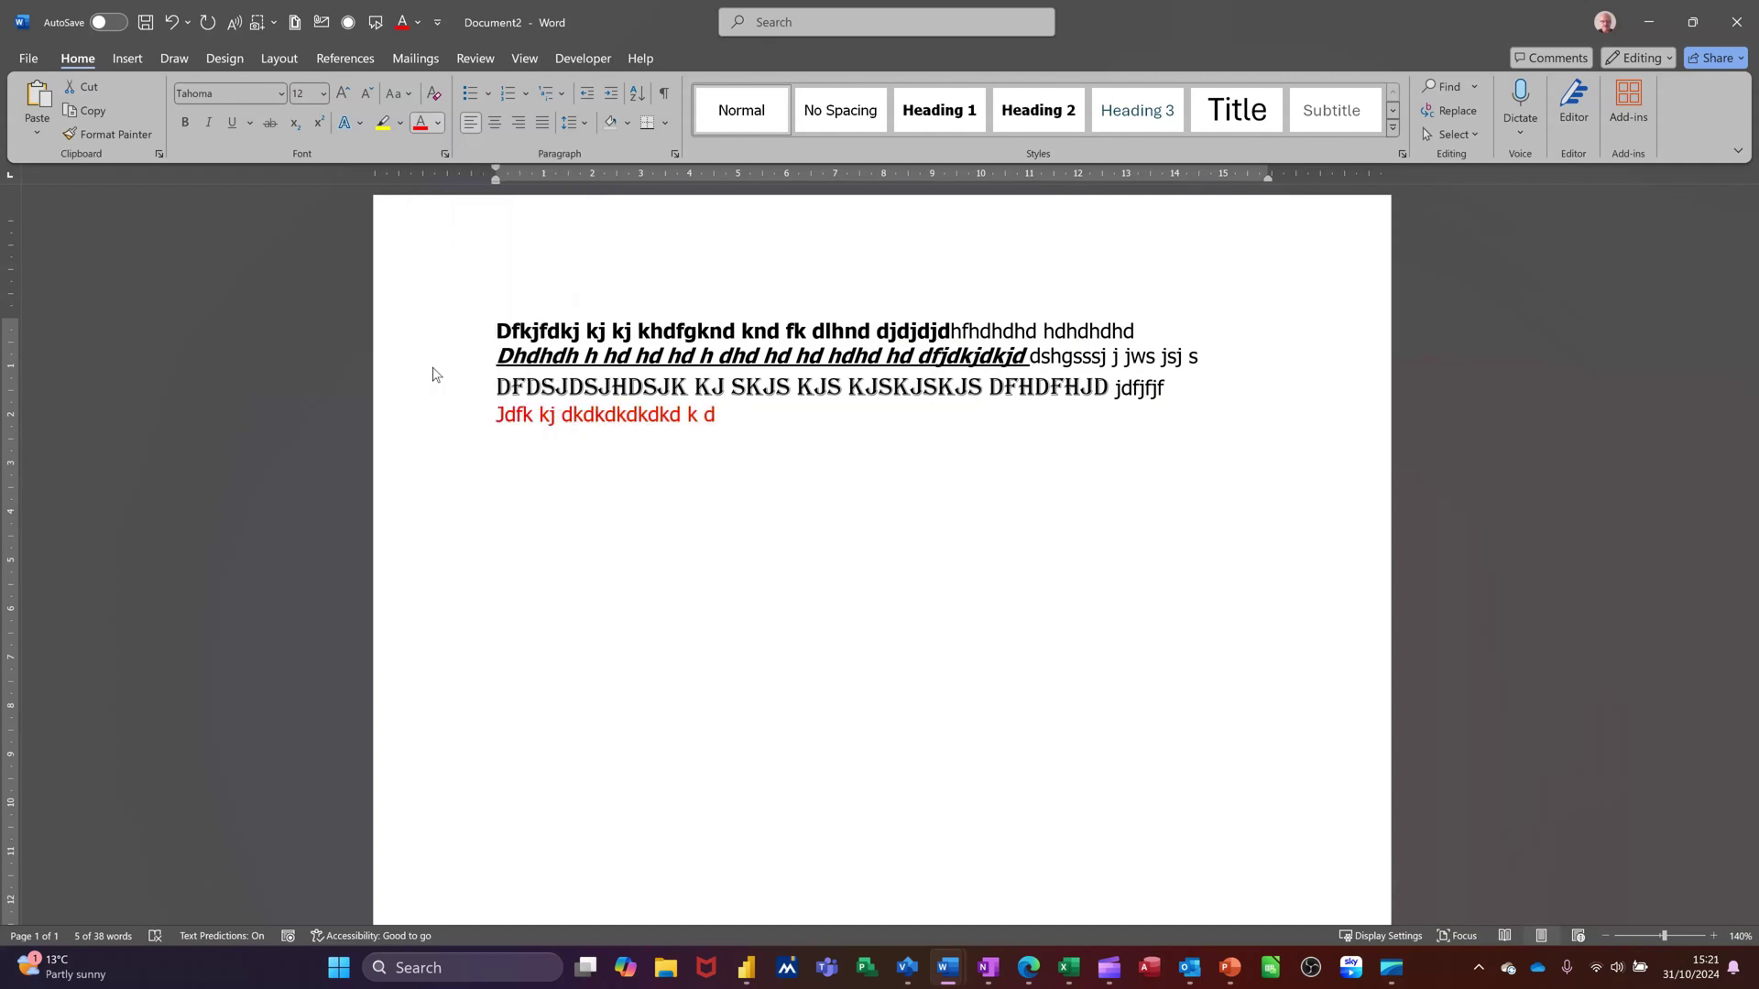
key(Right)
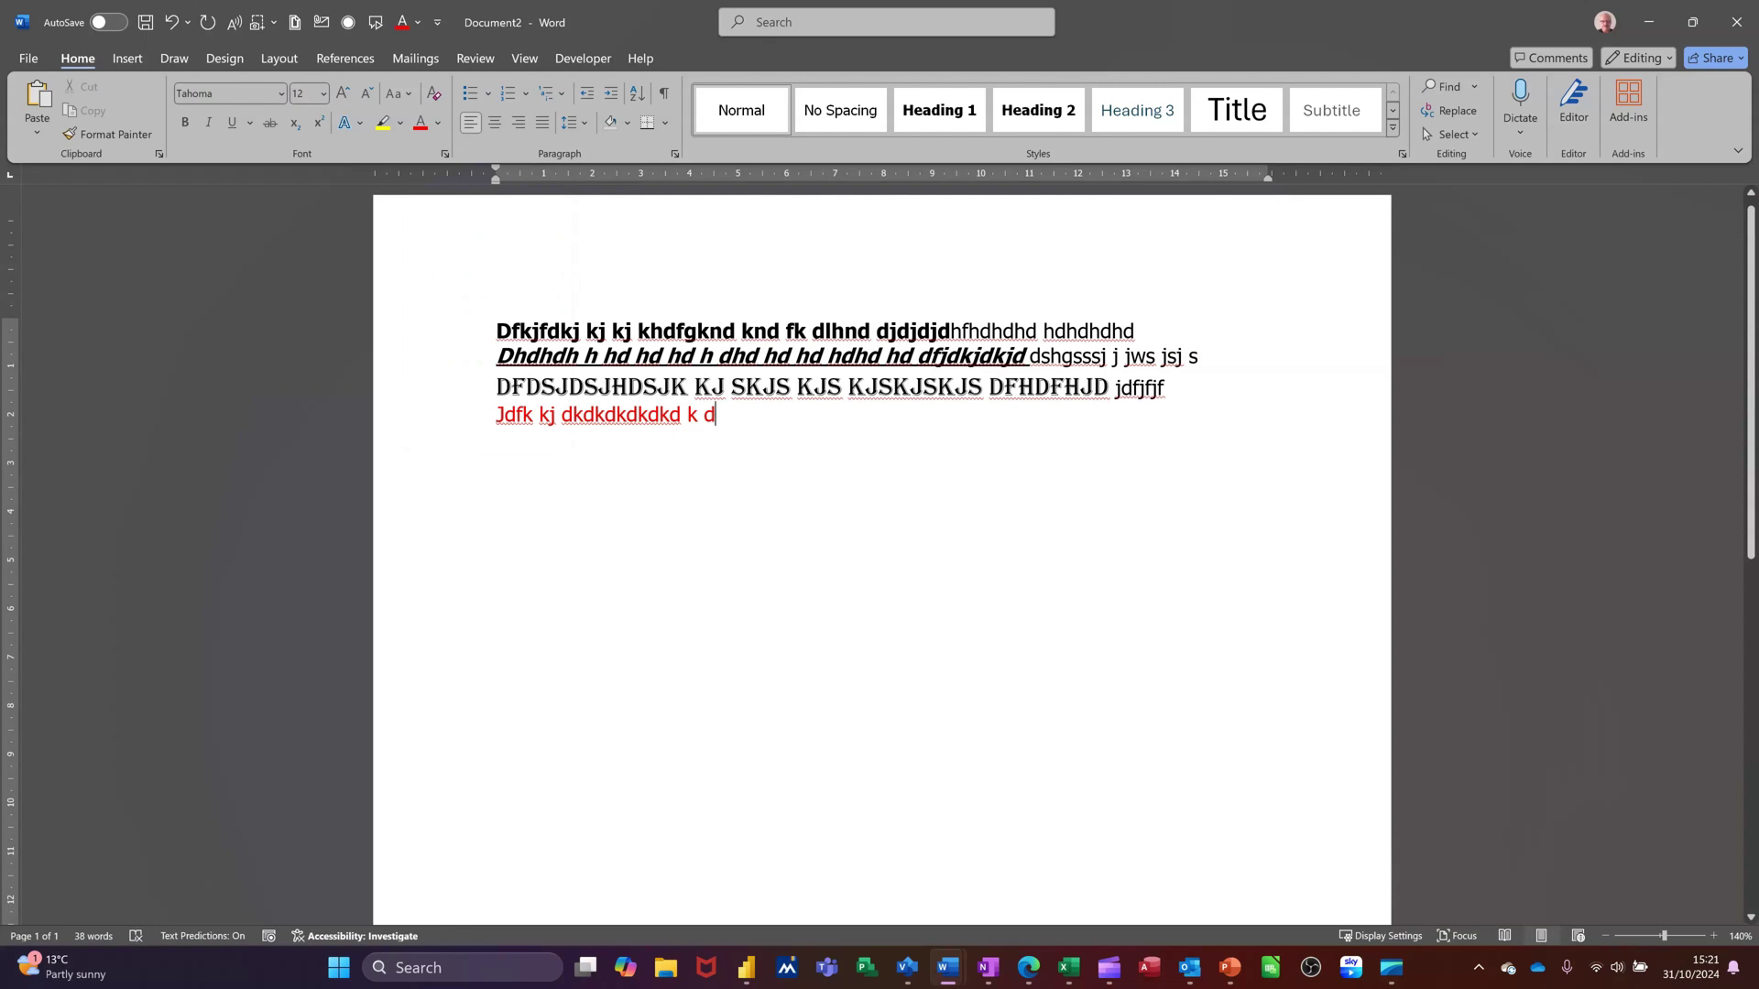
text(djsdjsd)
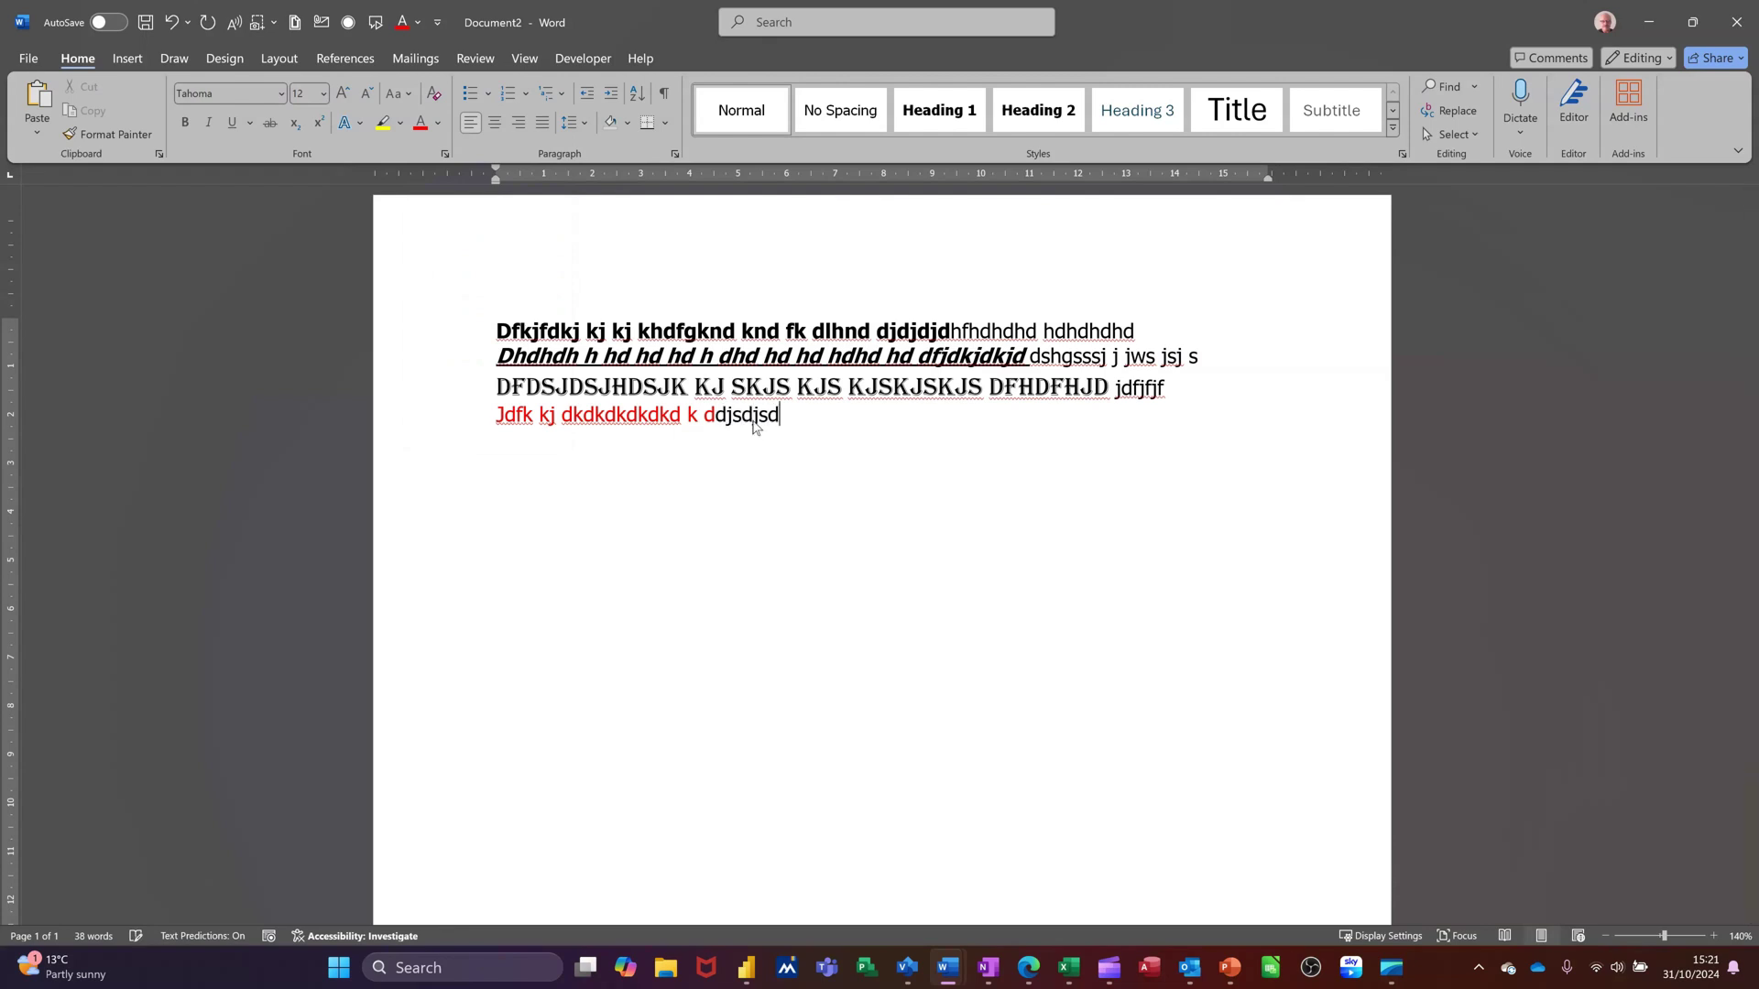
text( jdfjdjdf)
- Put the cursor between the red d and 'djsdjsd' to separate them on the fourth line
click(443, 421)
right_click(774, 417)
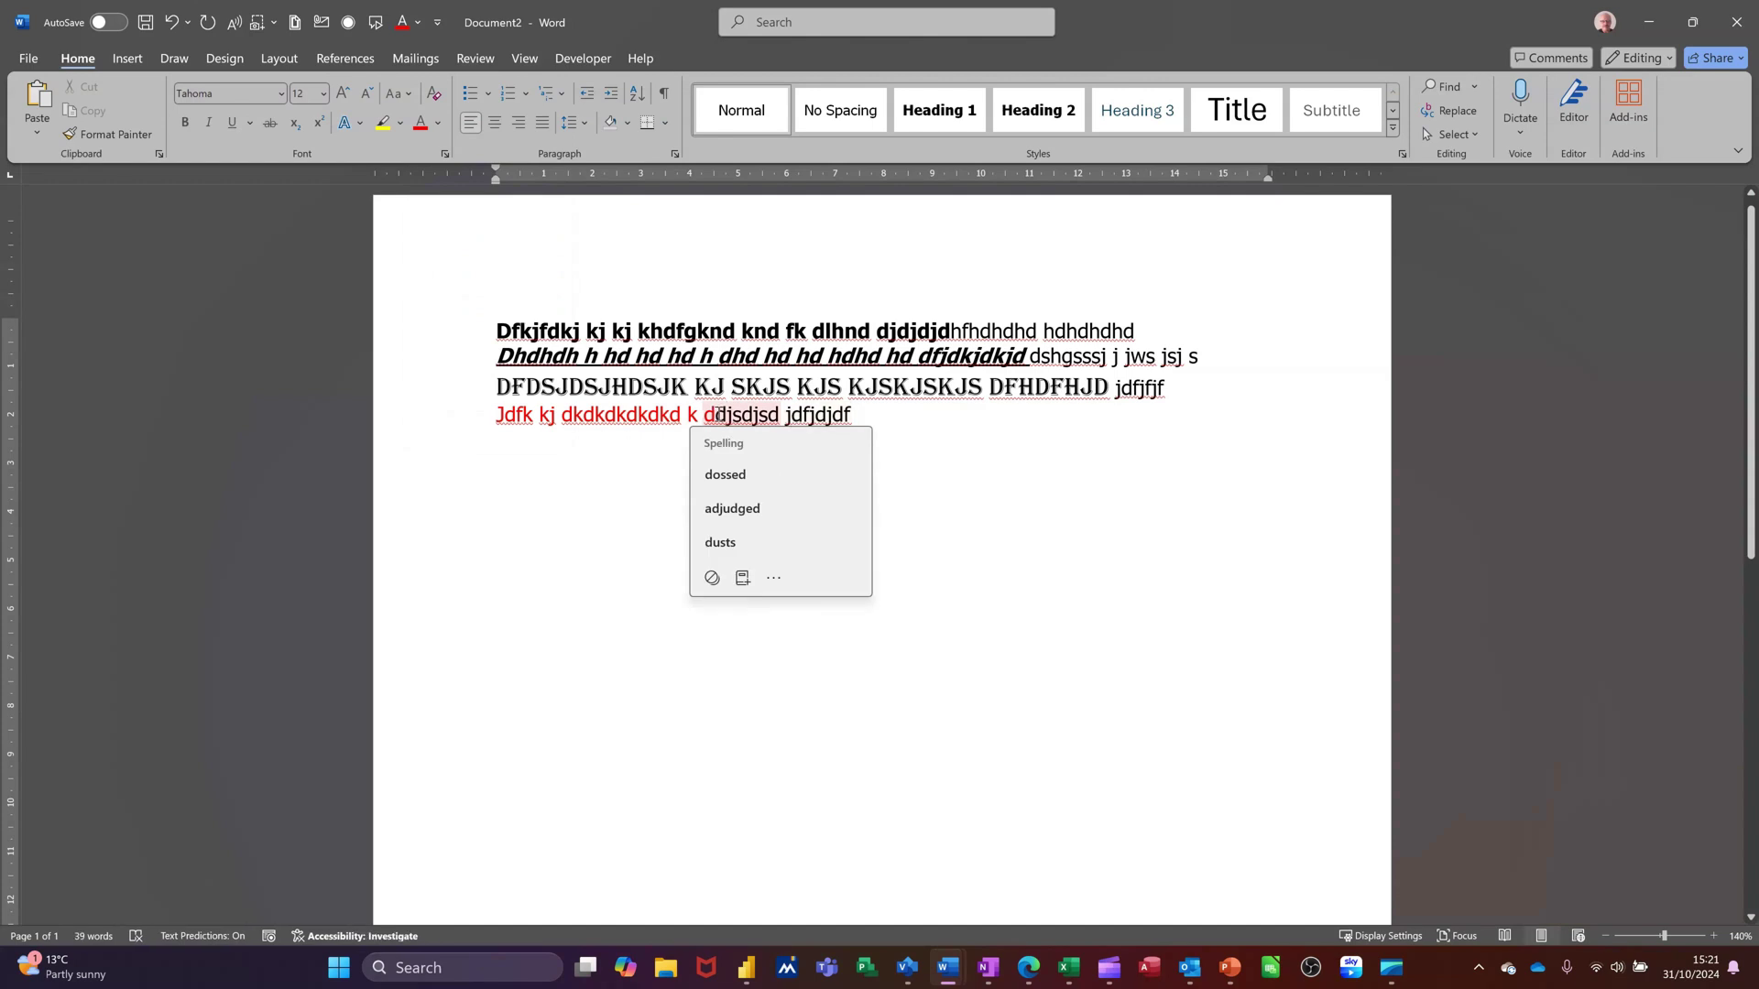
right_click(717, 415)
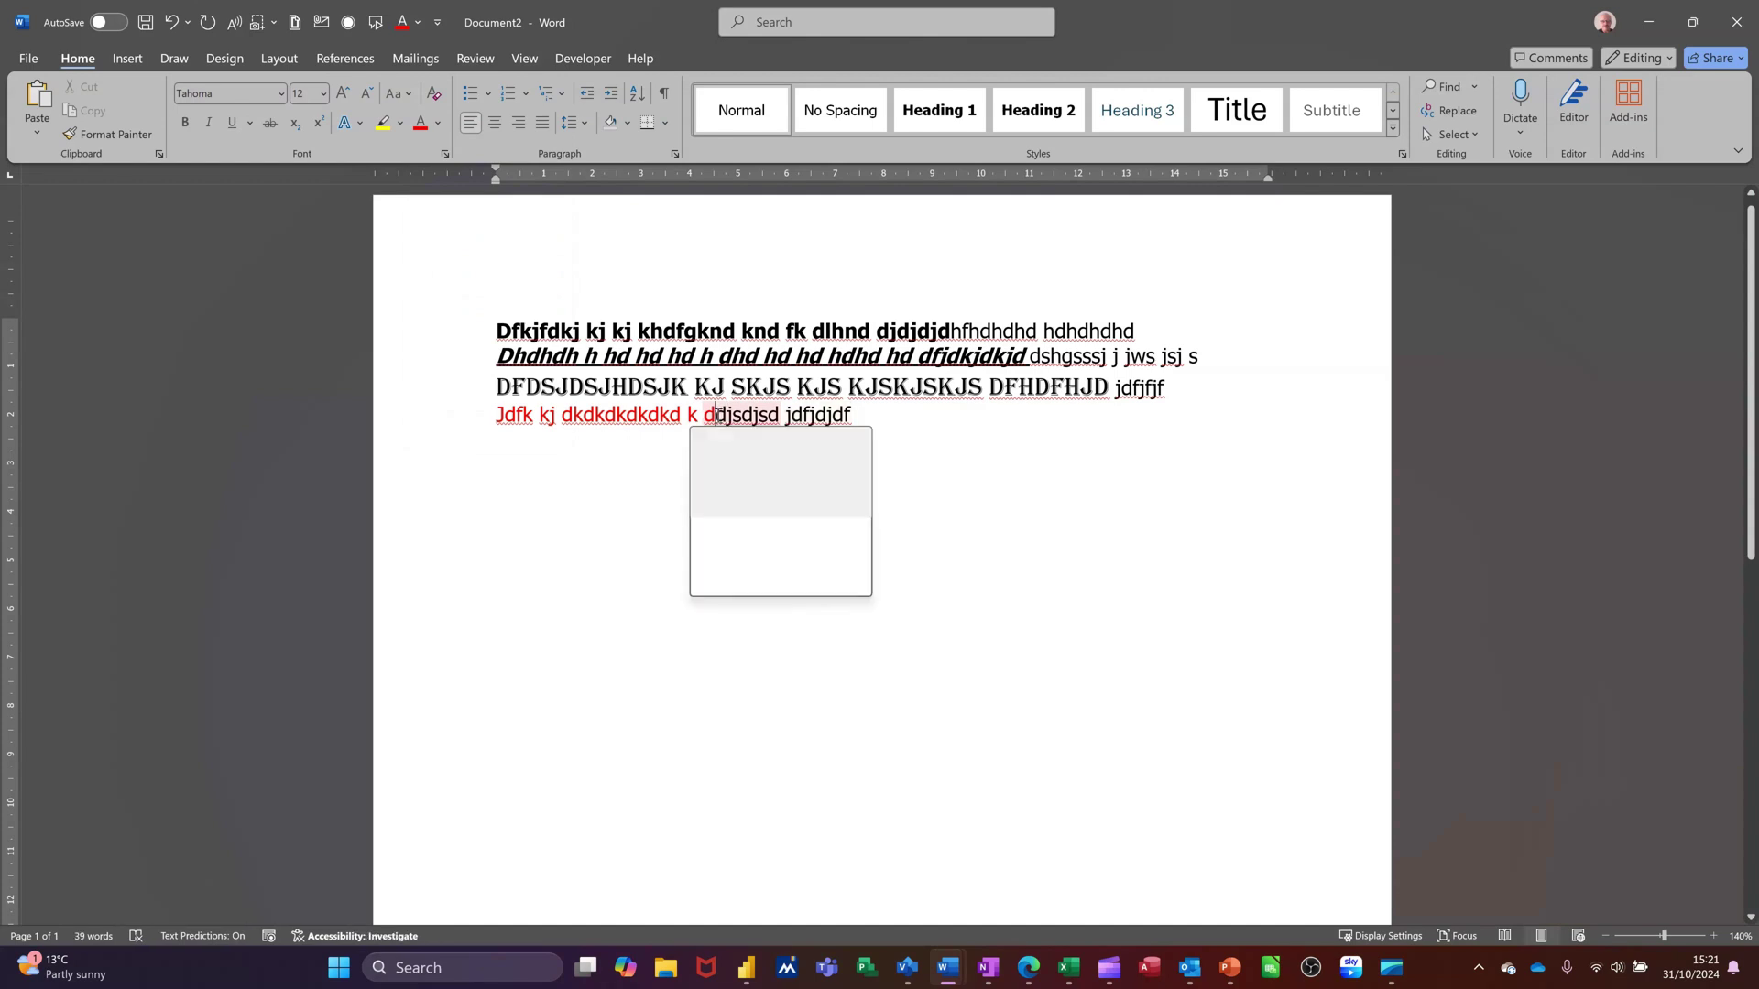
click(717, 415)
mouse_move(717, 415)
mouse_down()
mouse_move(852, 432)
mouse_move(731, 421)
mouse_up()
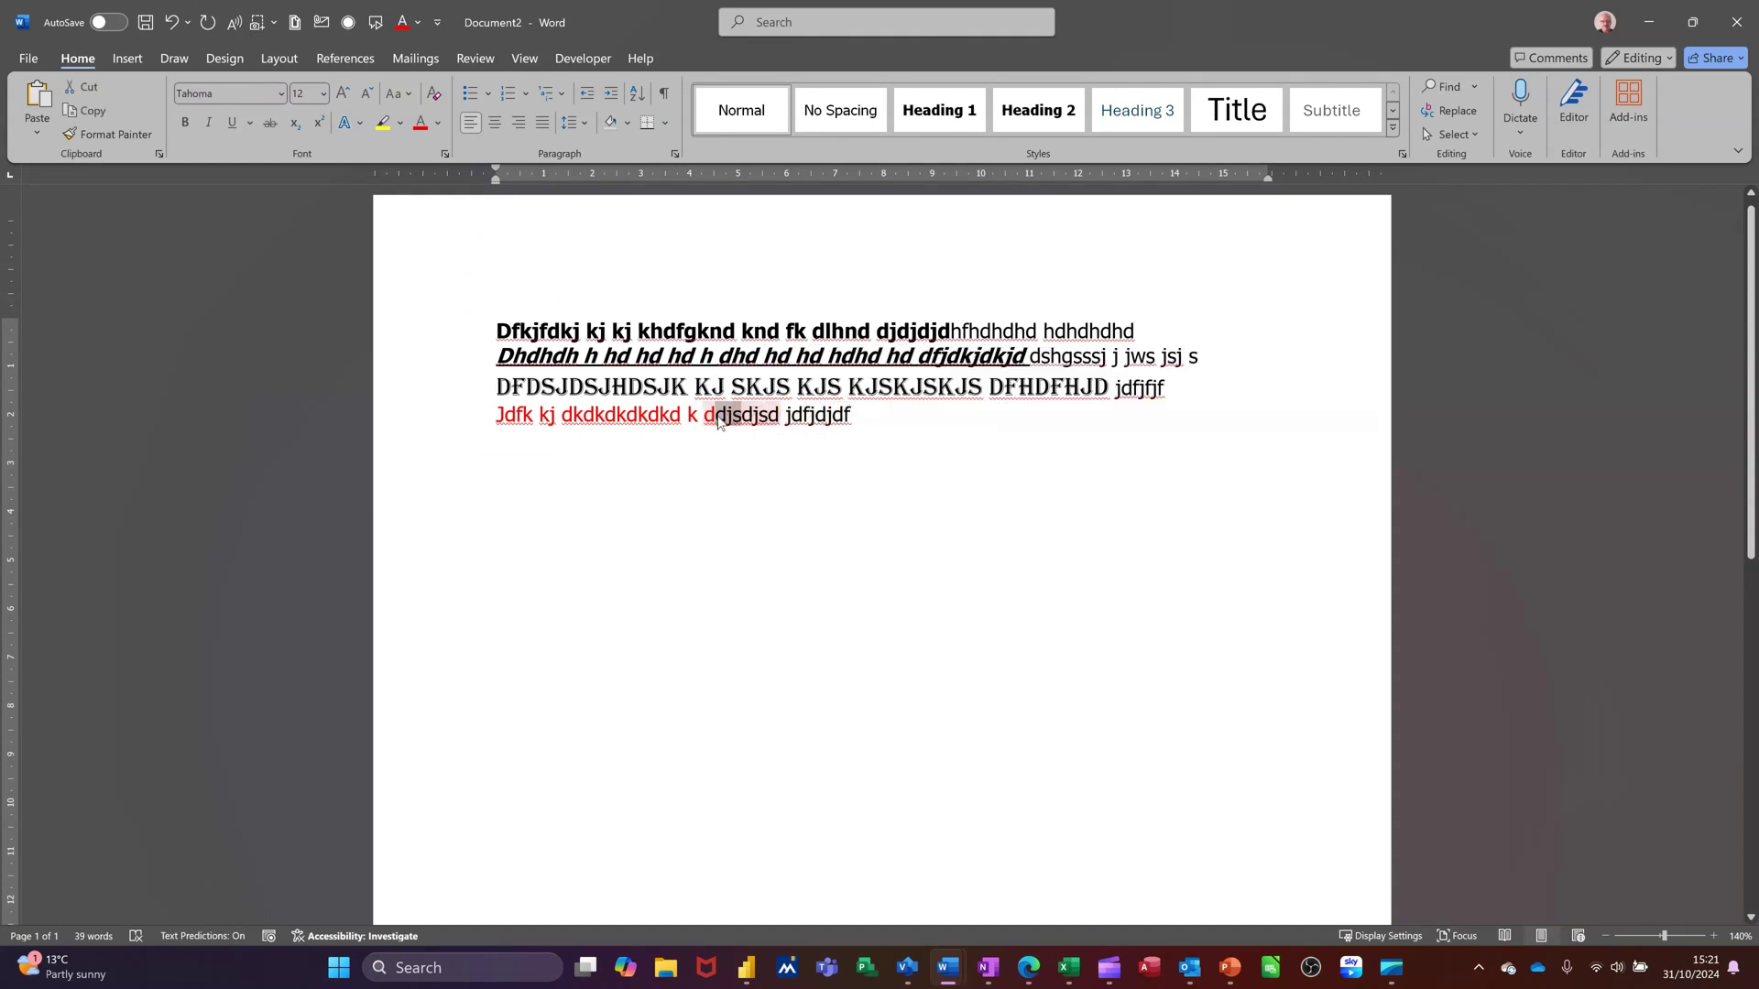
right_click(730, 422)
click(716, 420)
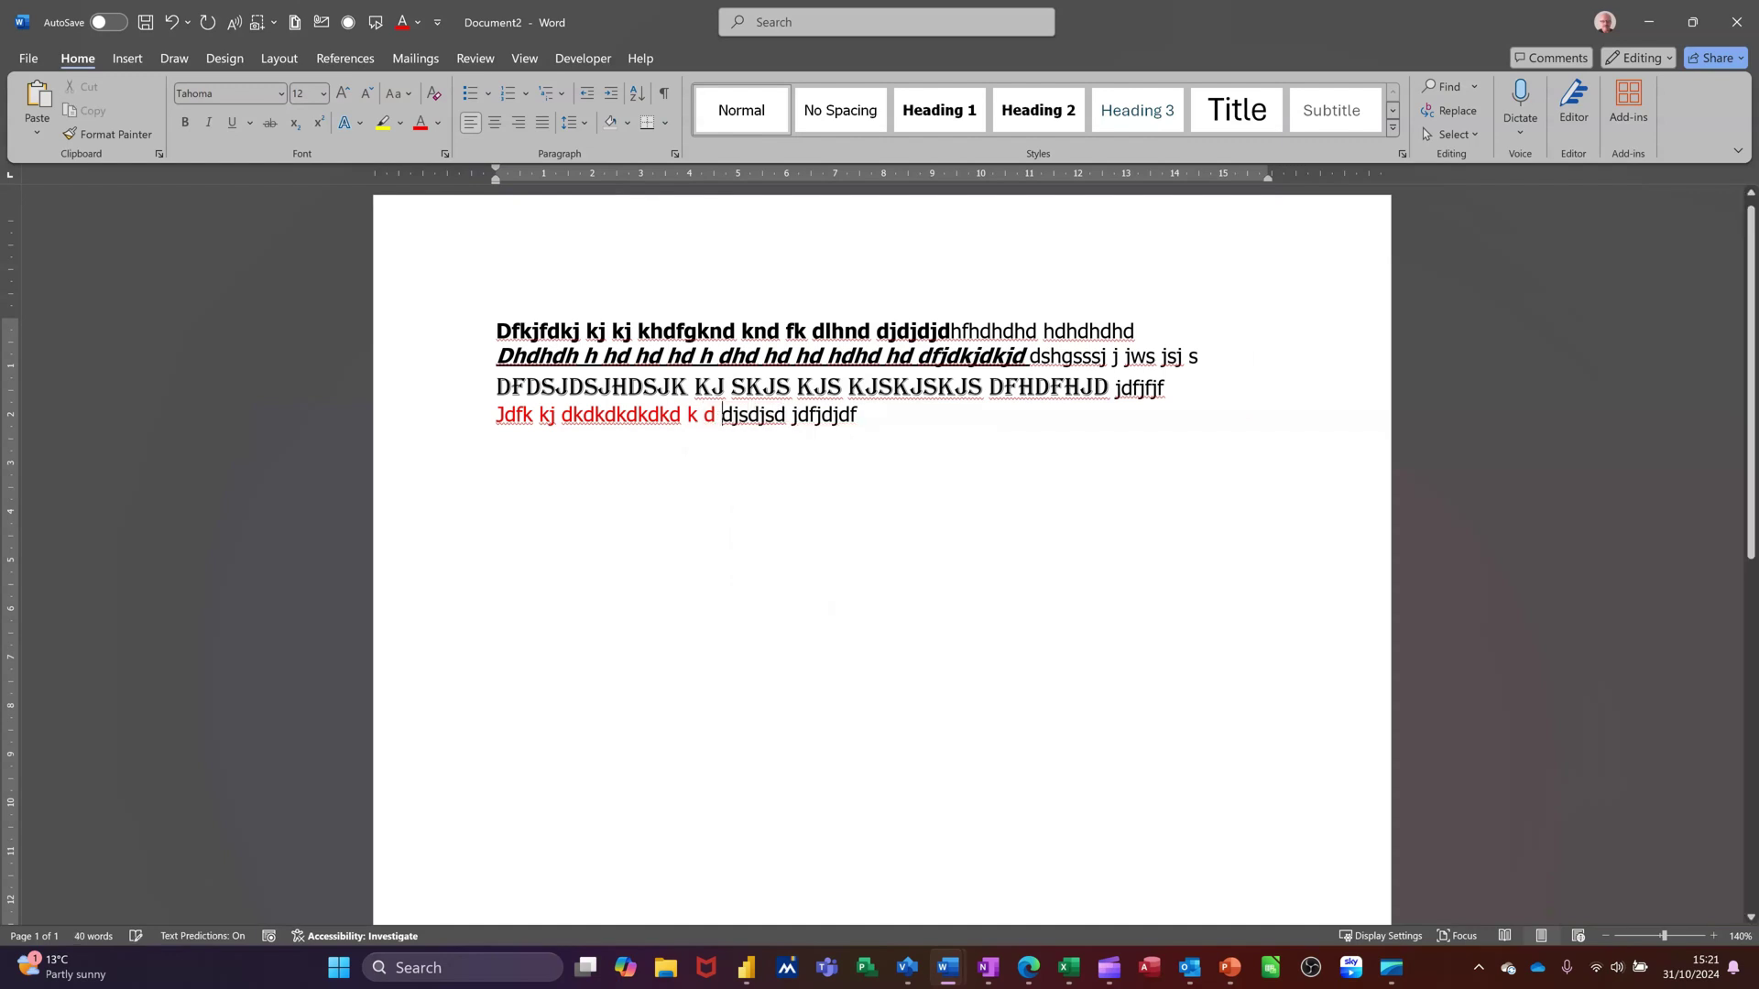
- Colour the words 'djsdjsd jdfjdjdf' blue
drag(721, 424, 799, 424)
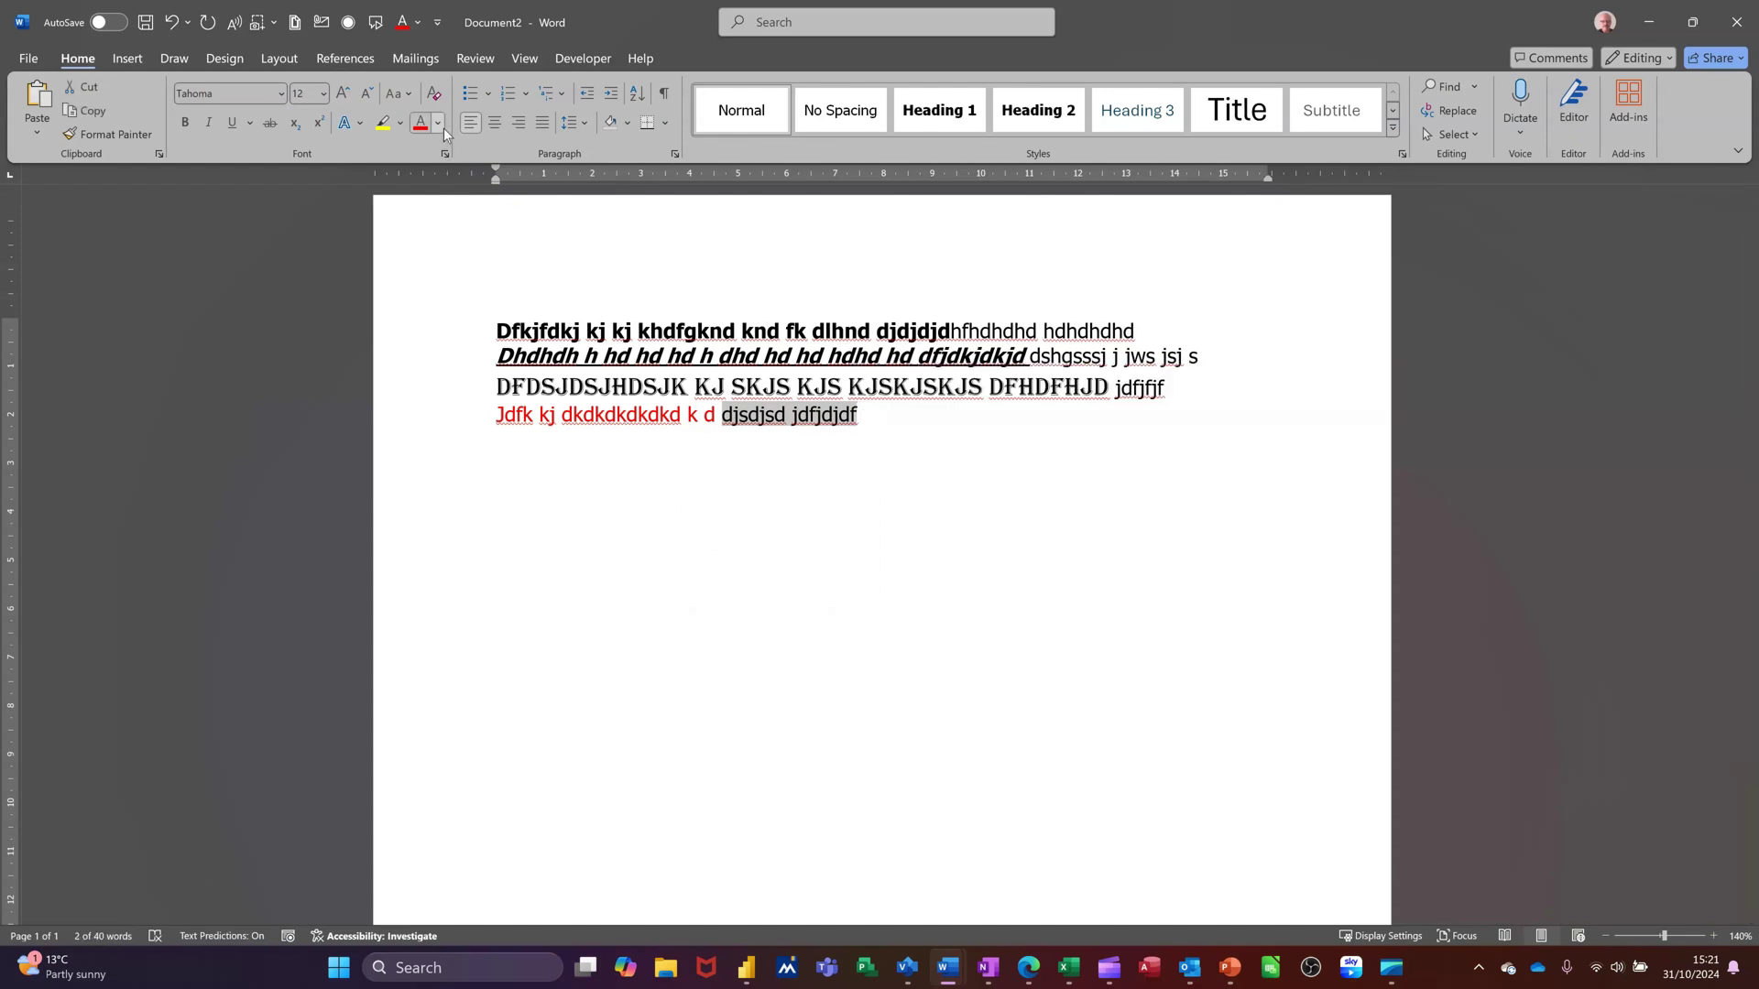
click(440, 124)
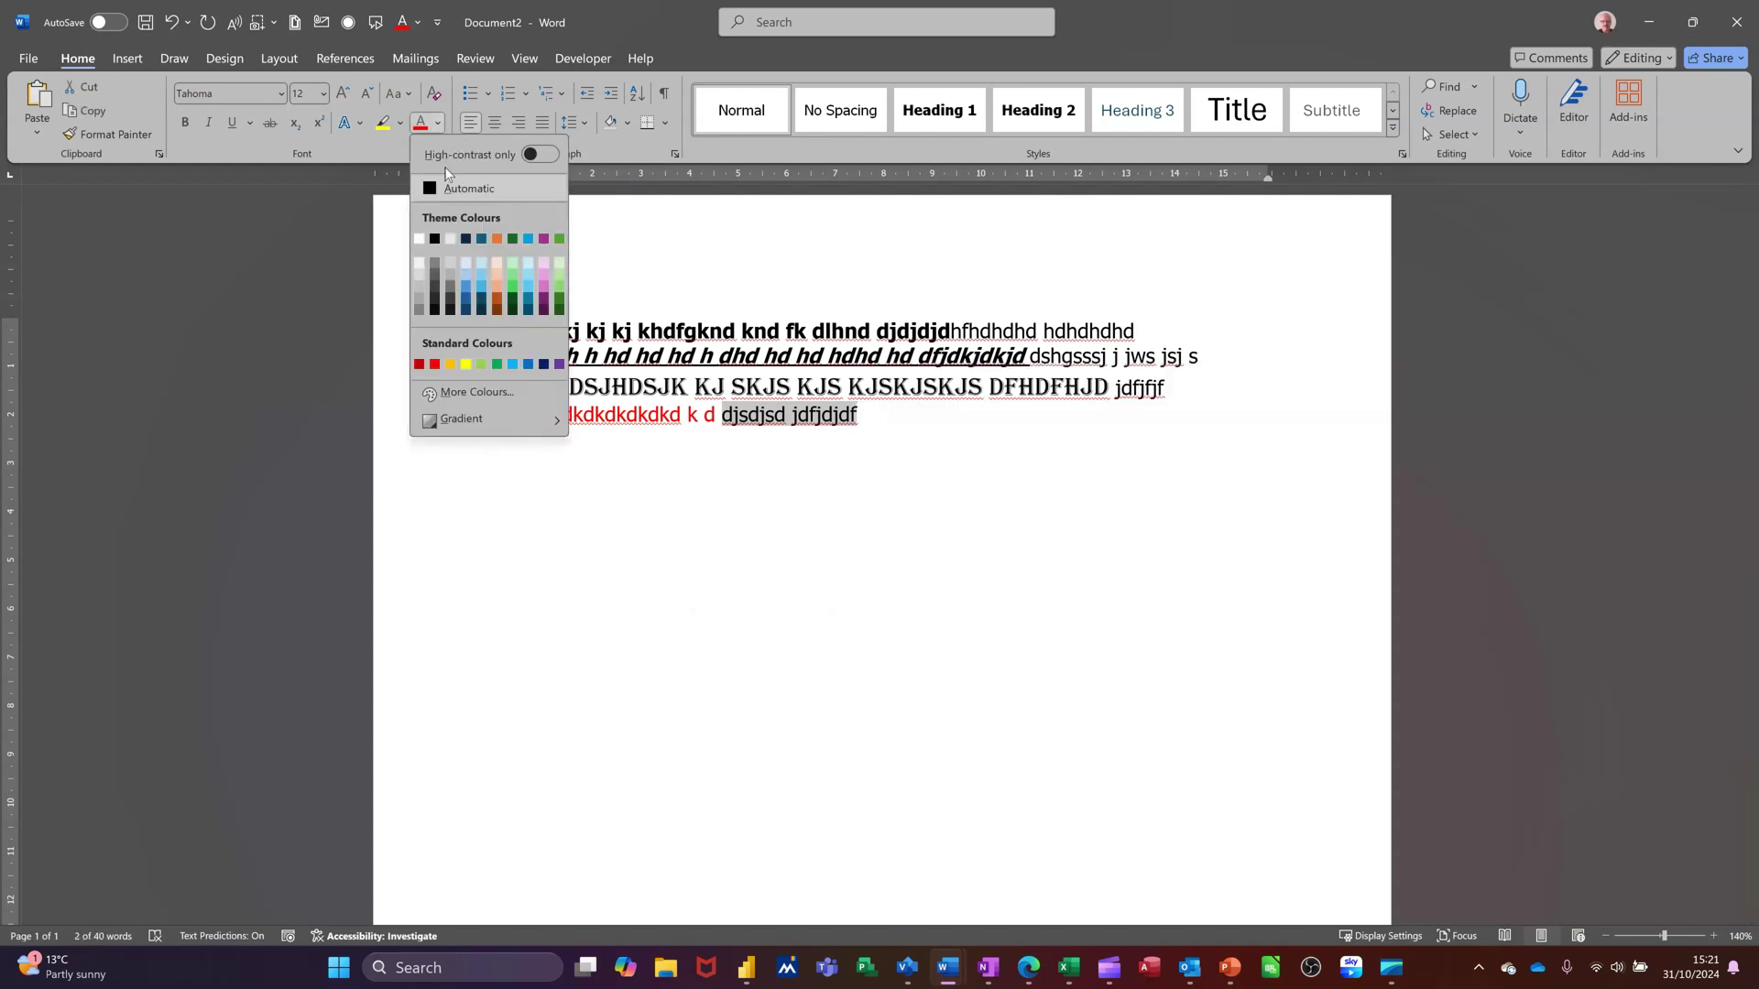
click(461, 290)
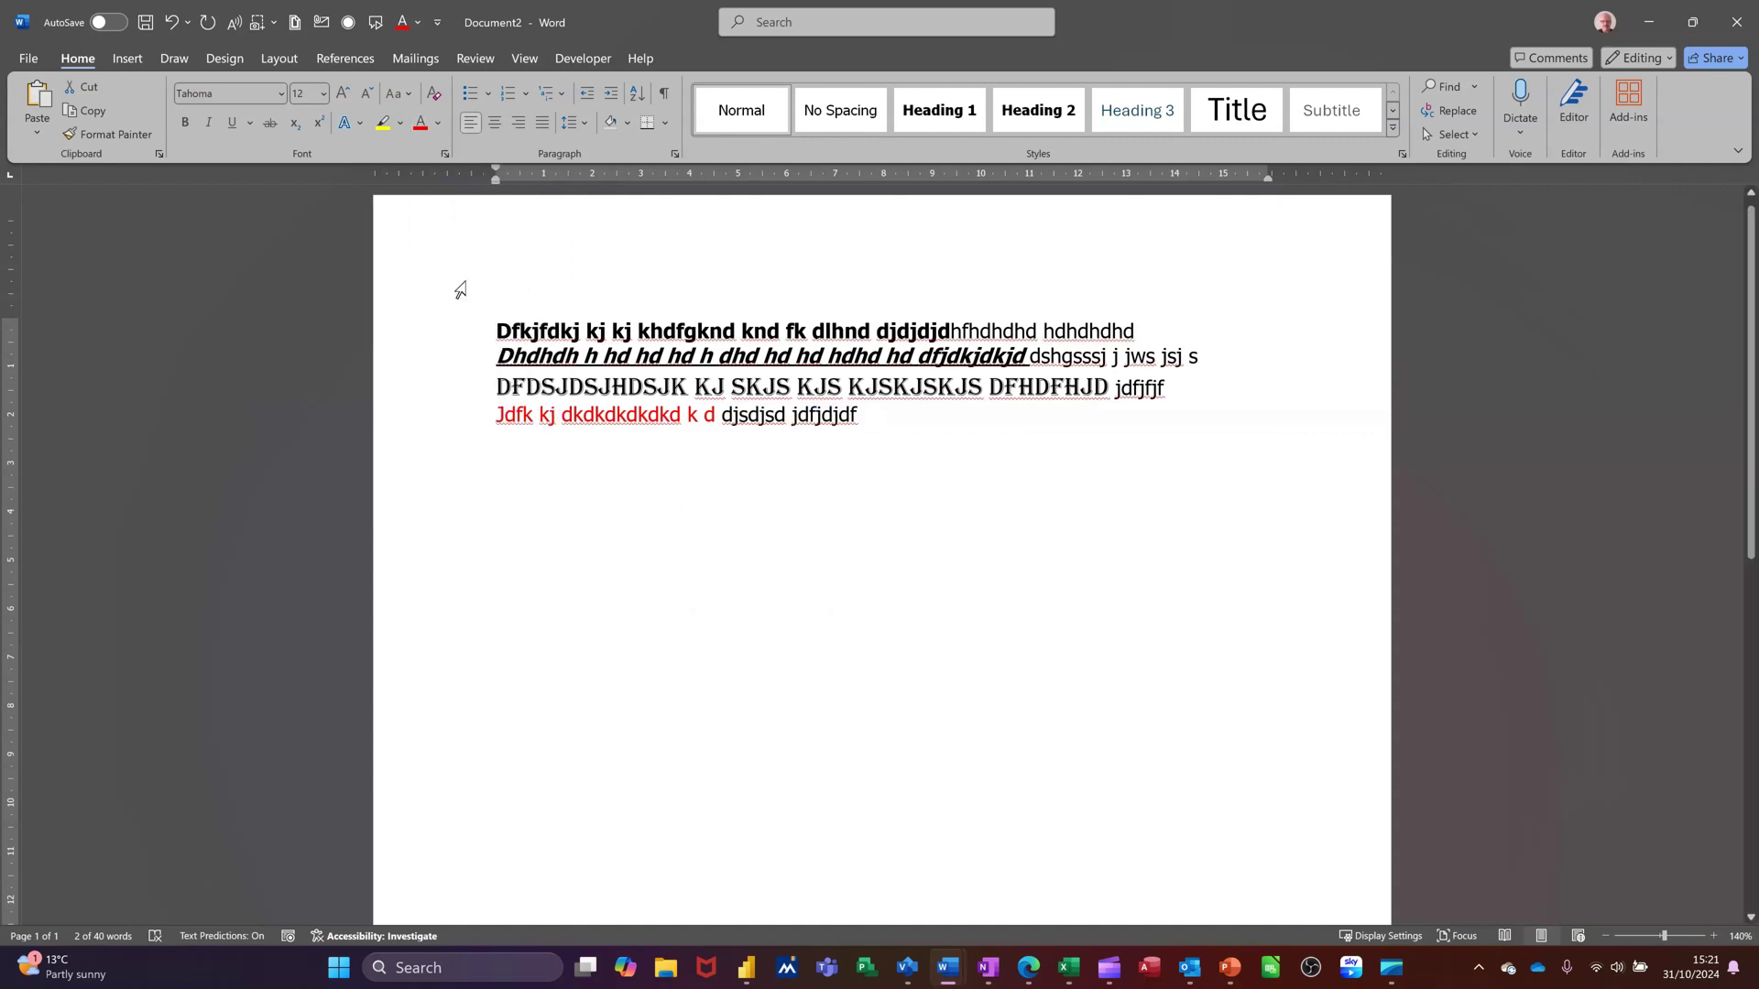
- Continue the line end with 'djdj jdjd' and 'jdfjf jfjf'
click(887, 414)
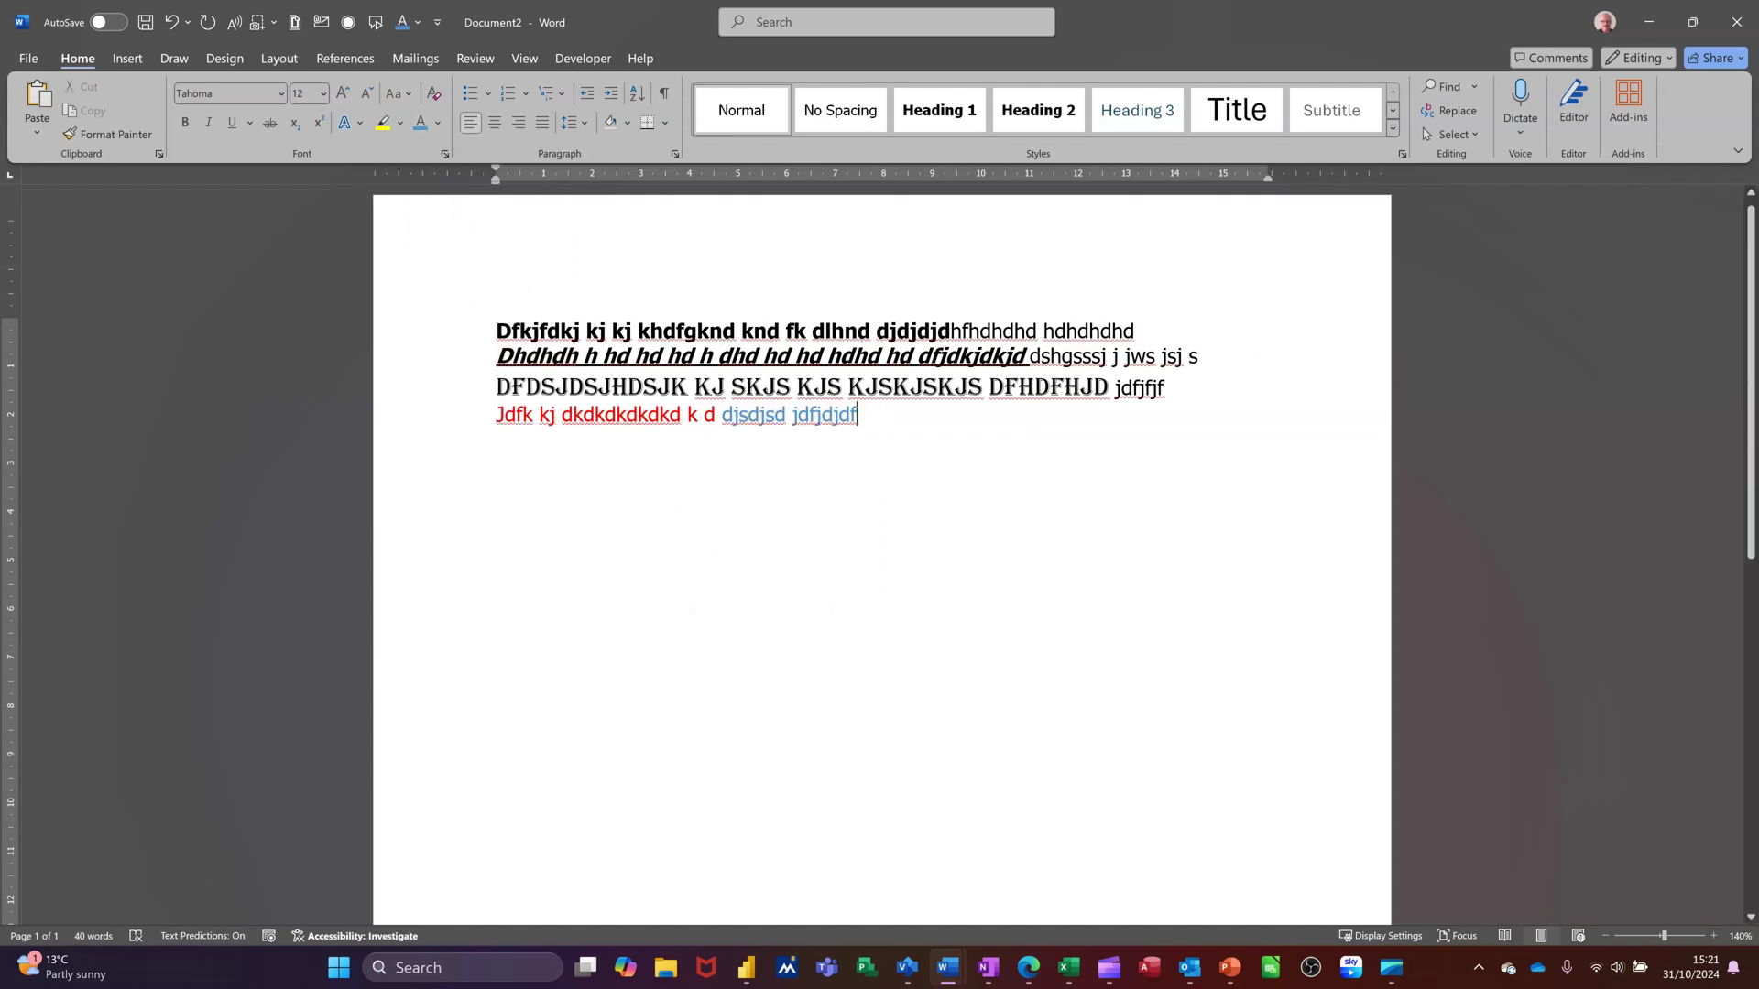
text(djdj jdjd)
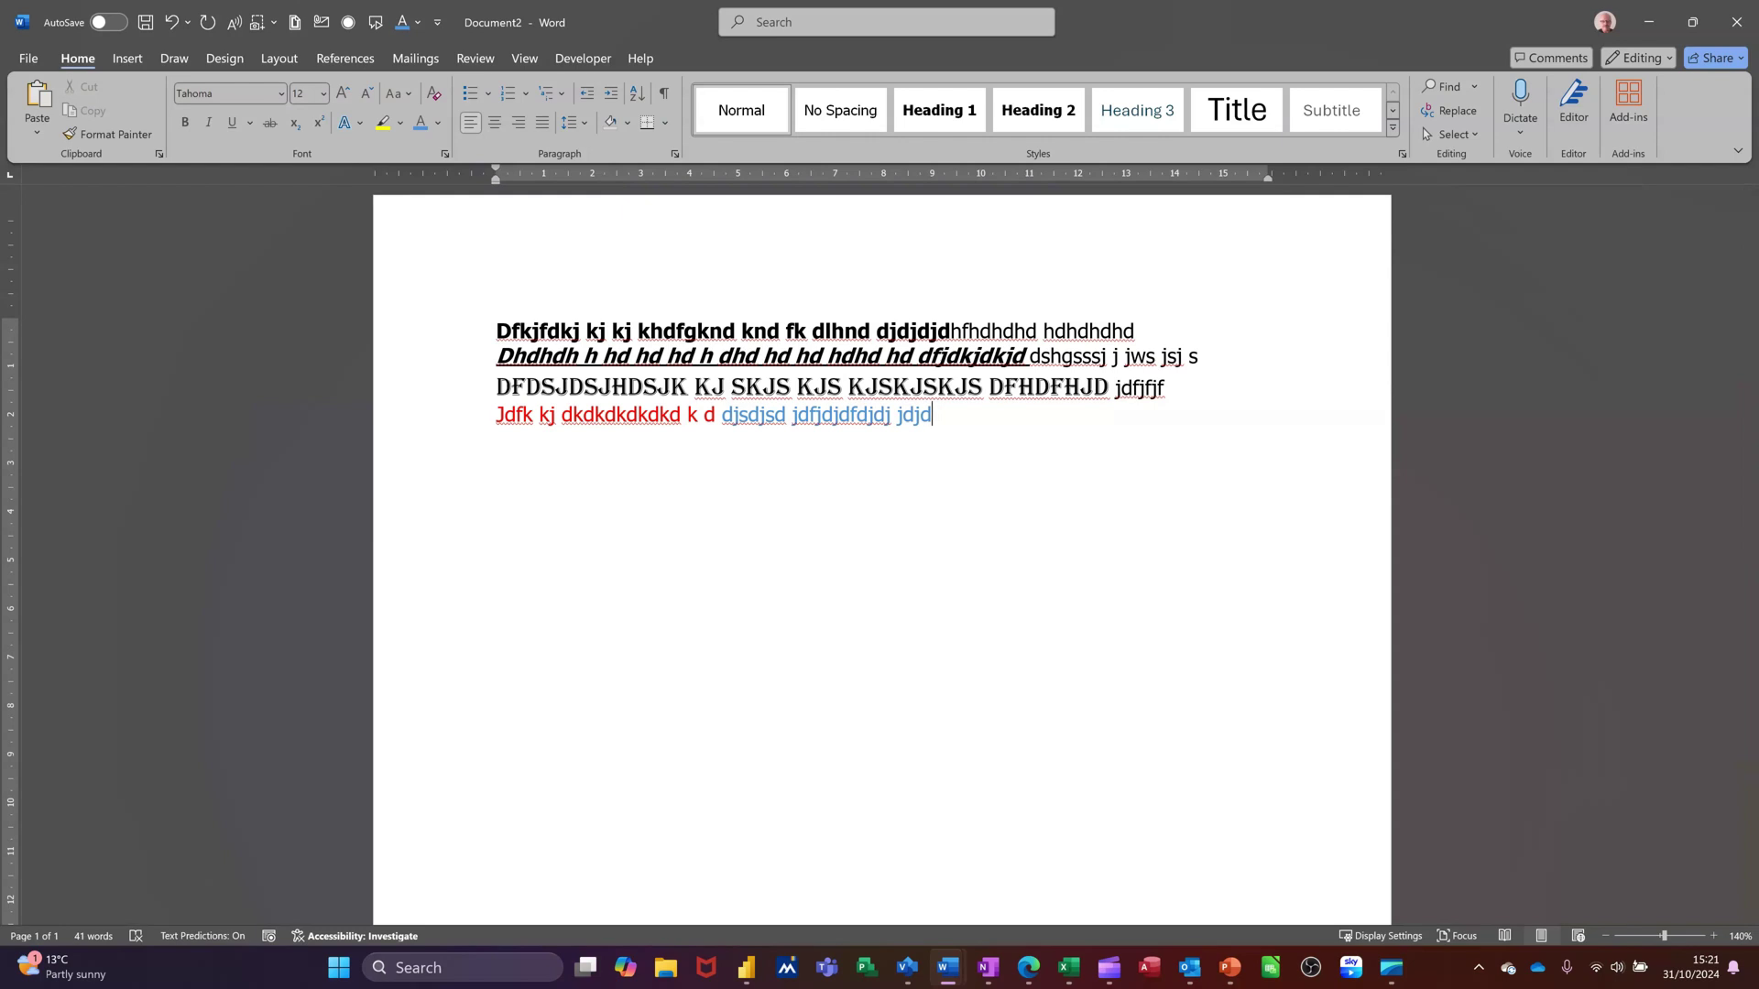
text(jdfjf jfjf)
- Start a new line with '23rd H2SO4' and make the 2 and 4 subscript
key(Return)
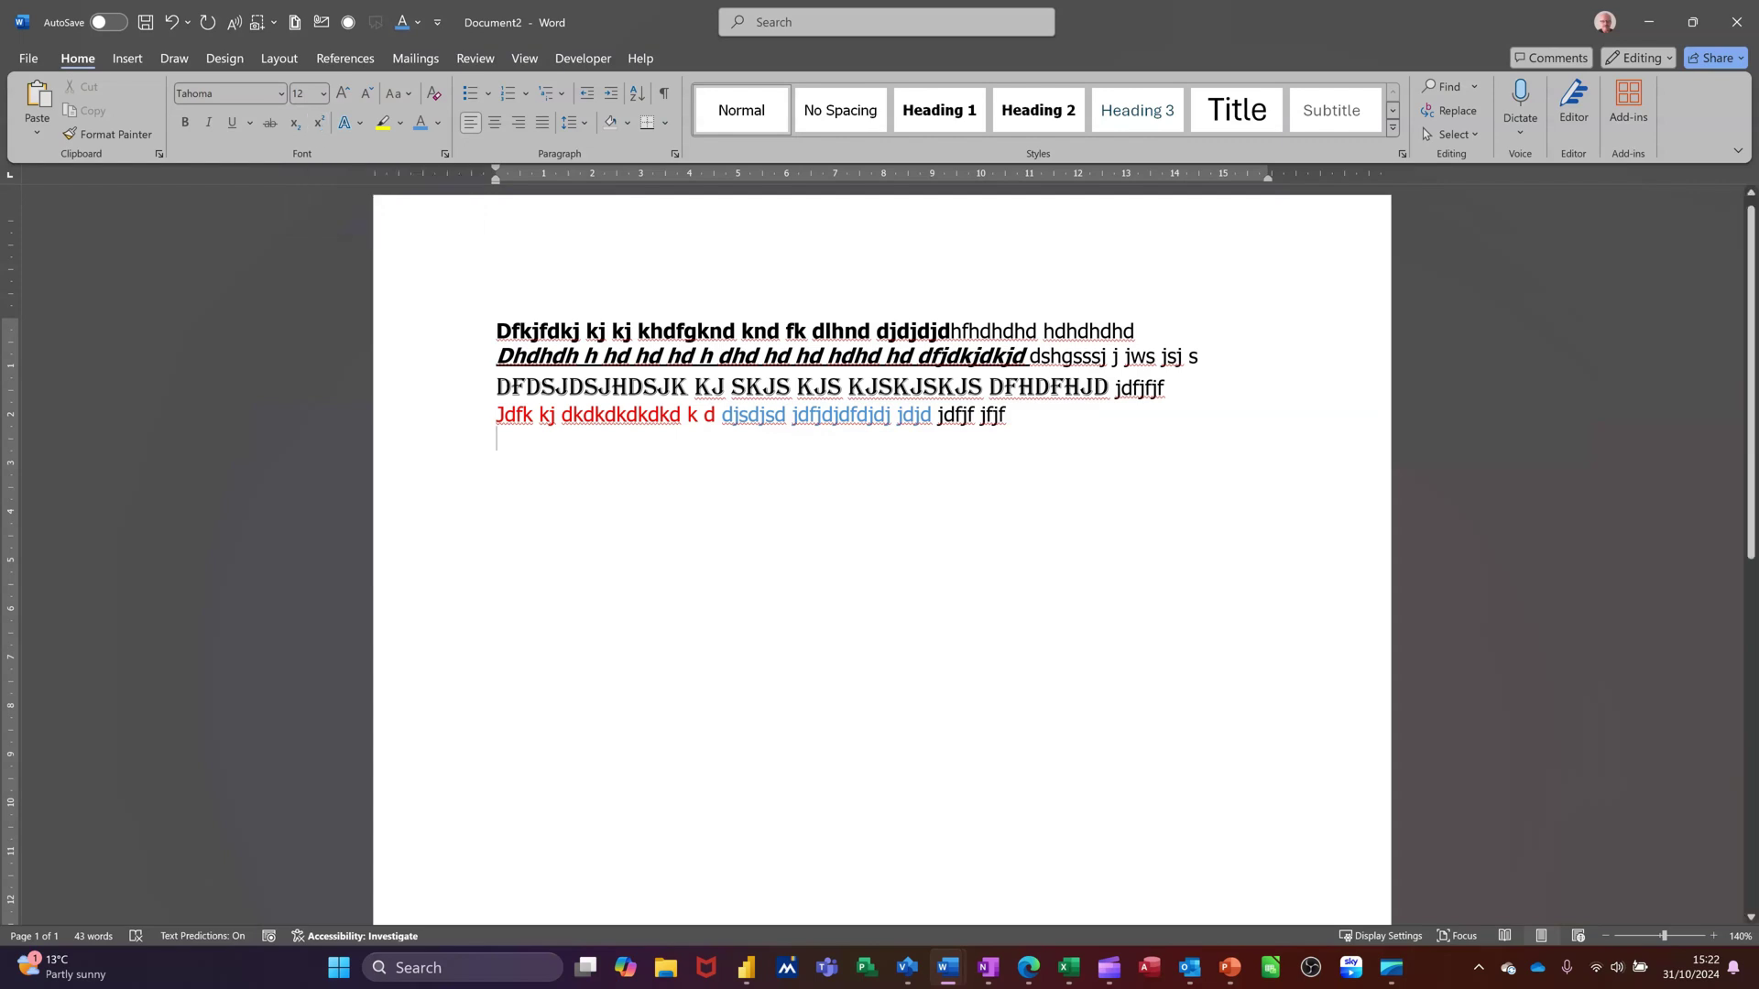
text(23rd)
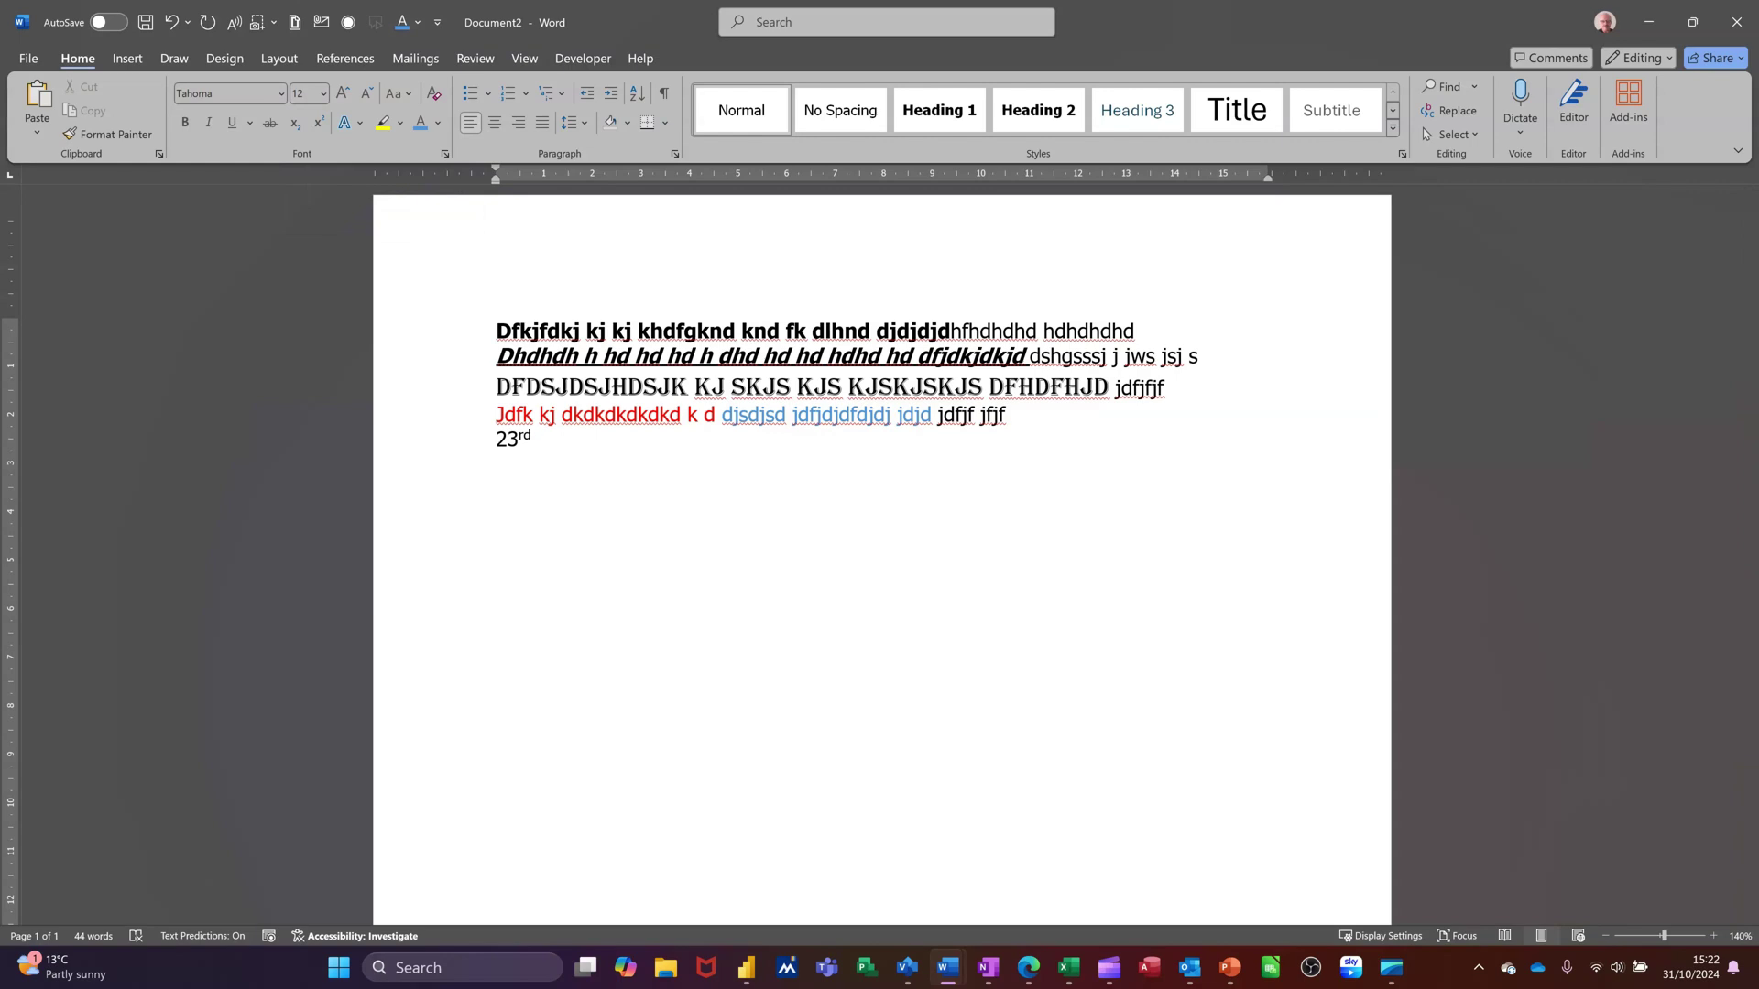
text(H2SO4)
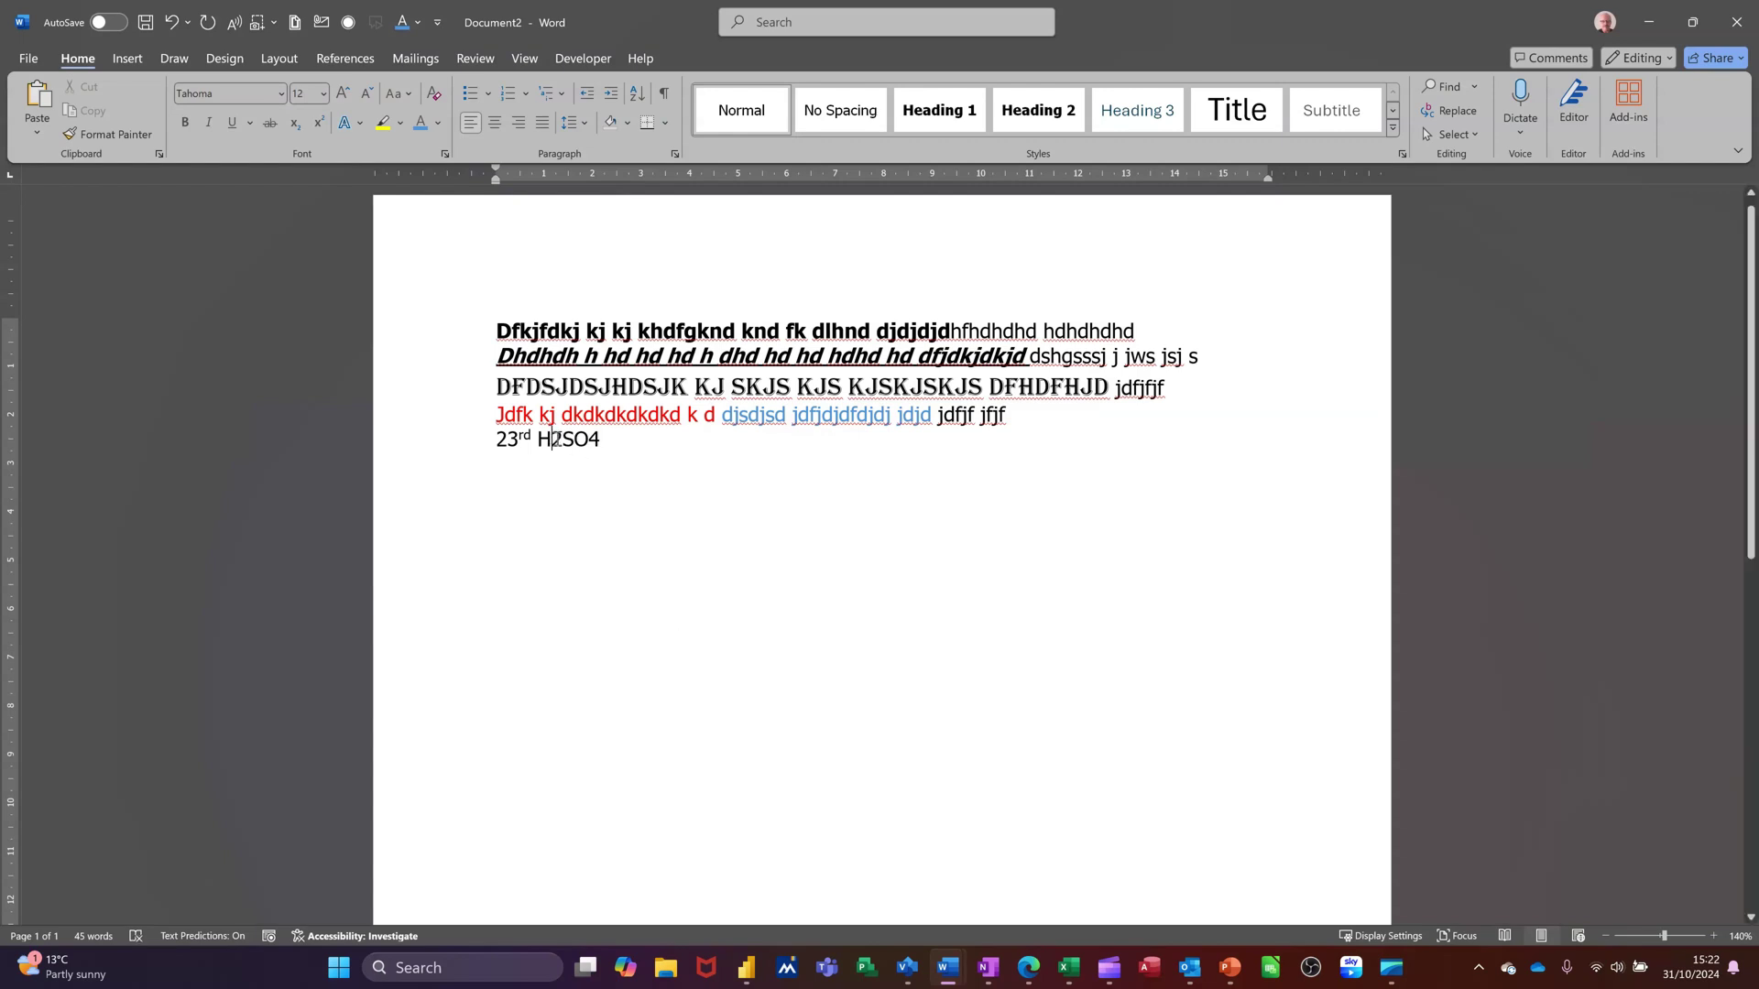
drag(553, 440, 563, 440)
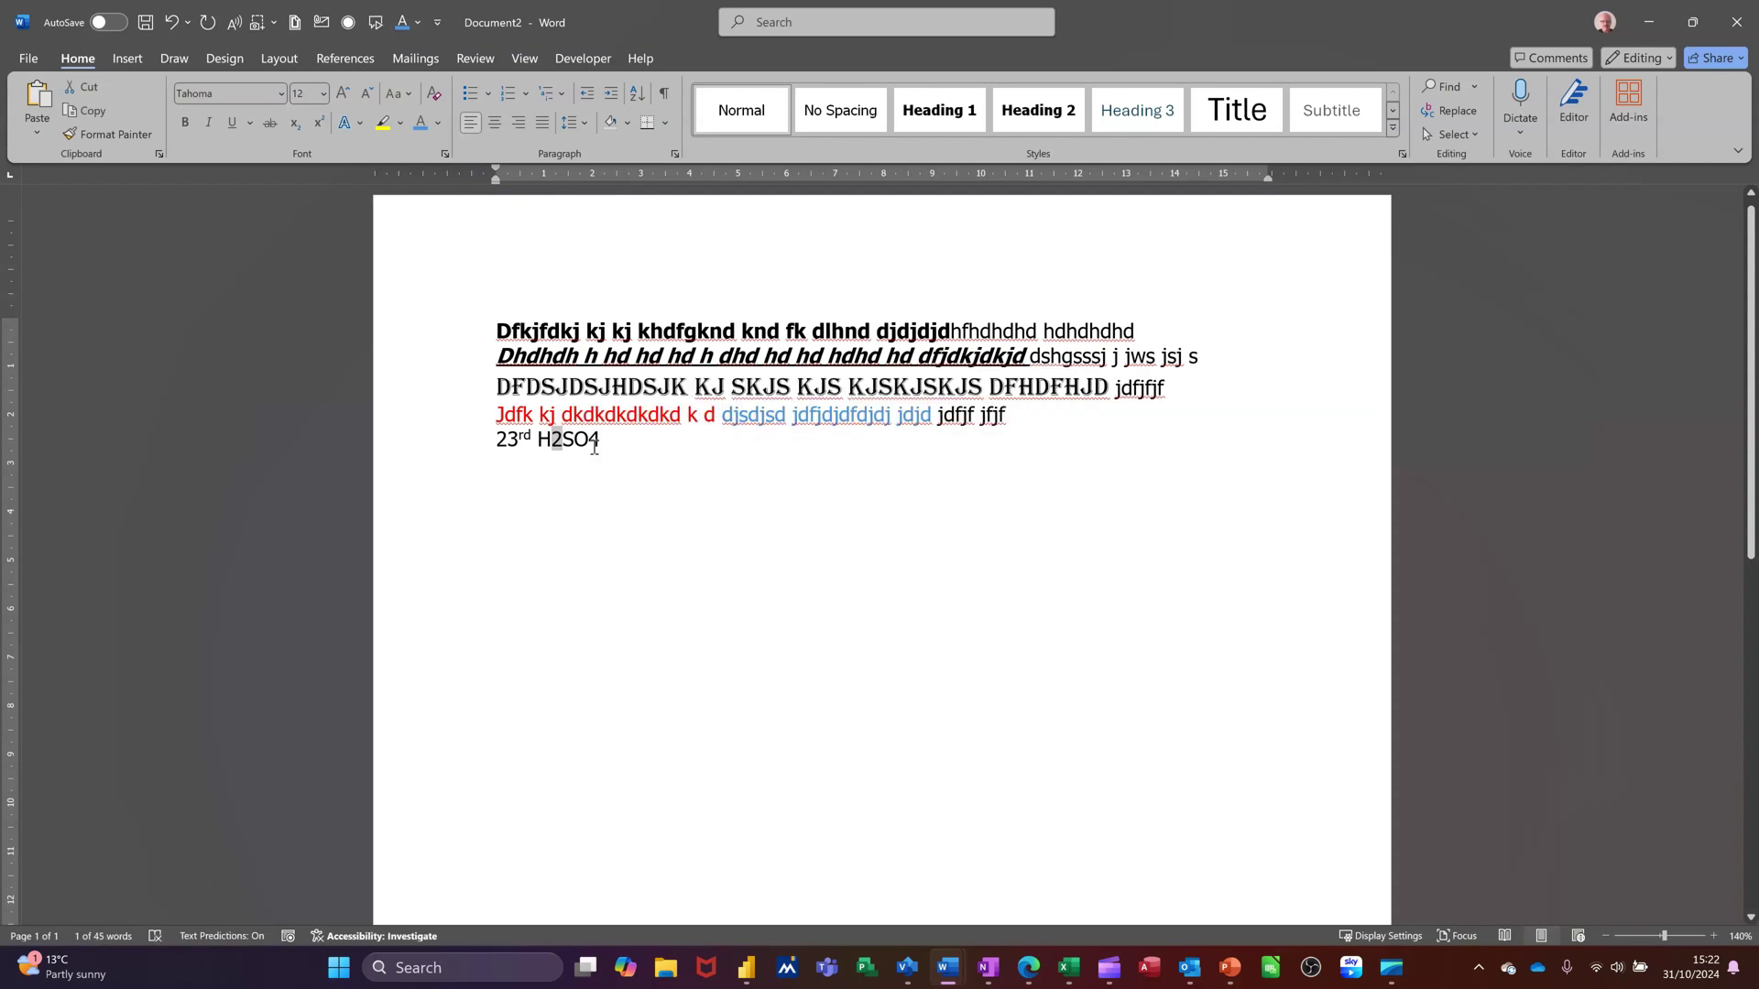
drag(589, 442, 602, 444)
click(297, 129)
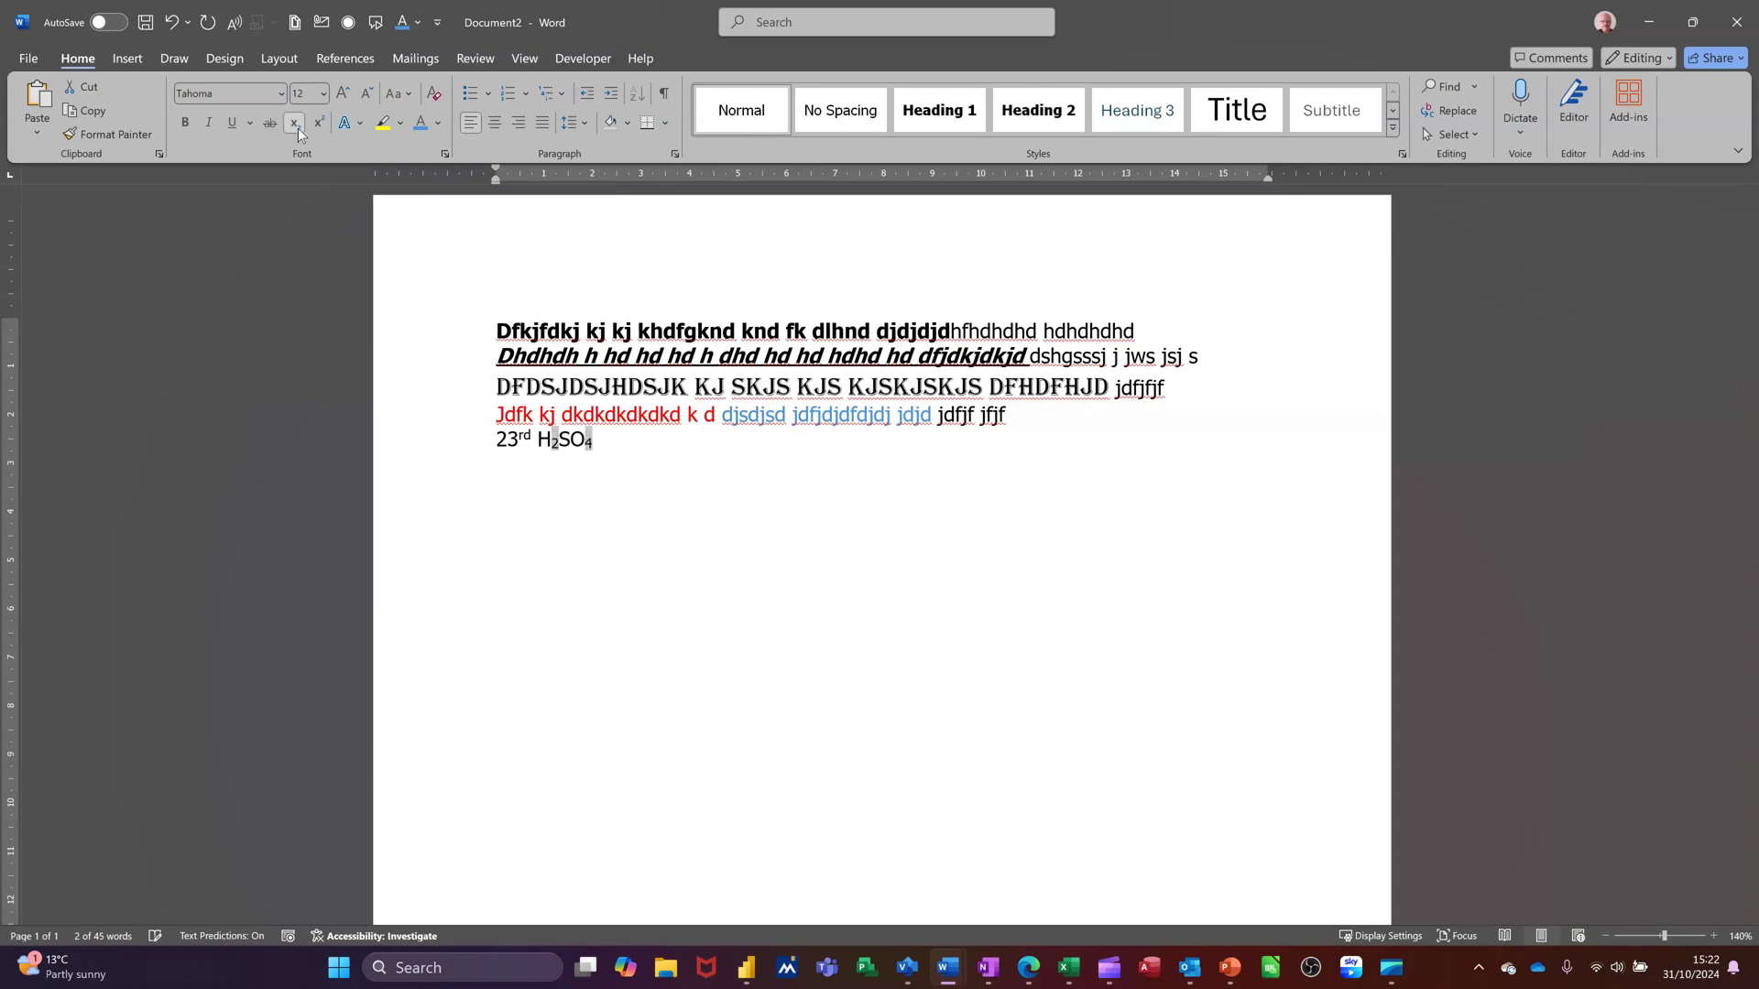
- Continue with normal-size 'dhdhdjdjd', then start another line with '23'
key(Right)
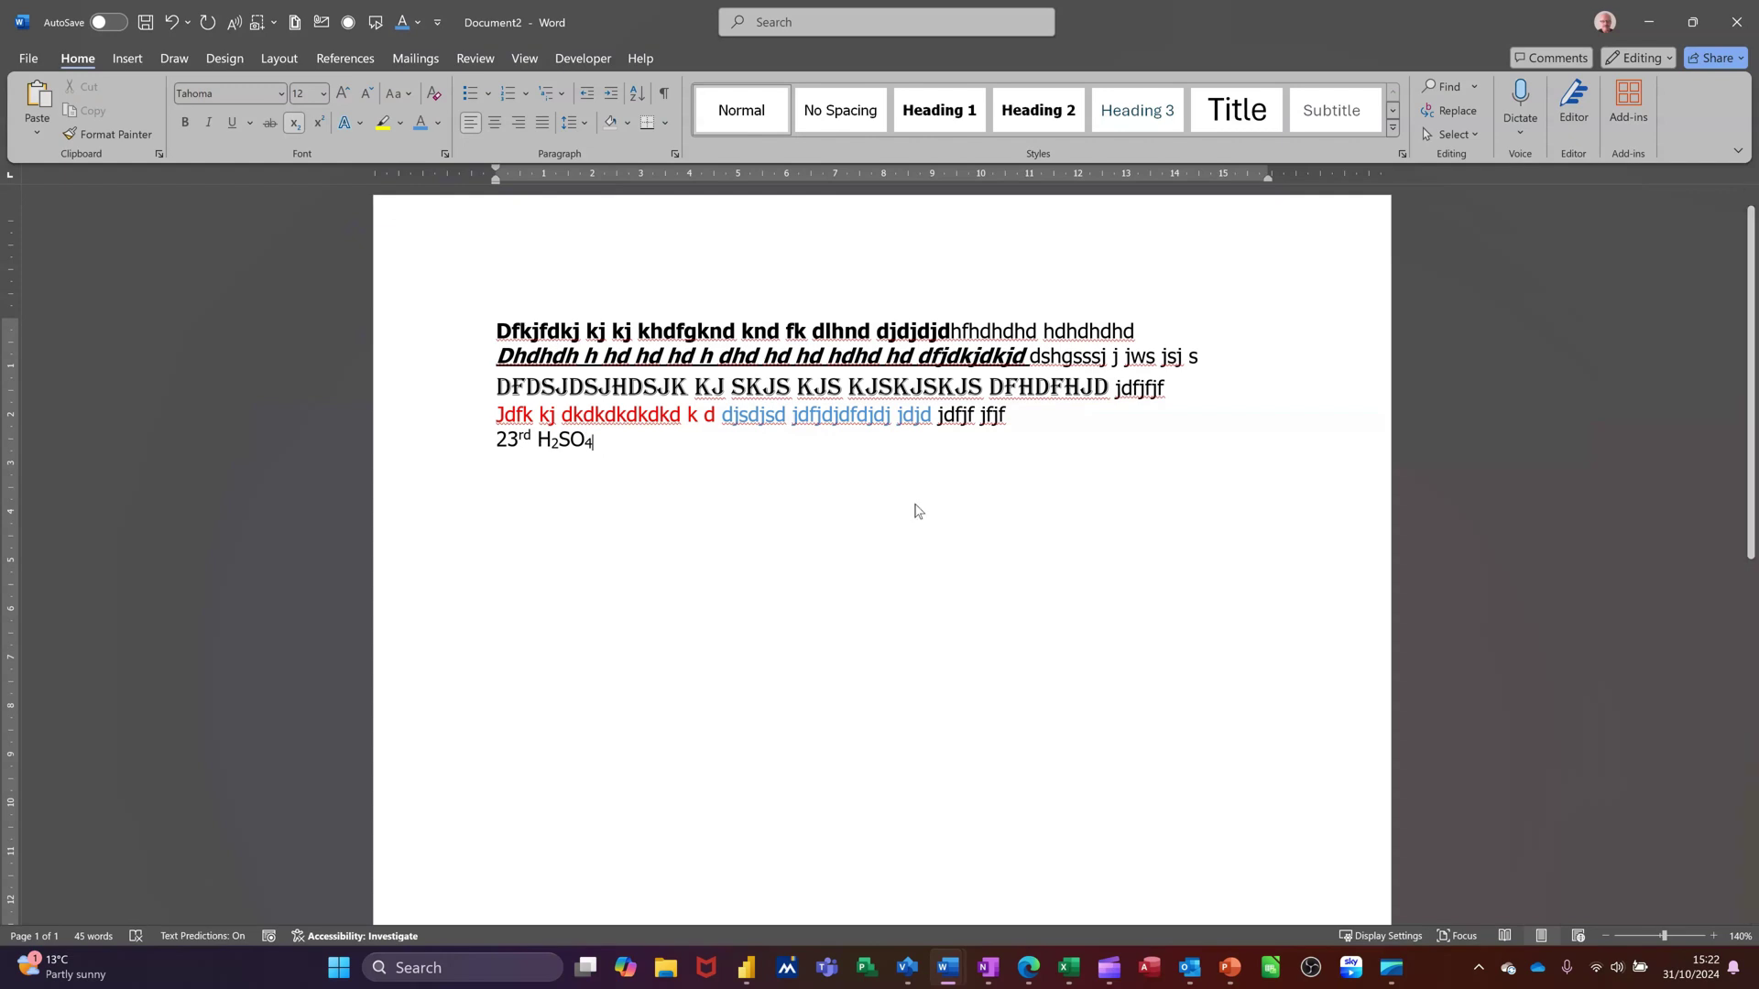
text(DHDHD)
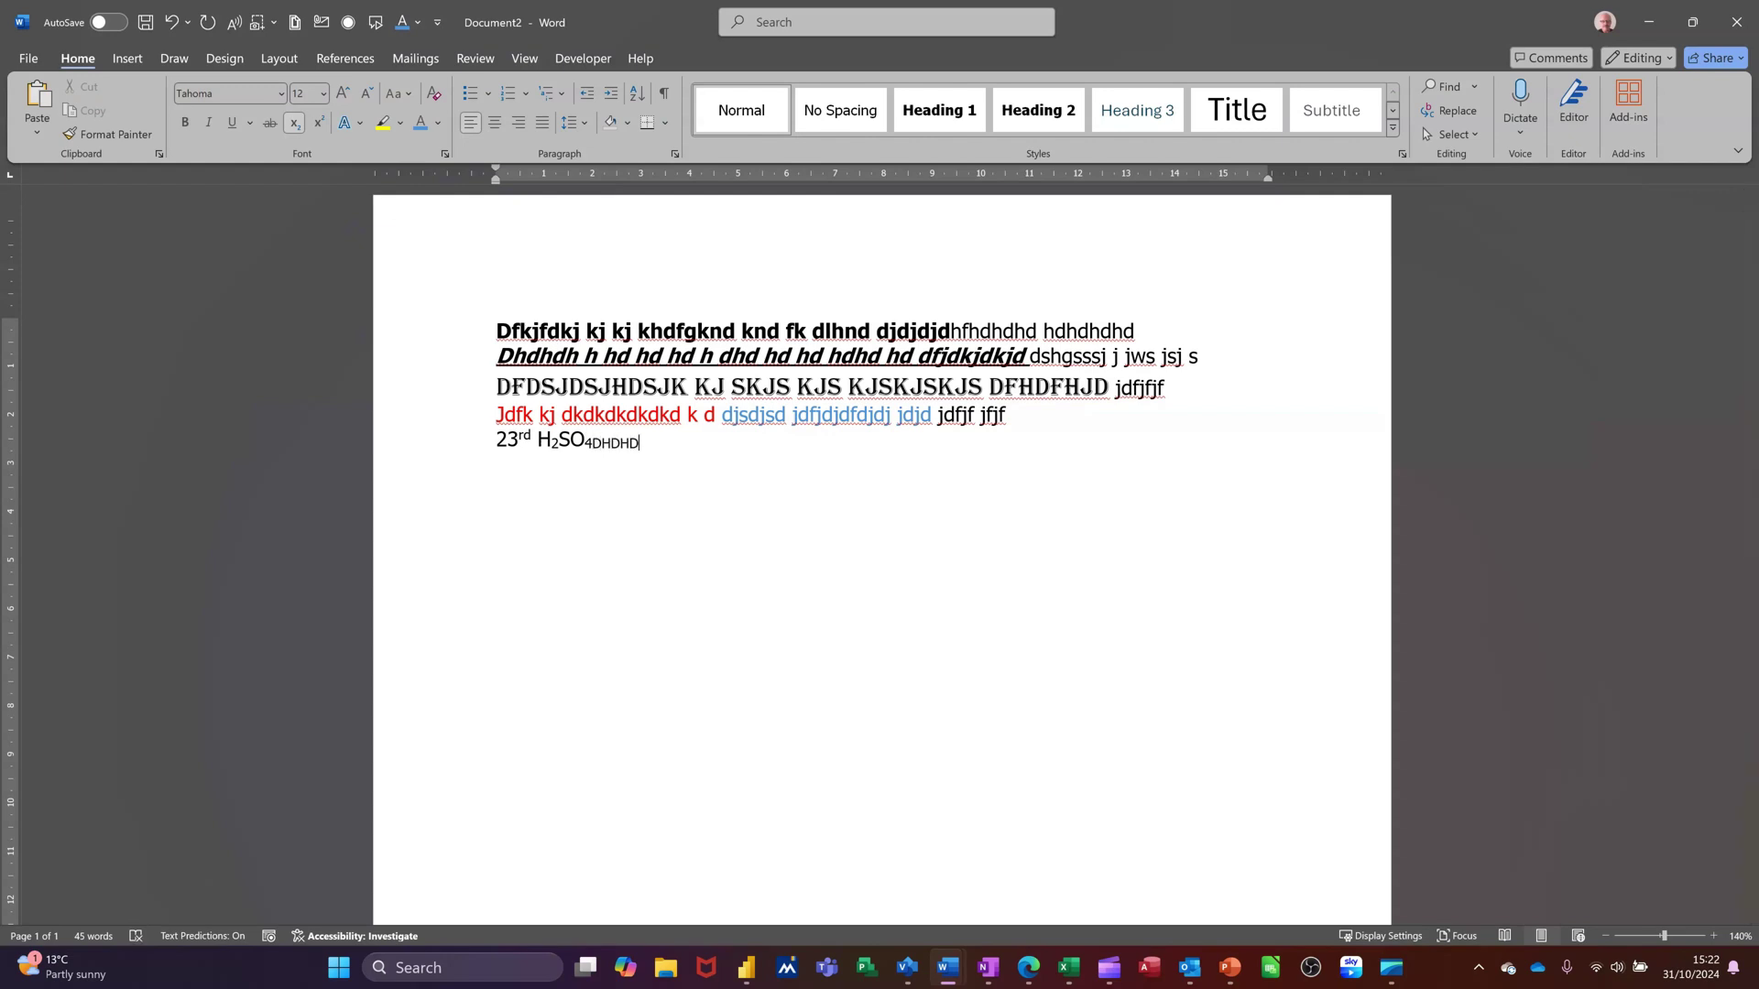
text(dgdgdg)
key(BackSpace)
key(BackSpace)
key(BackSpace)
key(BackSpace)
key(BackSpace)
key(BackSpace)
key(BackSpace)
key(BackSpace)
key(BackSpace)
key(BackSpace)
key(BackSpace)
key(ctrl+equal)
text(dhdhdjdjd)
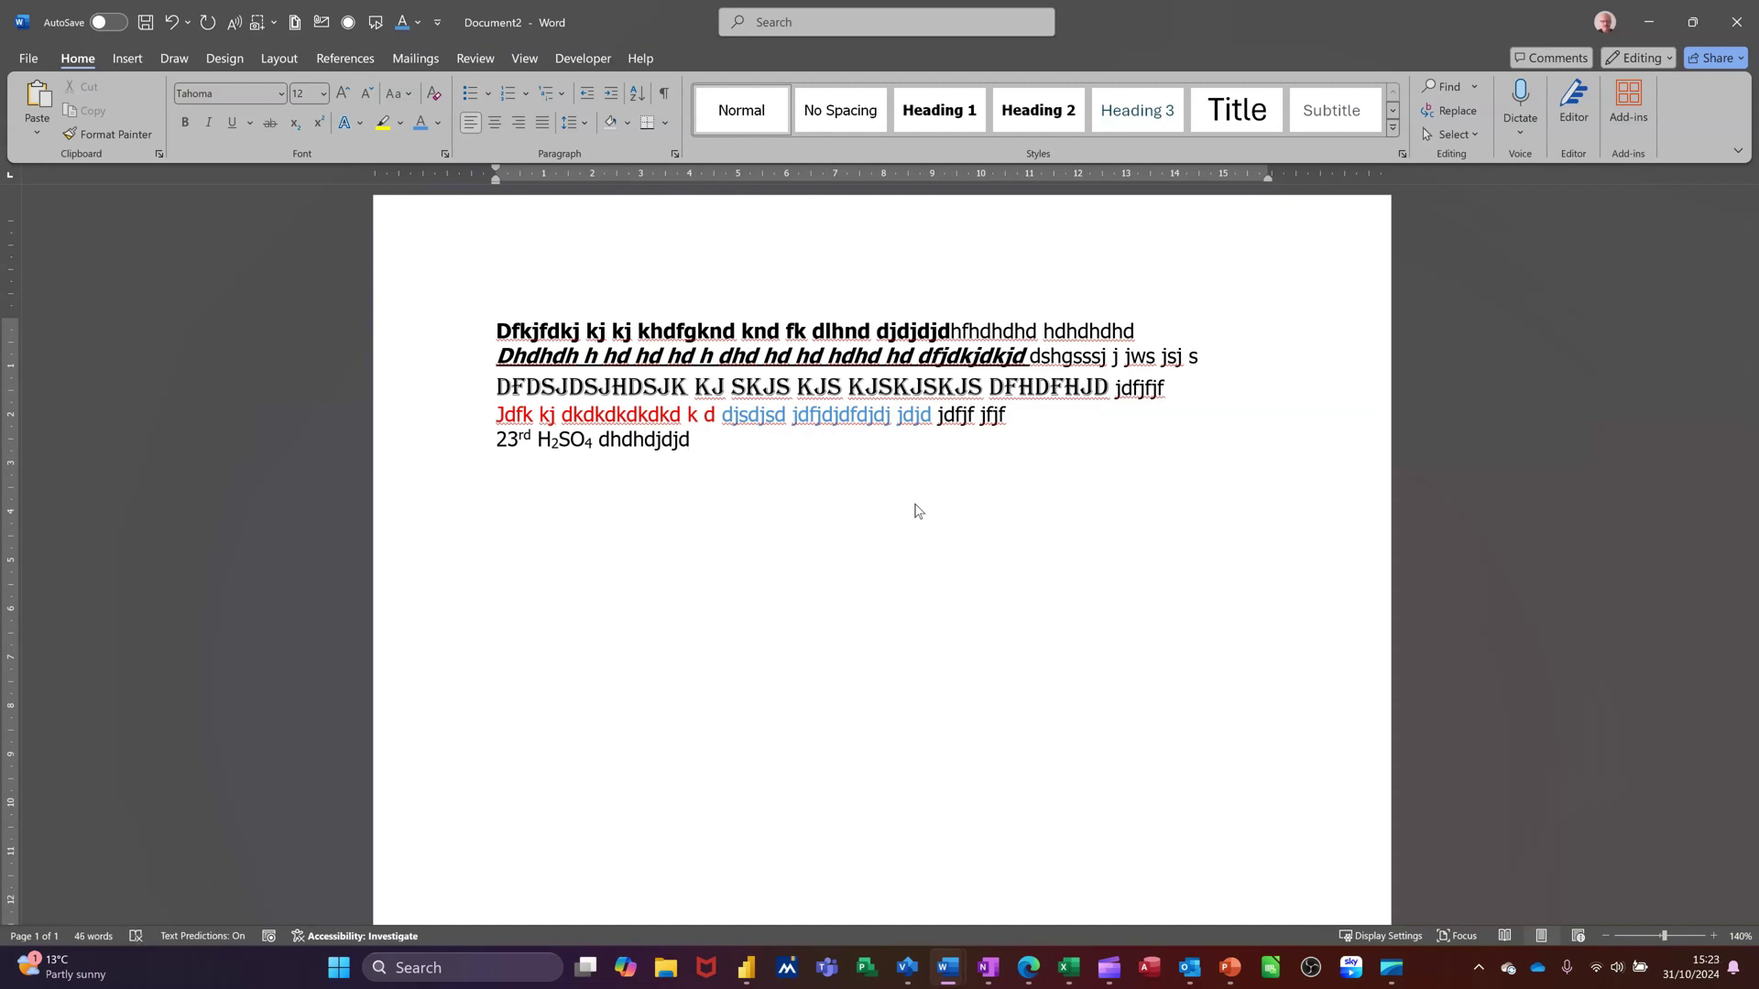
key(Return)
text(23)
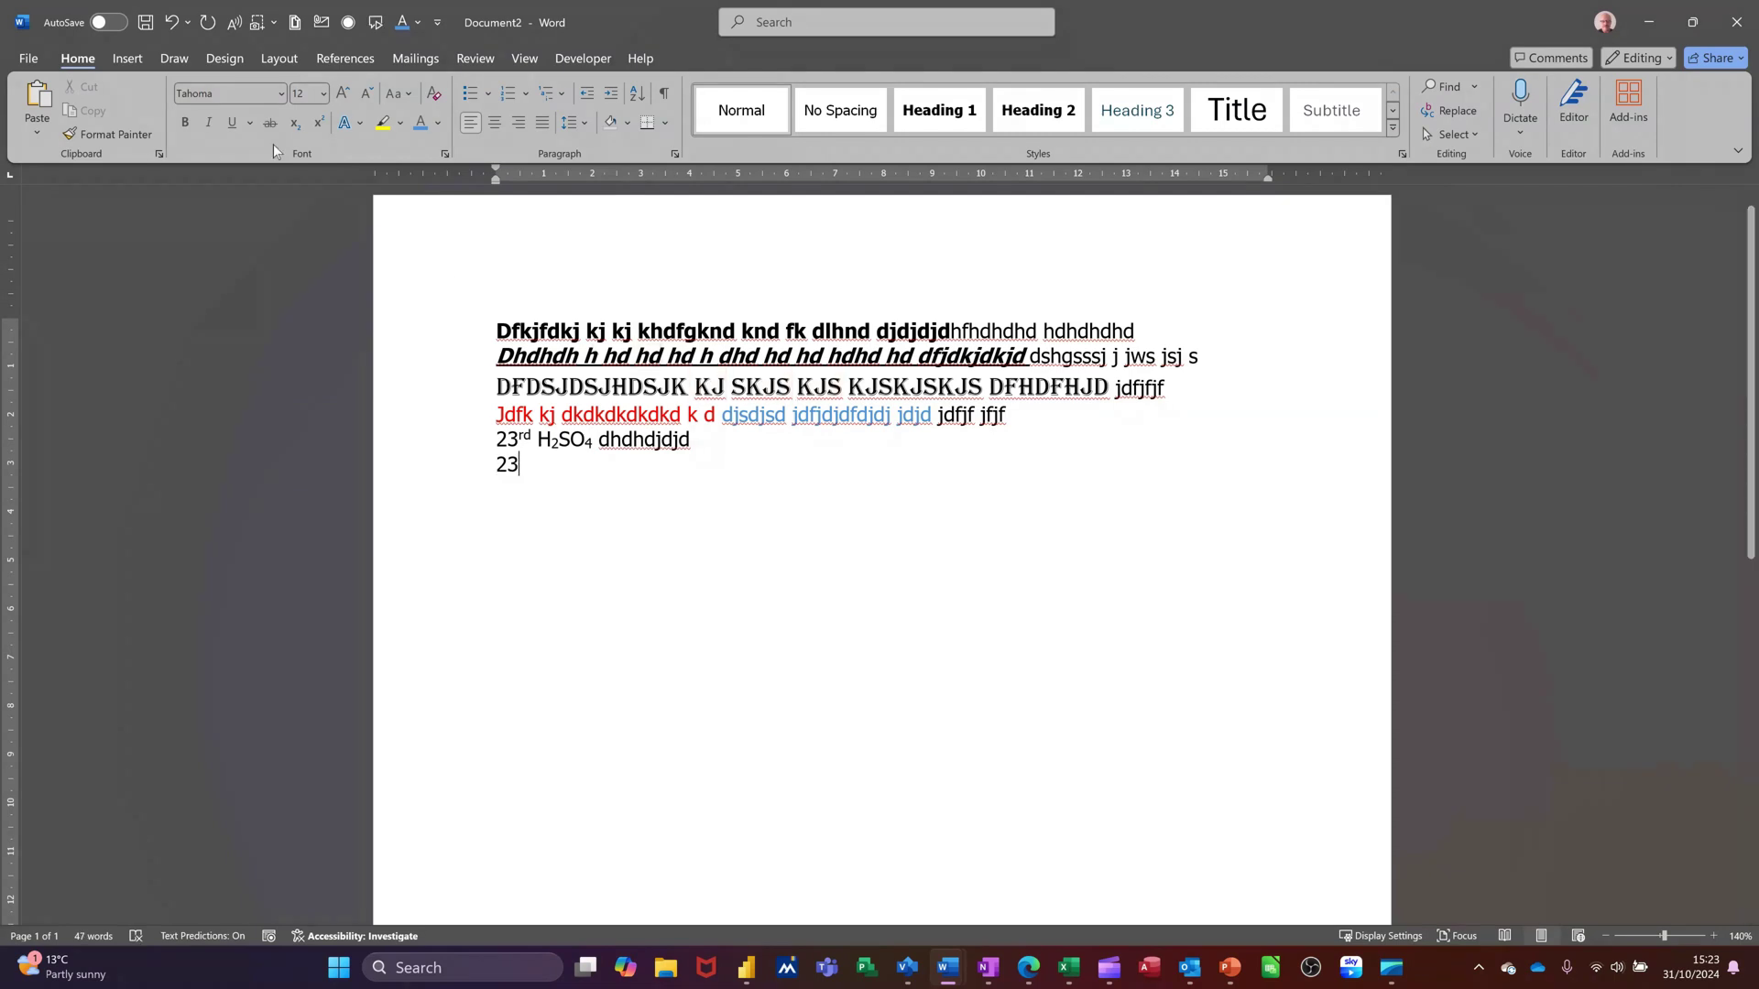
- Insert a degree sign from the Symbol dialog after 23 to read '23°', then close the dialog
click(122, 61)
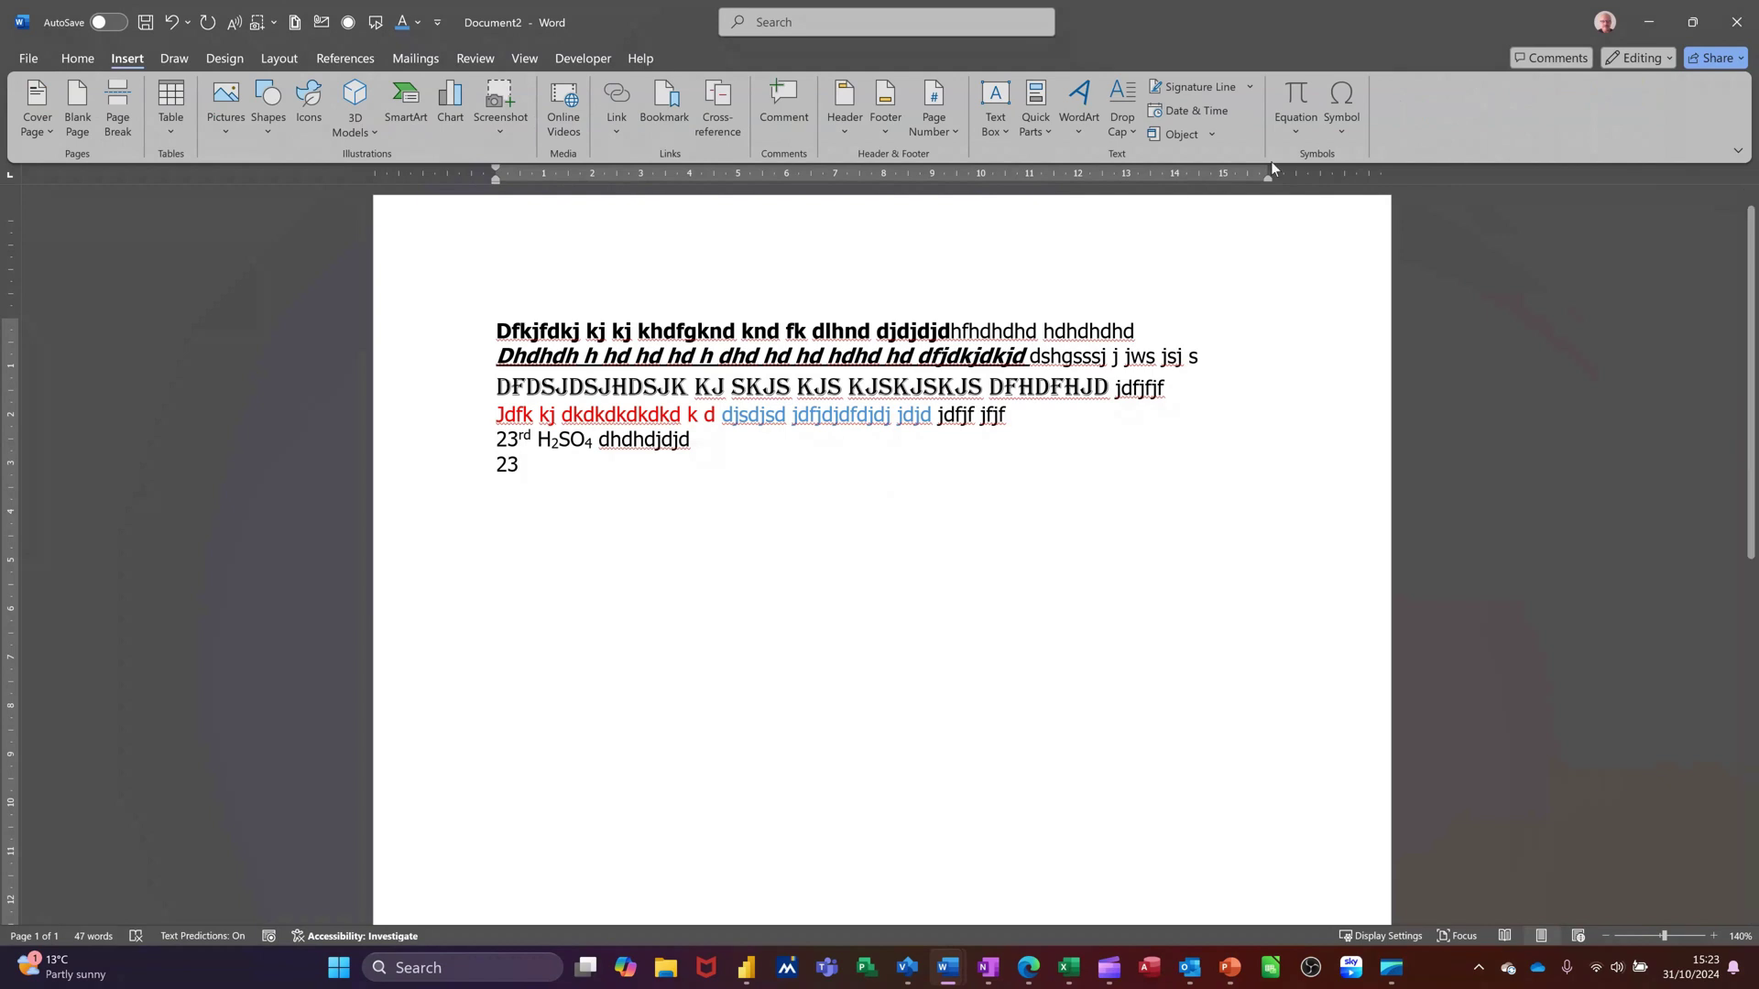
click(1343, 95)
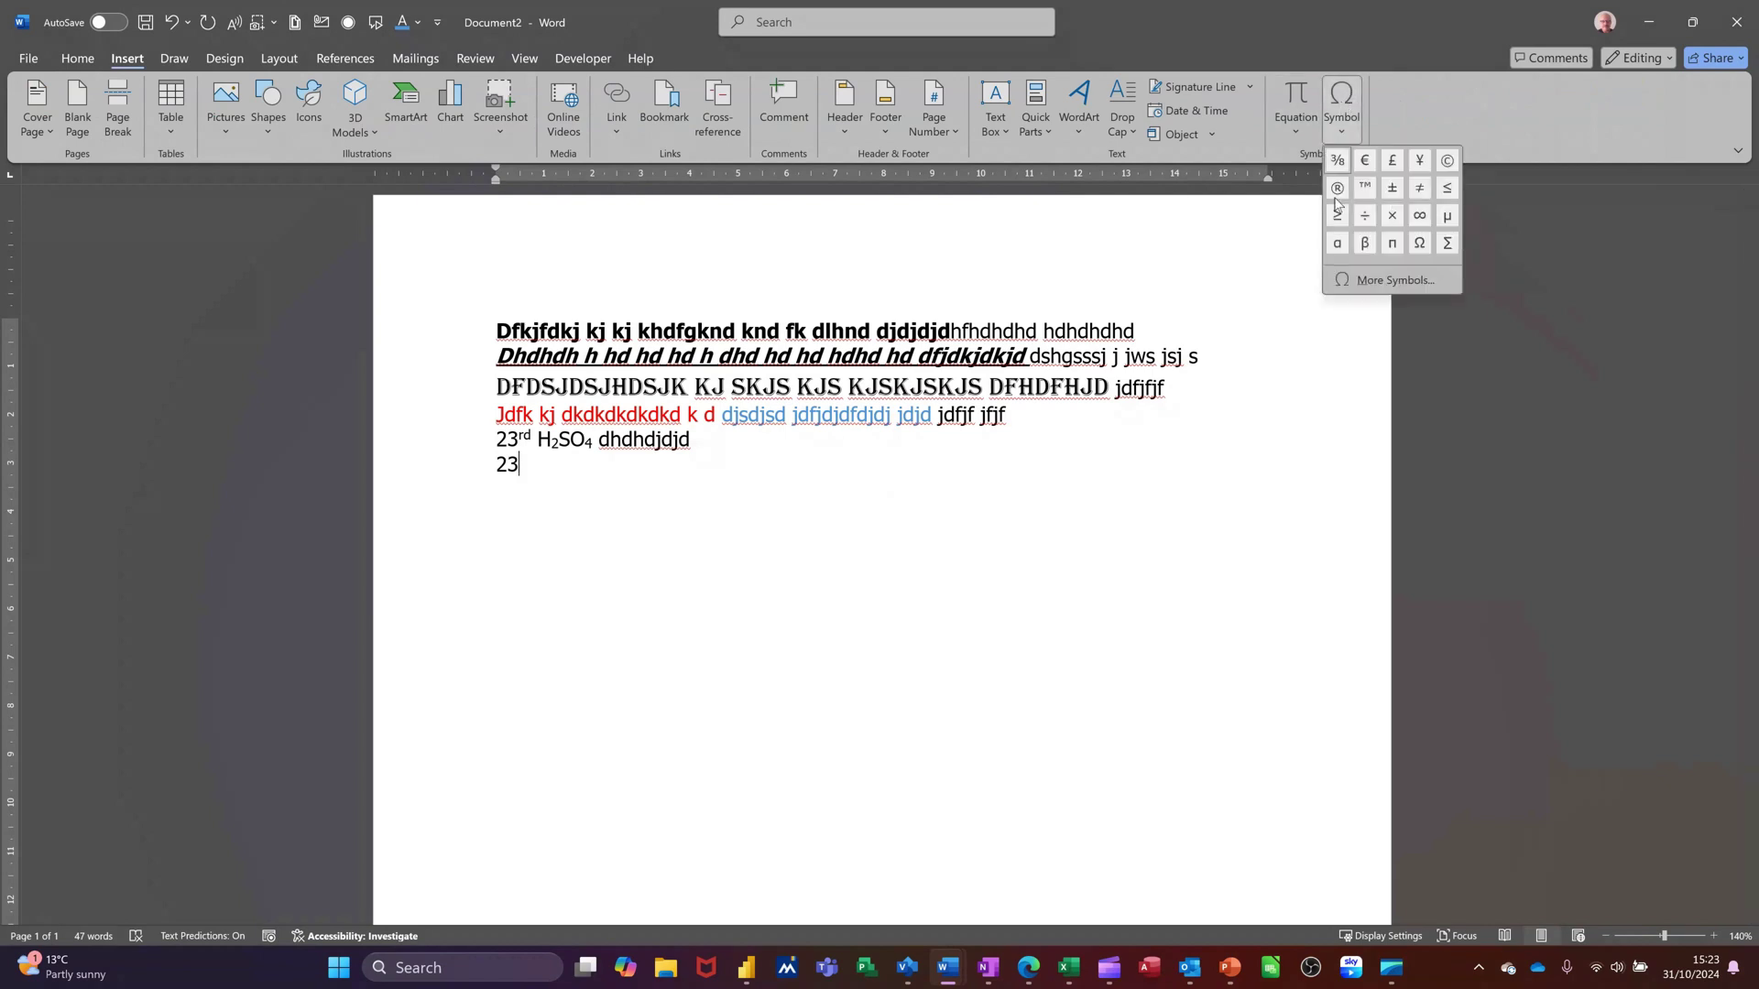
click(1391, 280)
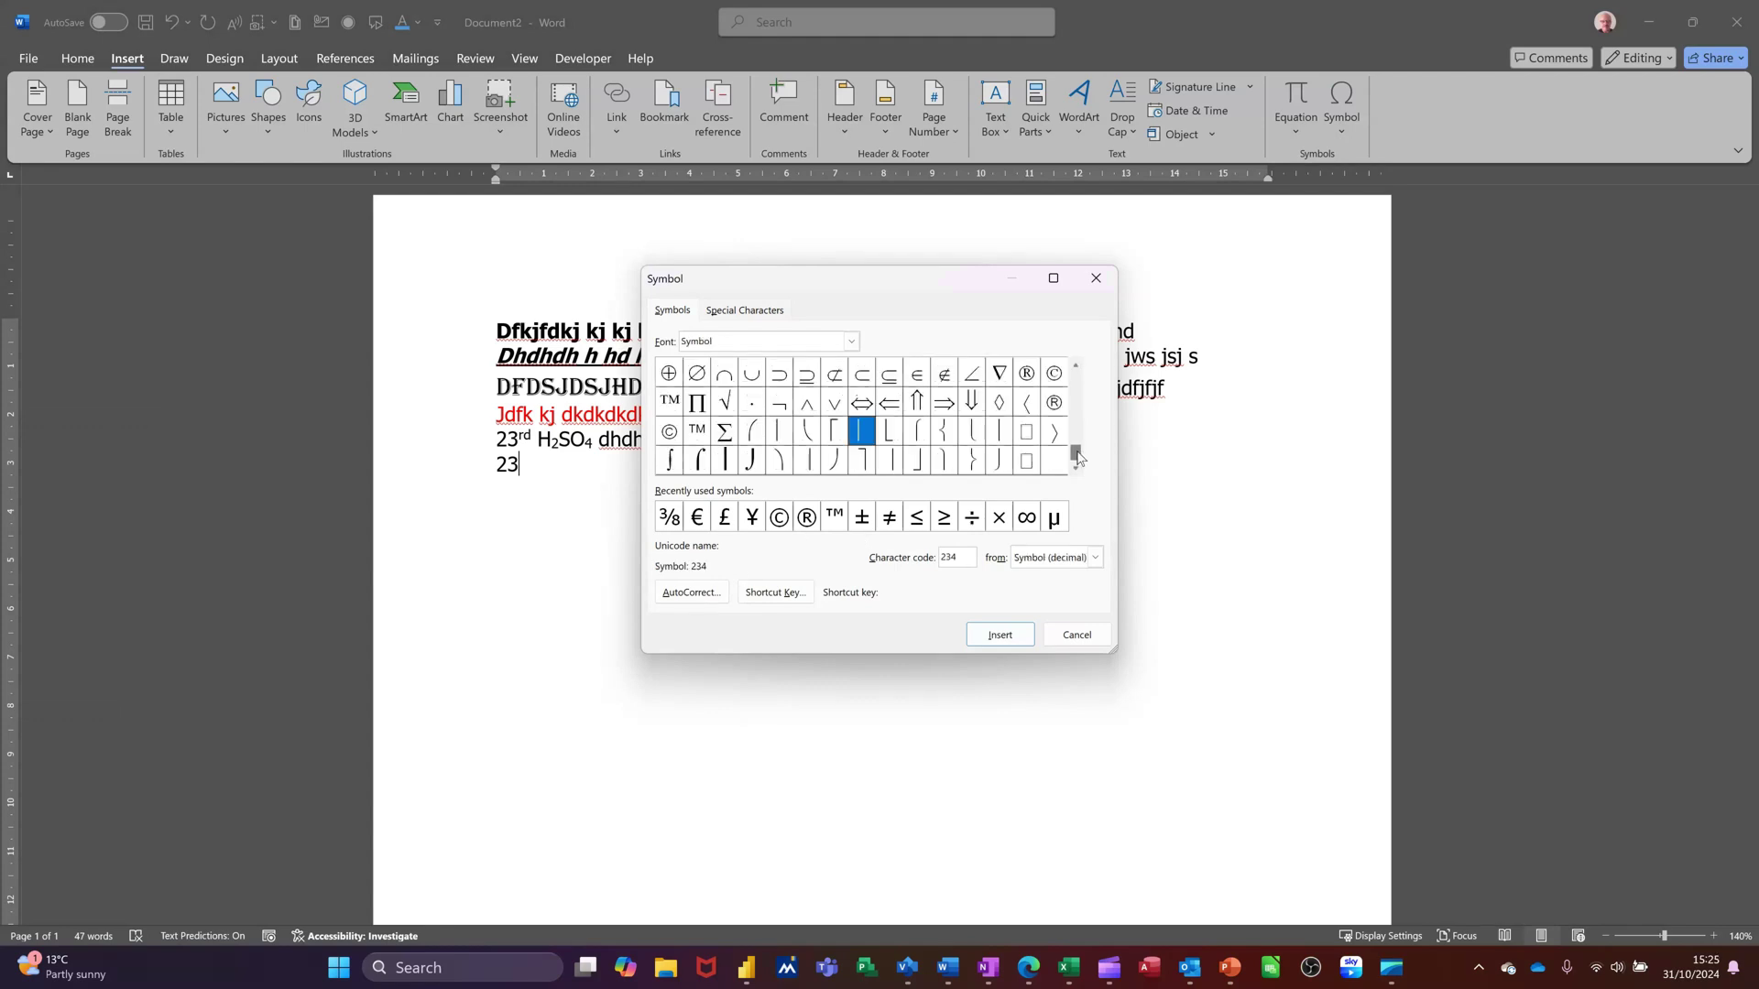
drag(1078, 458, 1078, 432)
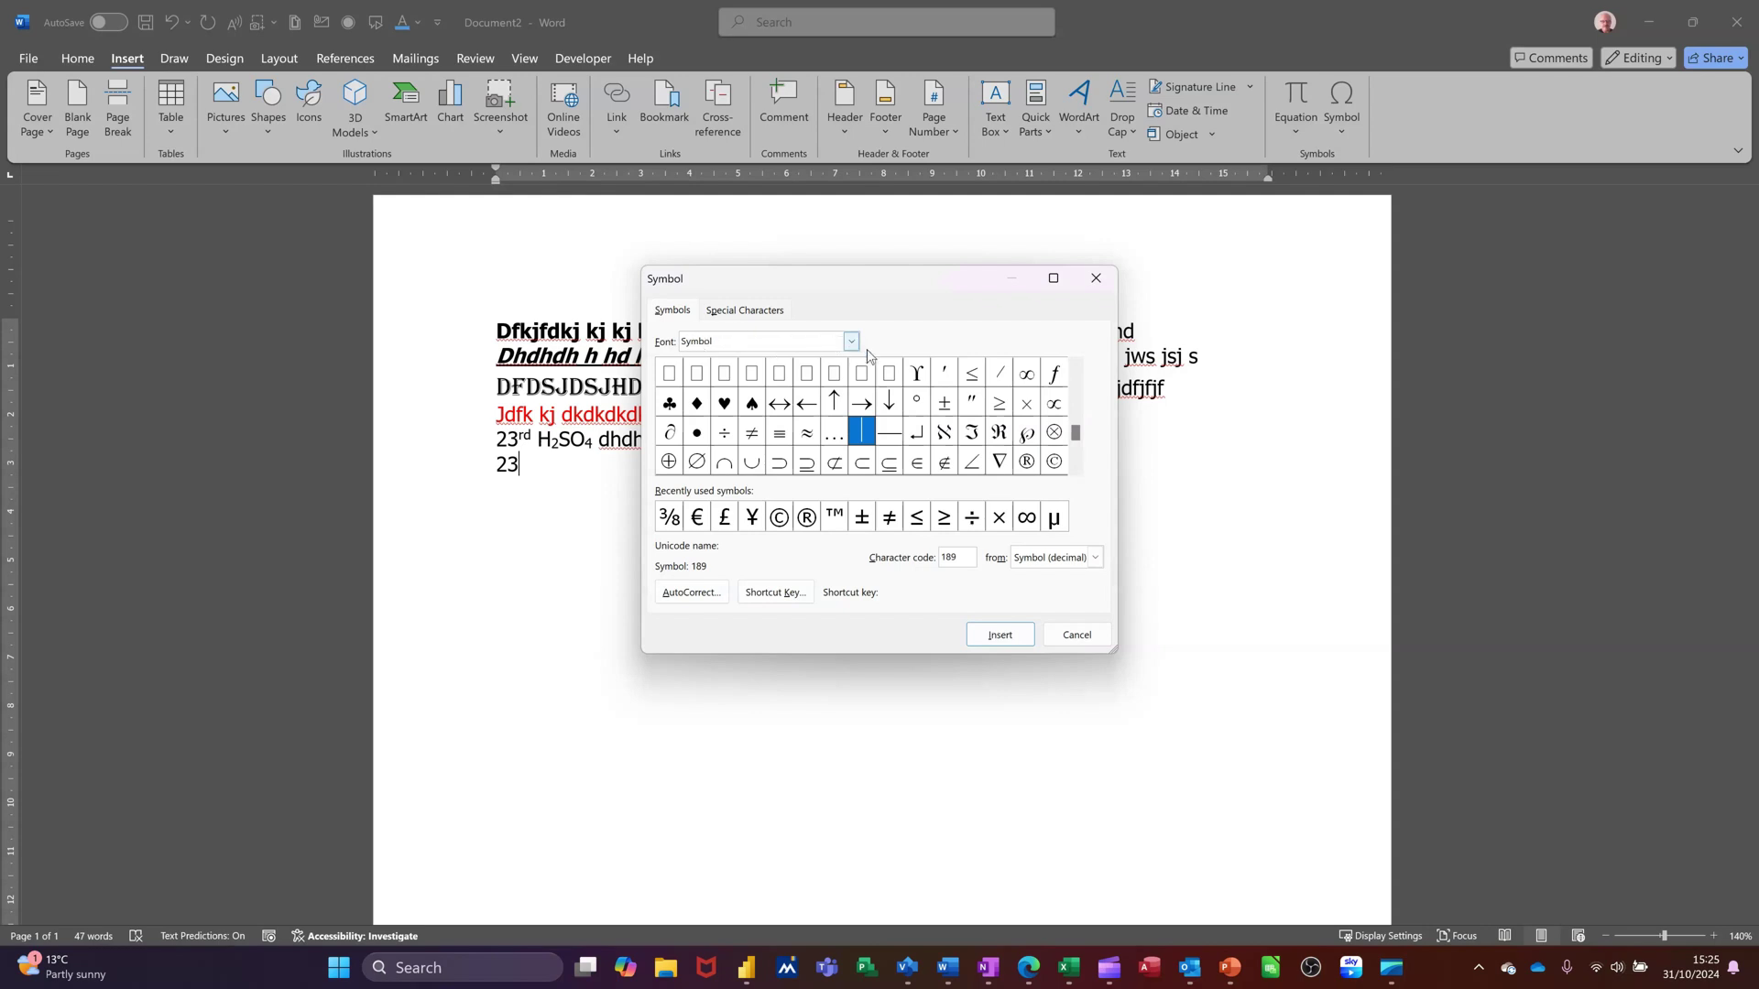
click(918, 403)
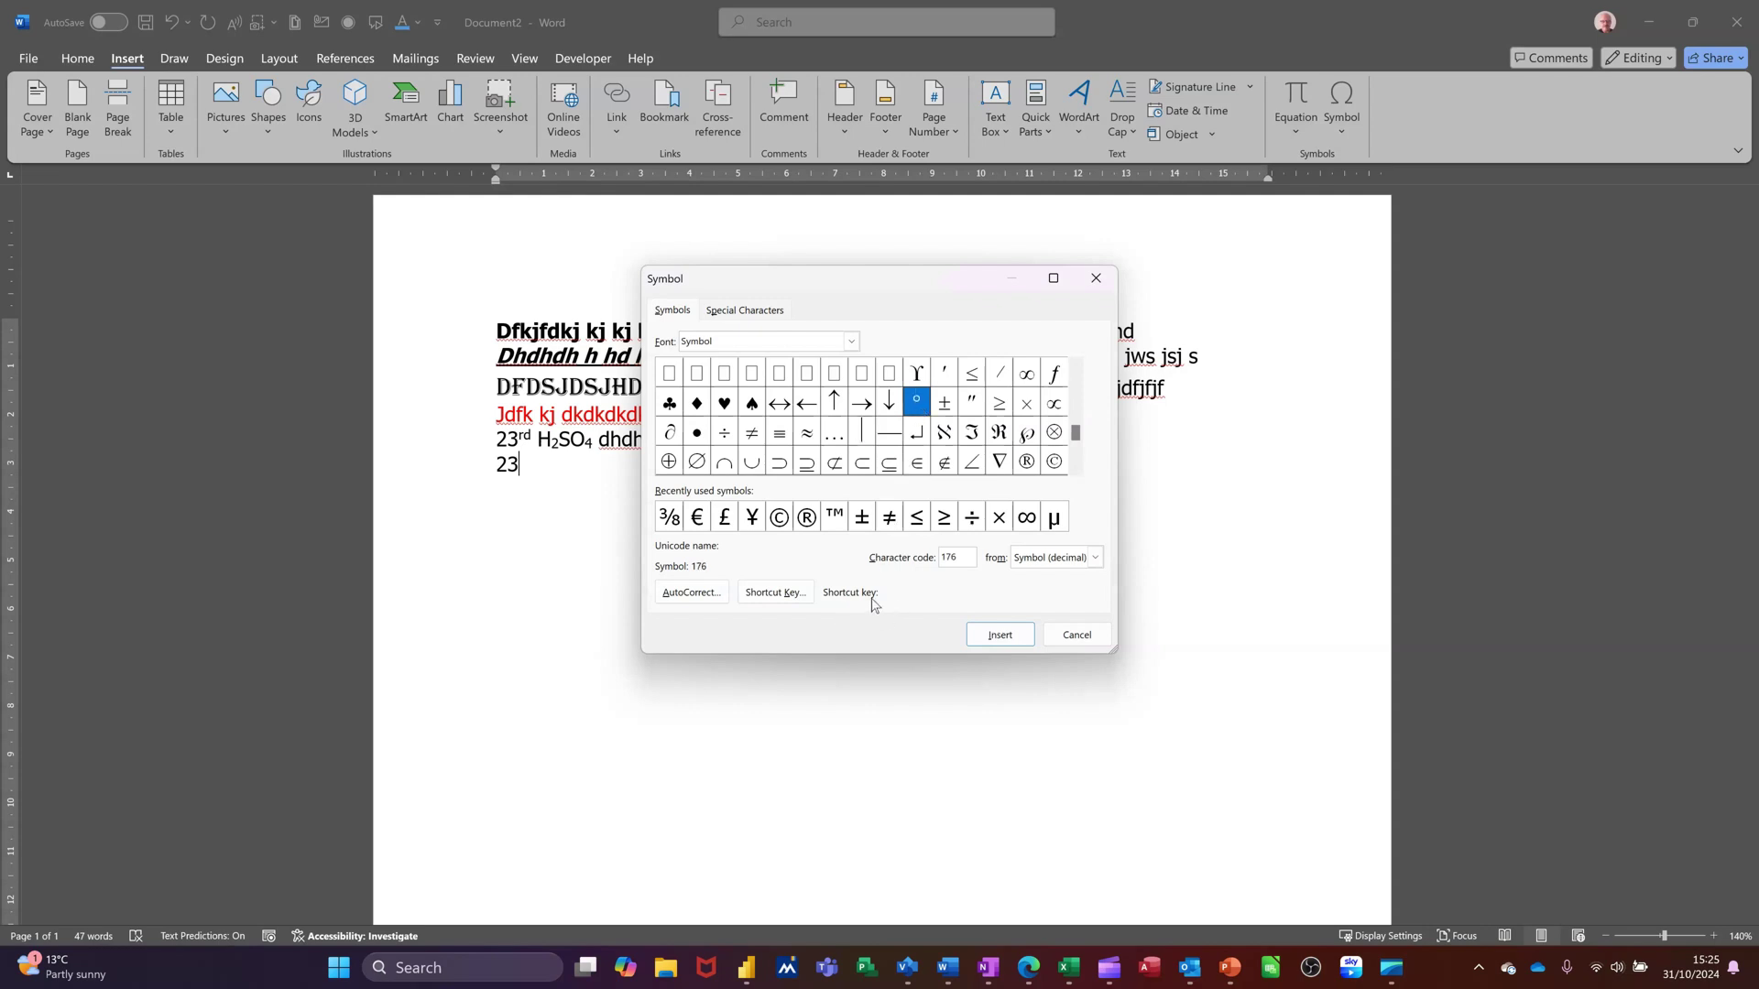
click(1001, 635)
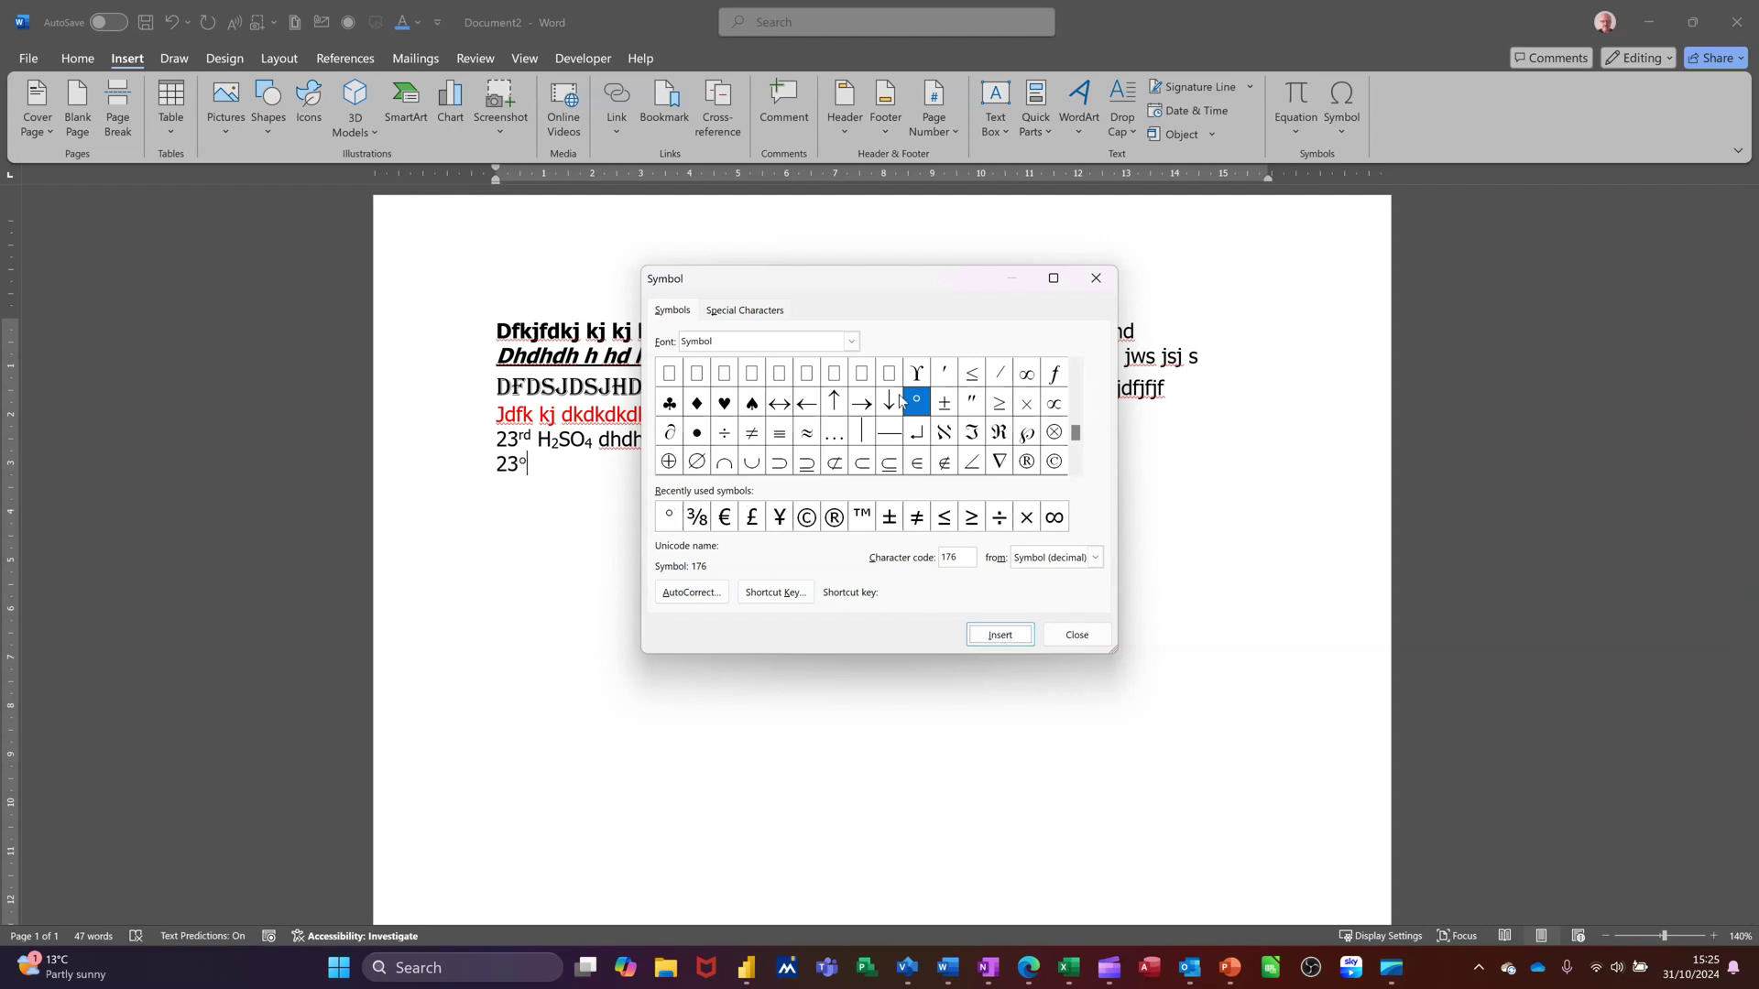
click(851, 342)
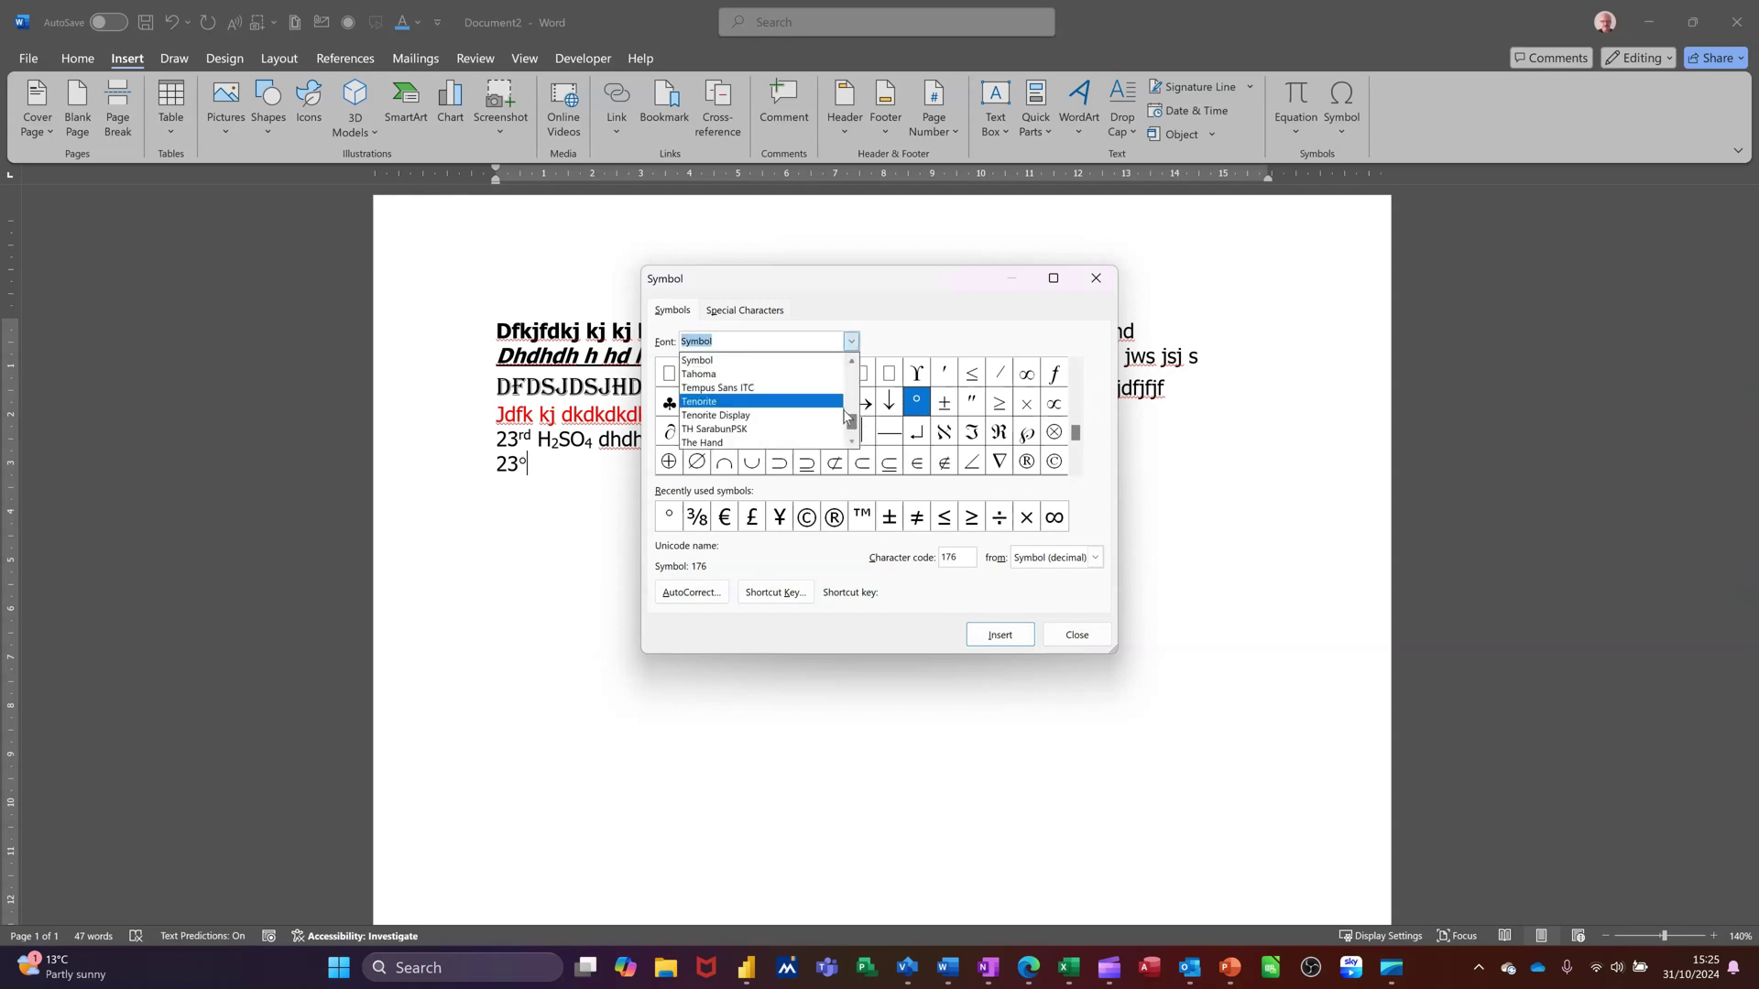
click(887, 347)
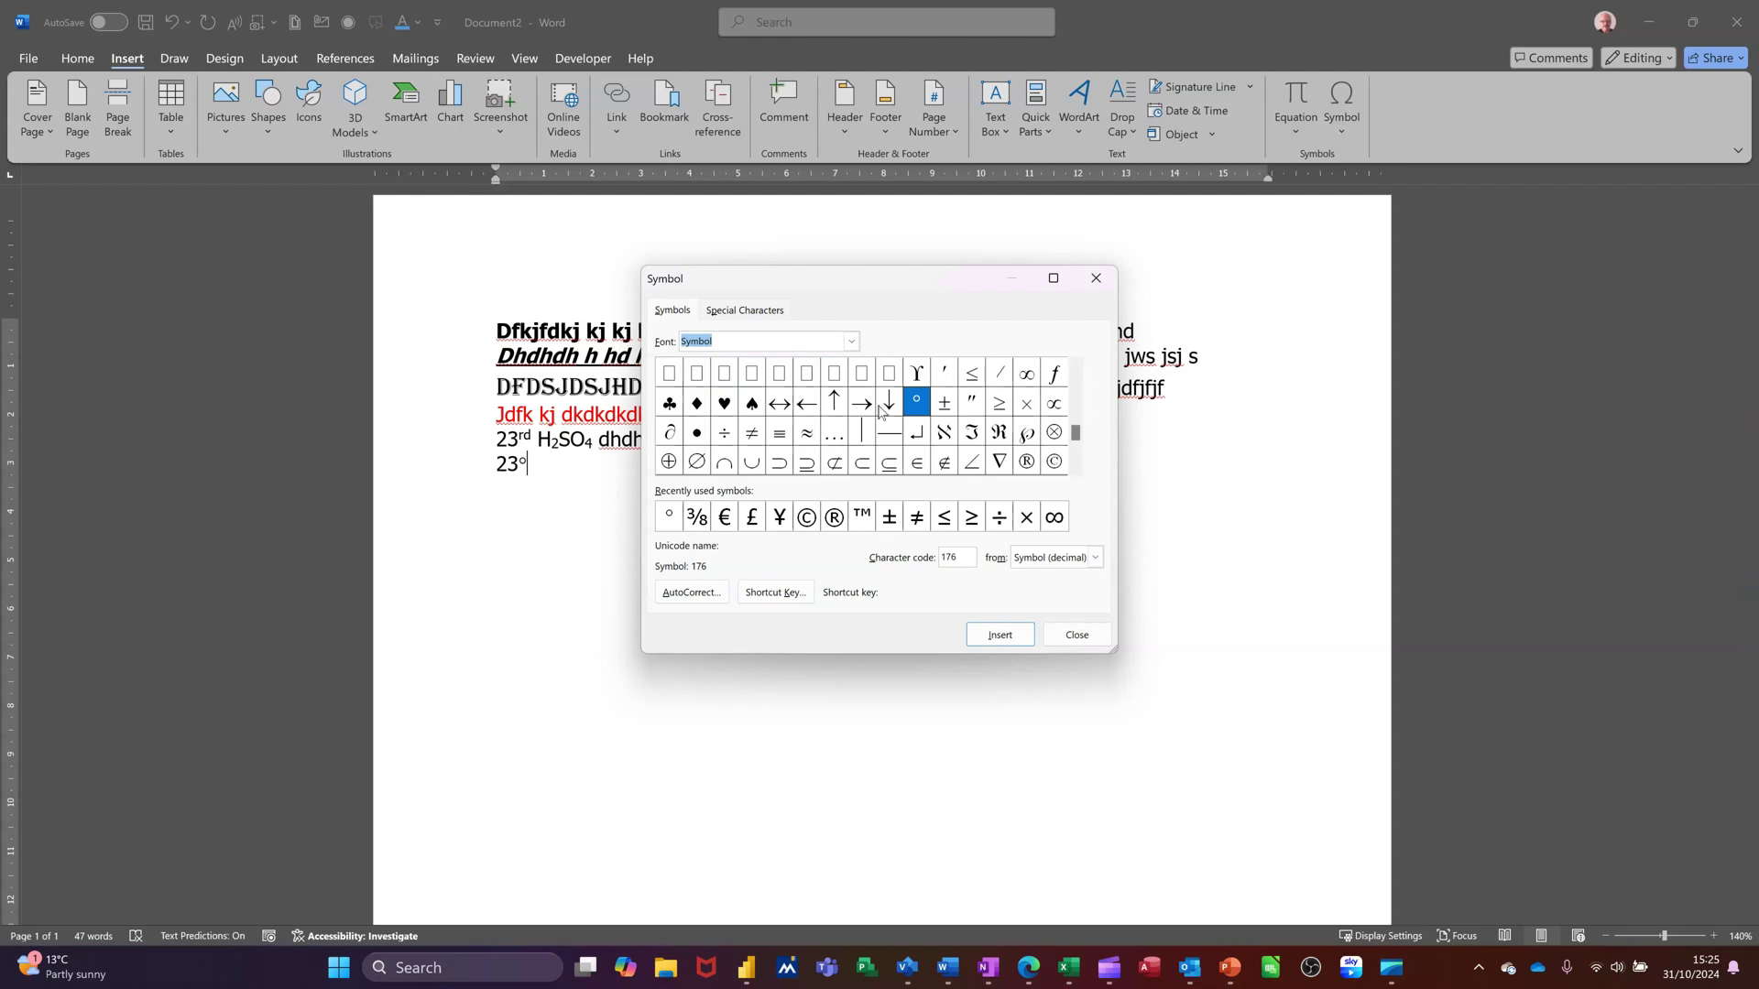
click(1061, 642)
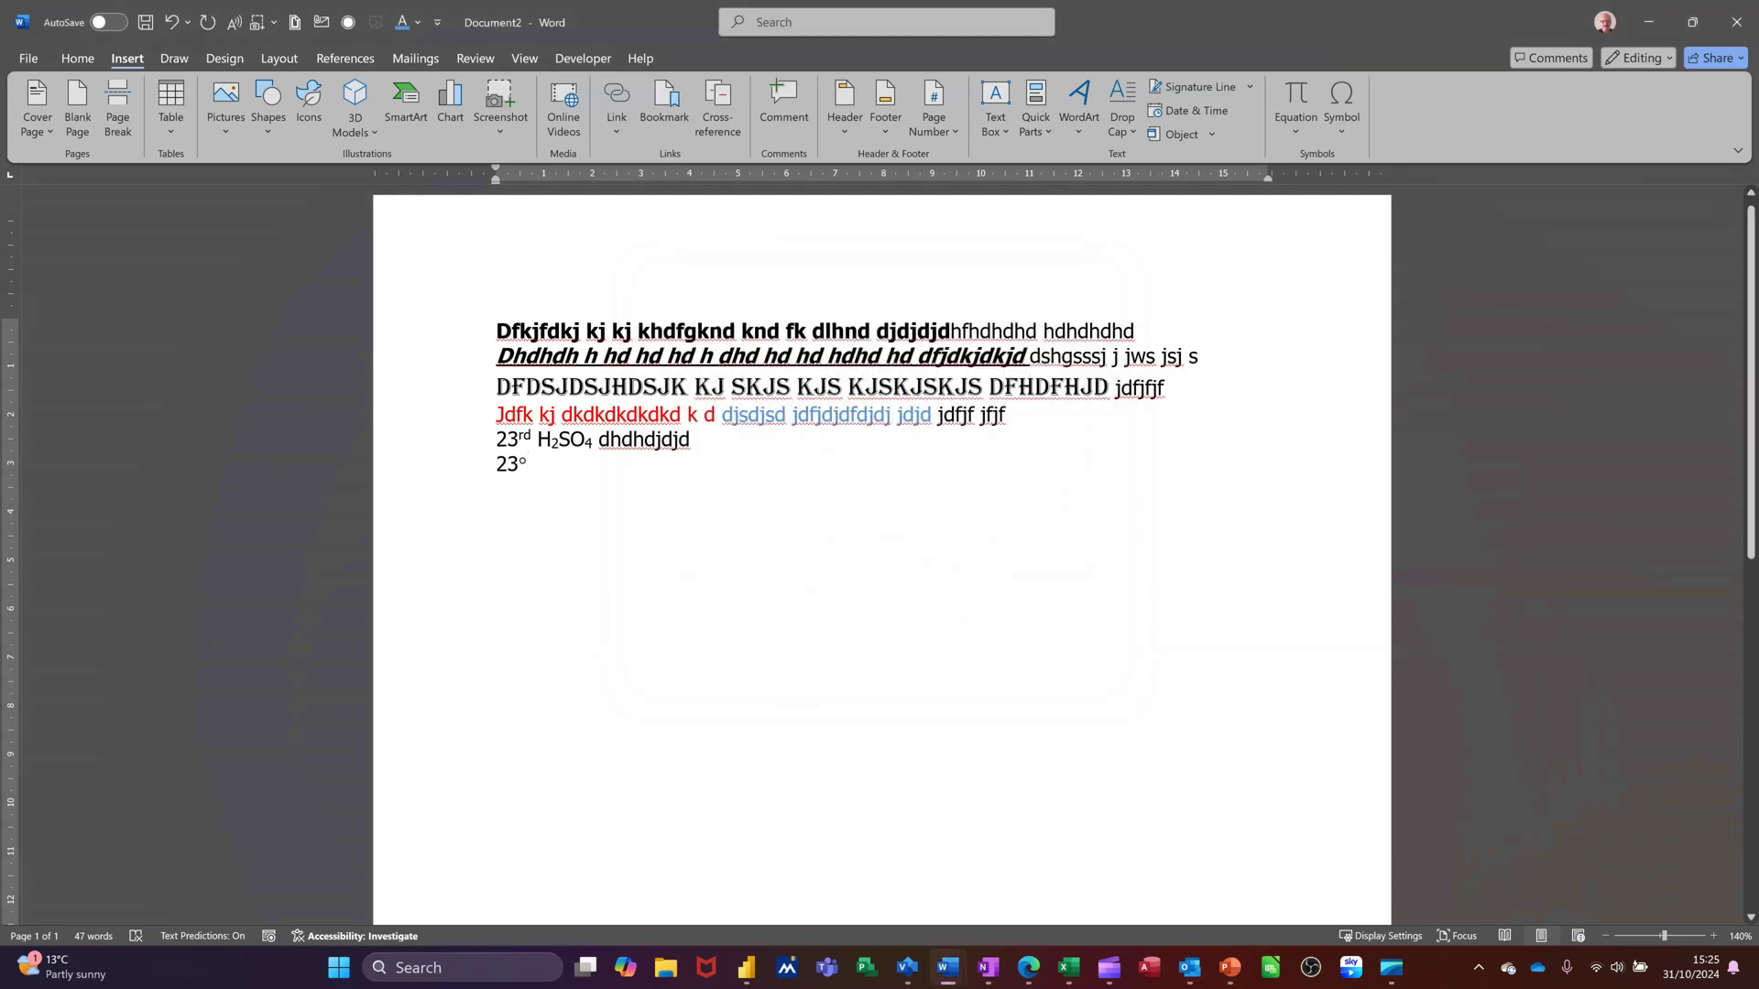
- Add the line 'dkdfkj kh dkjhbd kbdkbdkbn kjbdkb kdbd' and strike it through
key(Return)
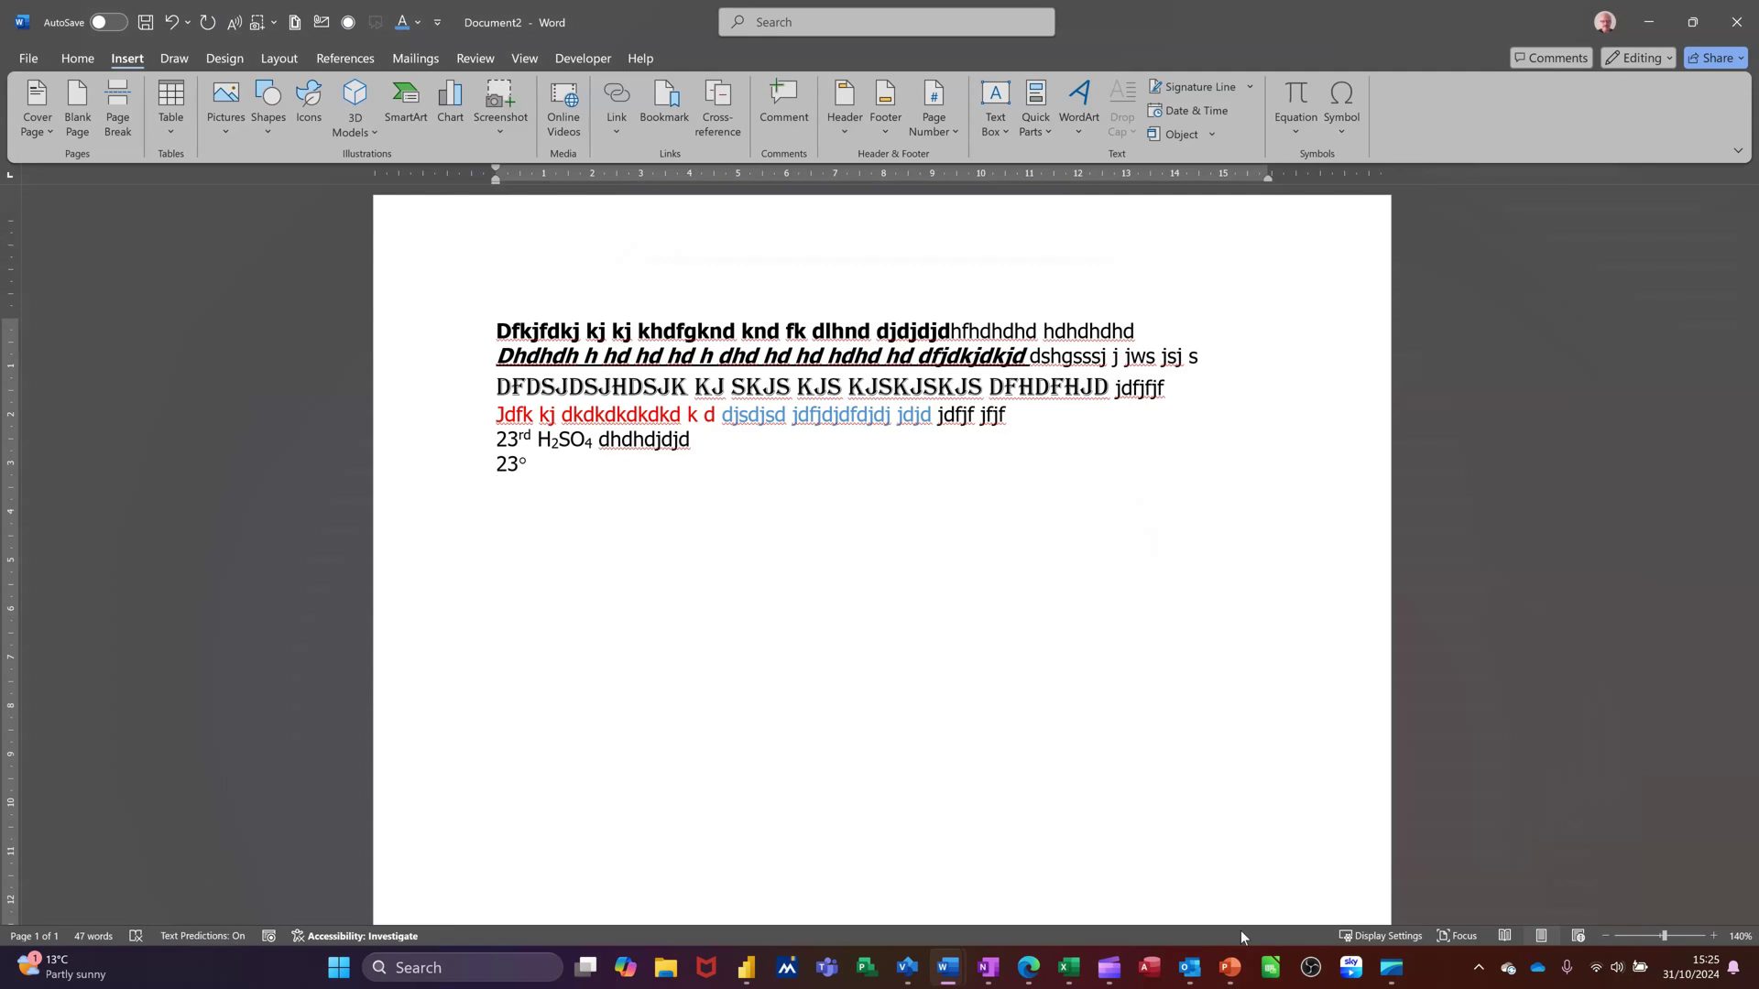
text(dkdfkj kh dkjhbd kbdkbdkbn kjbdkb kdbd)
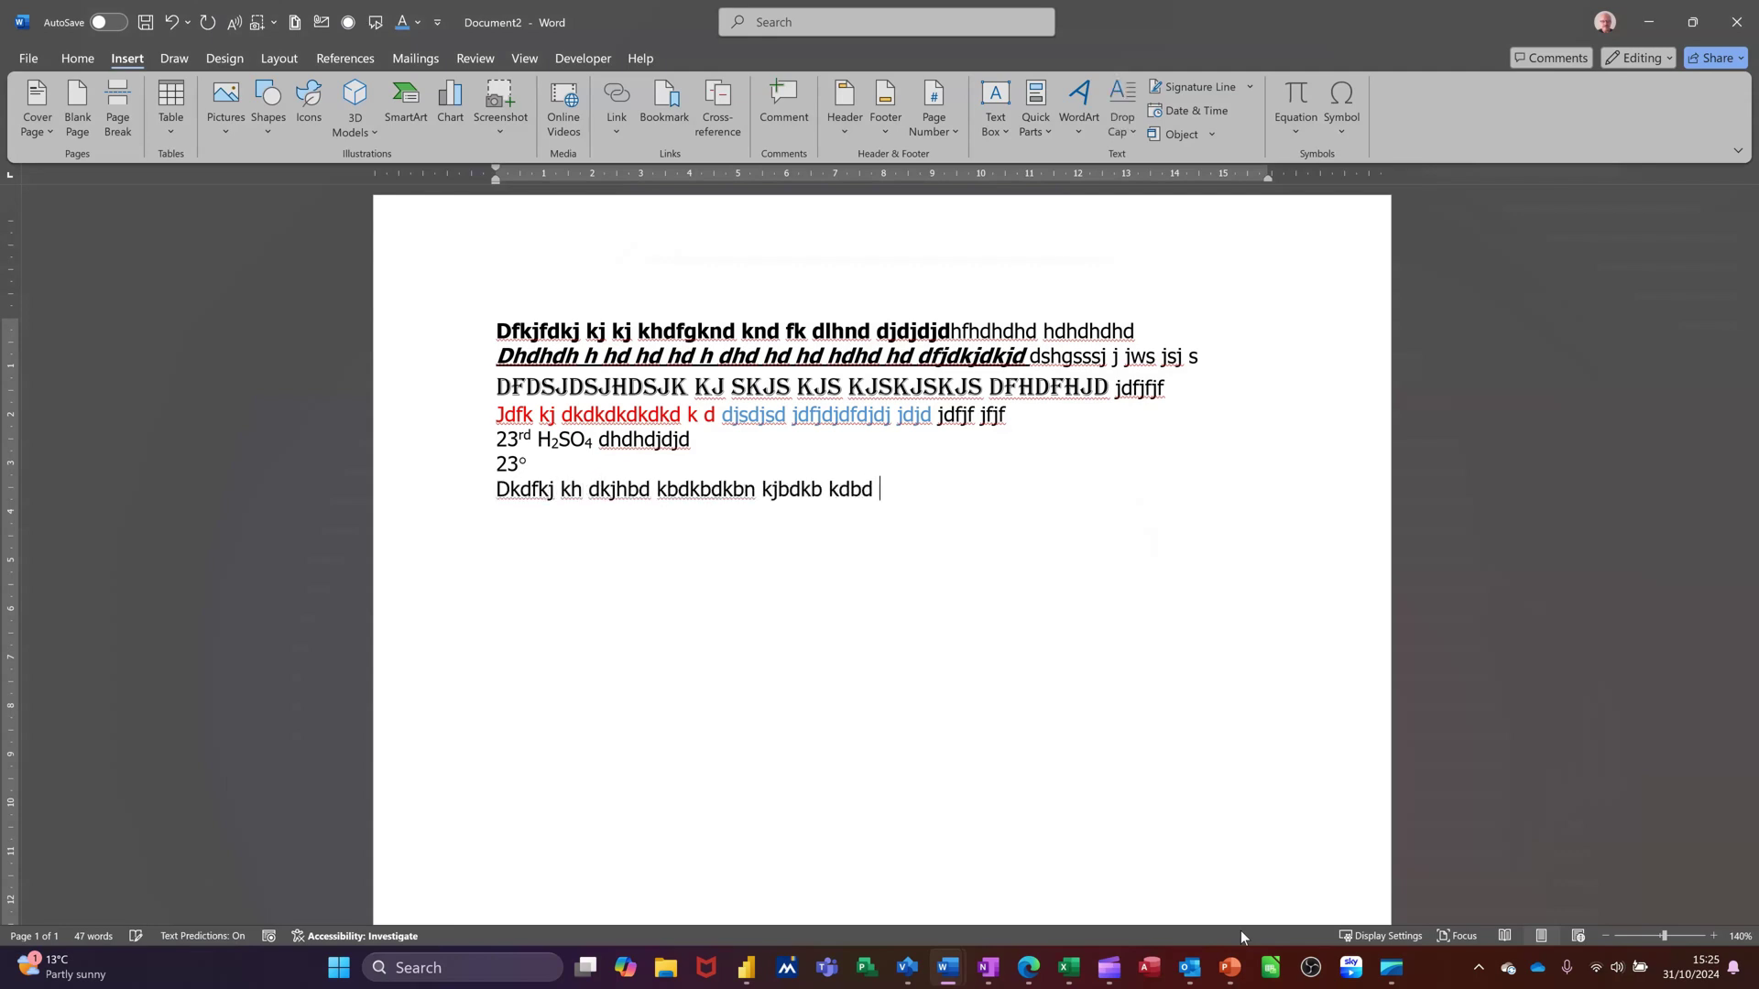
click(78, 57)
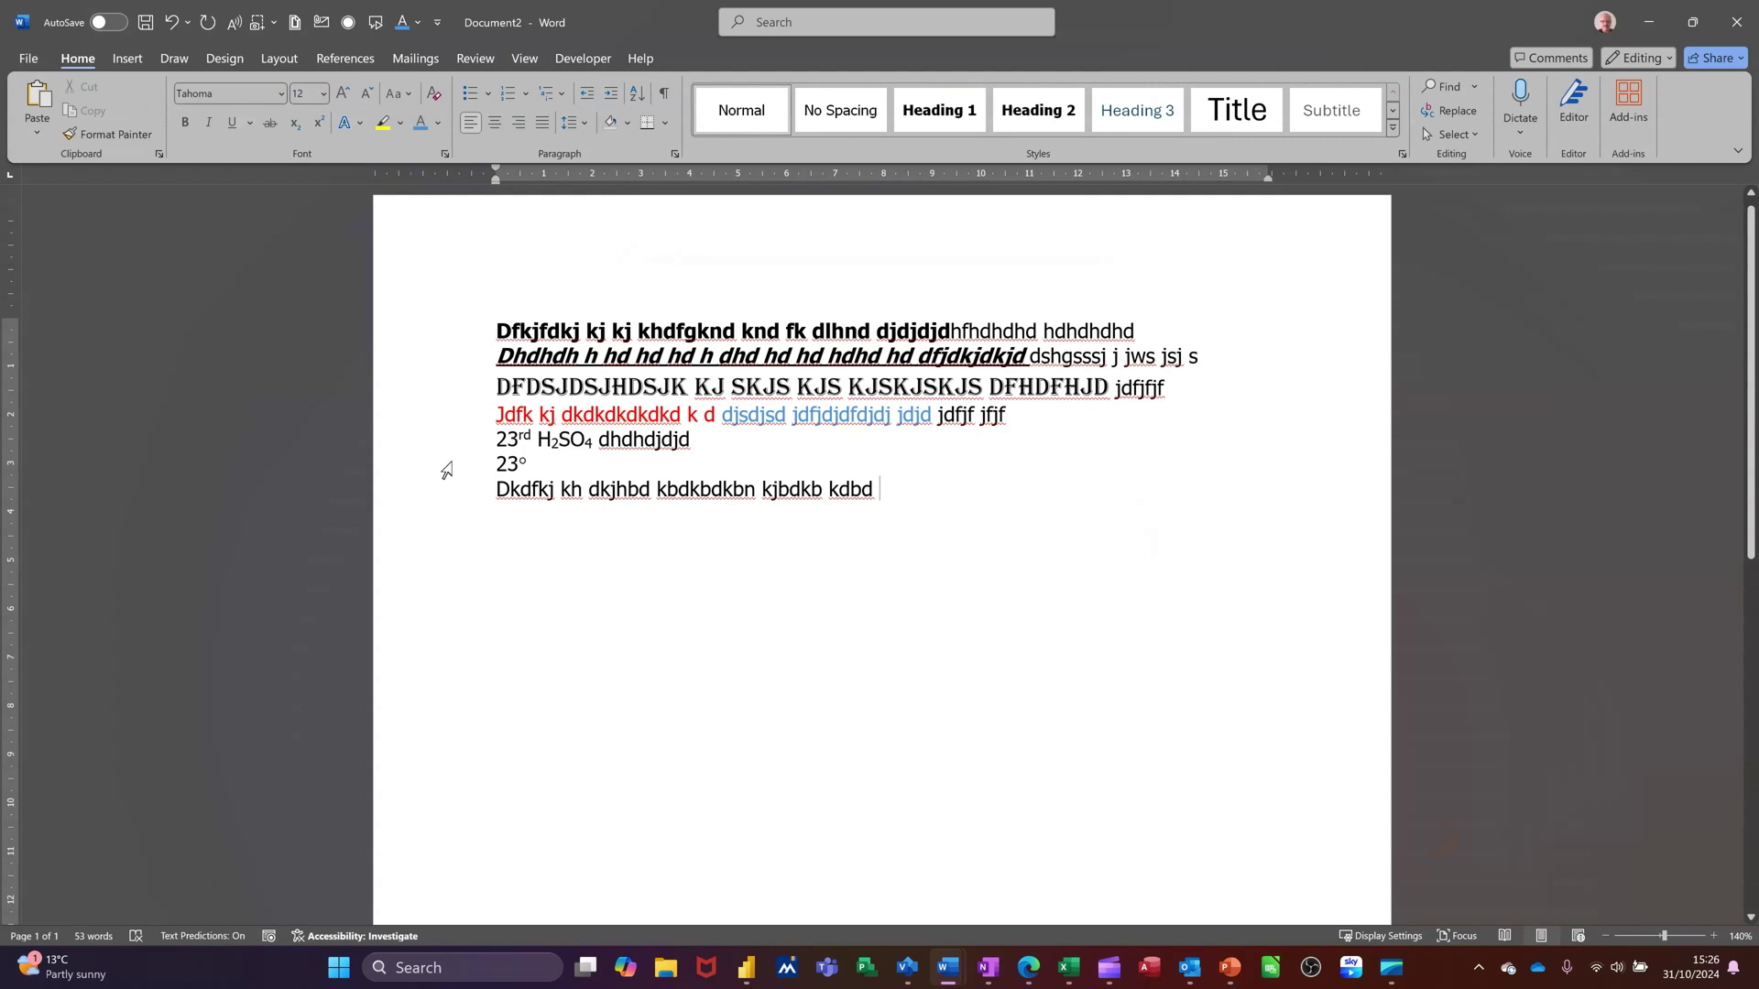
click(459, 488)
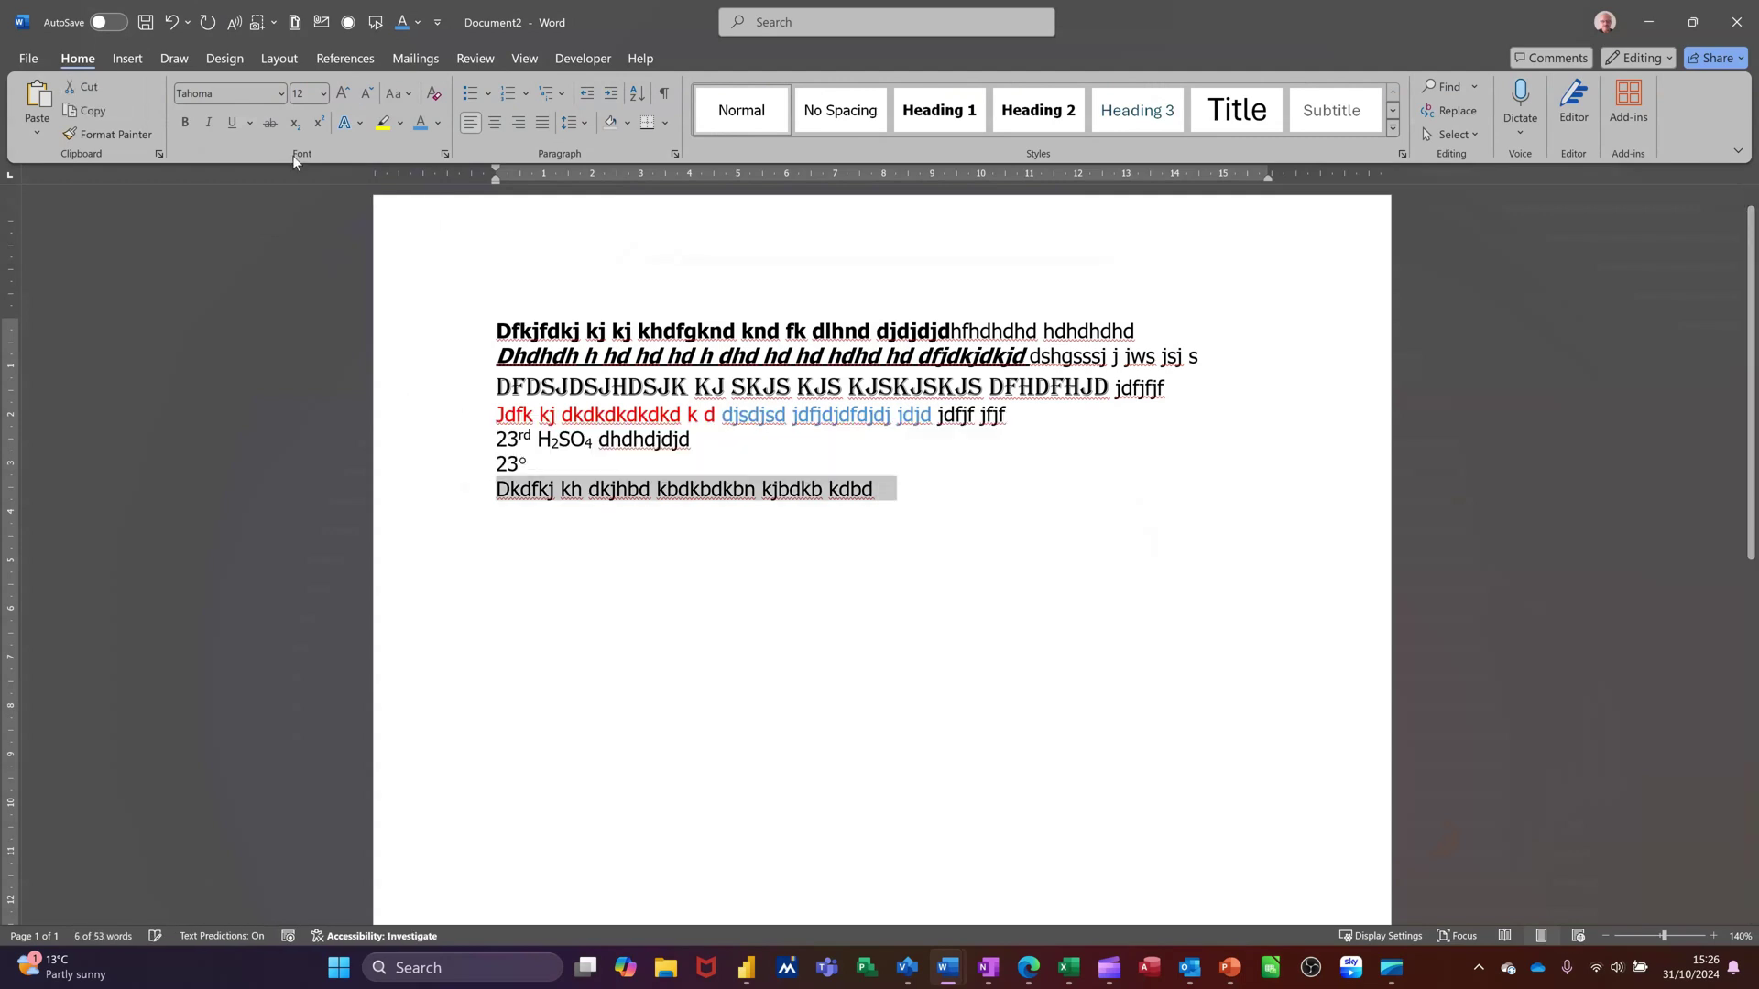
click(270, 123)
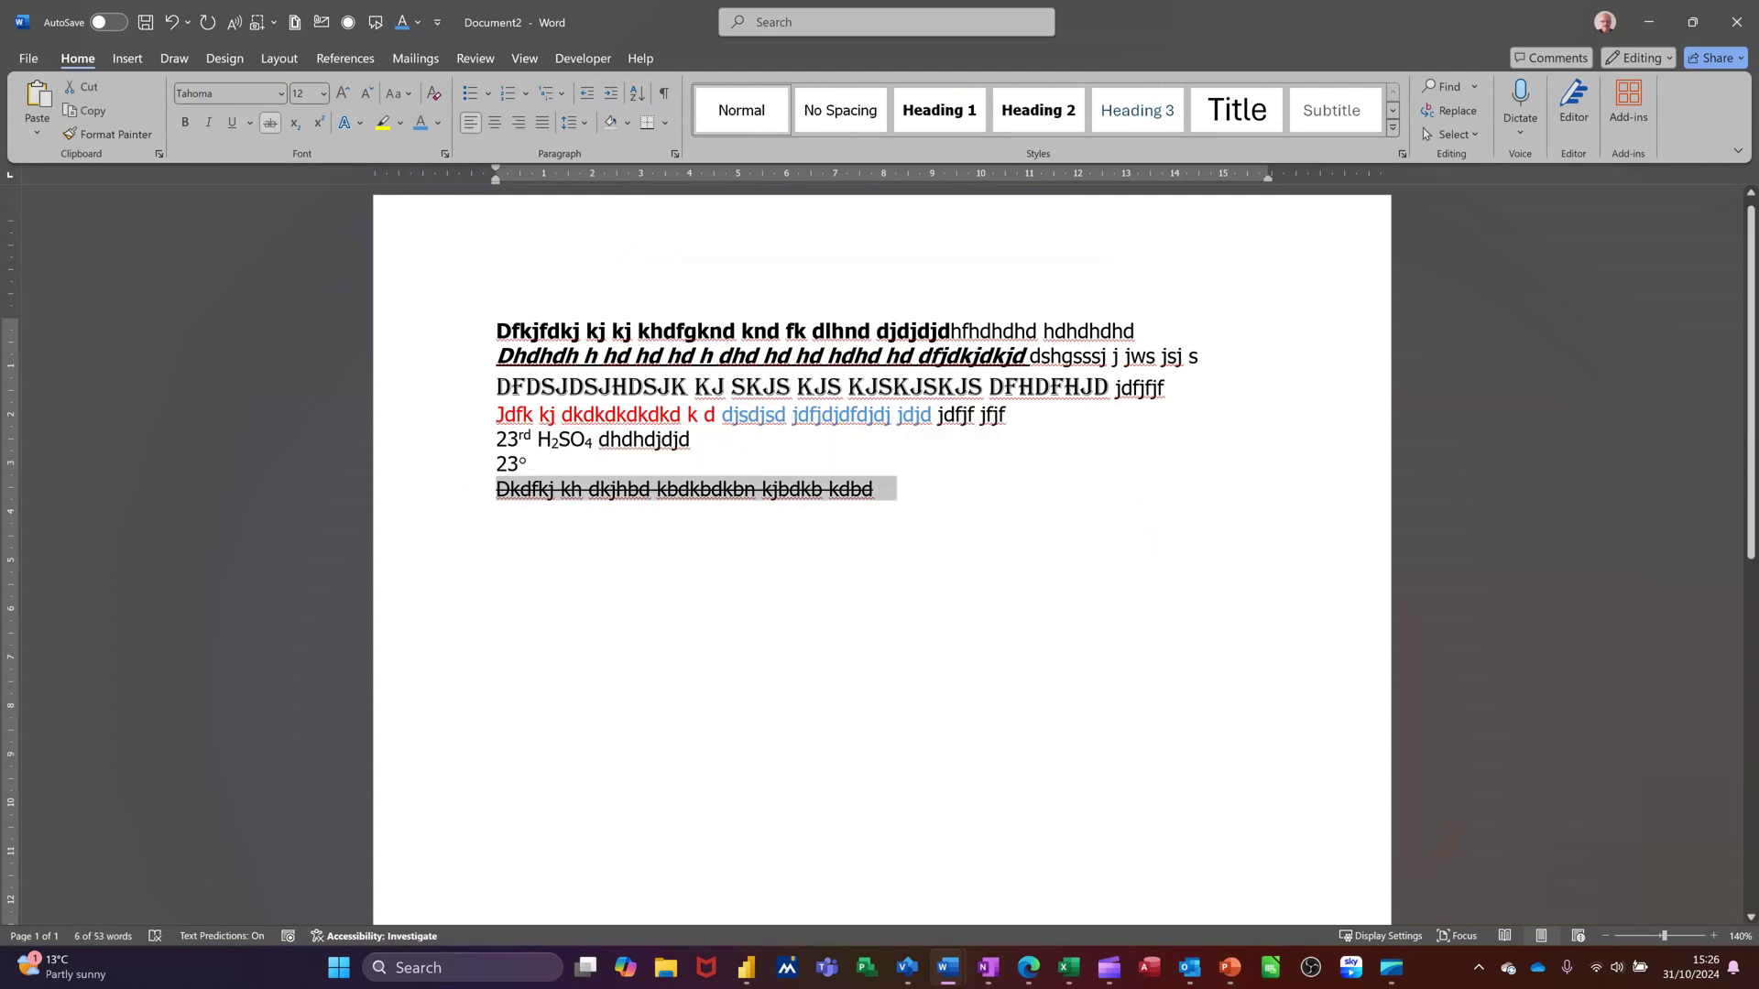
click(935, 493)
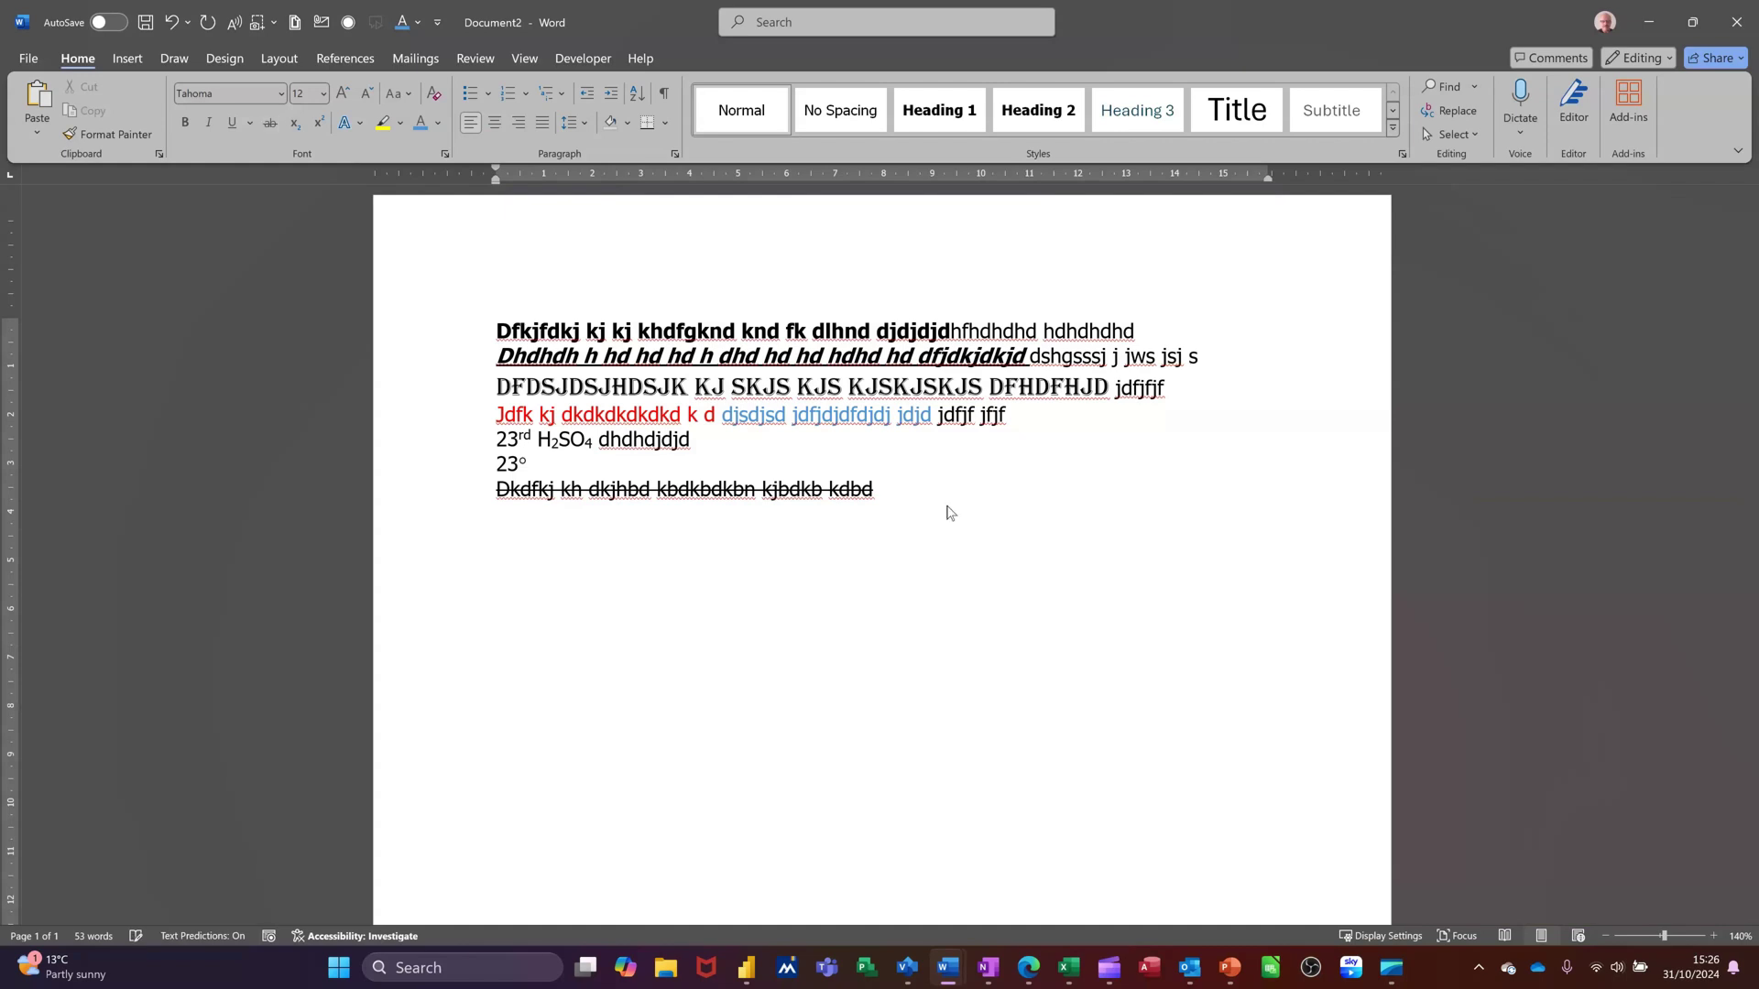
- Add a highlighted line of random text, then a plain line 'dskskdk k ksksks' below it
key(Return)
text(Dckjhdfskjh hdkhbf kdehbfkbdk)
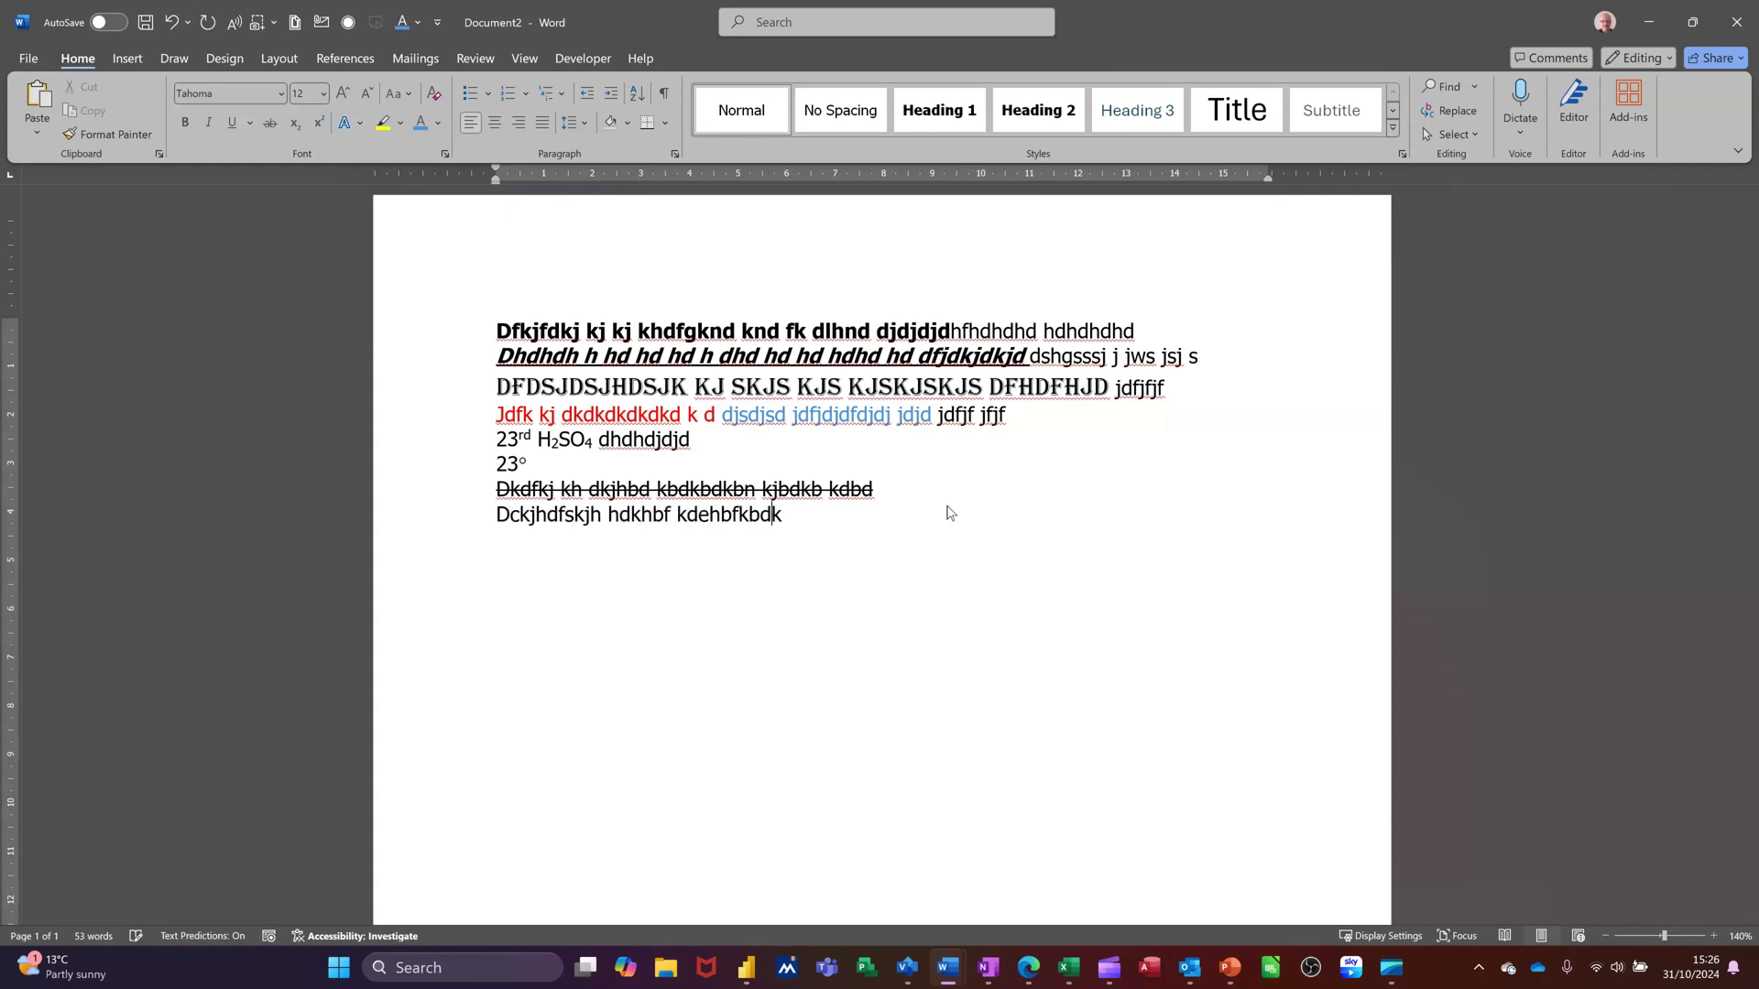
text(f)
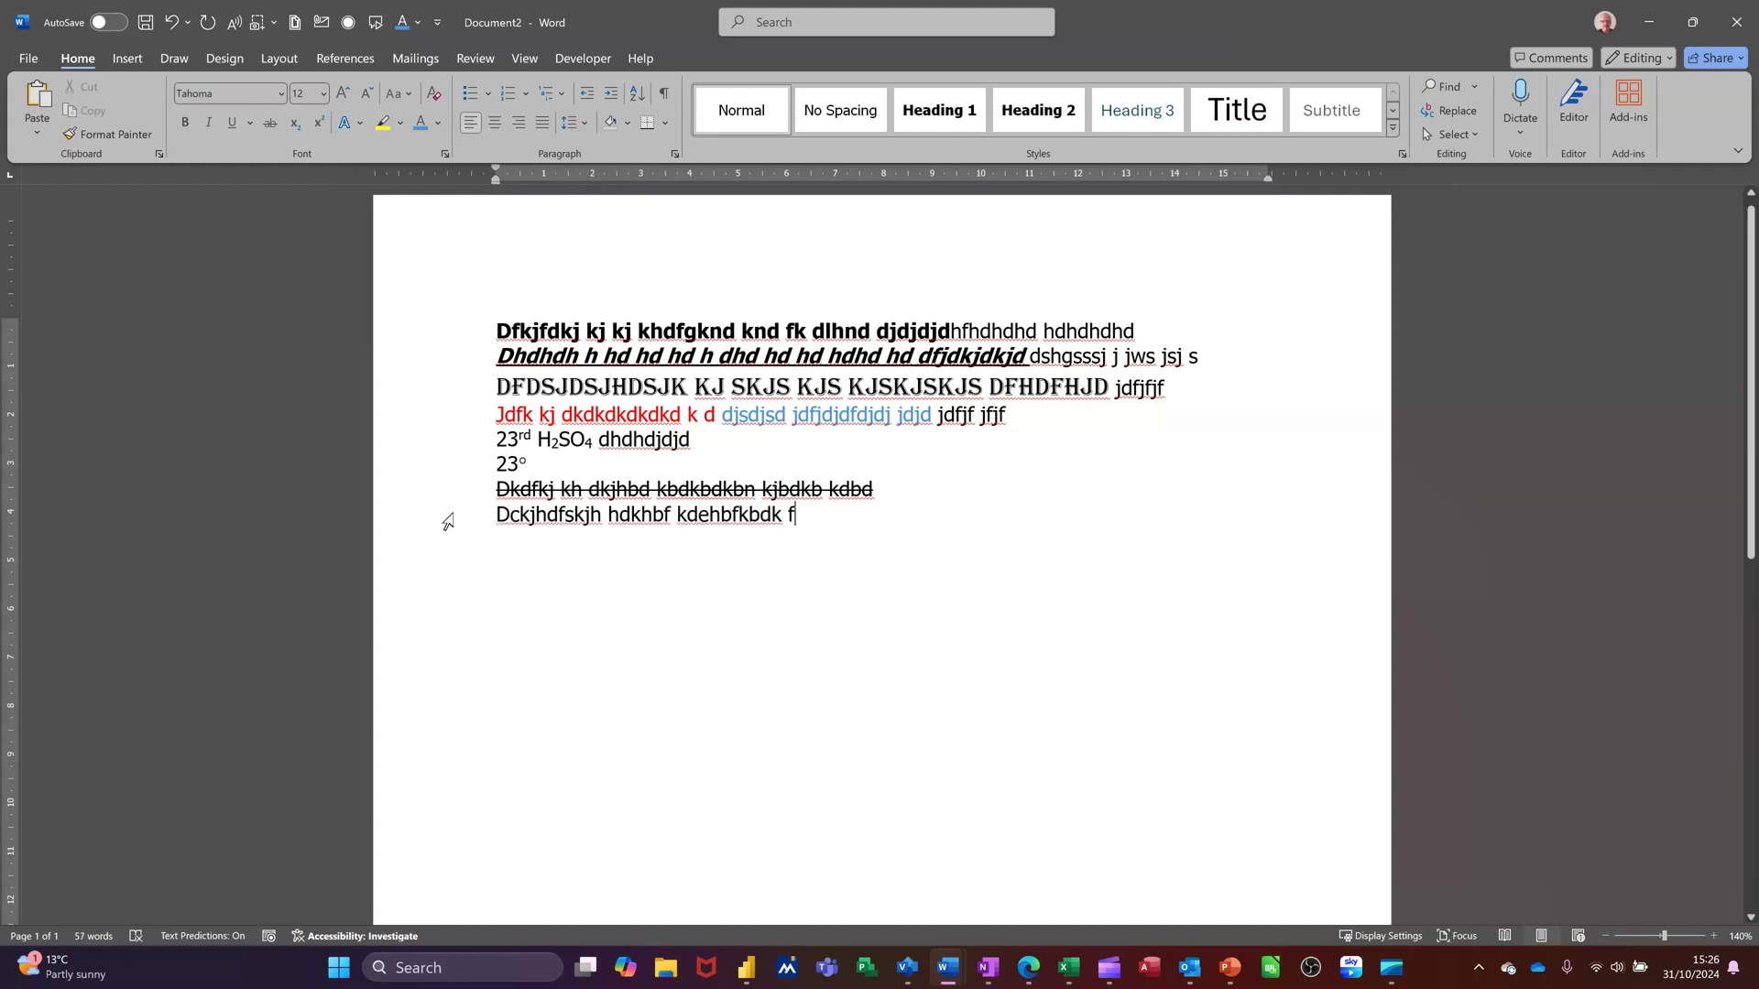
click(448, 520)
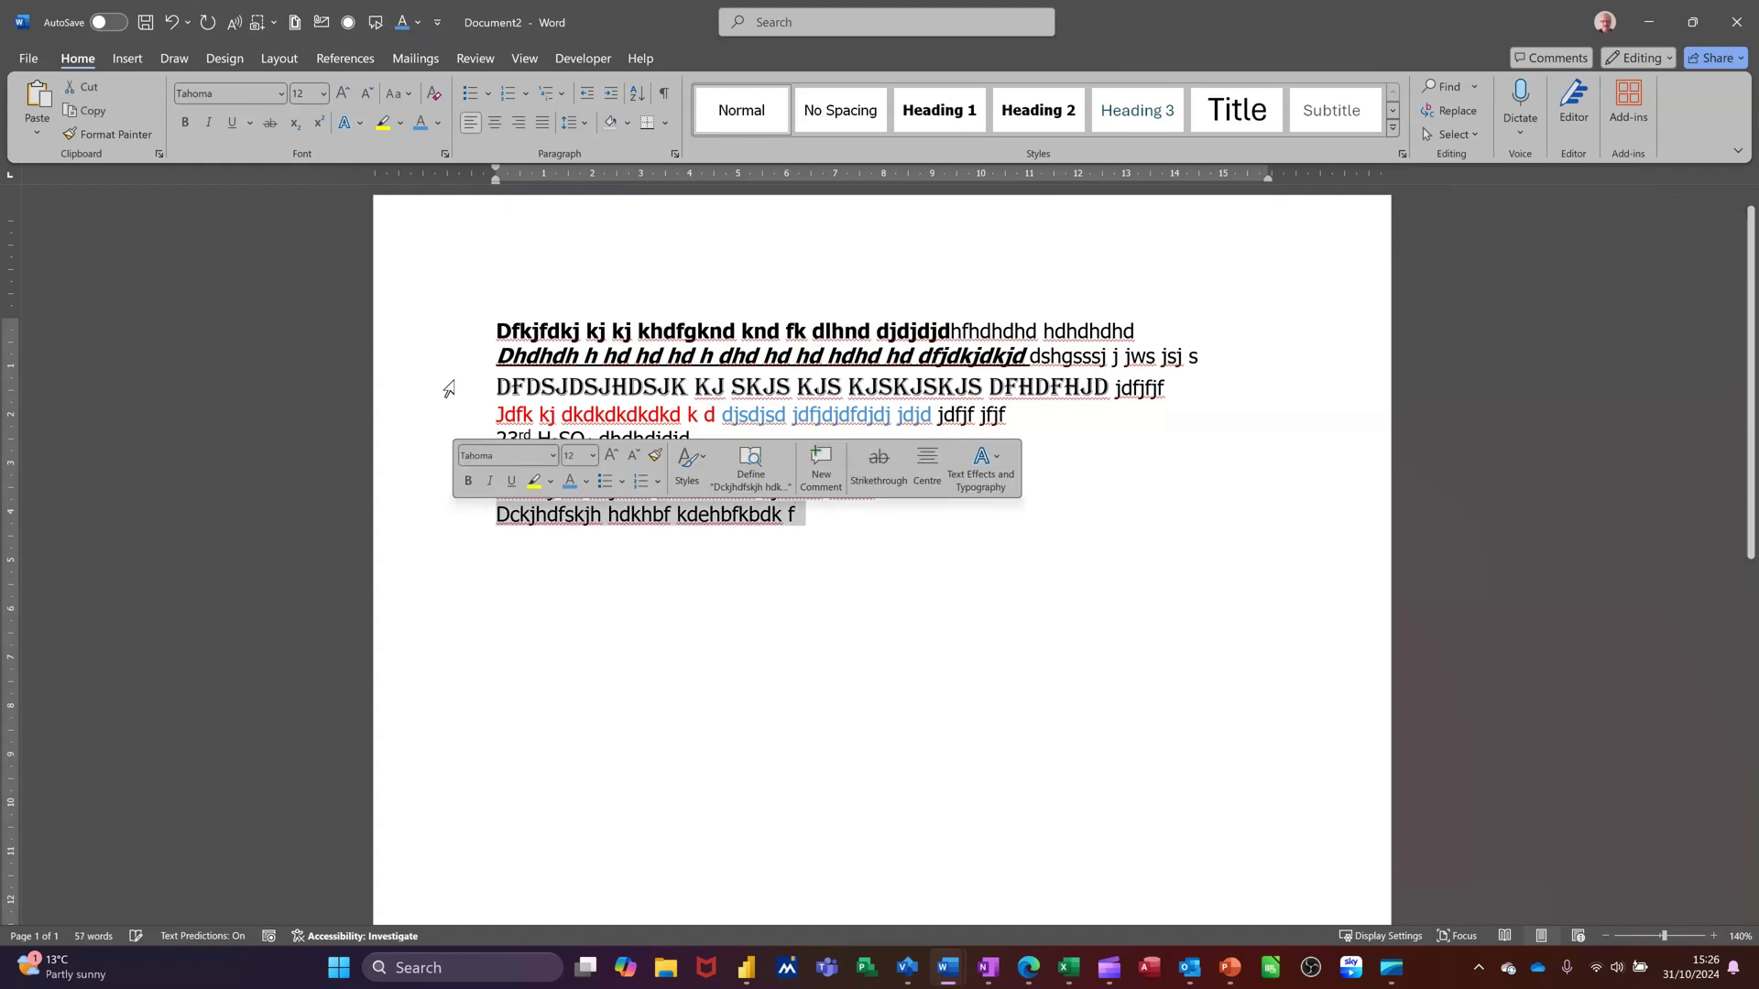
click(383, 124)
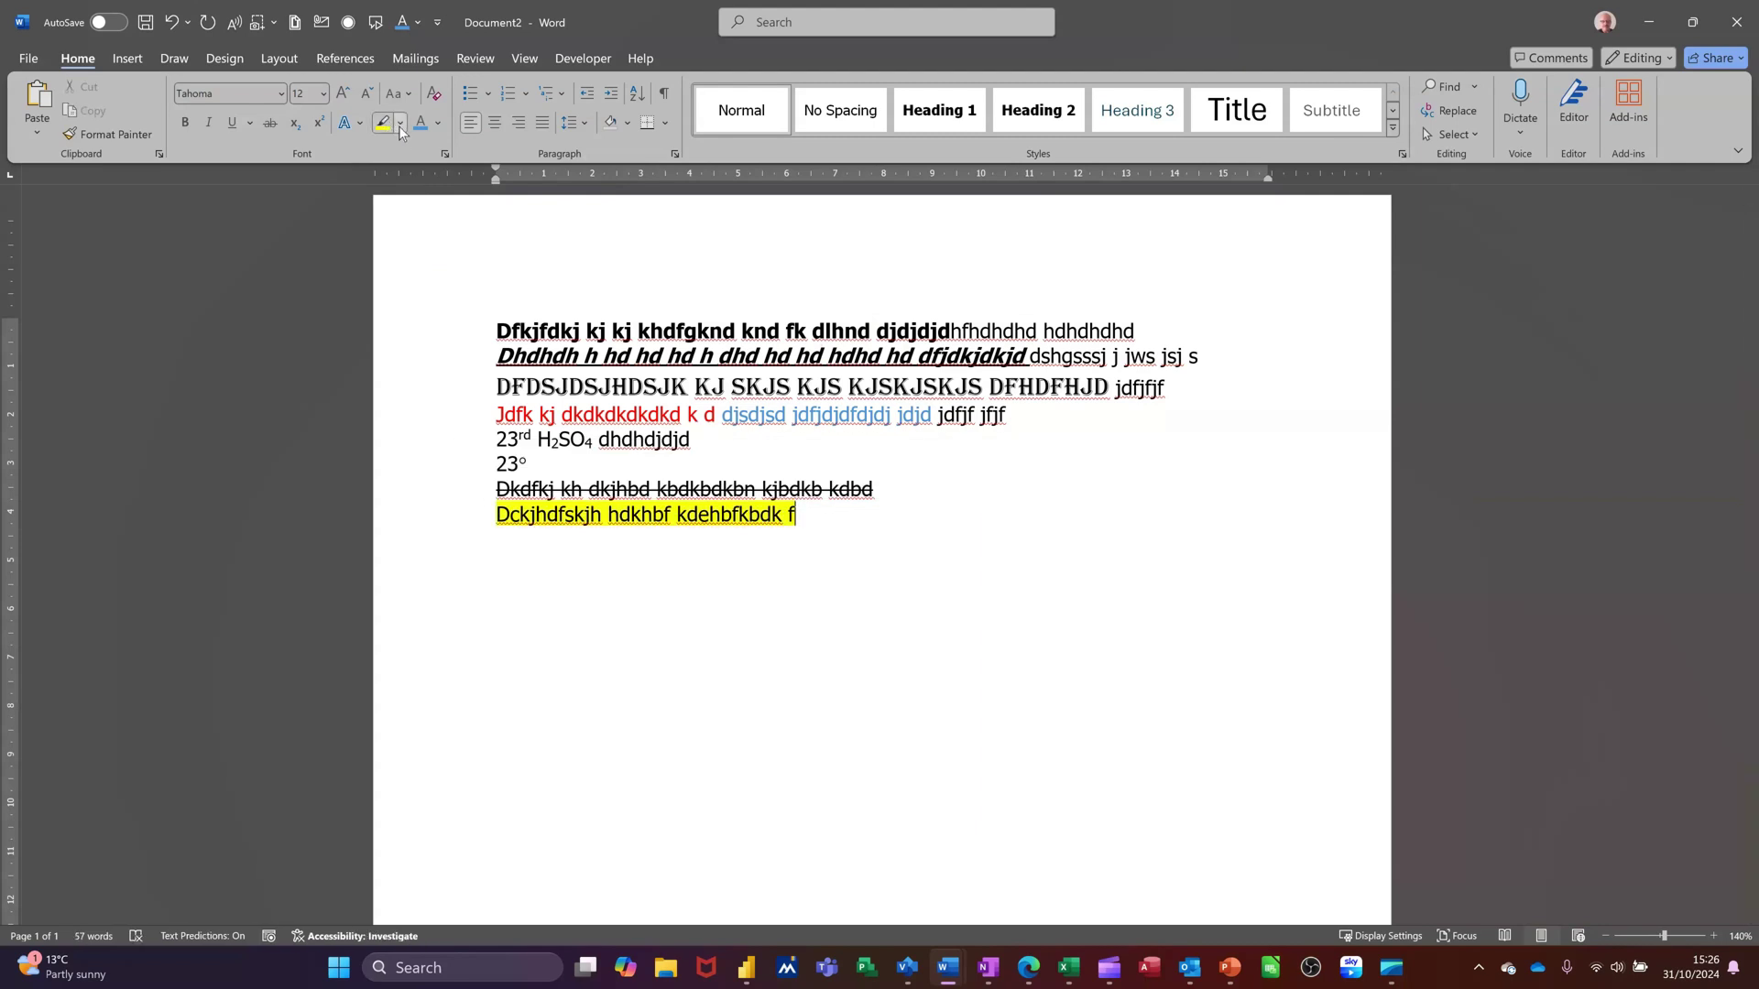
click(401, 128)
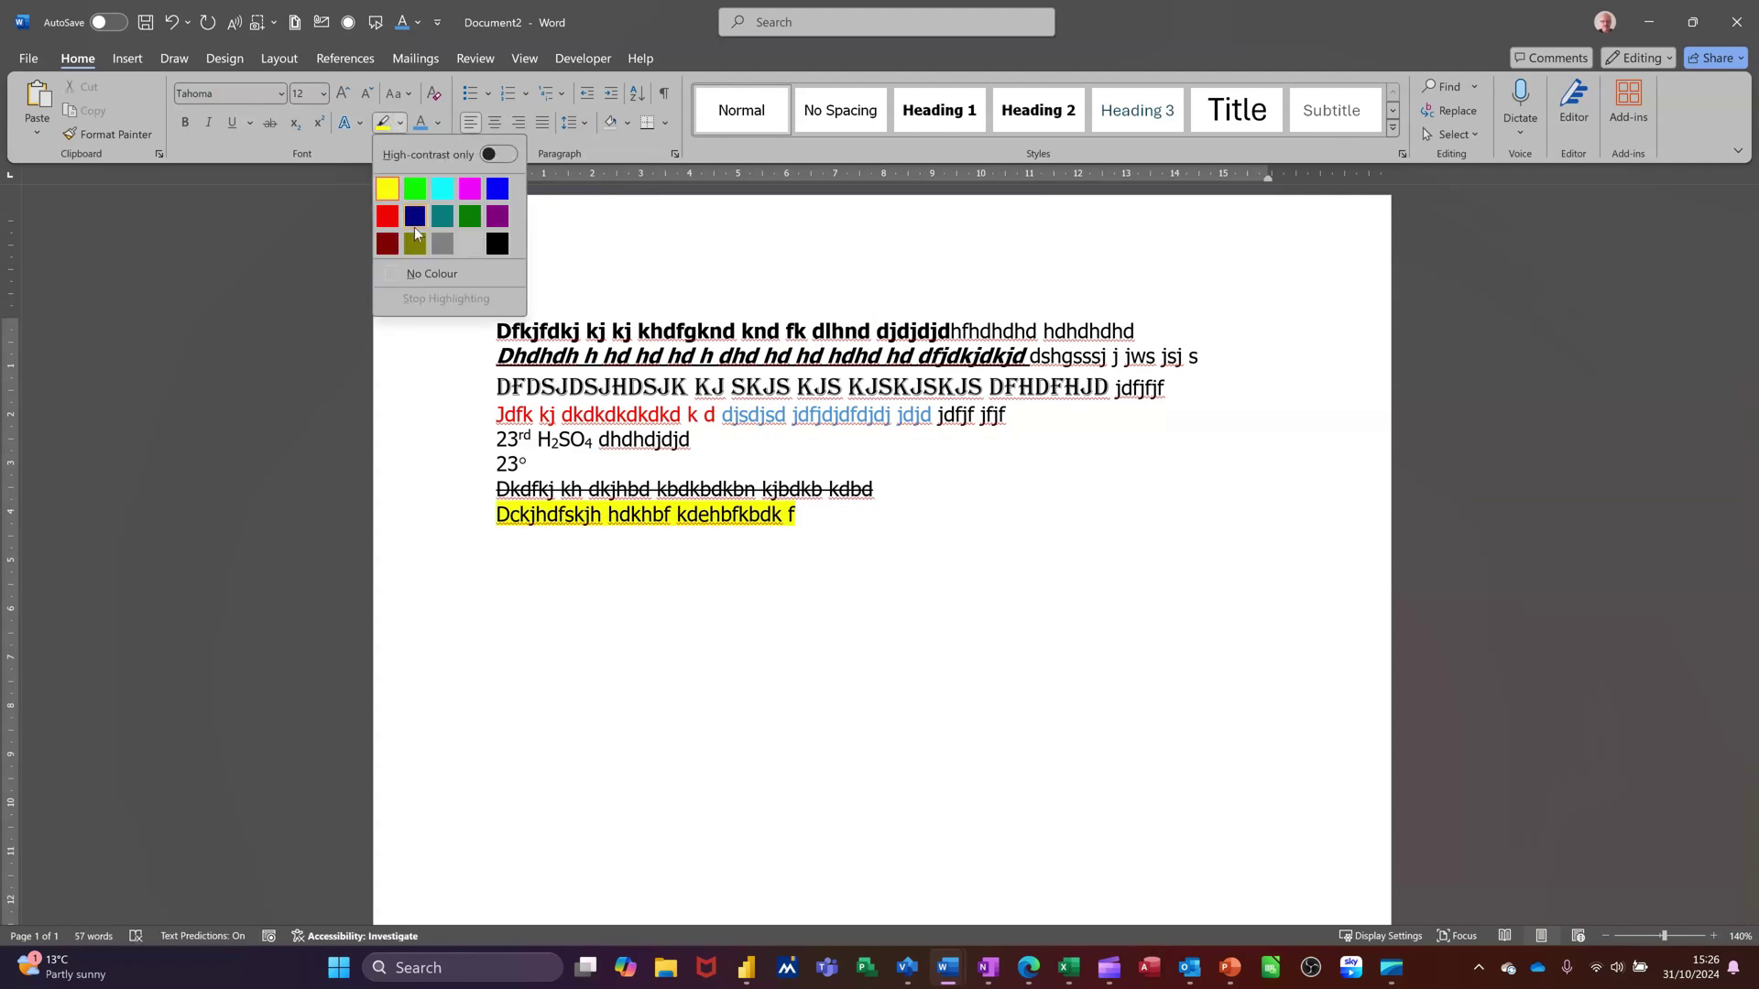
click(474, 193)
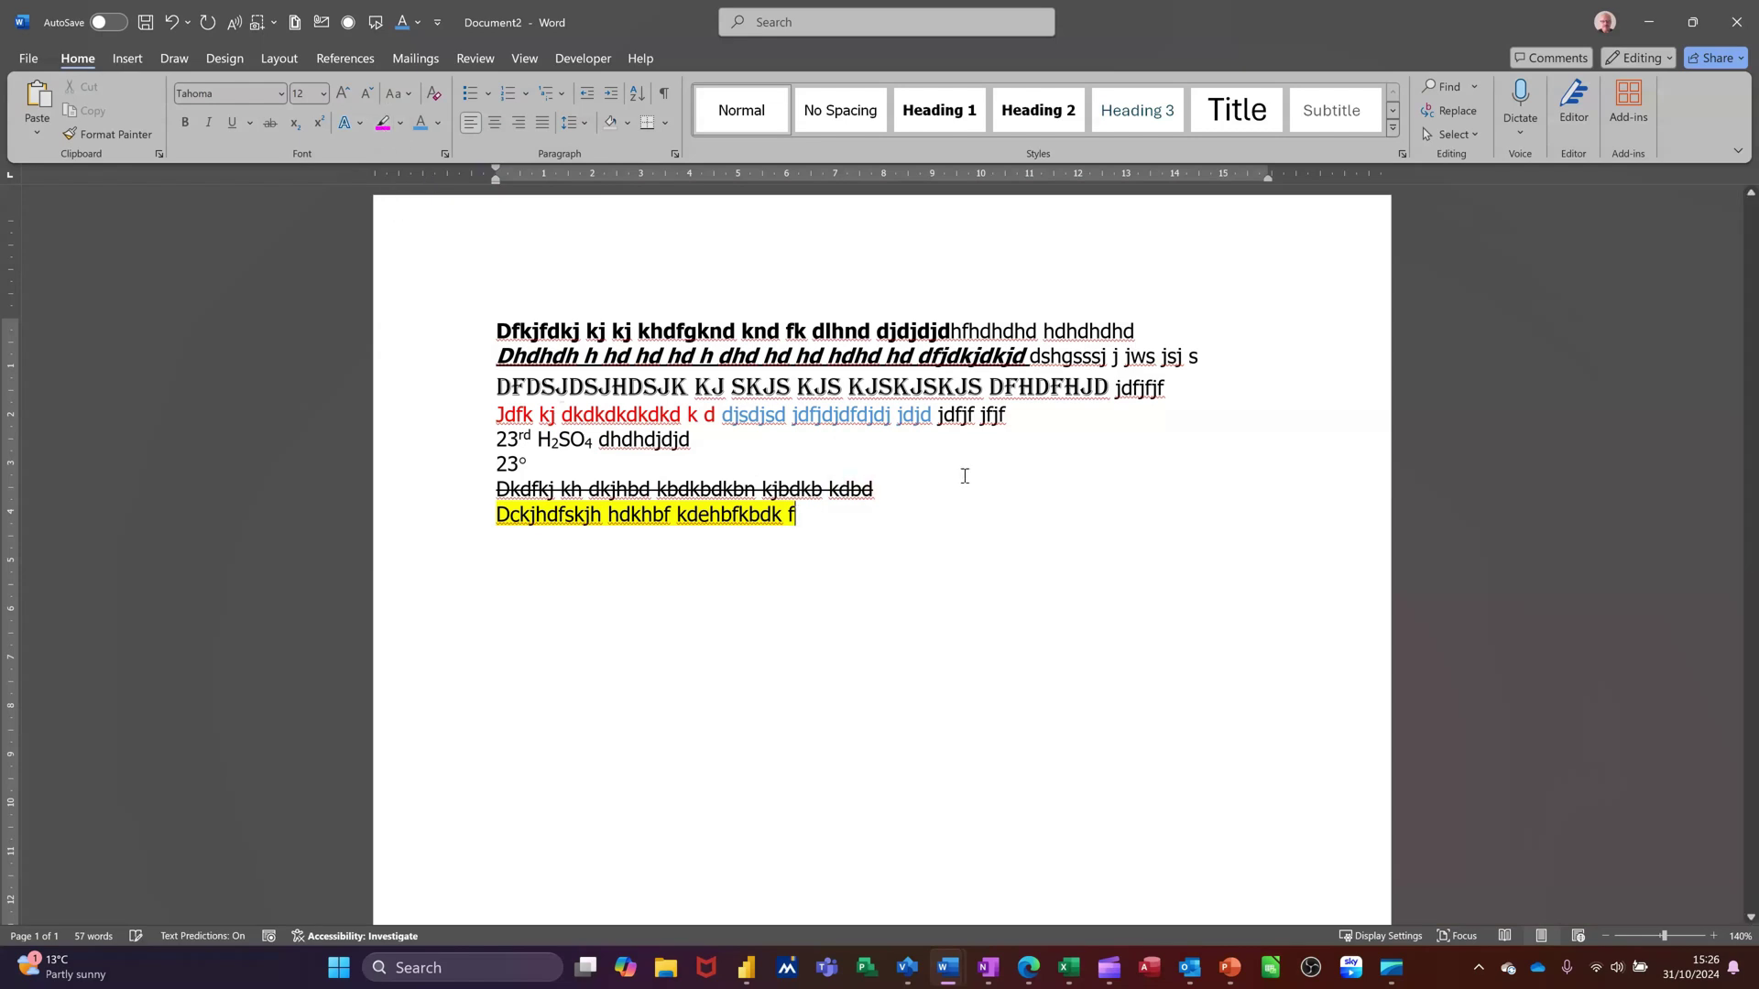
key(Return)
text(dskskdk k ksksks)
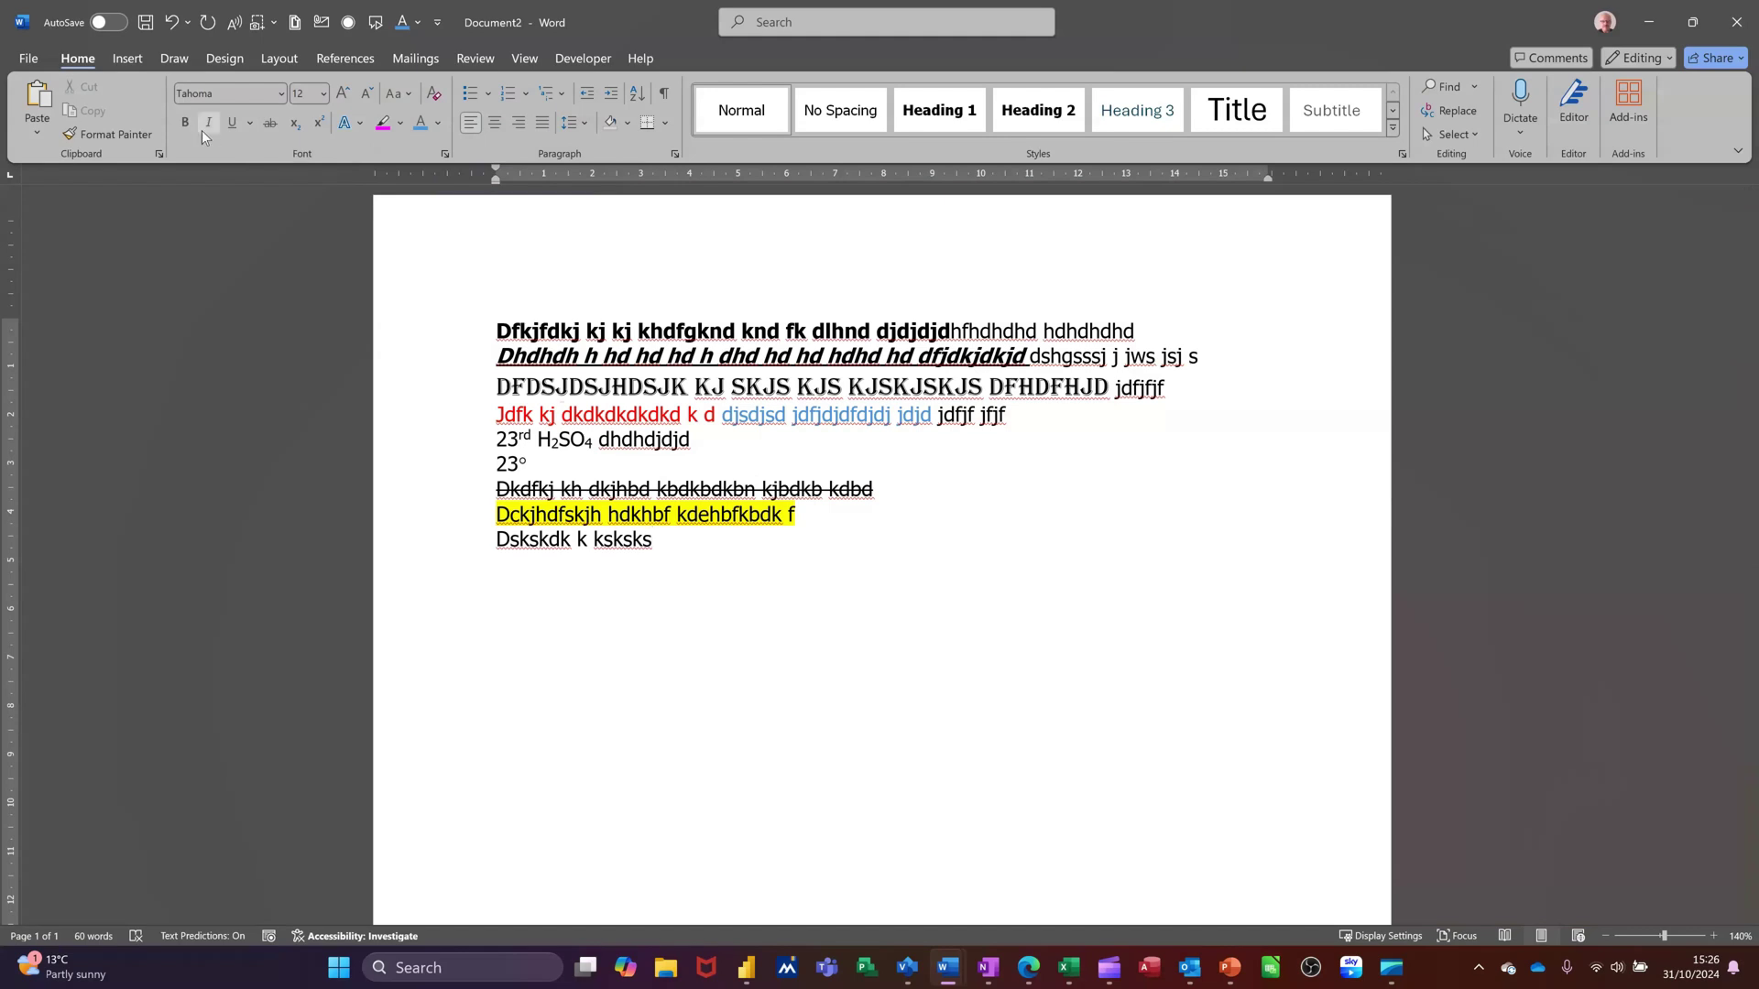
- Apply the purple gradient text effect, type 'ABC DFJDJDJDdfjdjdjdjd' and end the line
click(365, 129)
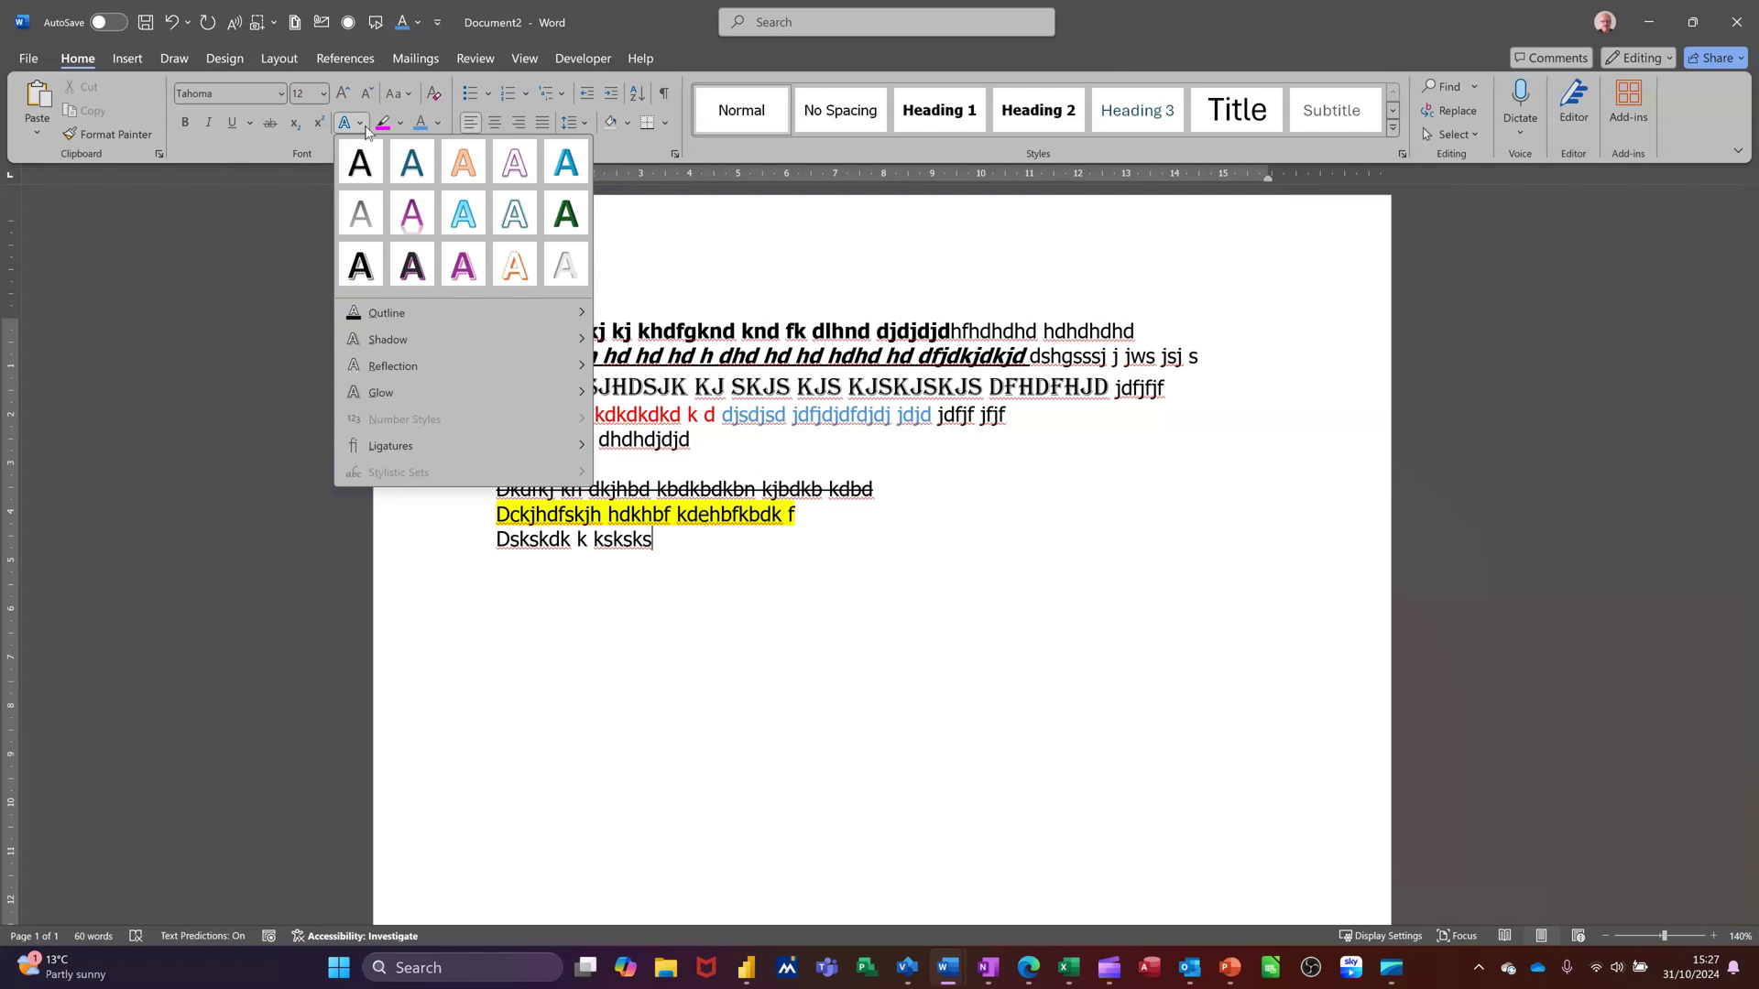
click(411, 220)
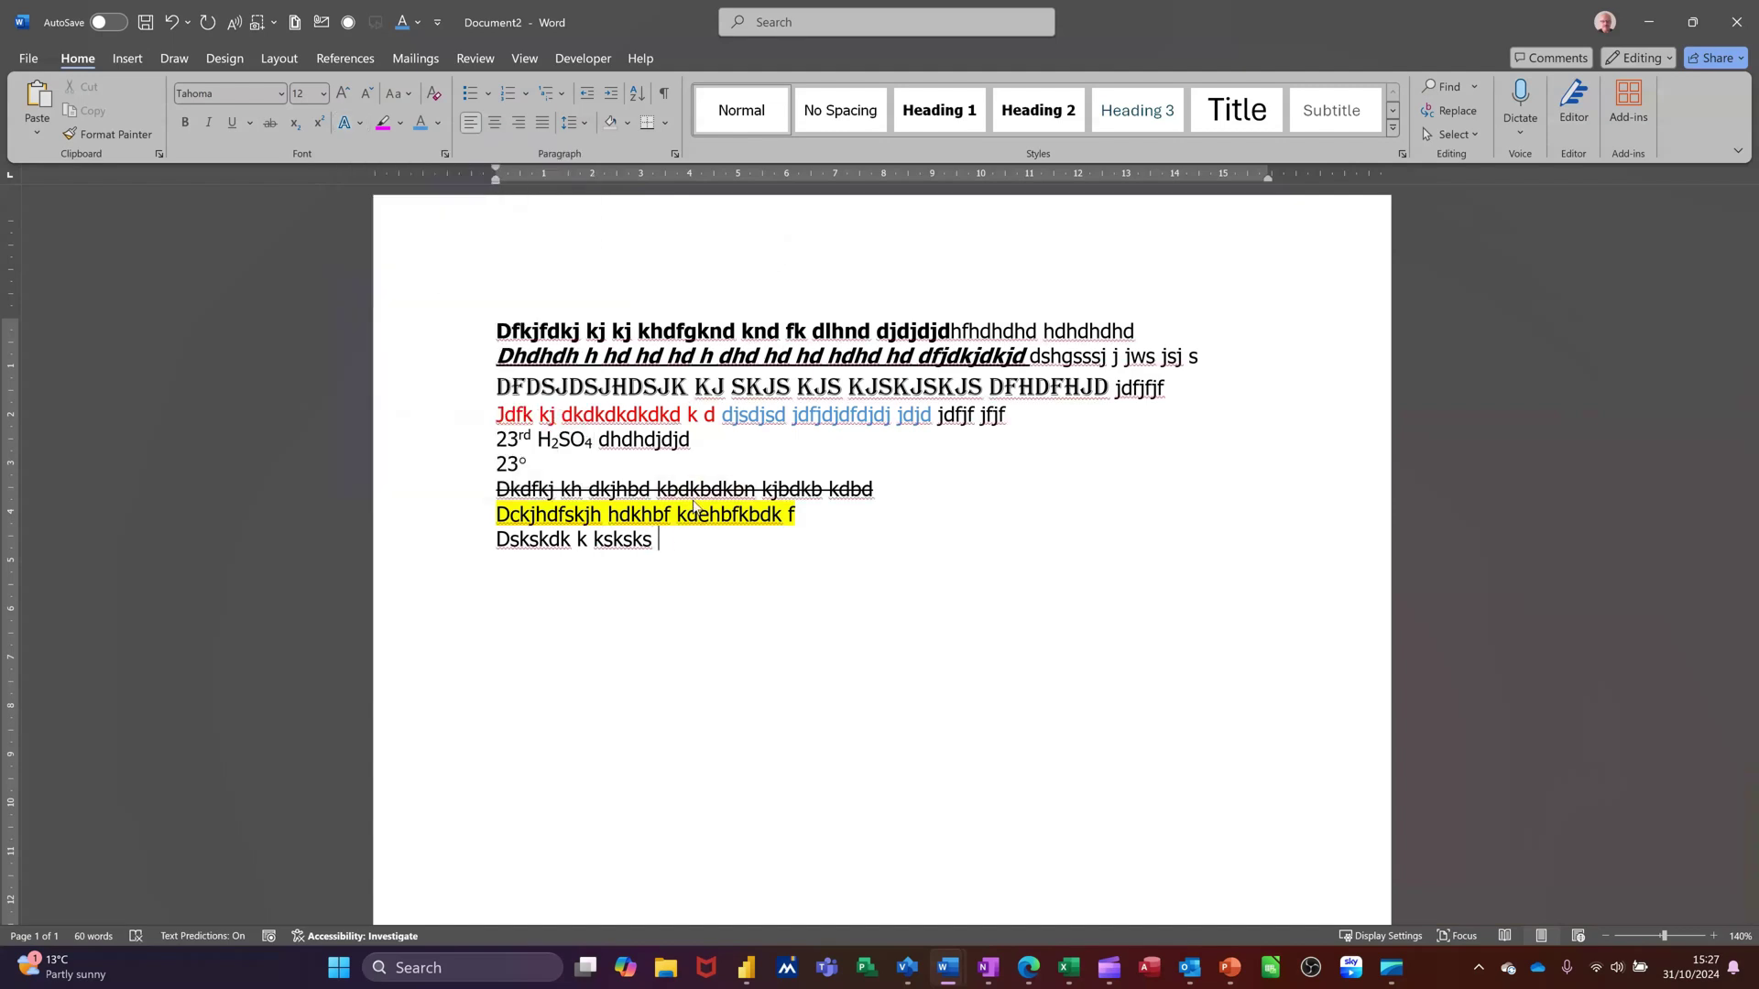
text(ABC DFJDJDJD)
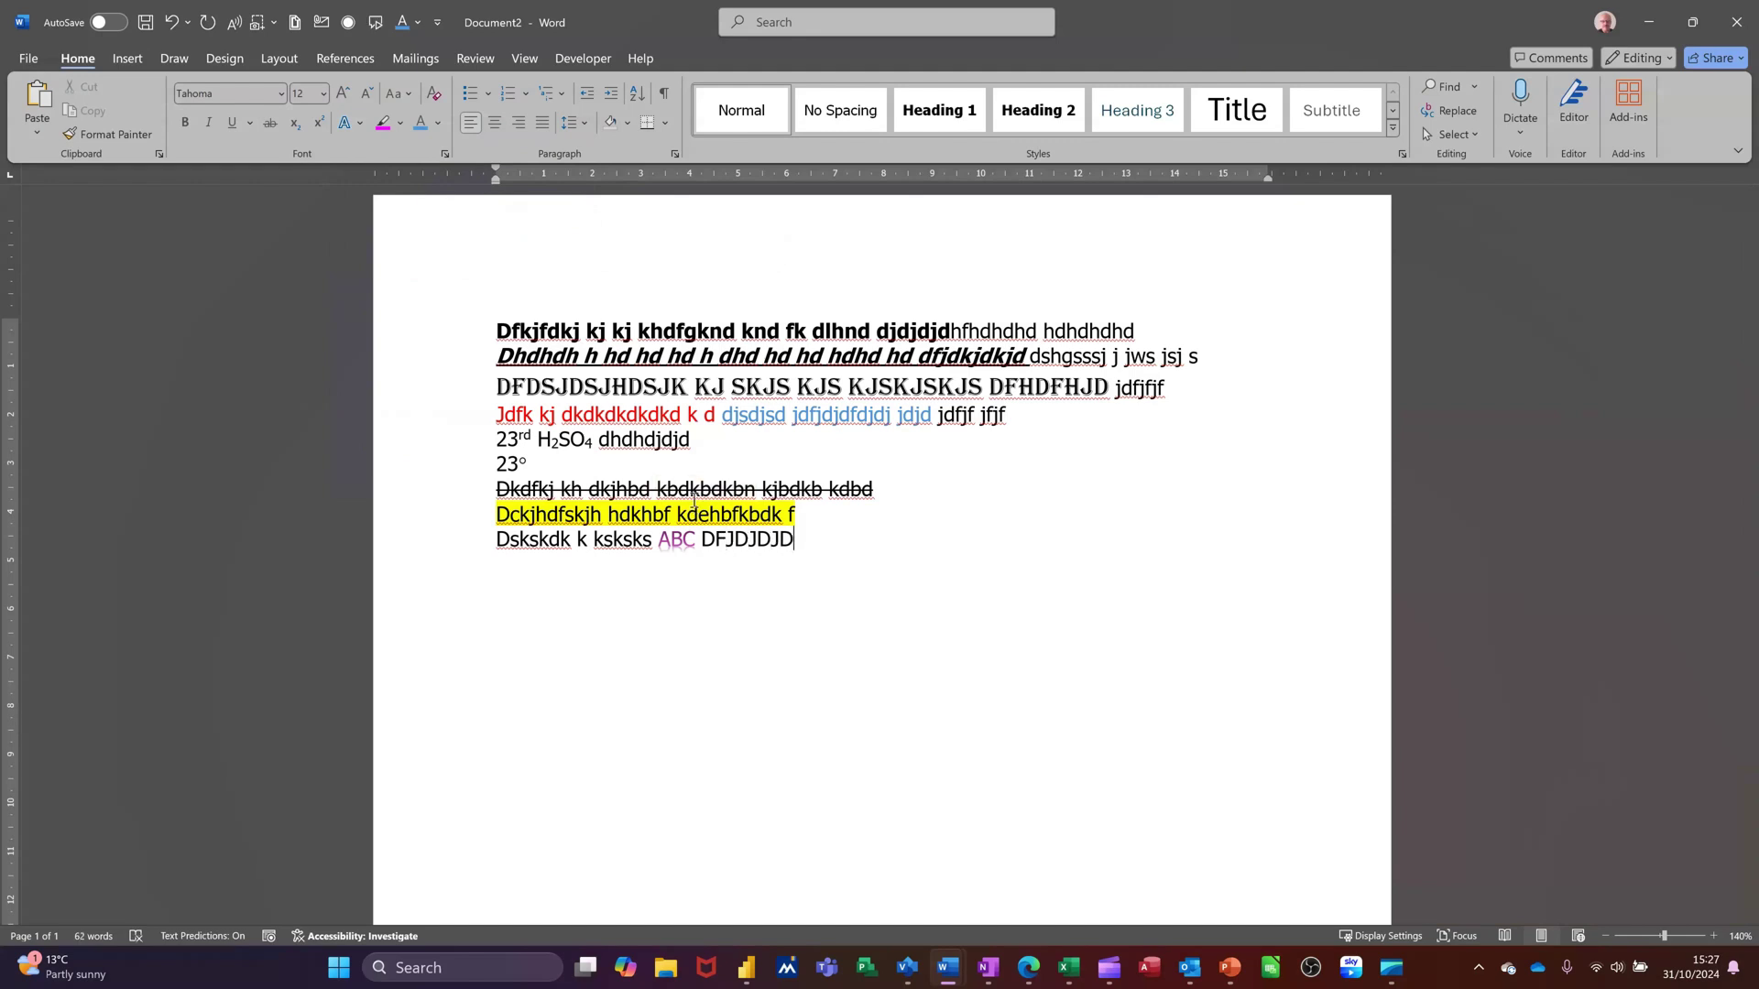
text(dfjdjdjdjd)
key(Return)
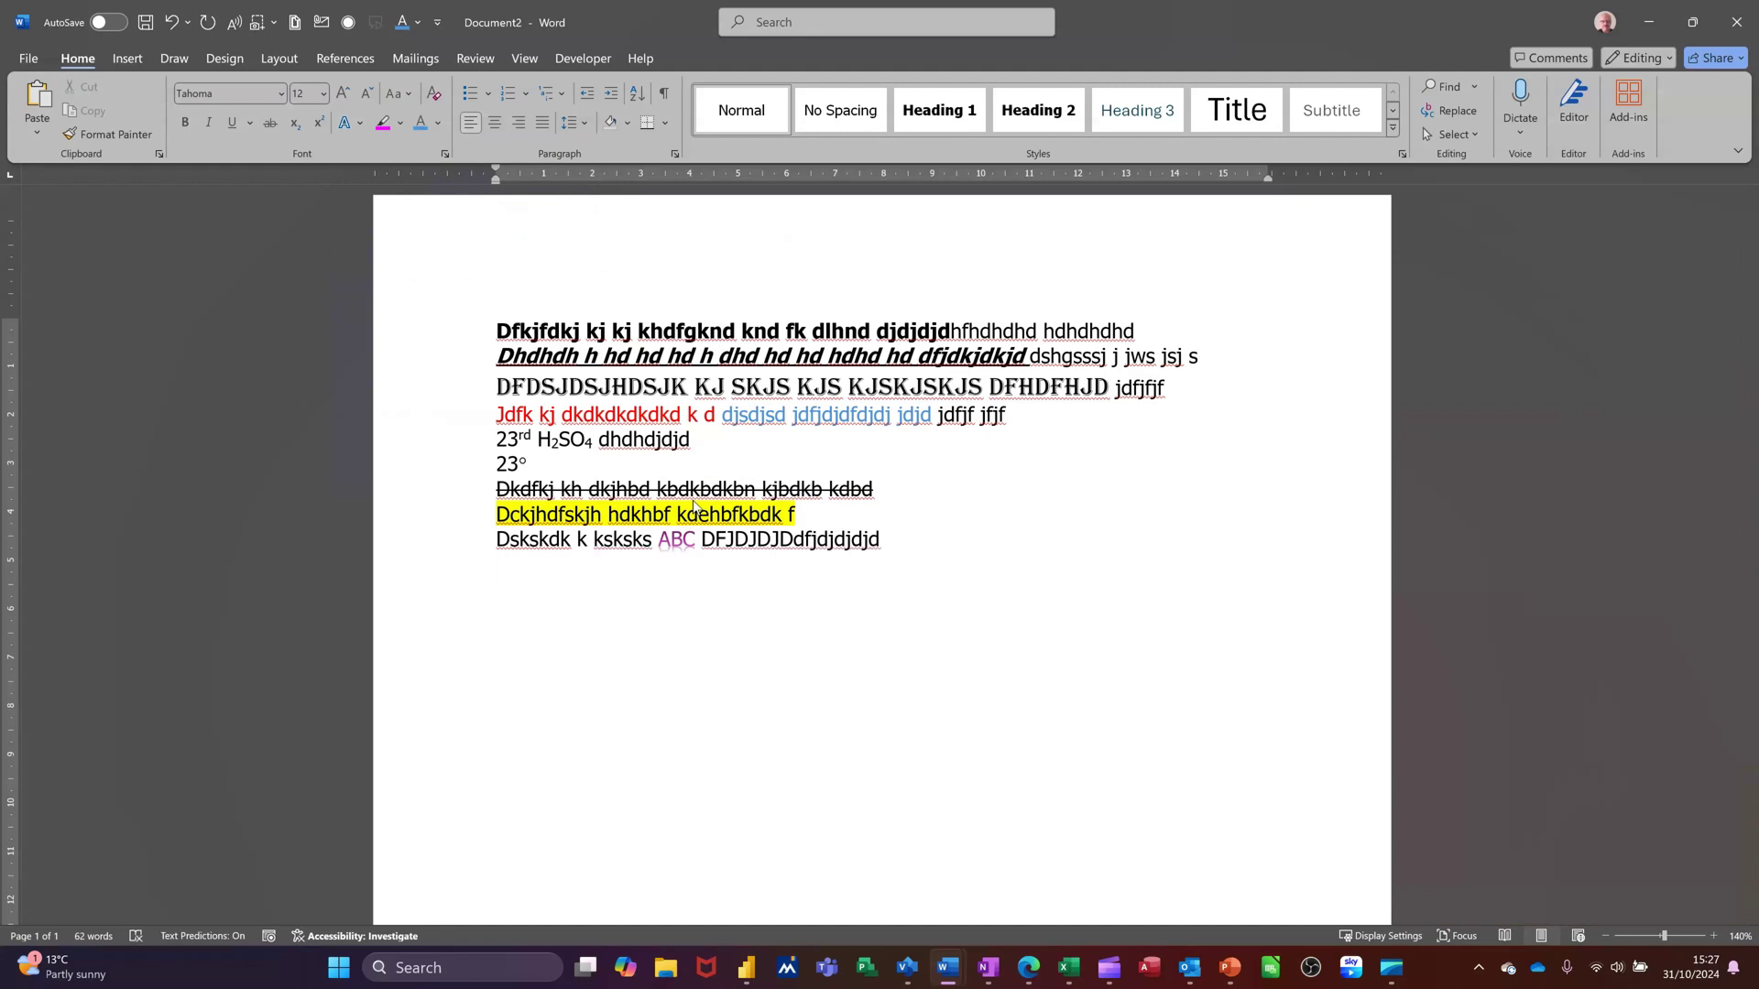
- Type 'dfkjhdfhdkfhdfkhkudf' and give it a purple glow text effect
text(dfkjhdfhdkfhdfkhkudf)
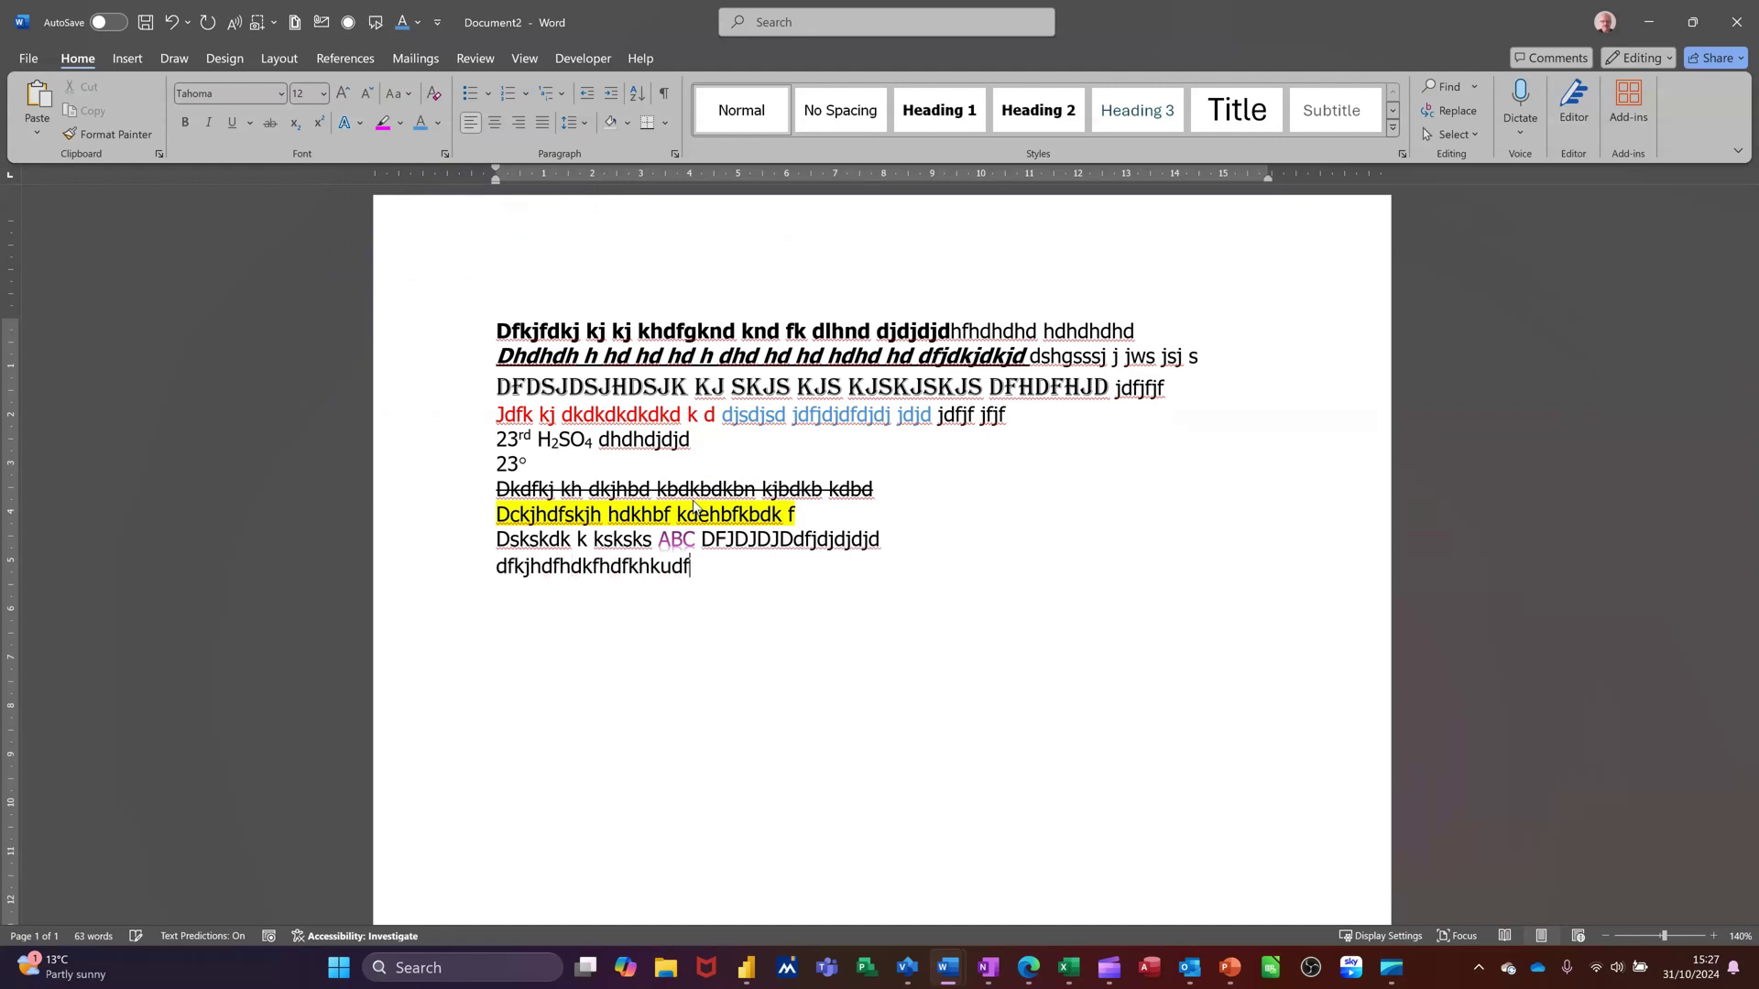
click(427, 580)
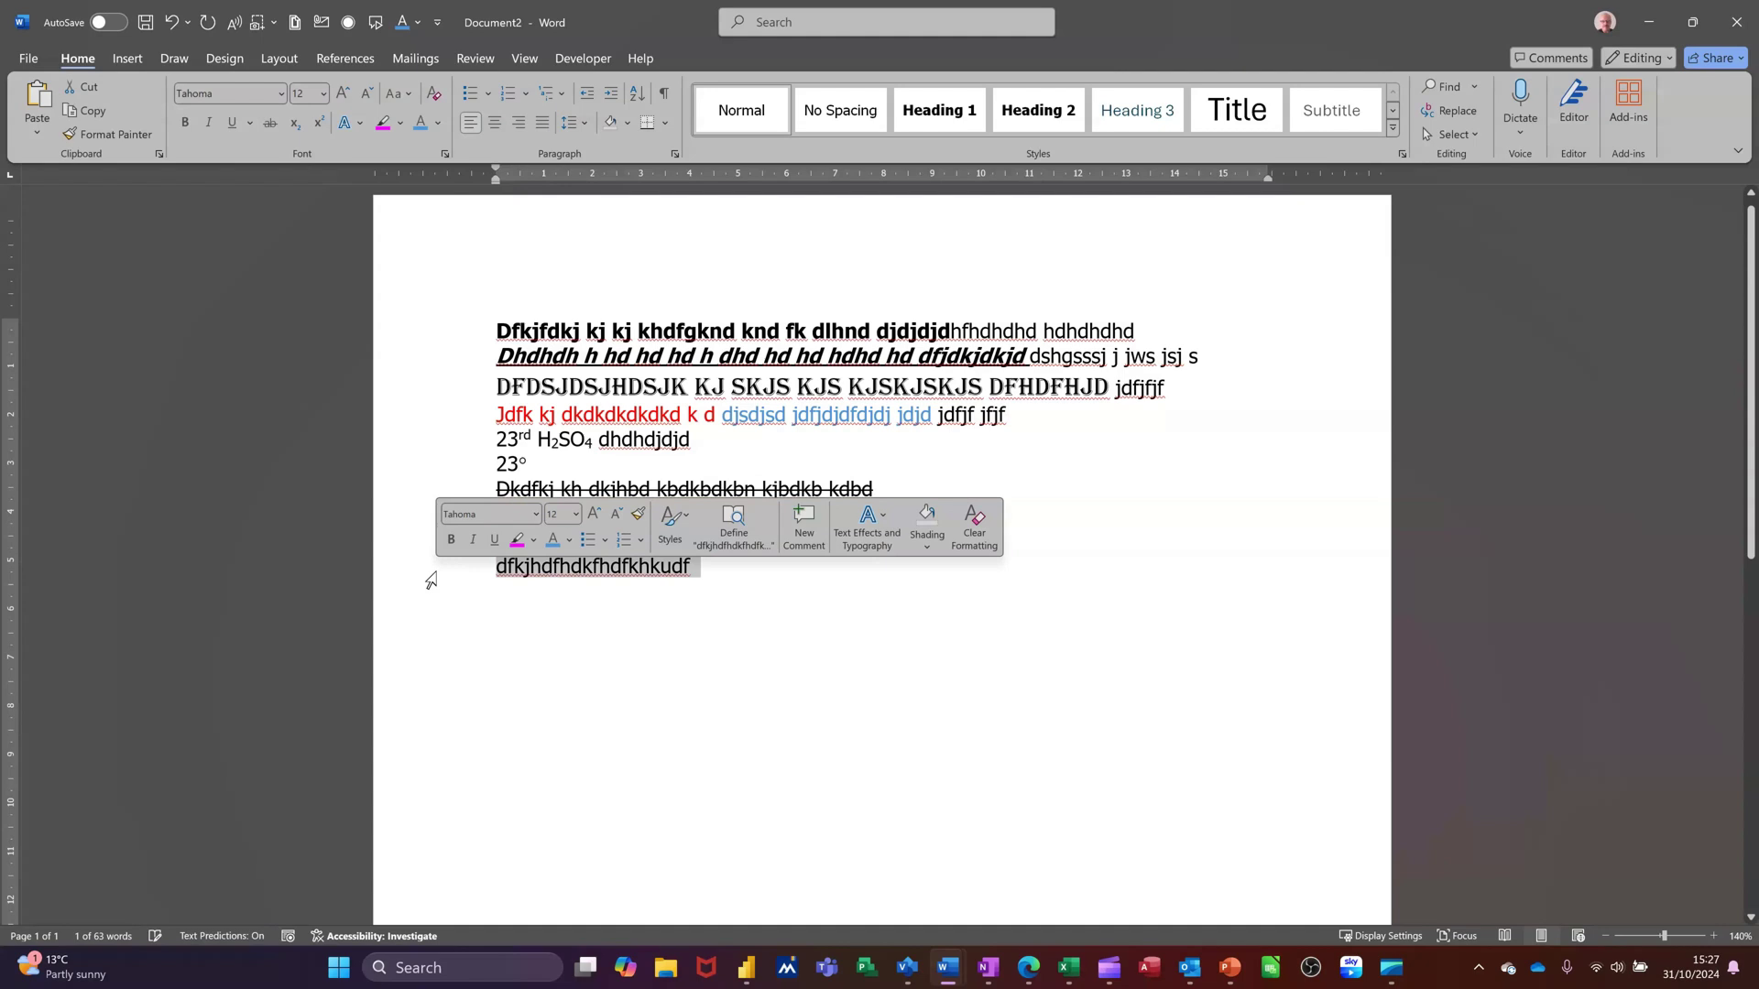
click(360, 125)
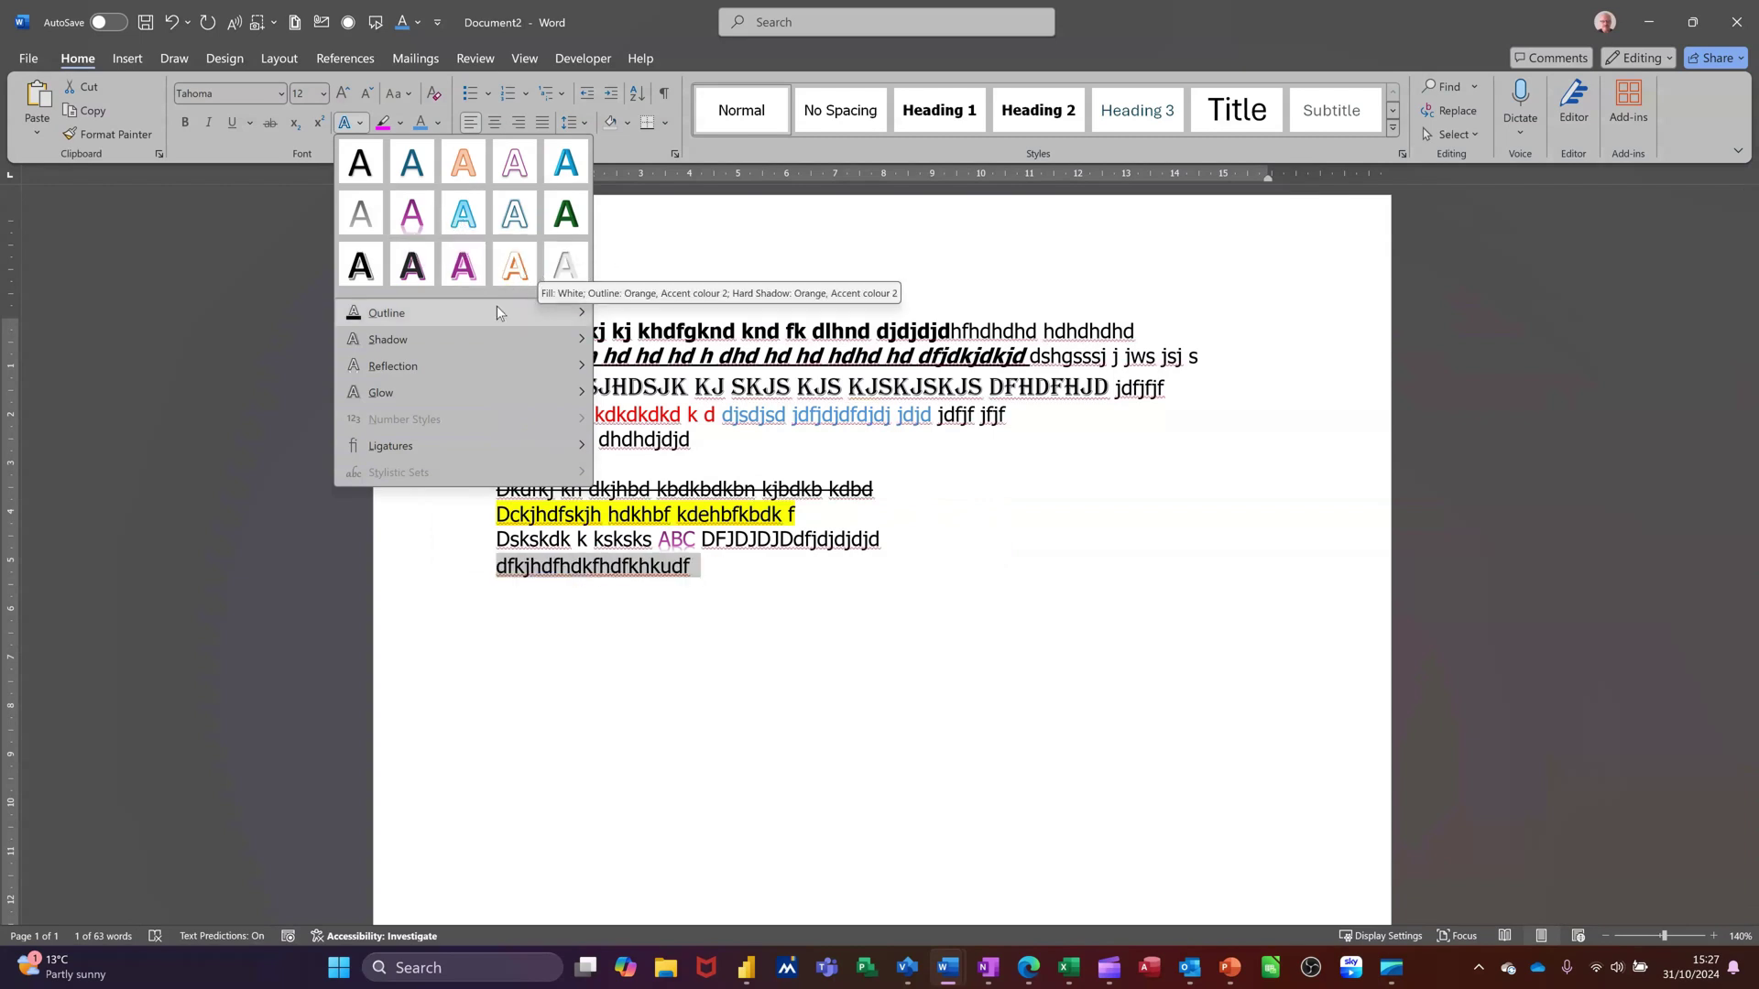
click(552, 316)
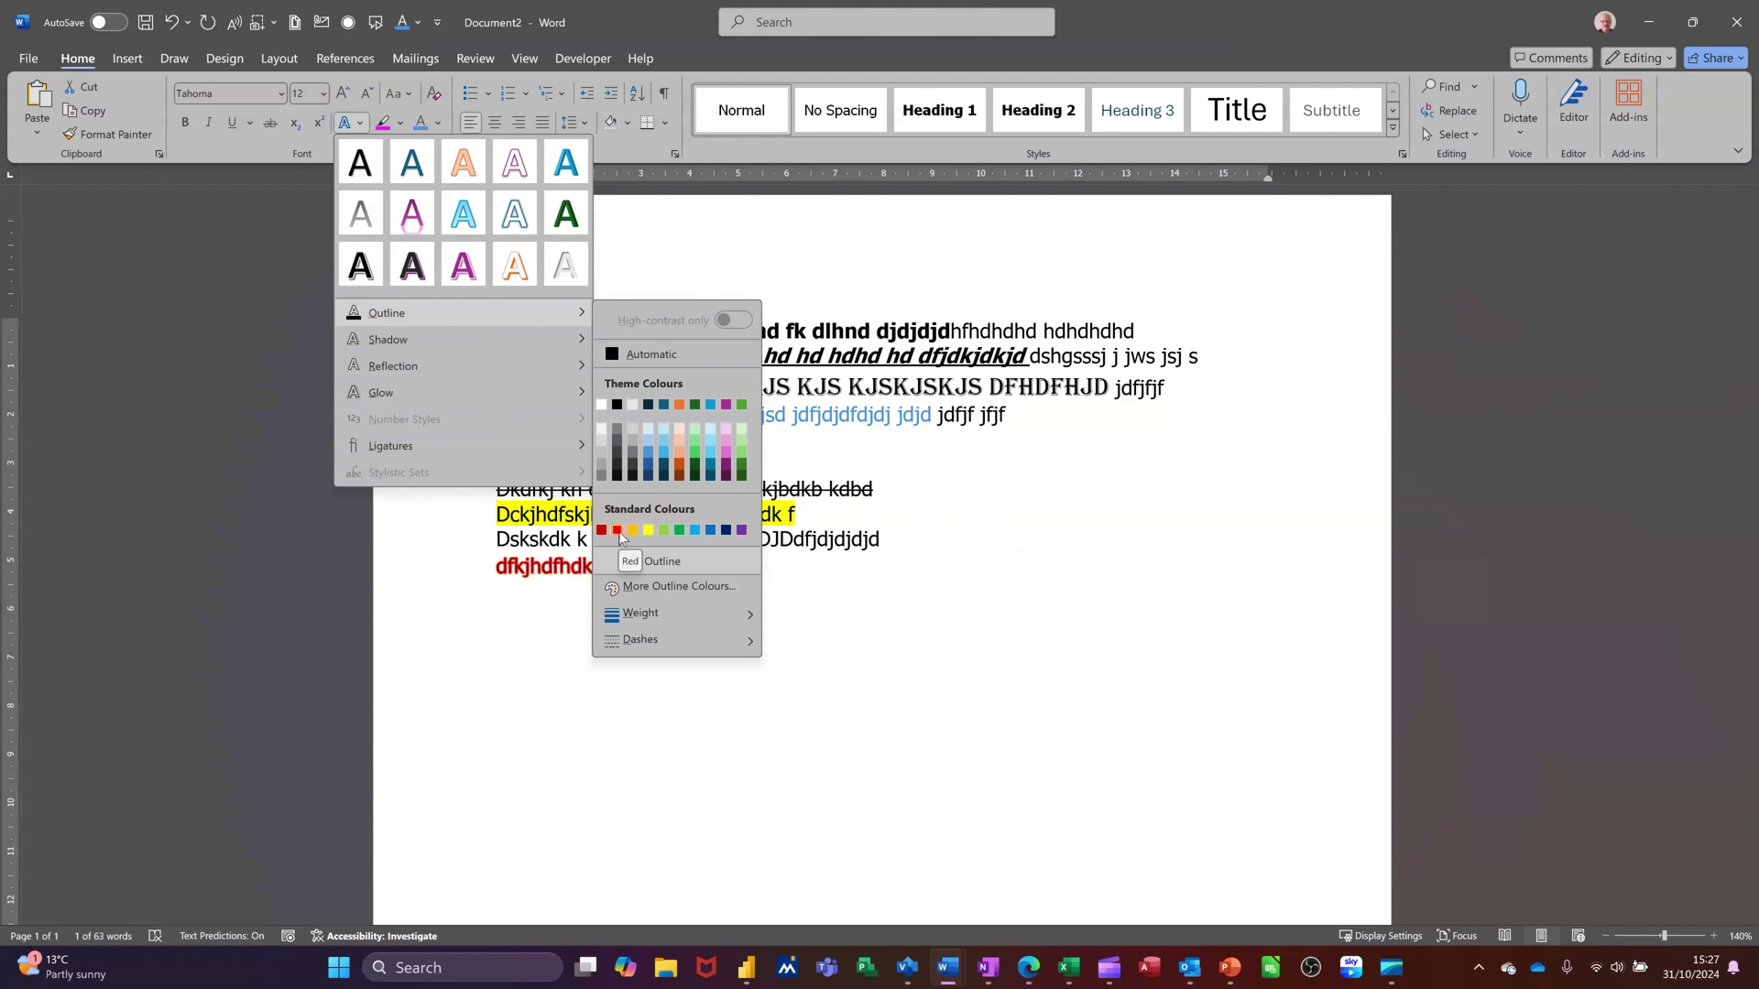
mouse_move(559, 348)
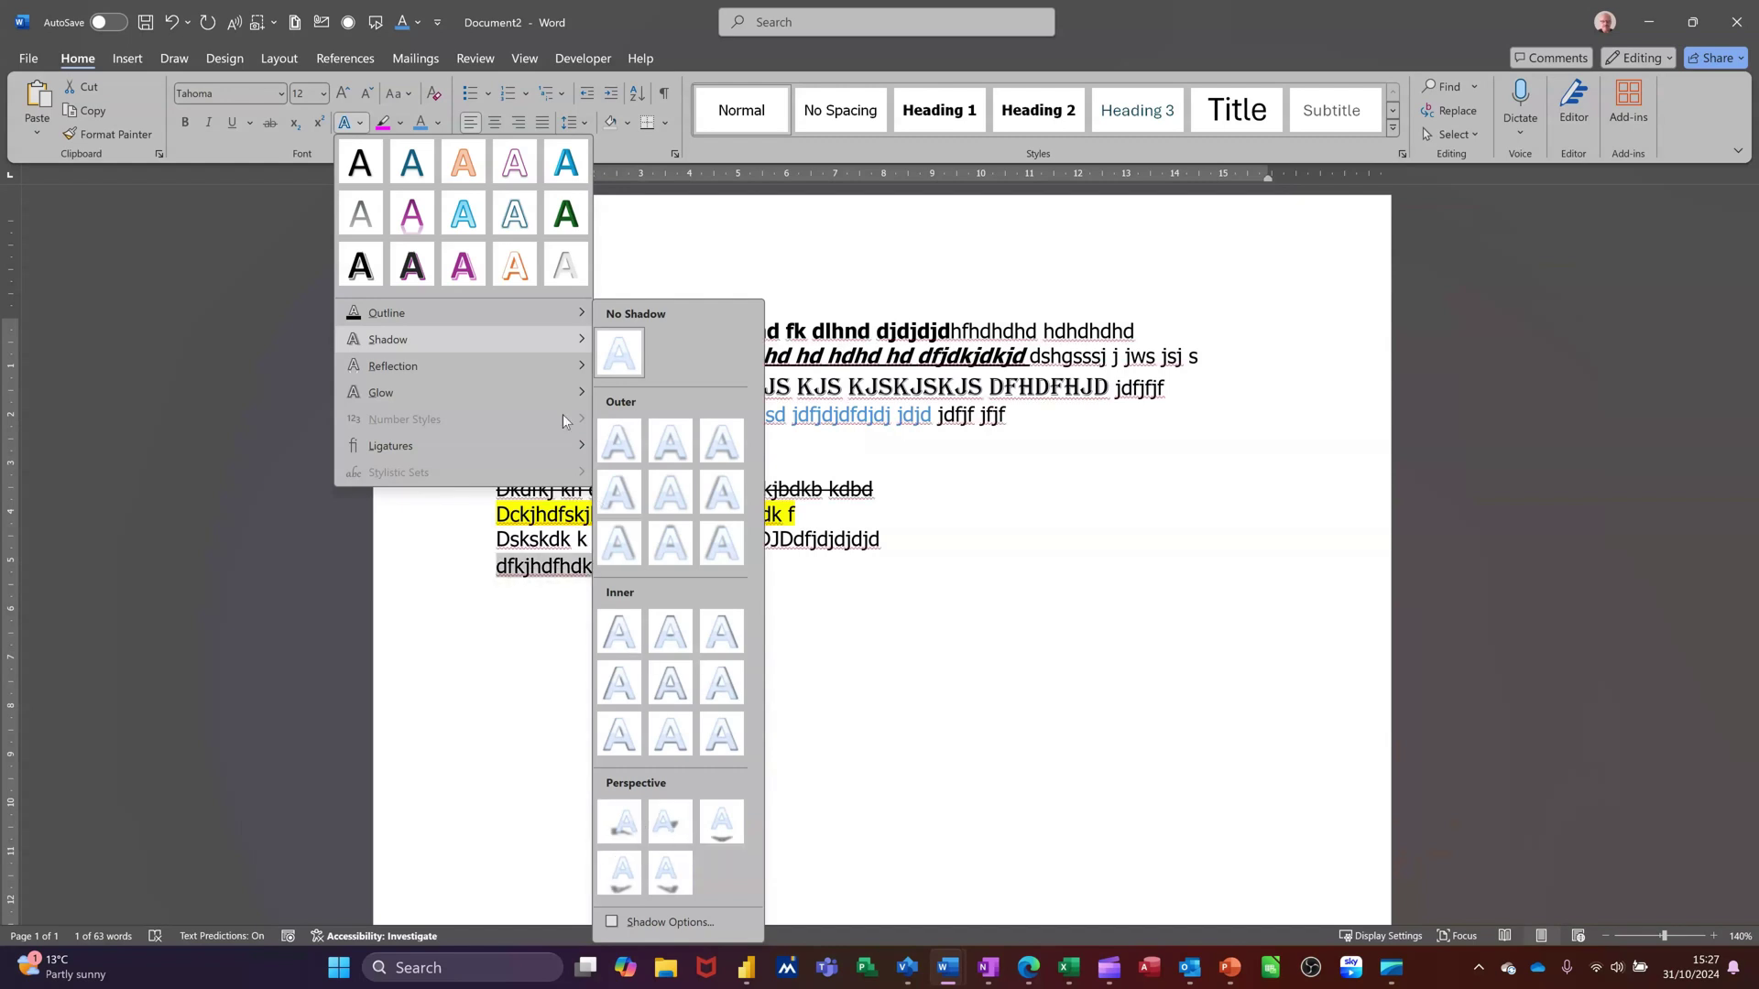
mouse_move(524, 374)
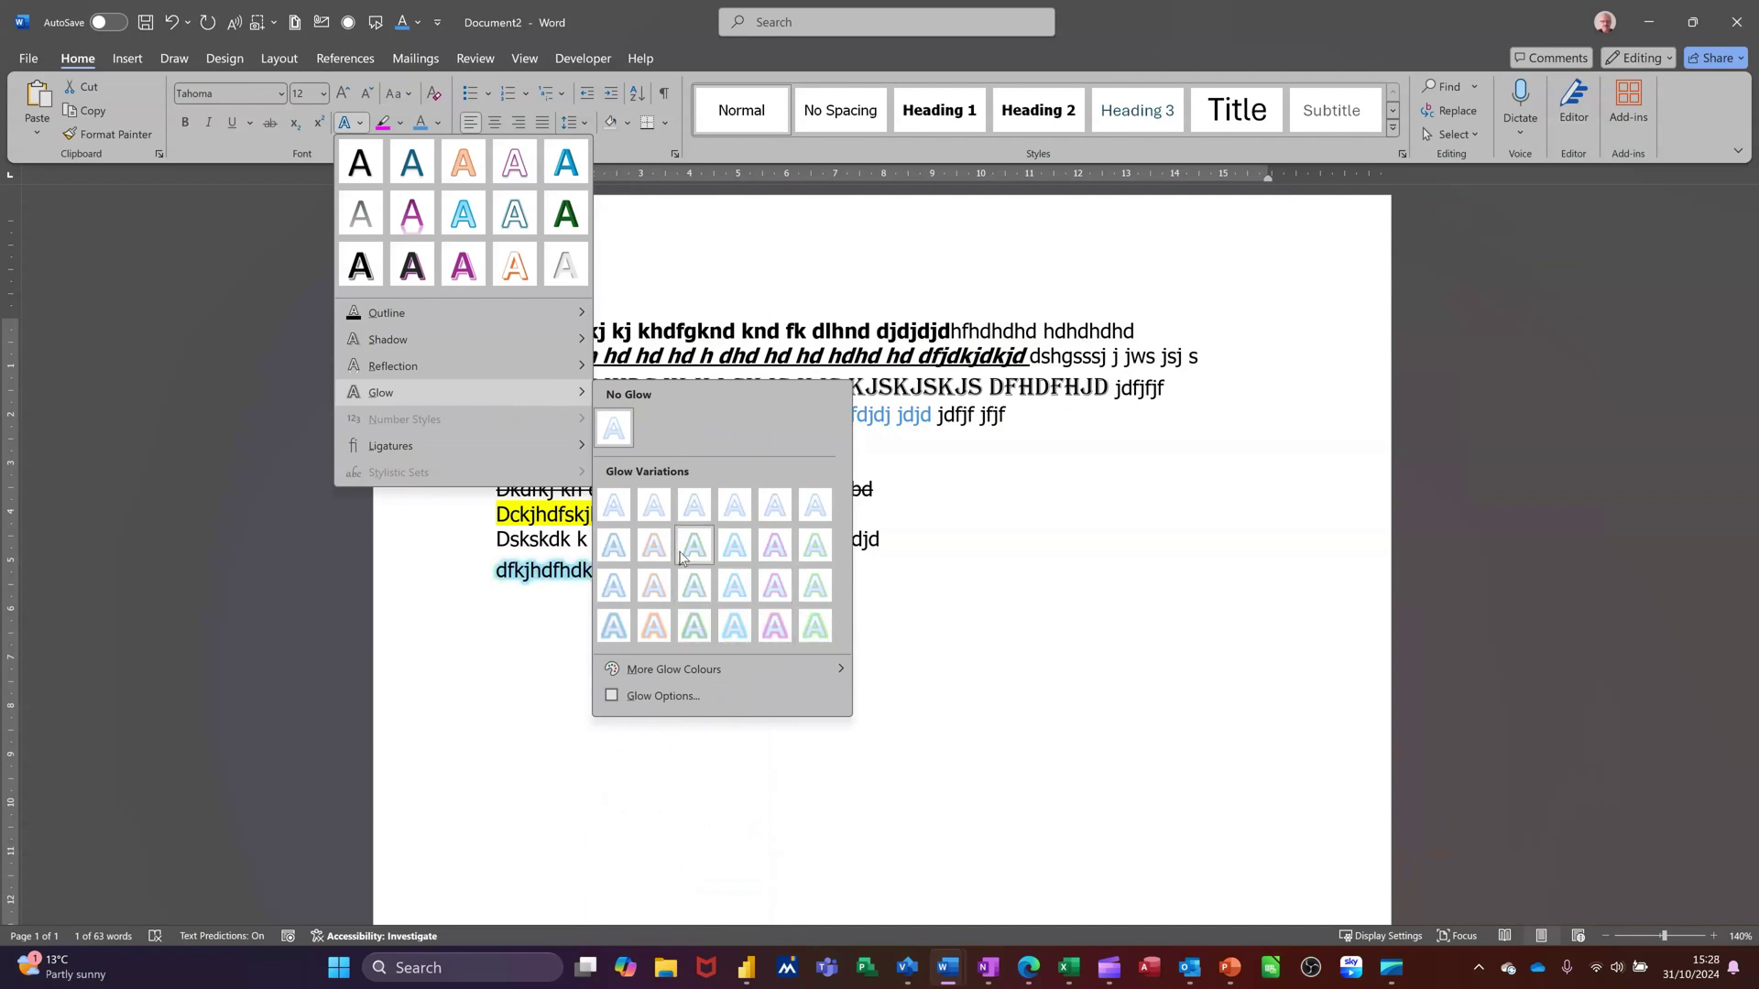
click(615, 429)
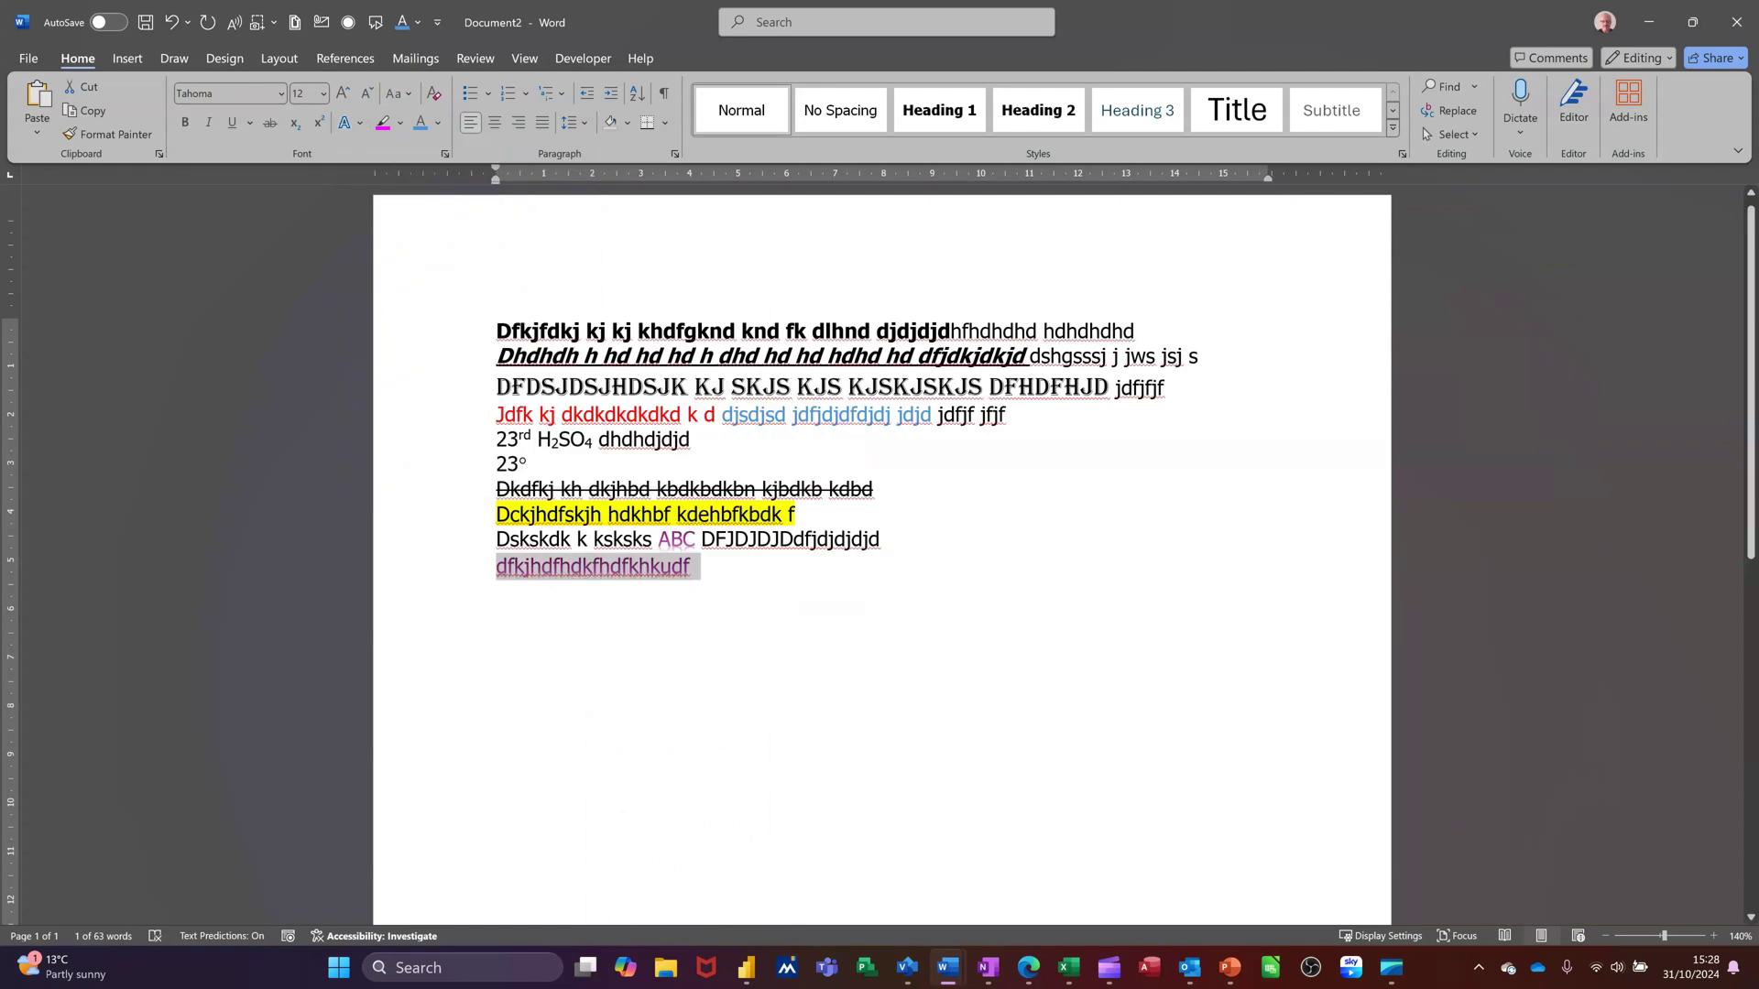
- Add plain 'weuweugugw' after the glowing text and start a new line
click(714, 579)
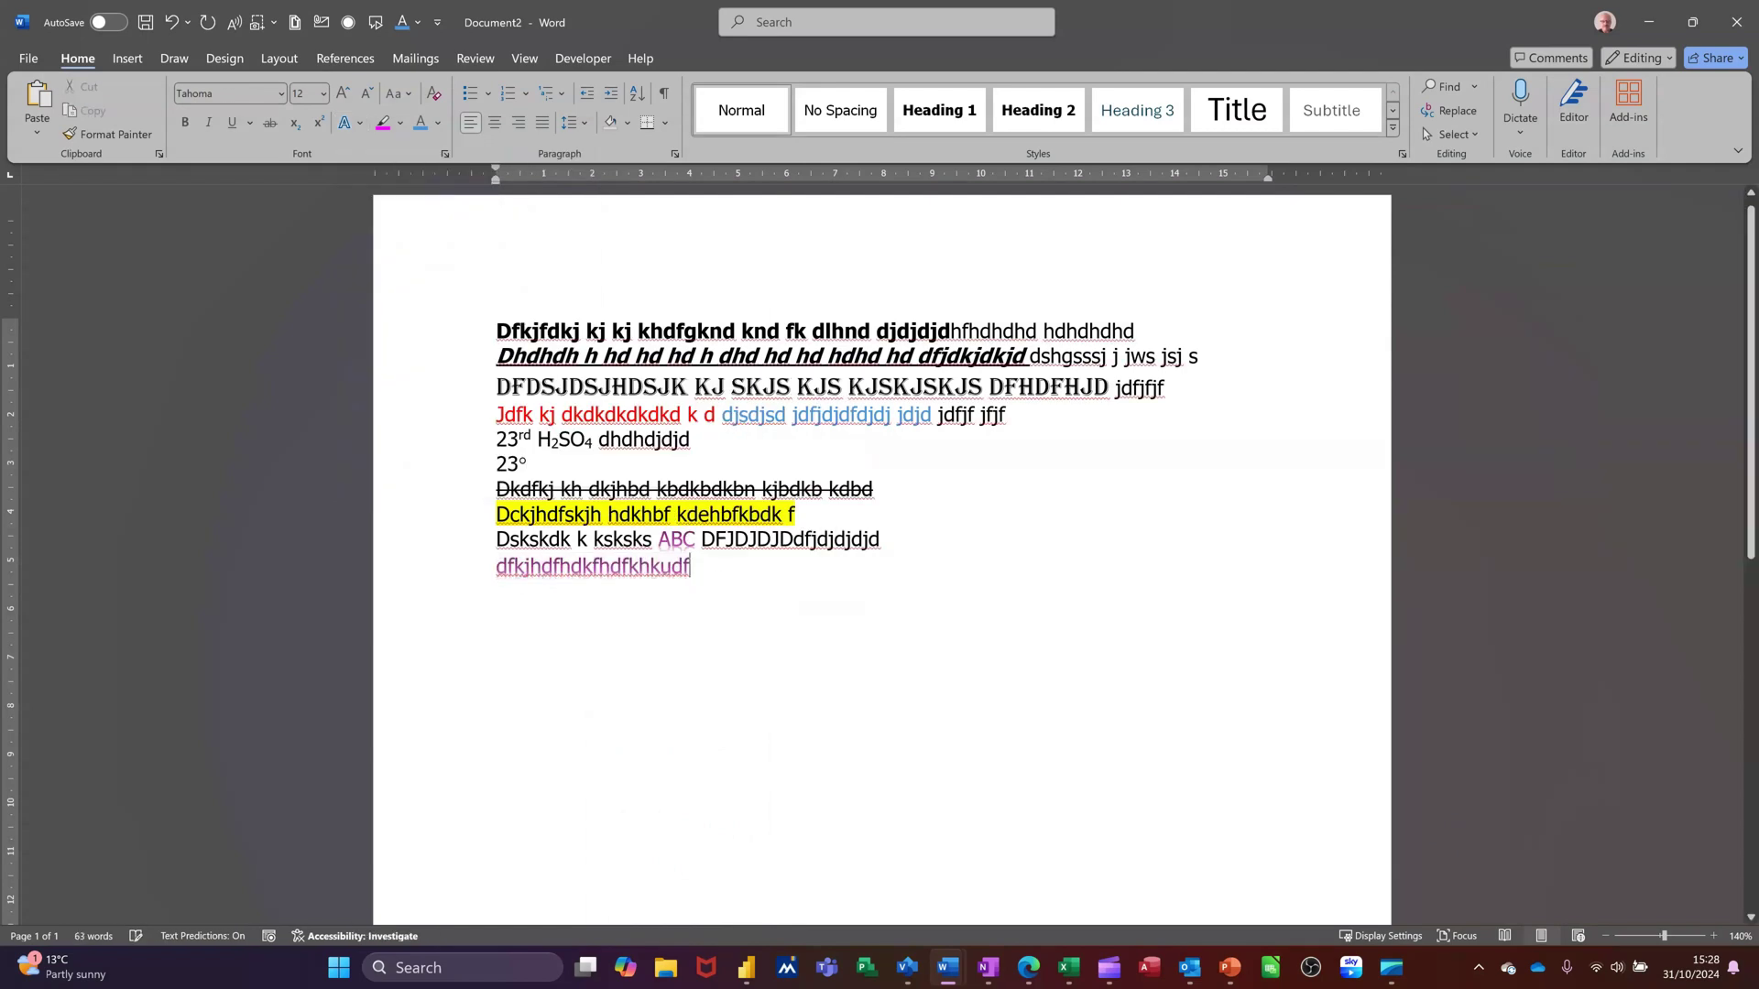
text(weuweugugw)
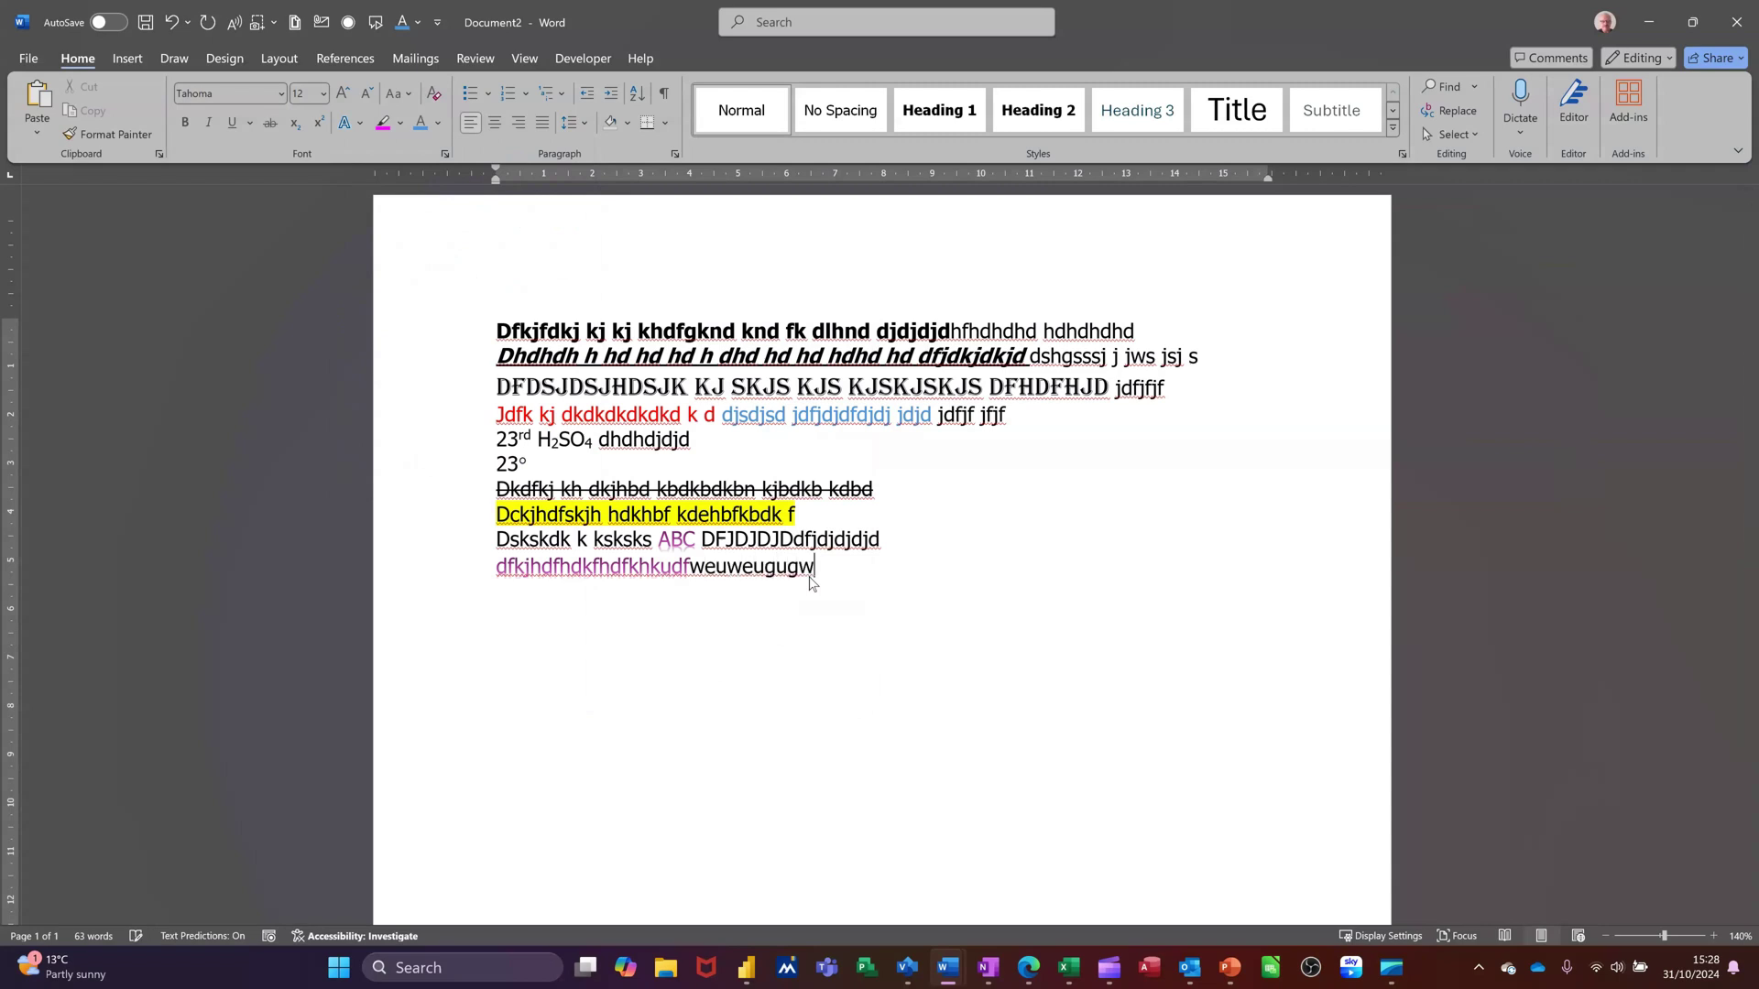
key(Return)
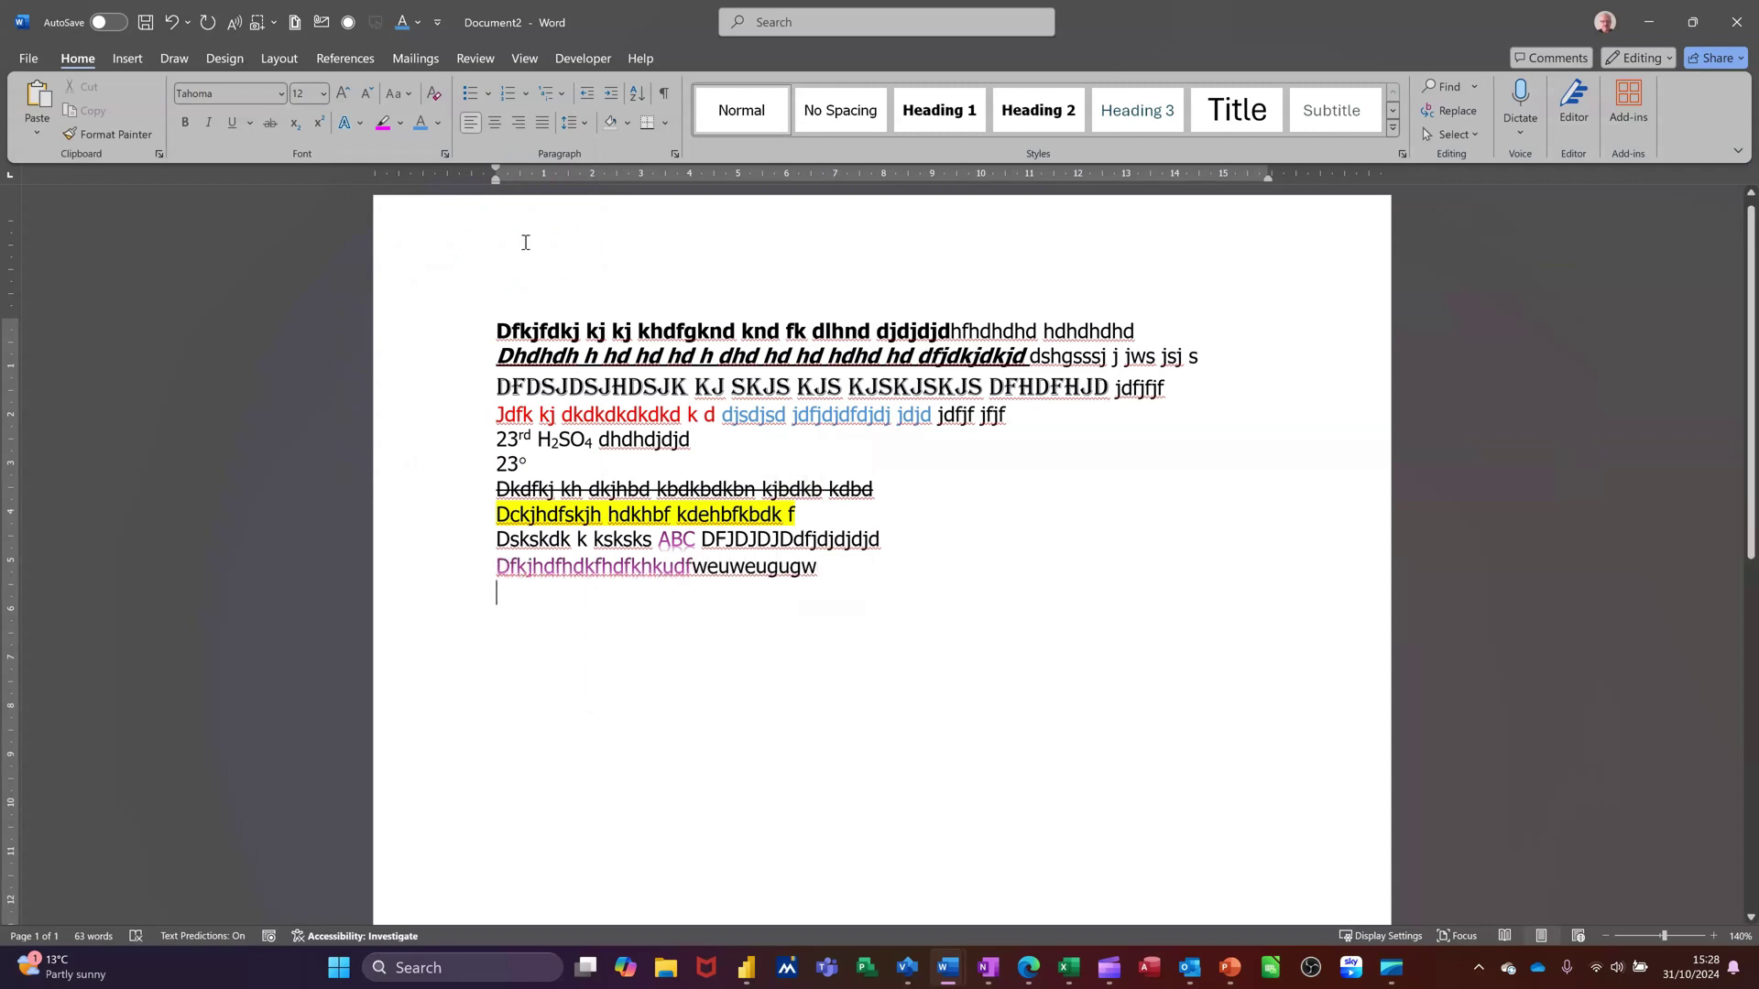
- Type 'dfskjhdsfkhkdjsfhksdfkhskefhiusd', grow it to 24 pt, then shrink it to 18 pt
text(dfskjhdsfkhkdjsfhksdfkhskefhiusd)
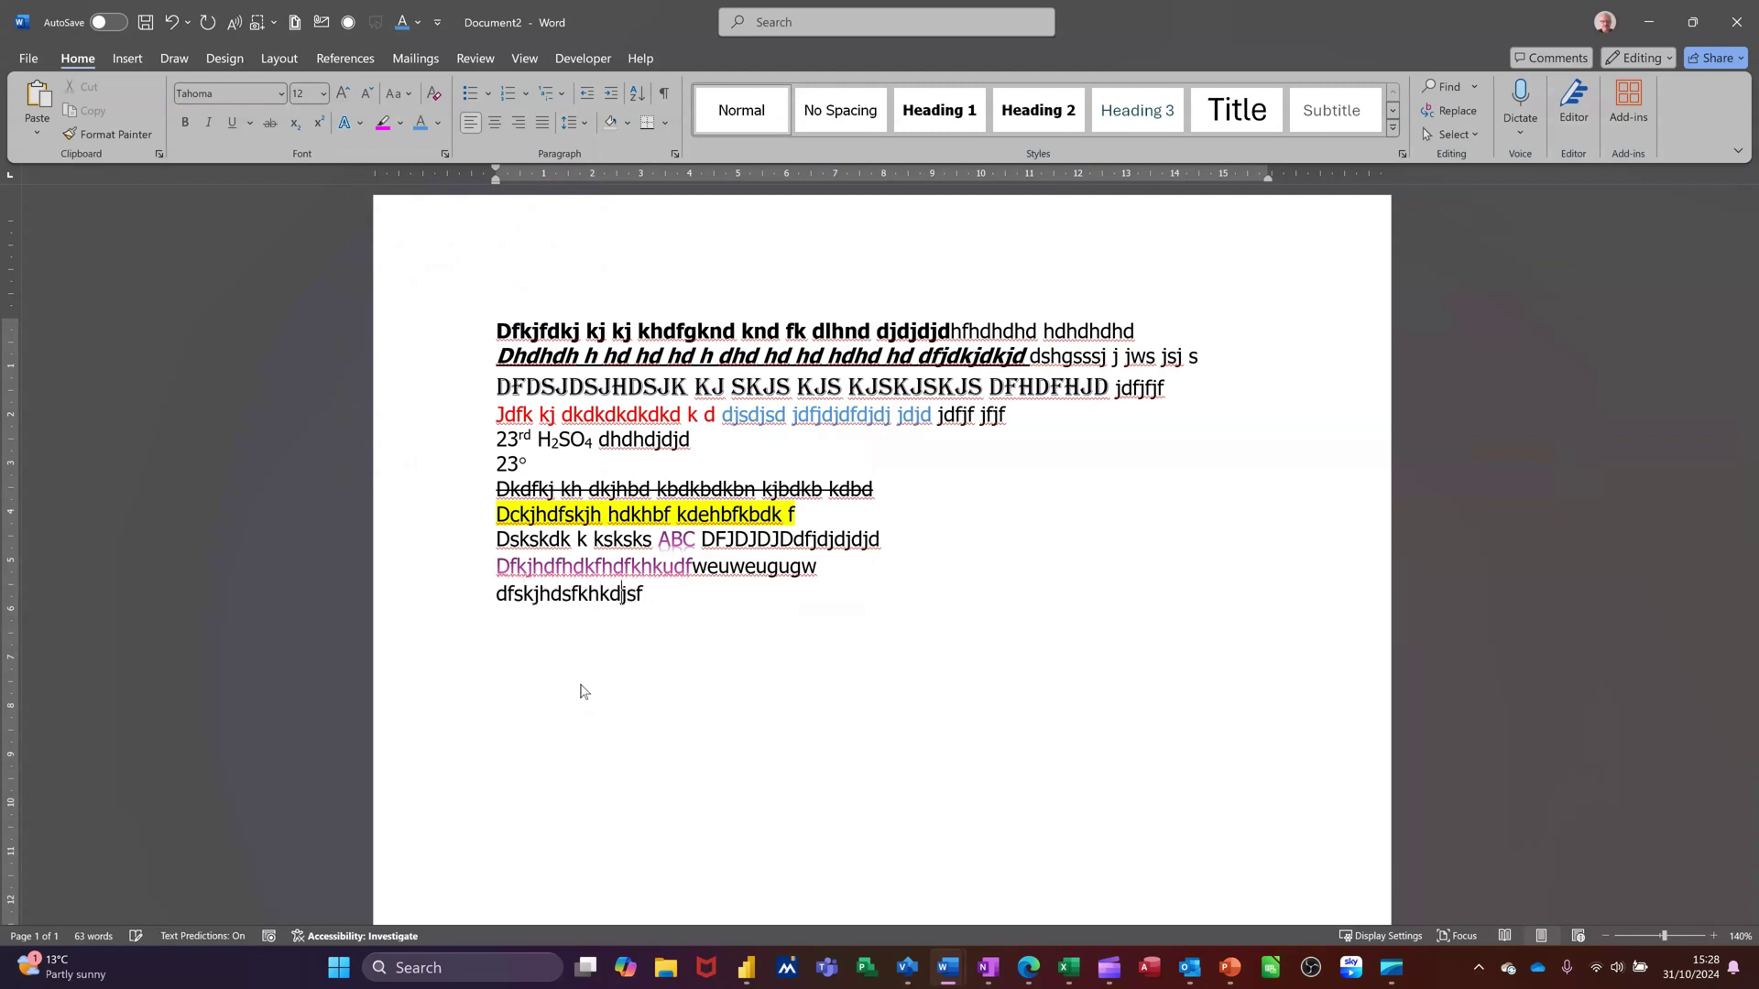
click(429, 607)
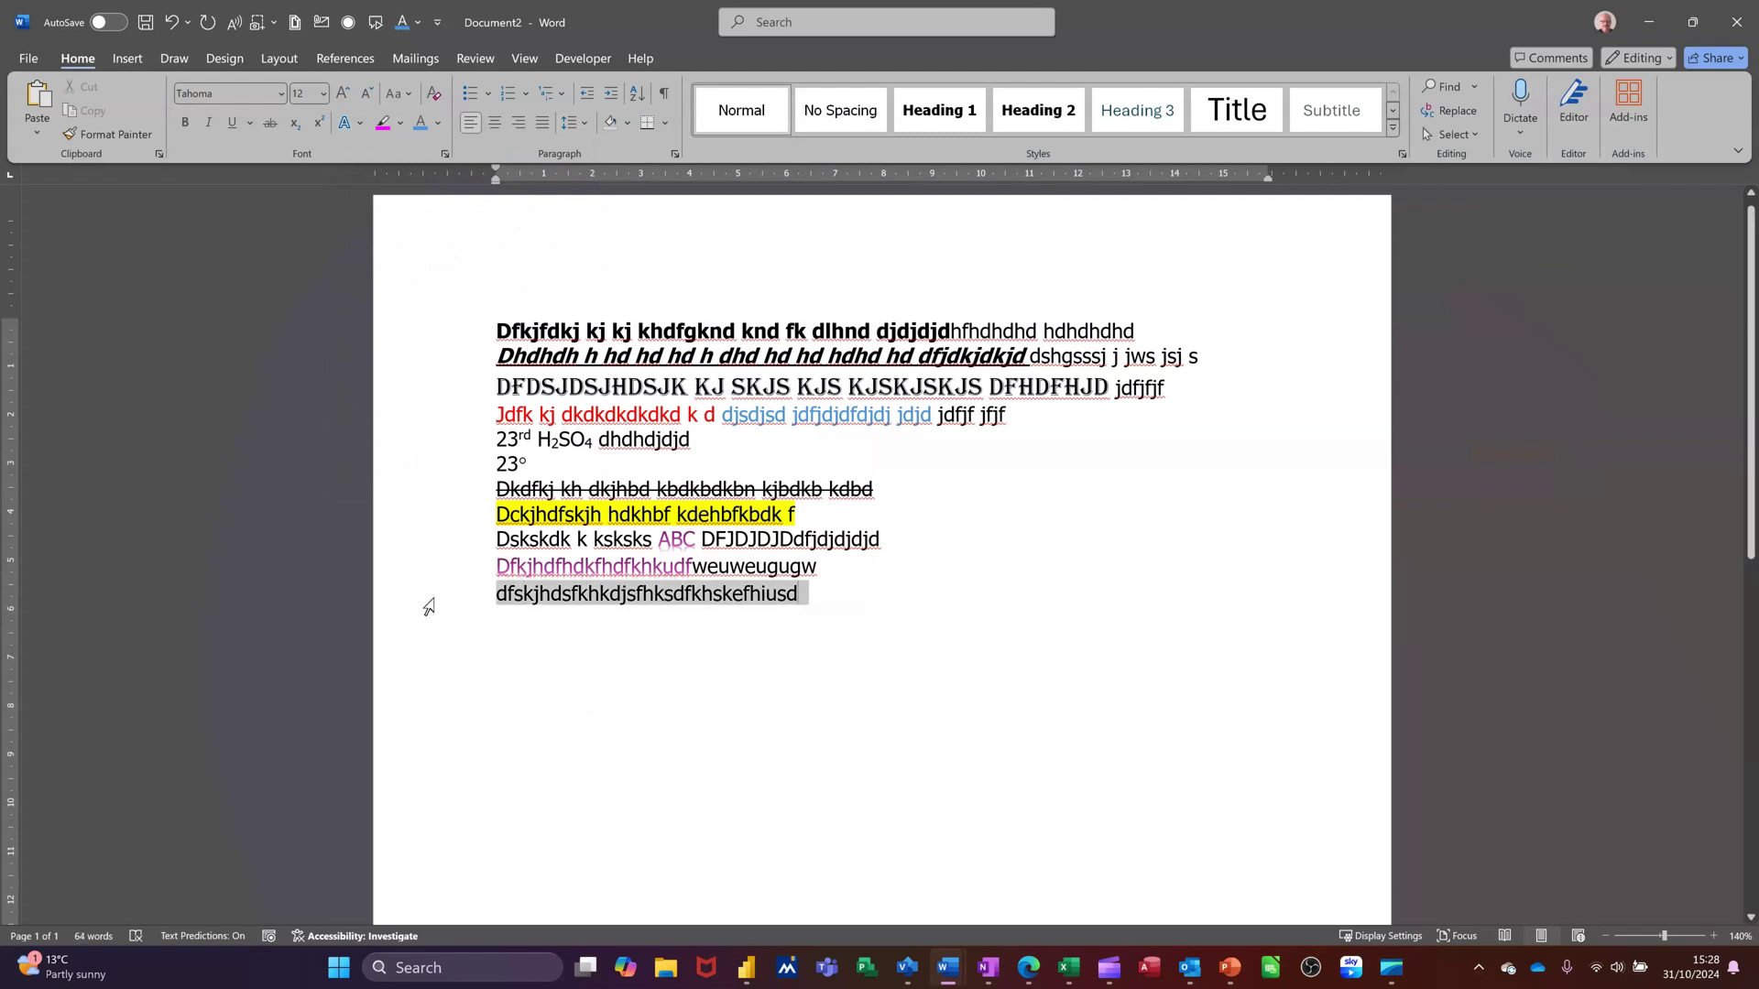
click(349, 96)
click(349, 95)
click(349, 96)
click(349, 95)
click(349, 95)
click(349, 95)
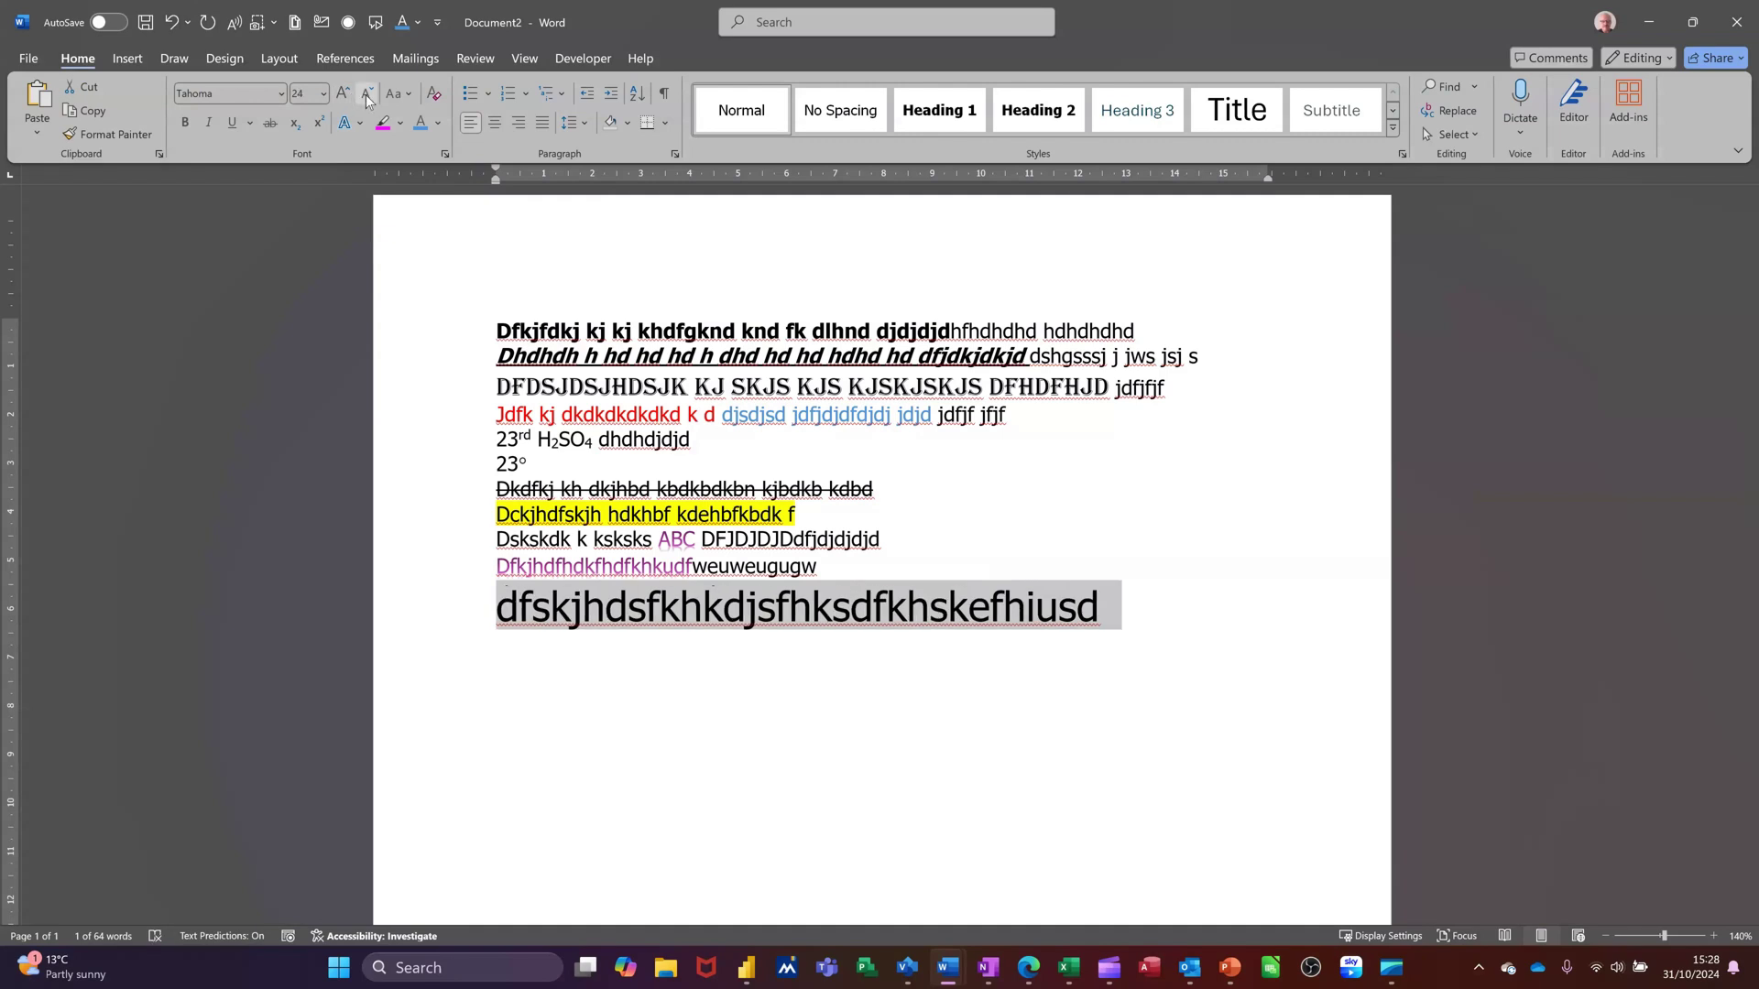
click(368, 95)
click(367, 95)
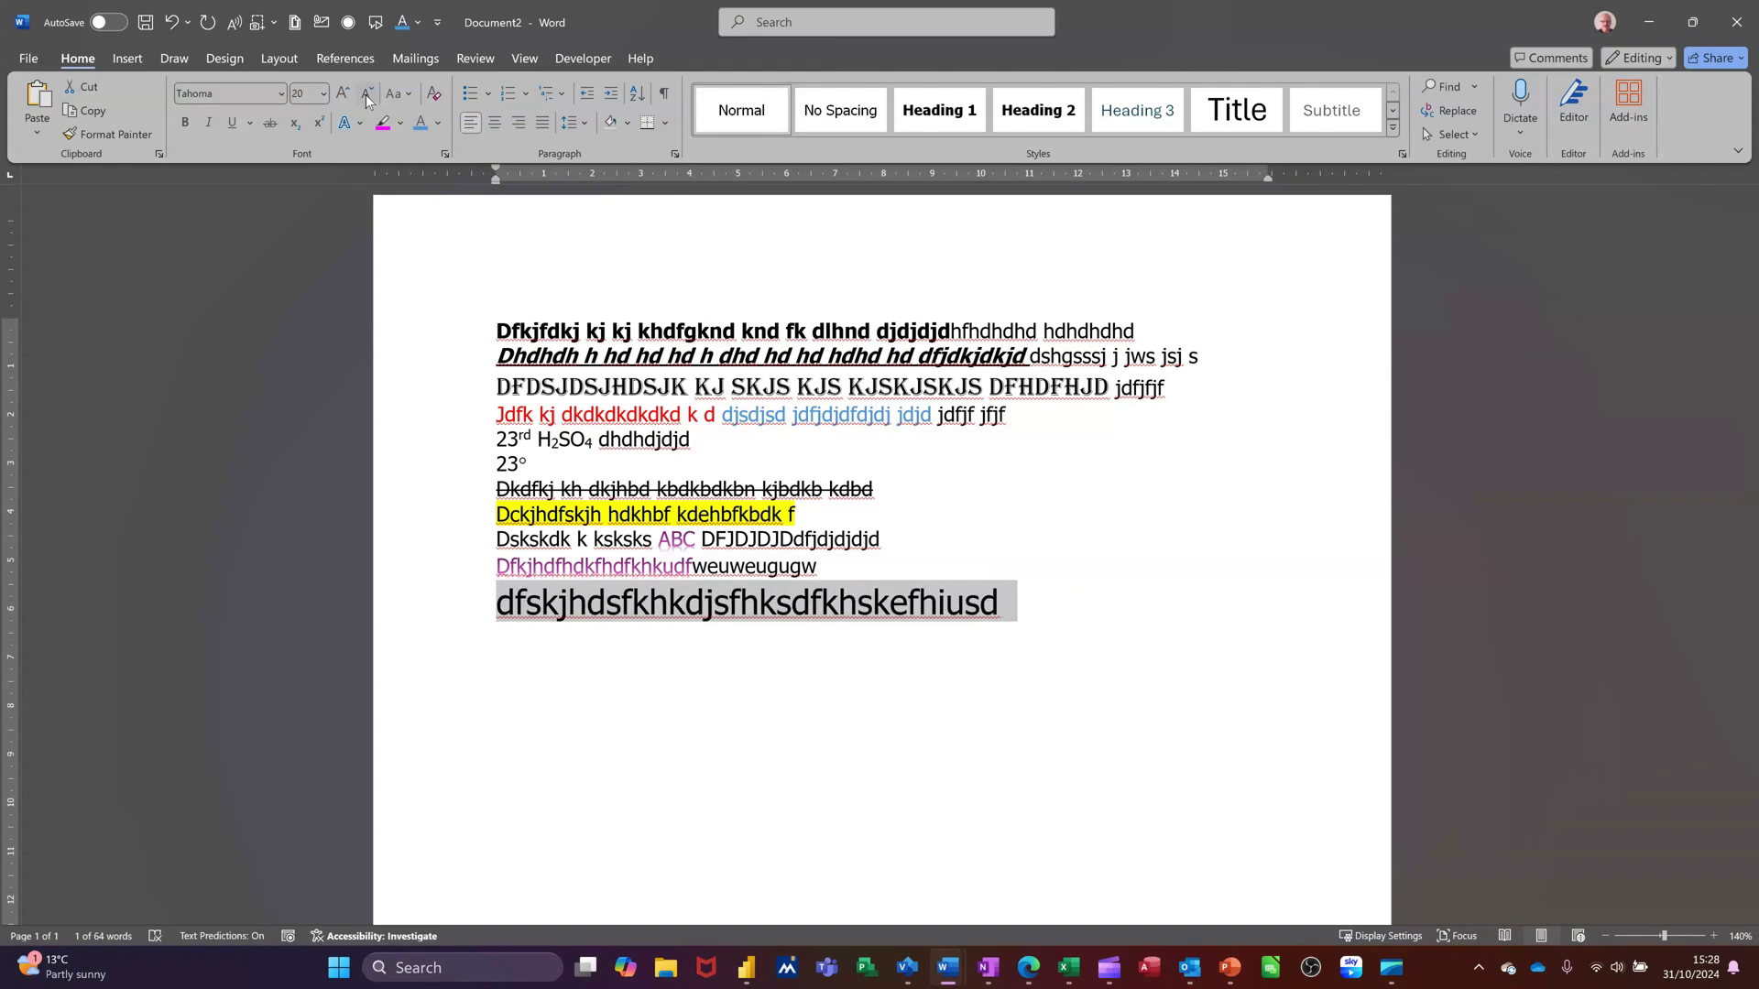
click(368, 95)
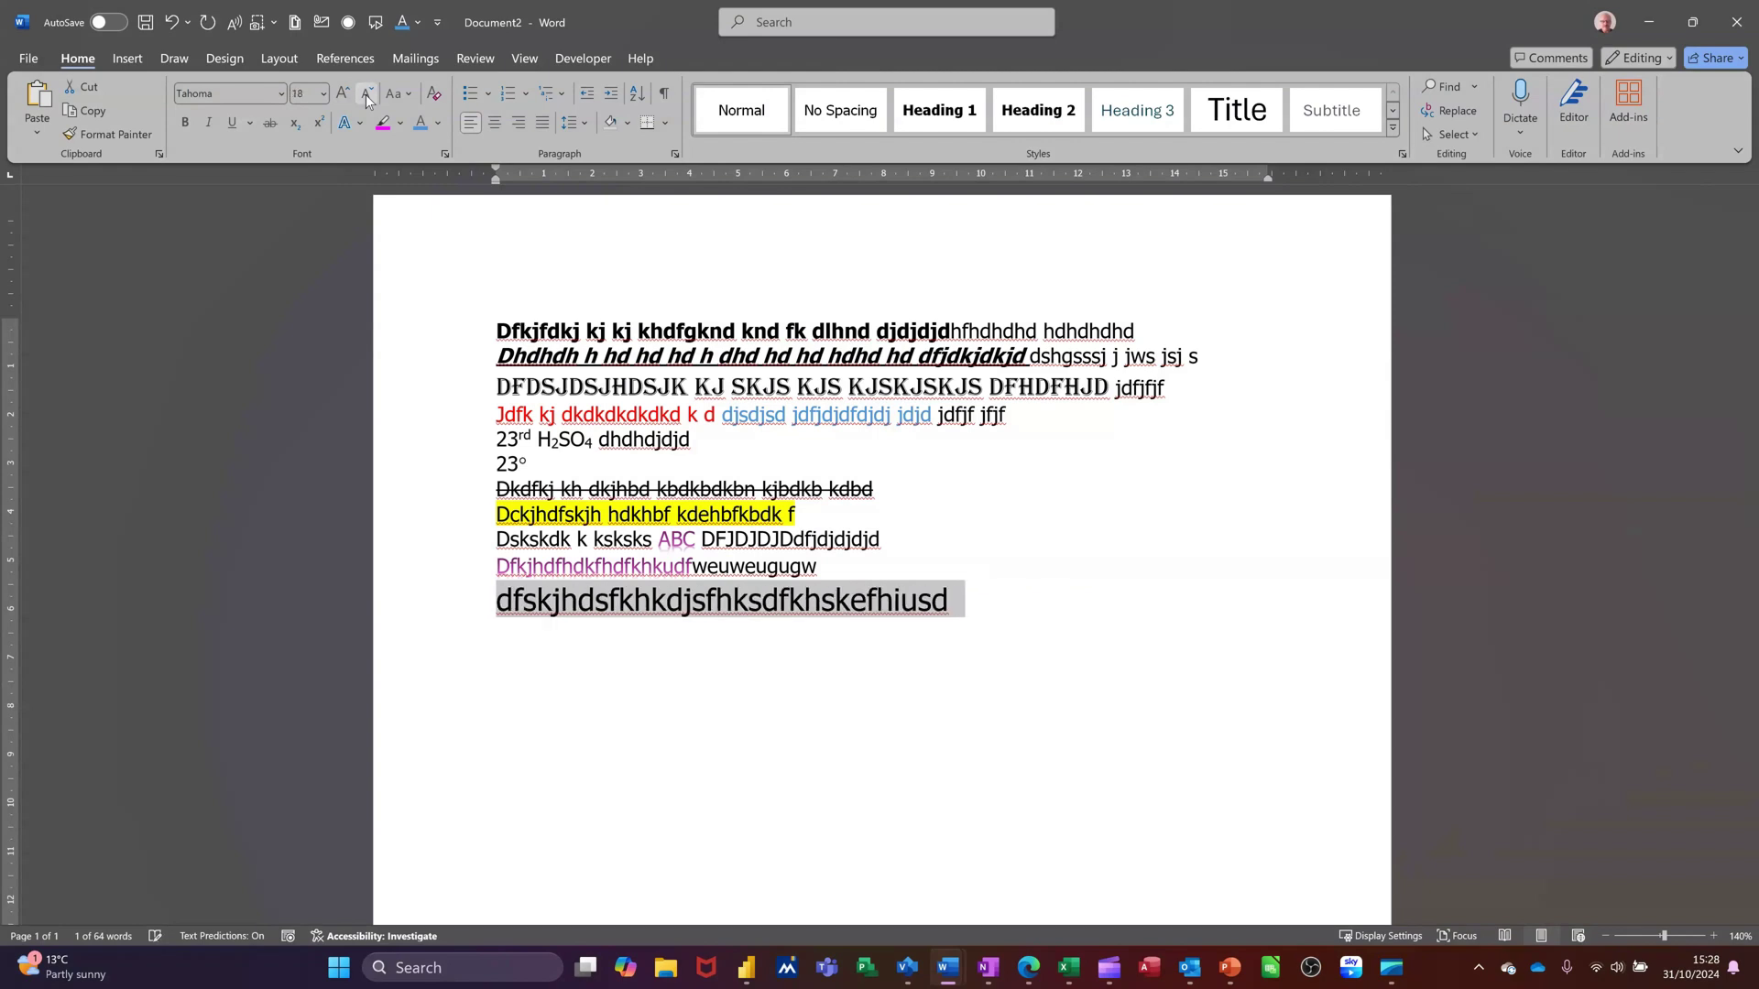
- Clear all formatting from the 'dfskjhdsfkhkdjsfhksdfkhskefhiusd' line, returning it to 12 pt
click(413, 98)
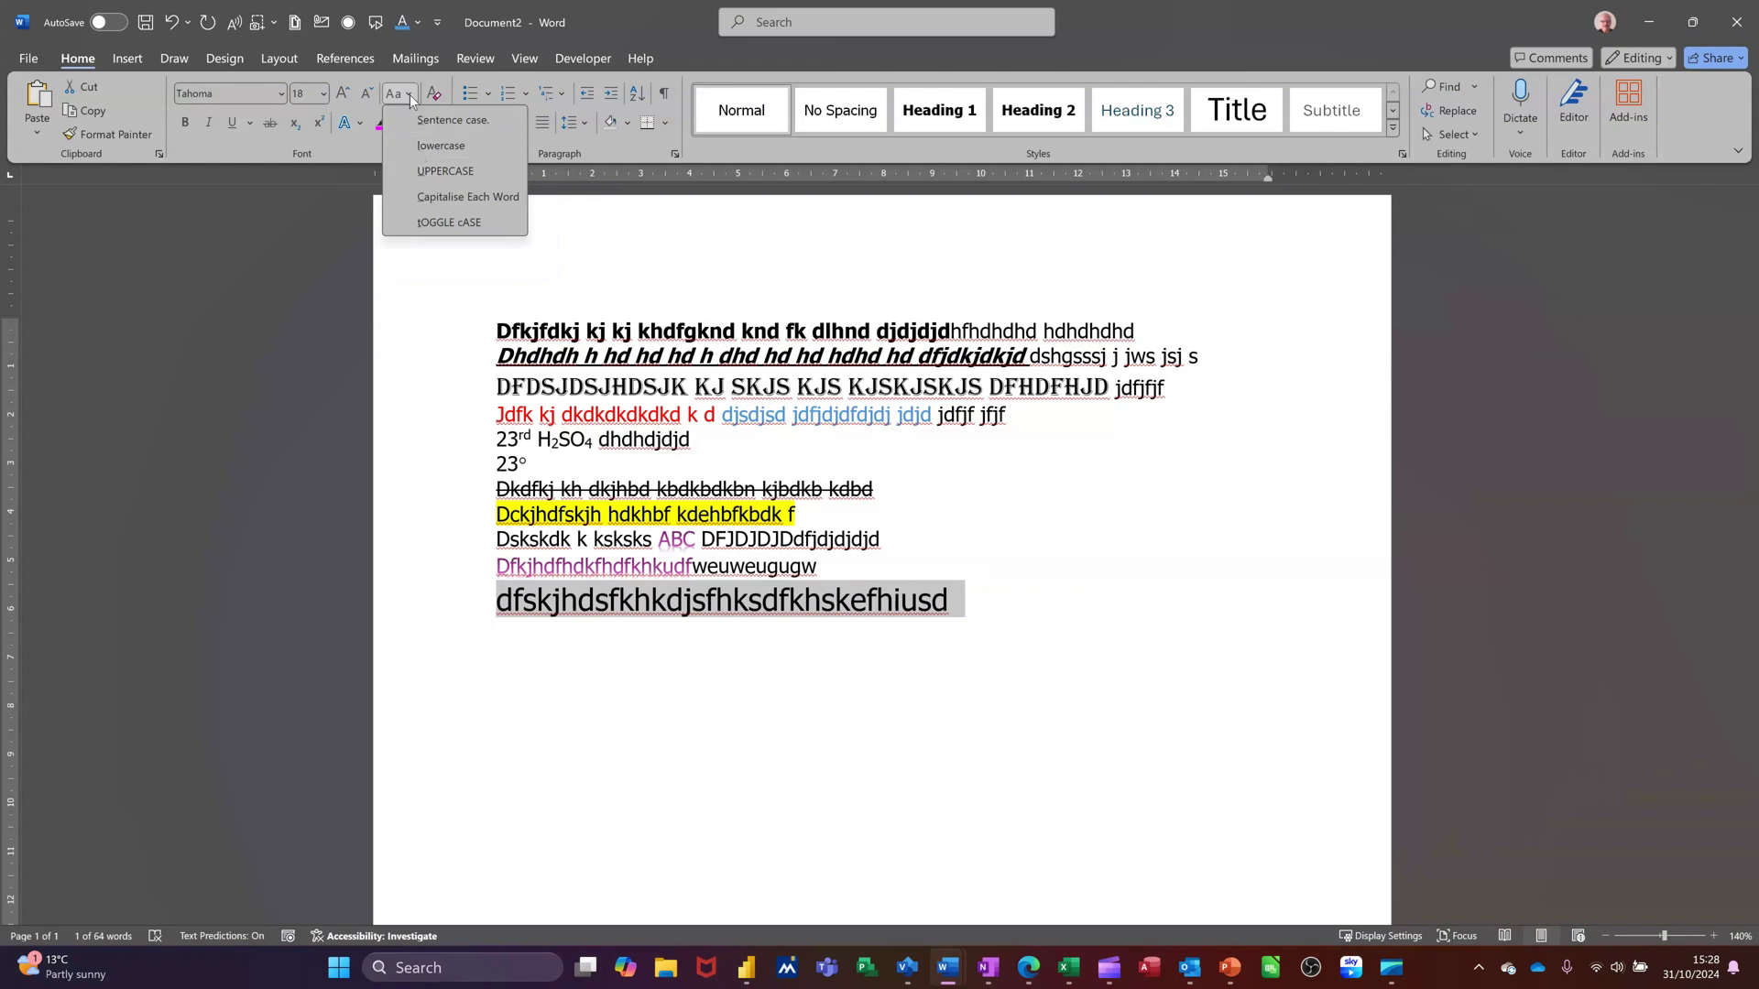
click(409, 101)
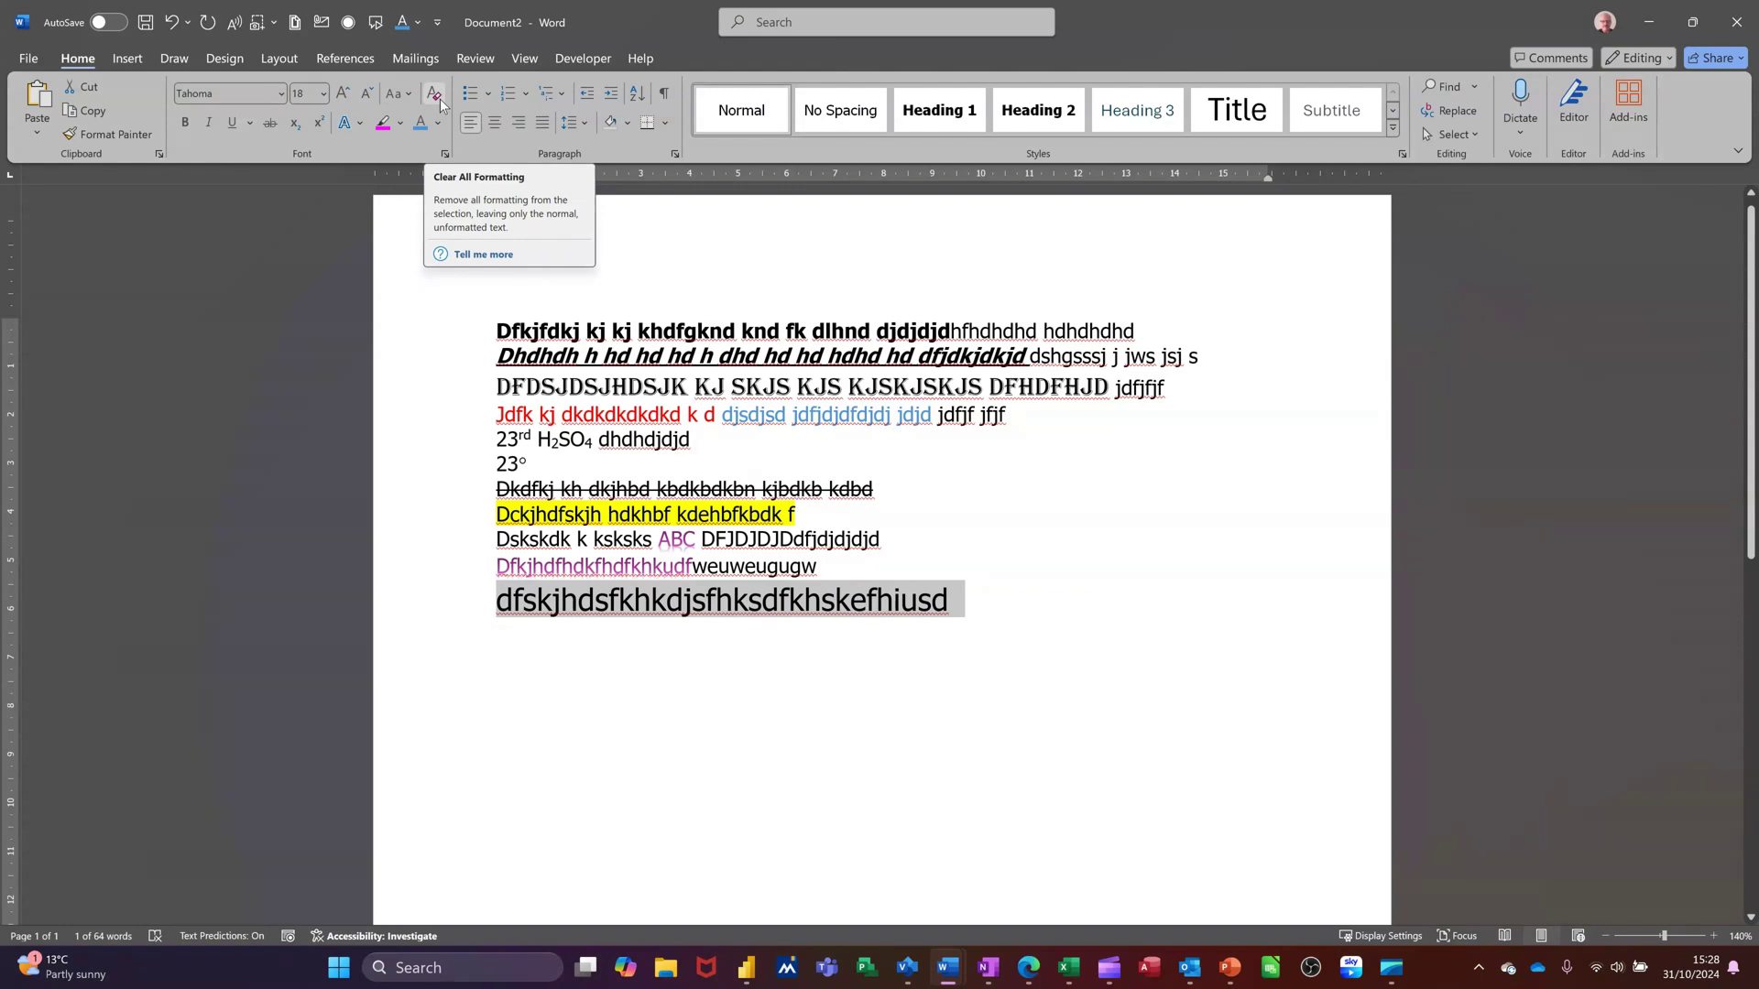
click(436, 96)
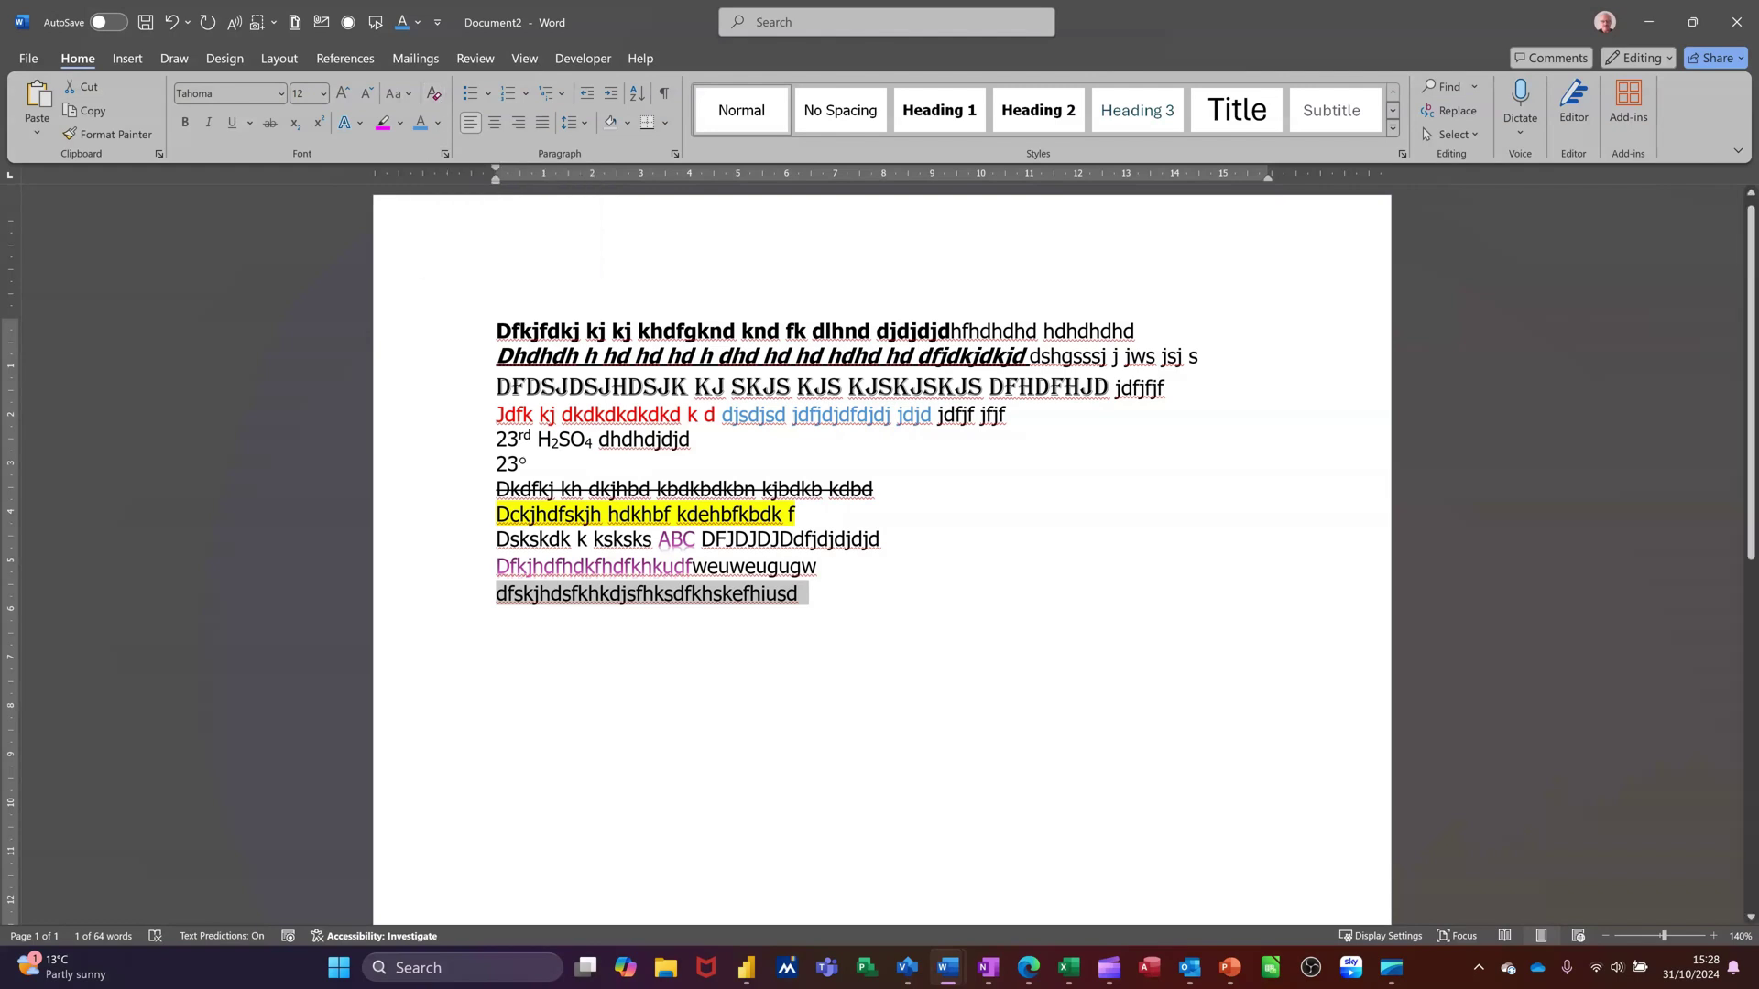
- Add a new line 'sdfhbdfsbdsfbsdfkjsdkjfb n s bskbf df' and select it
click(799, 594)
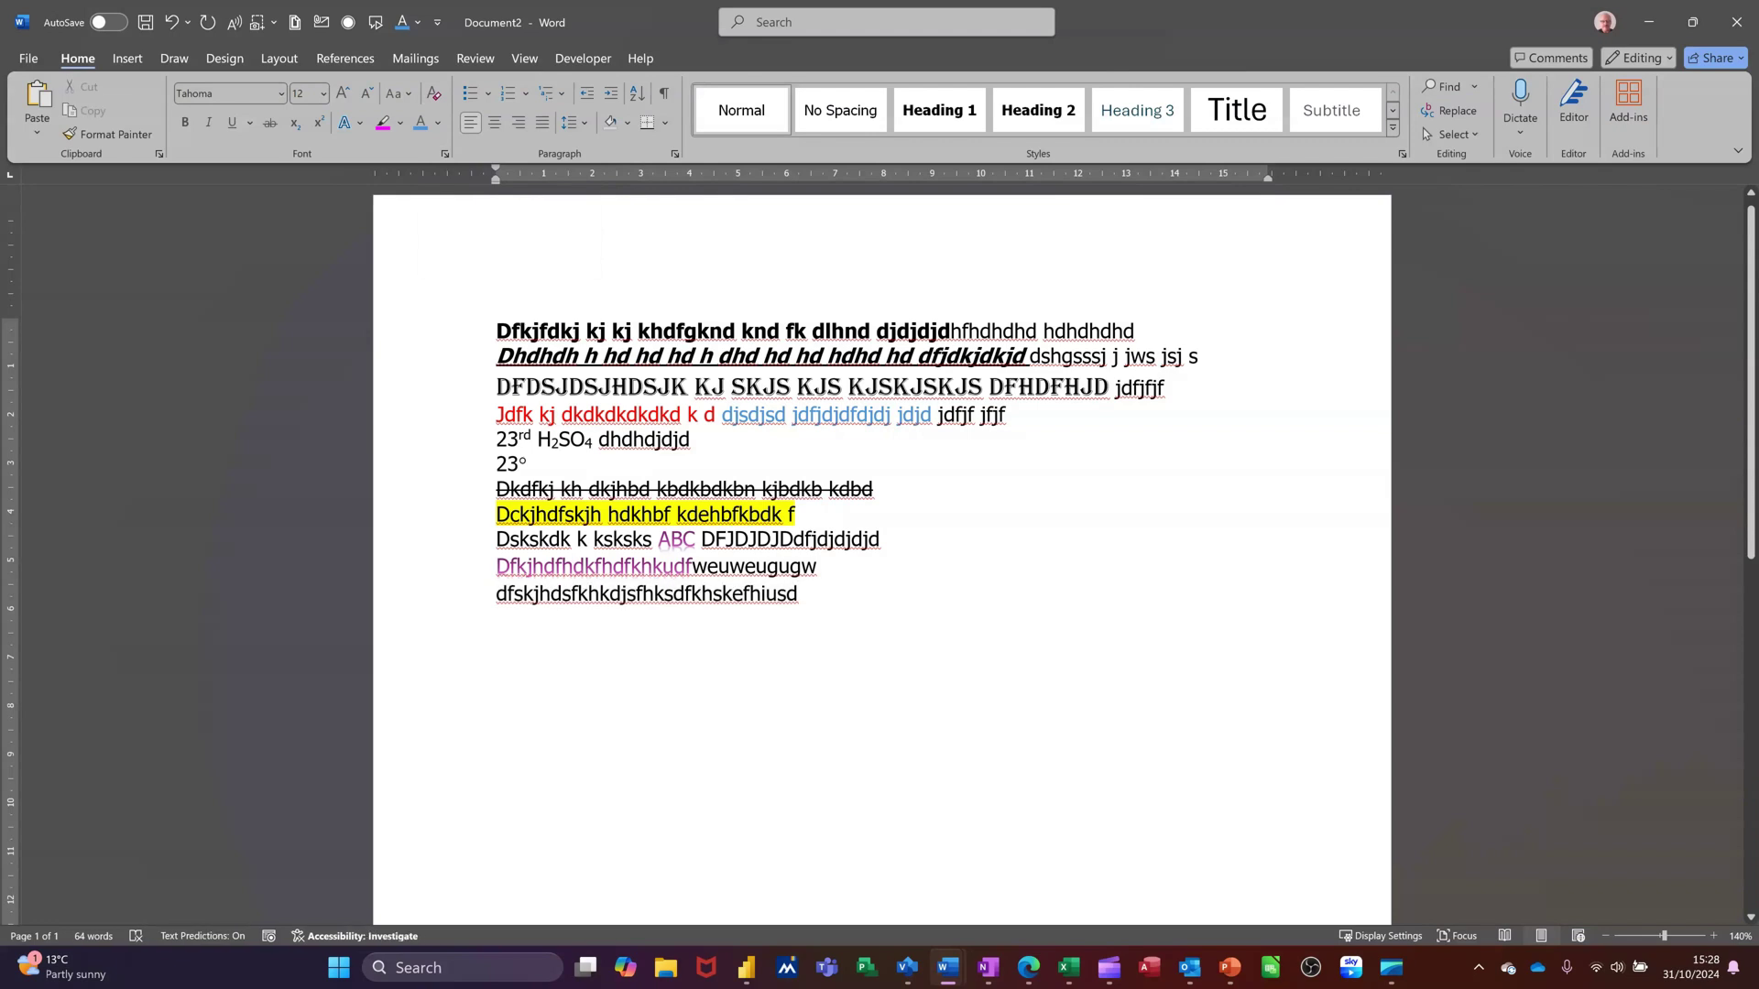
key(Return)
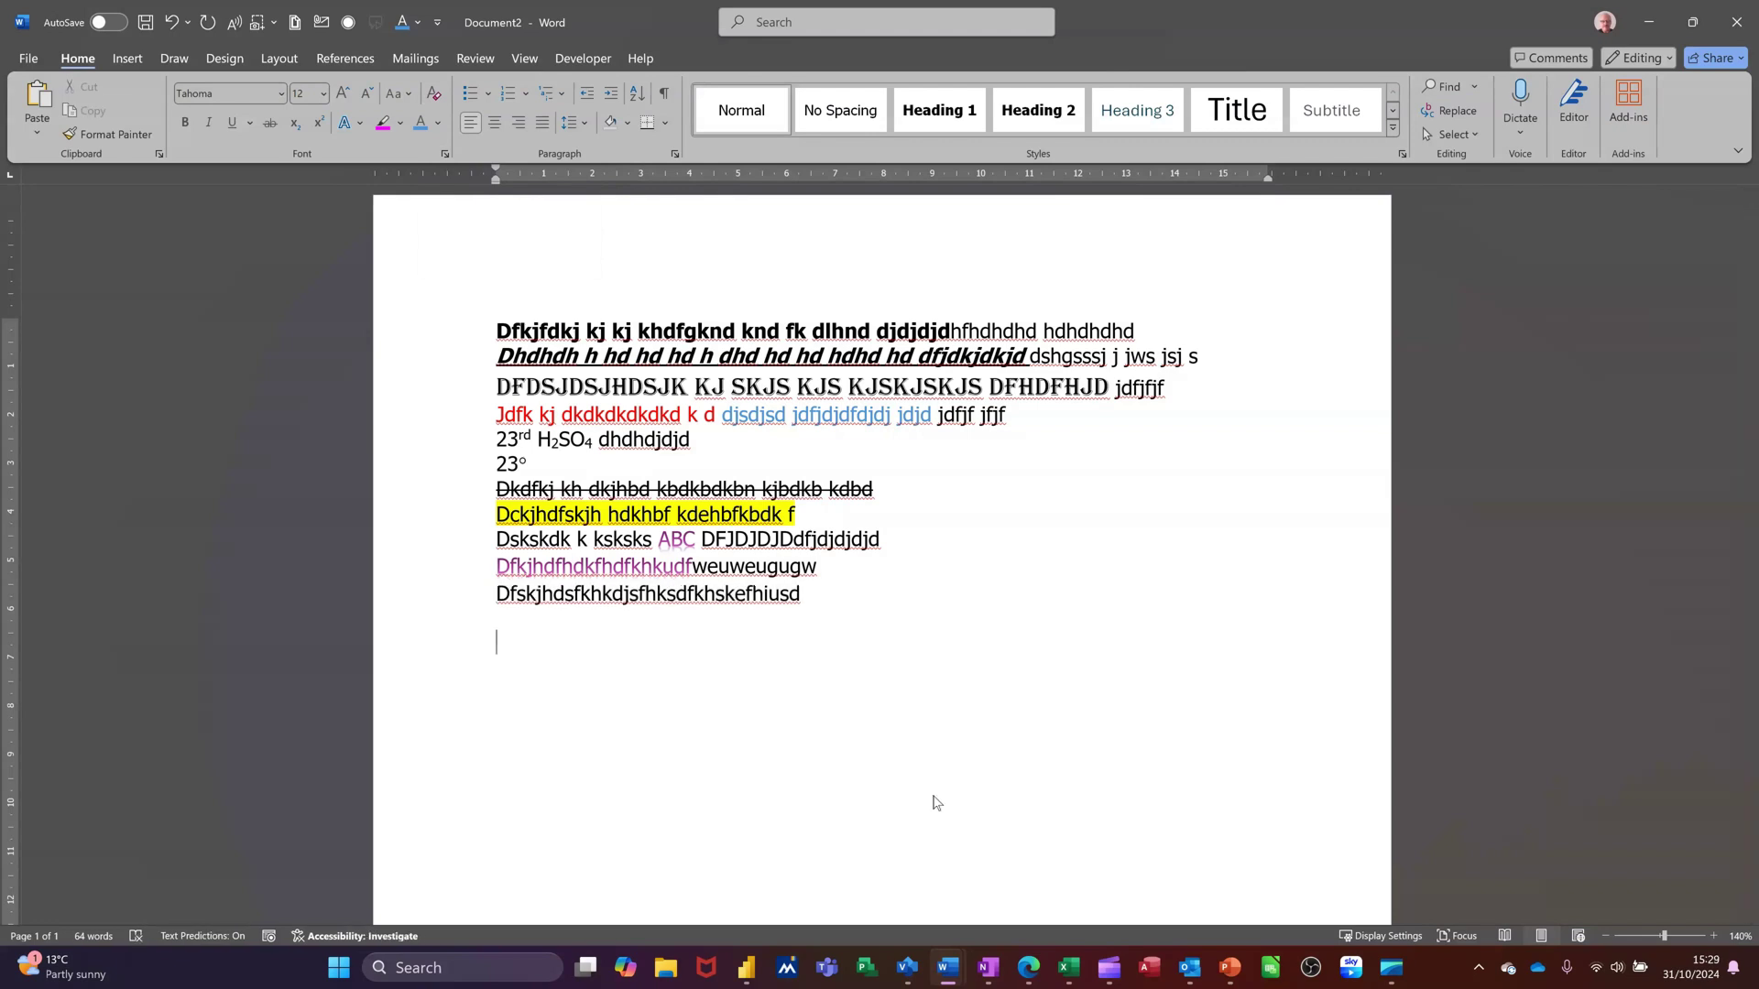
text(sdfhbdfsbdsfbsdfkjsdkjfb n s bskbf df)
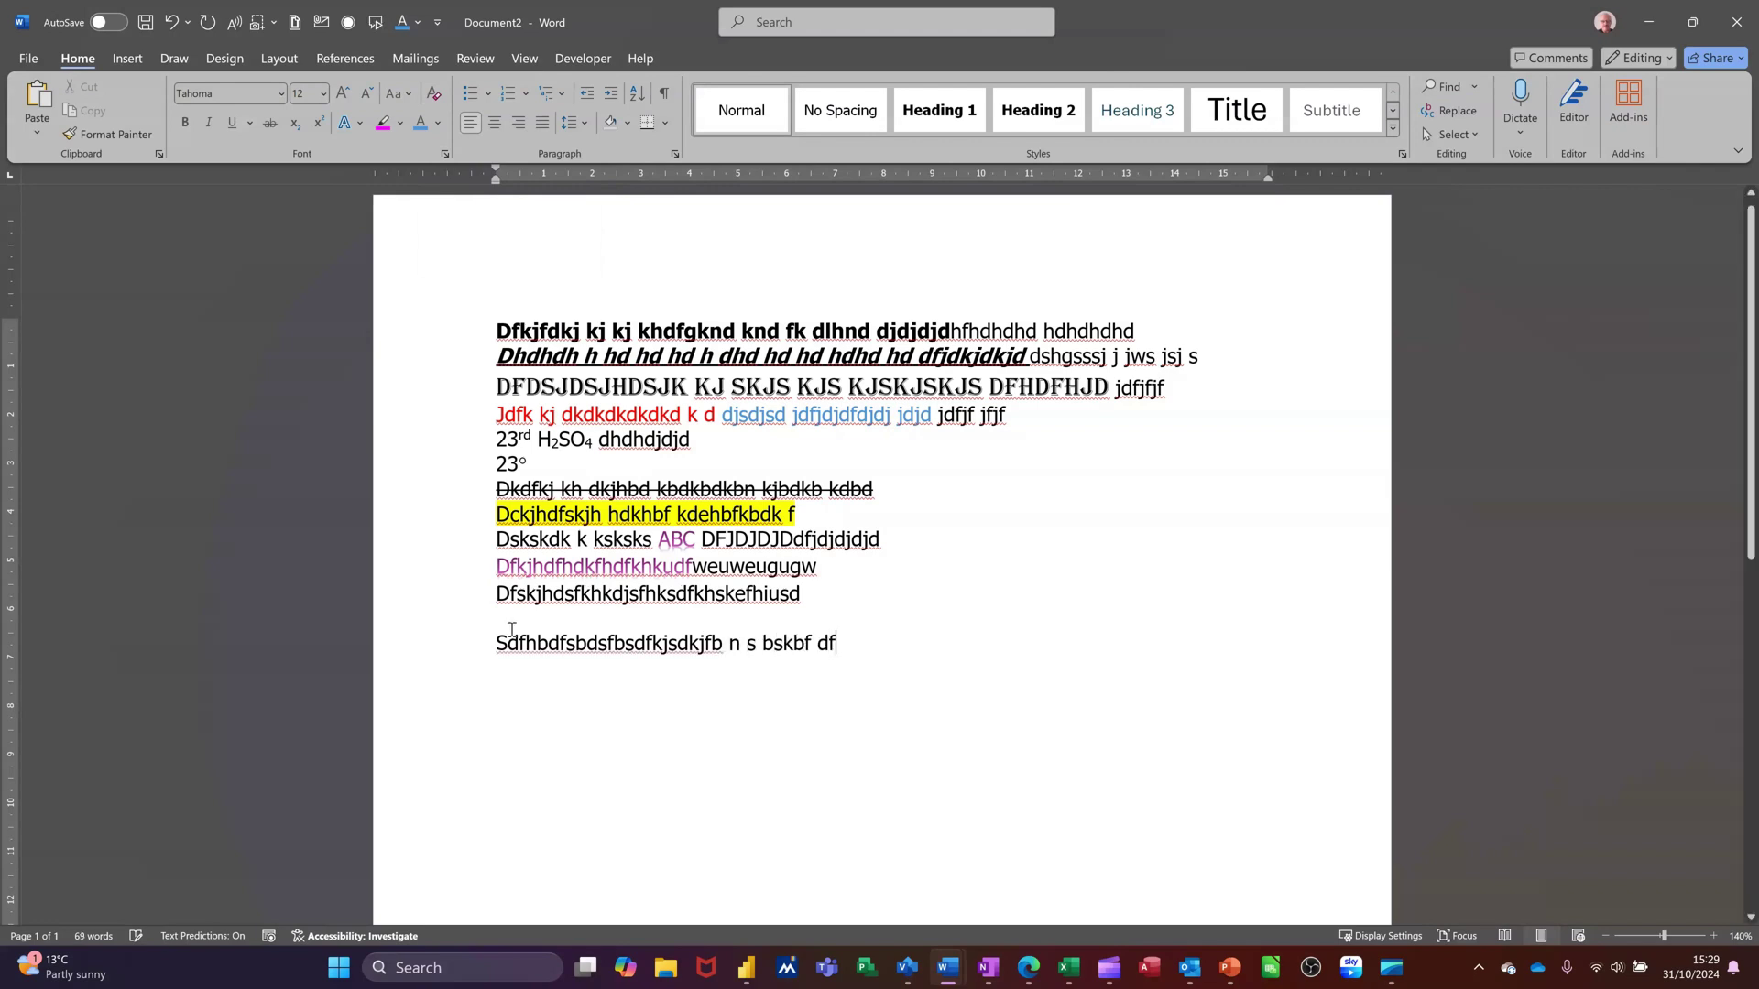
click(458, 647)
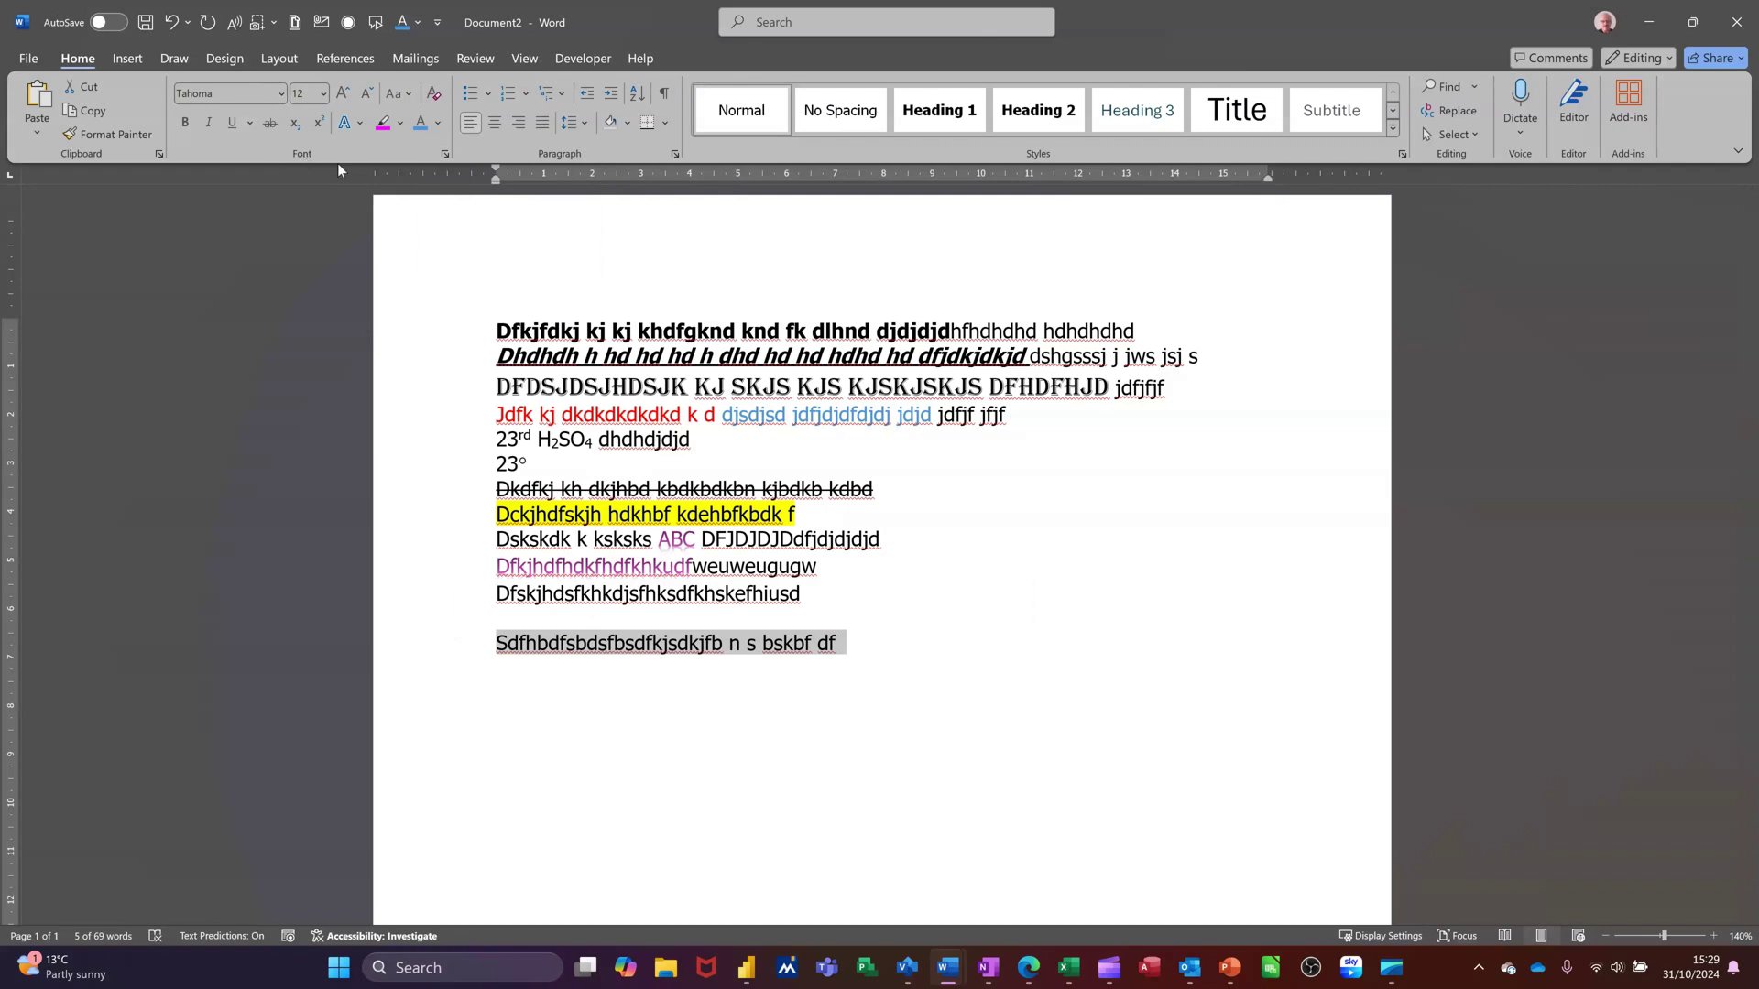
- In the Font dialog, give the line a single solid red underline
click(446, 154)
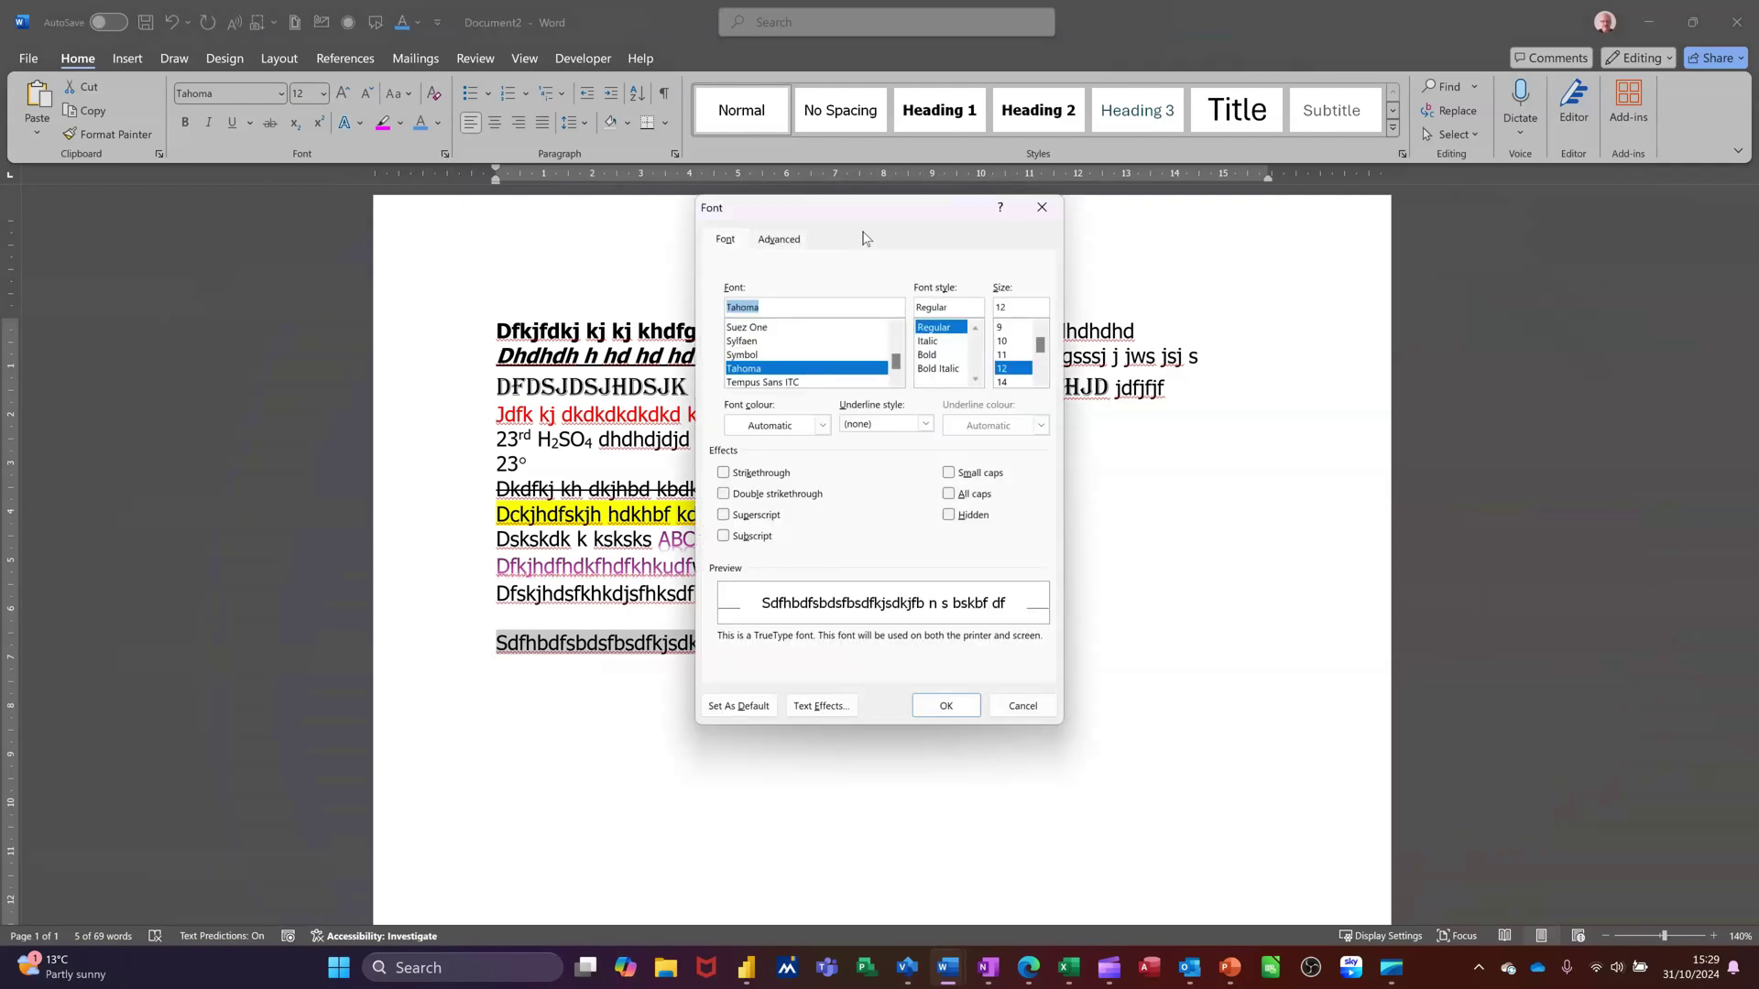
drag(860, 221, 736, 202)
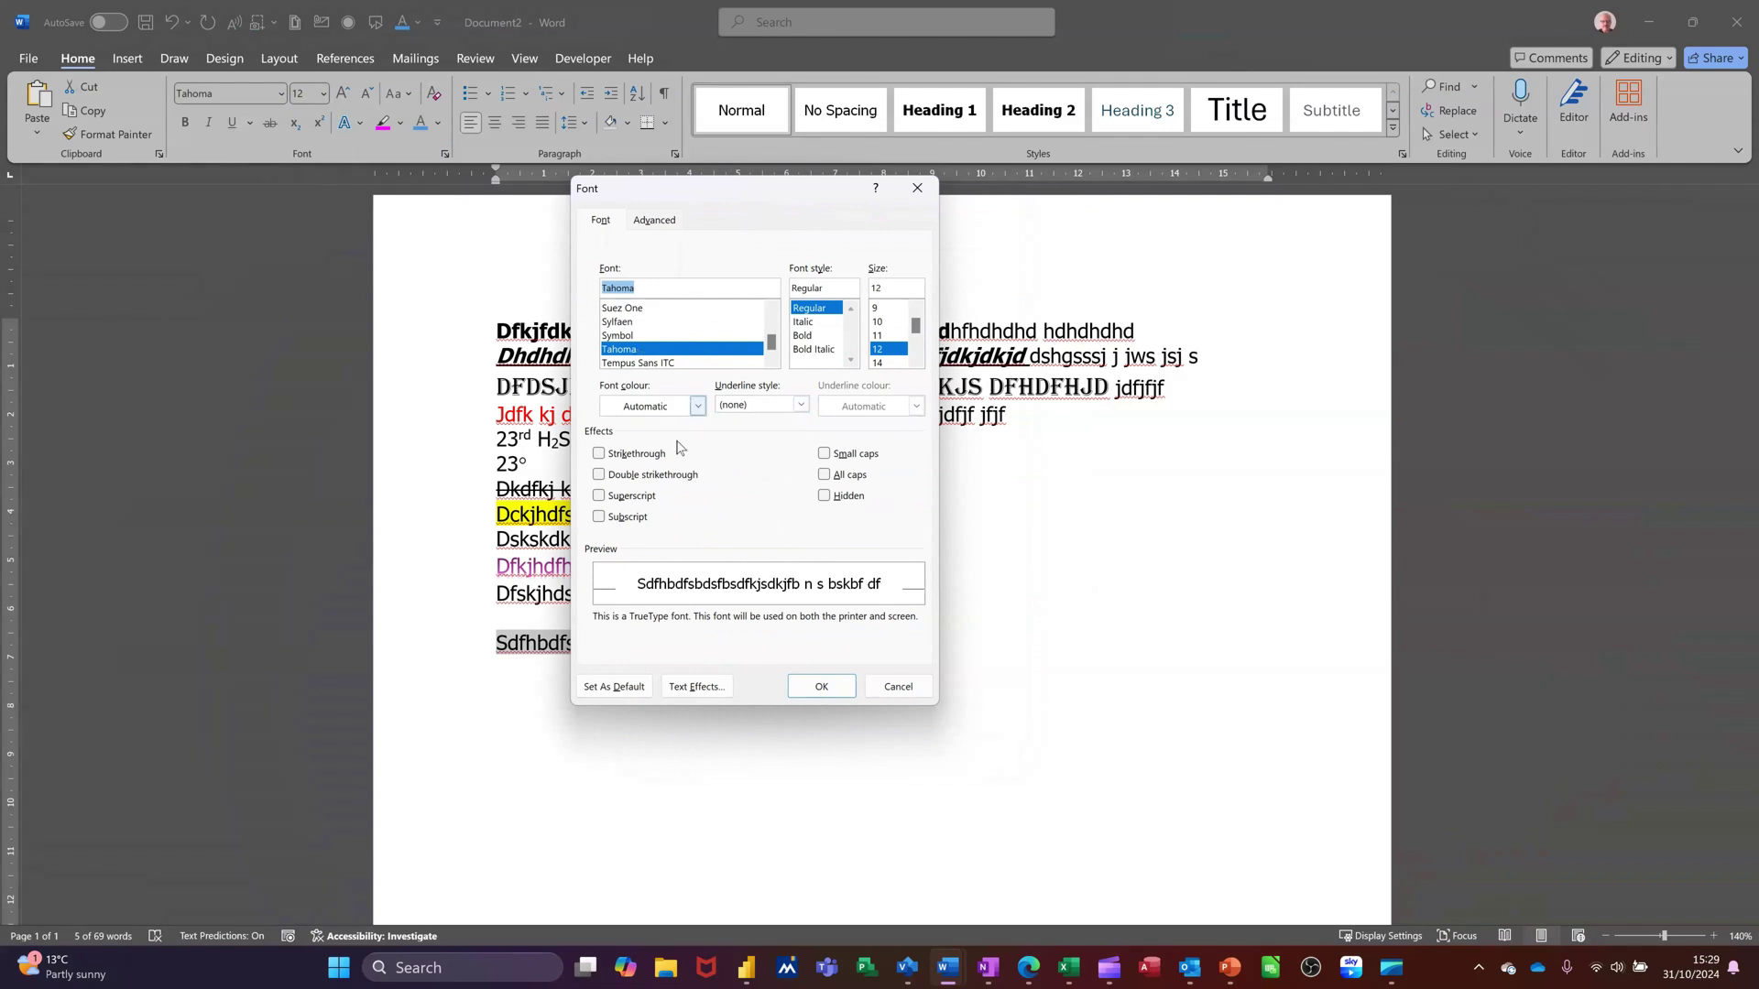
click(801, 405)
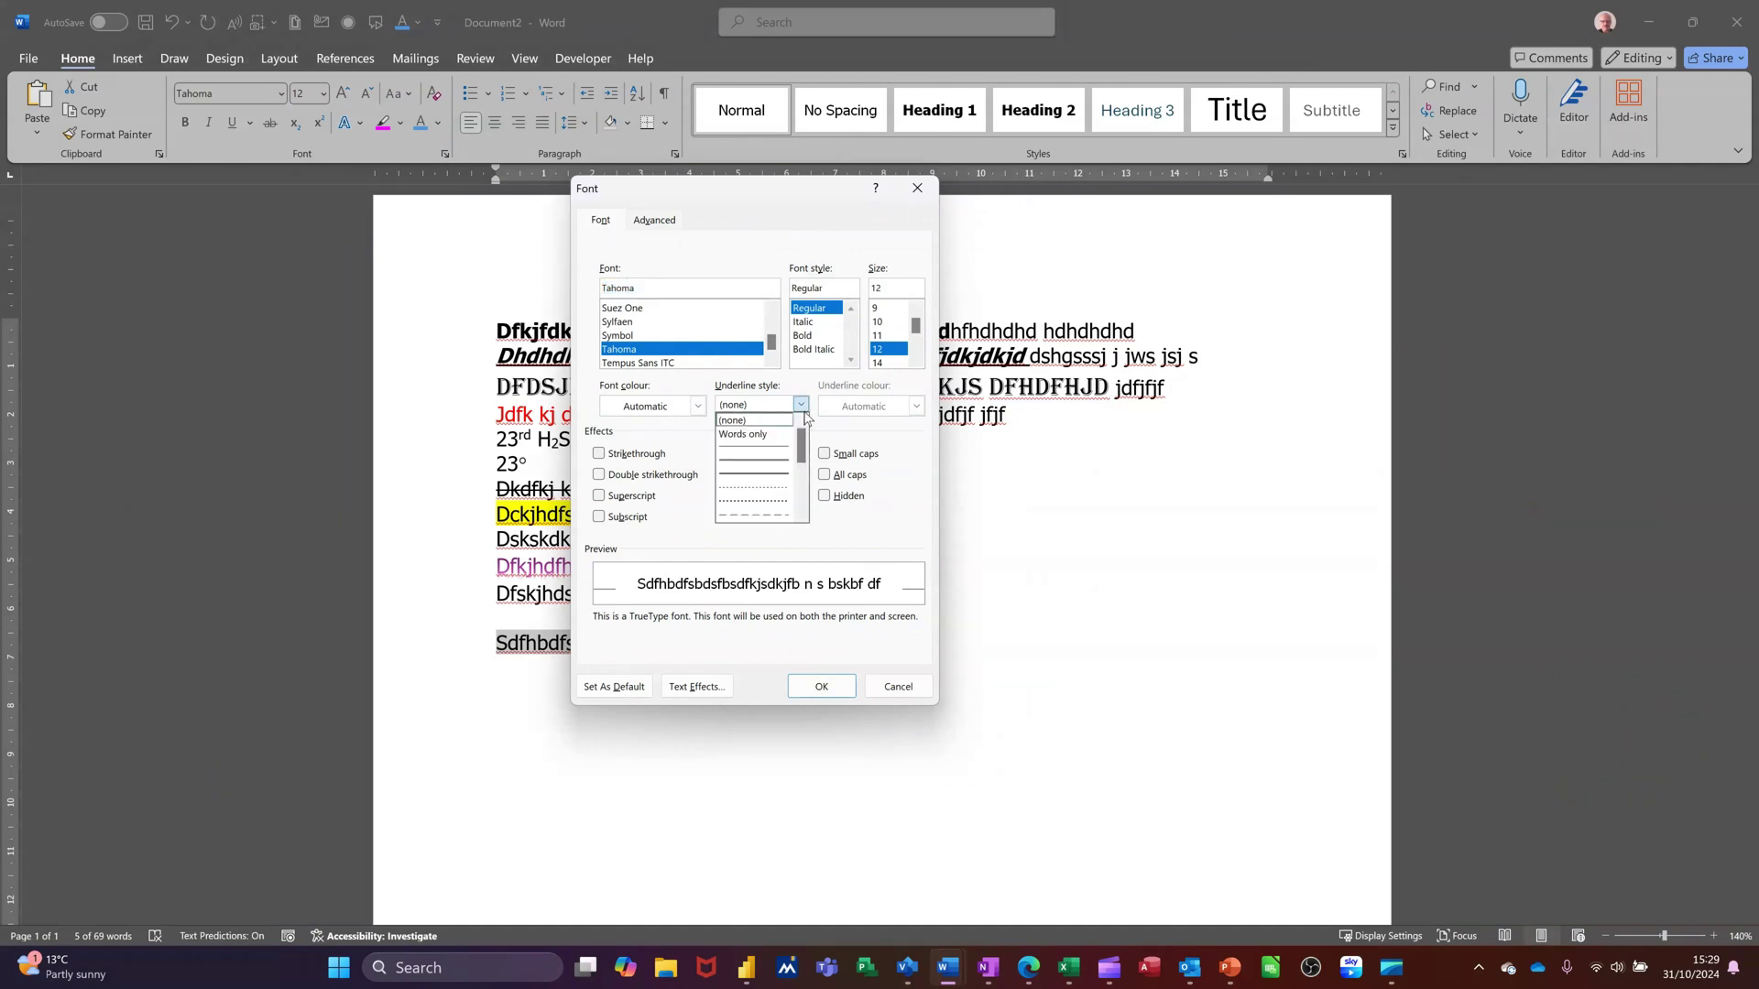
click(752, 462)
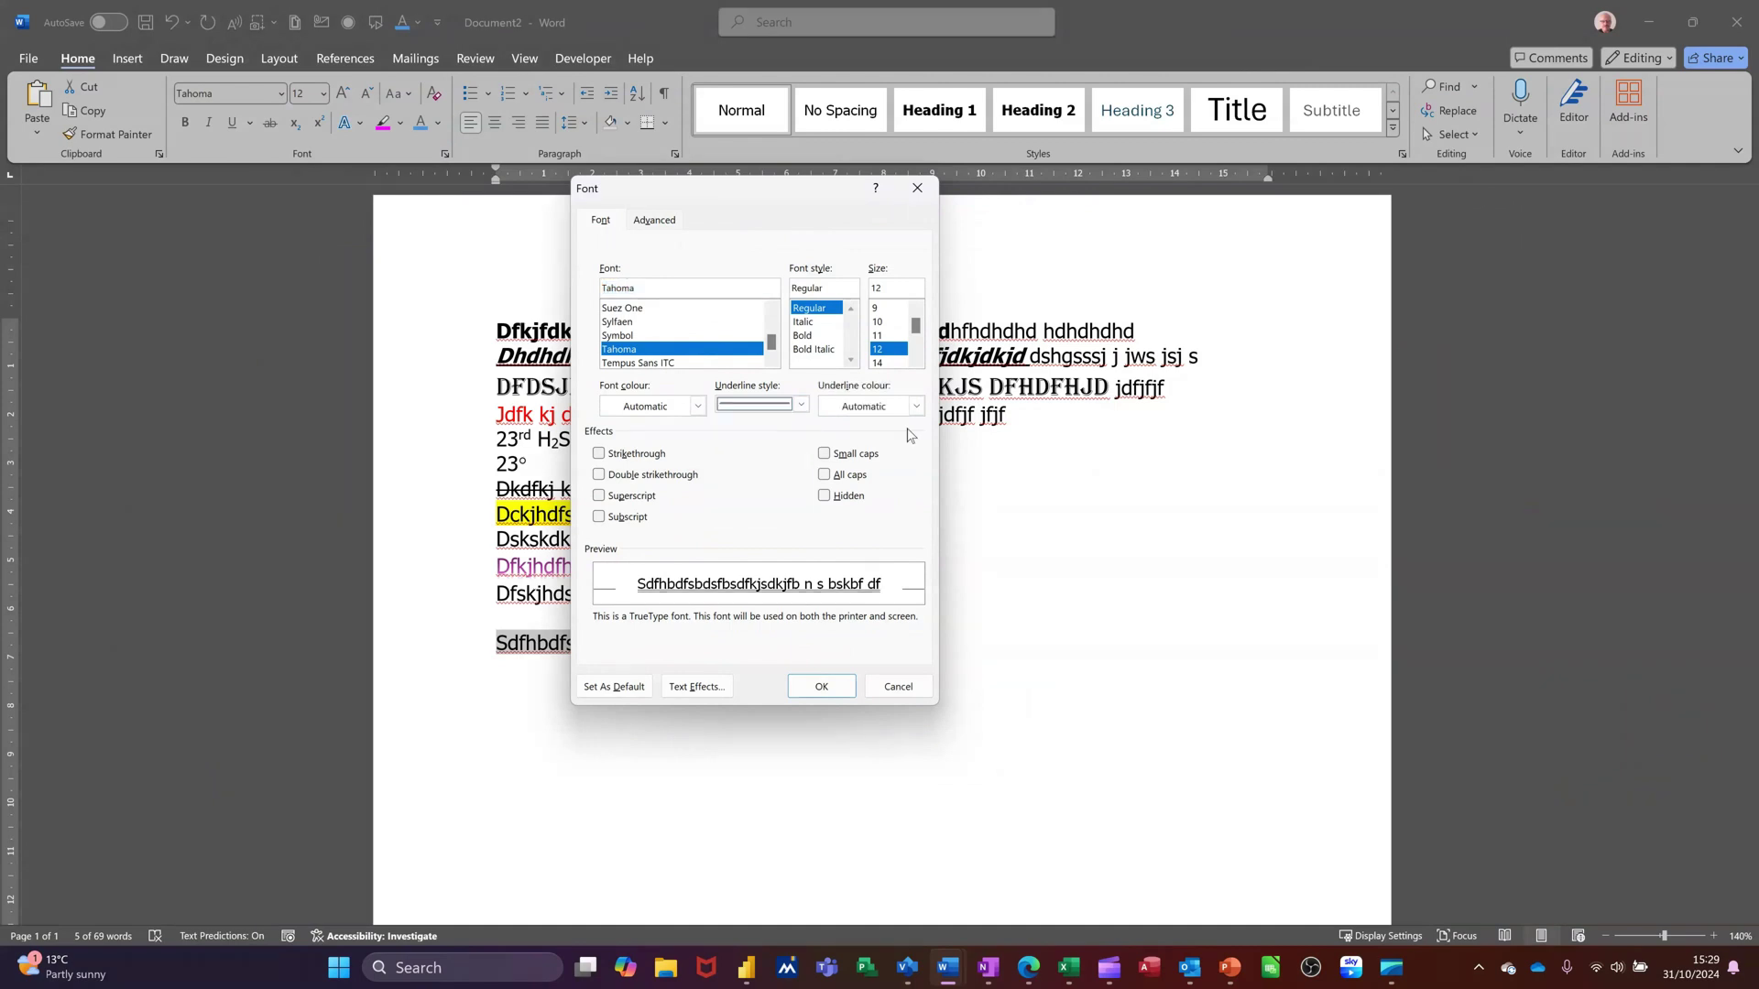
click(916, 406)
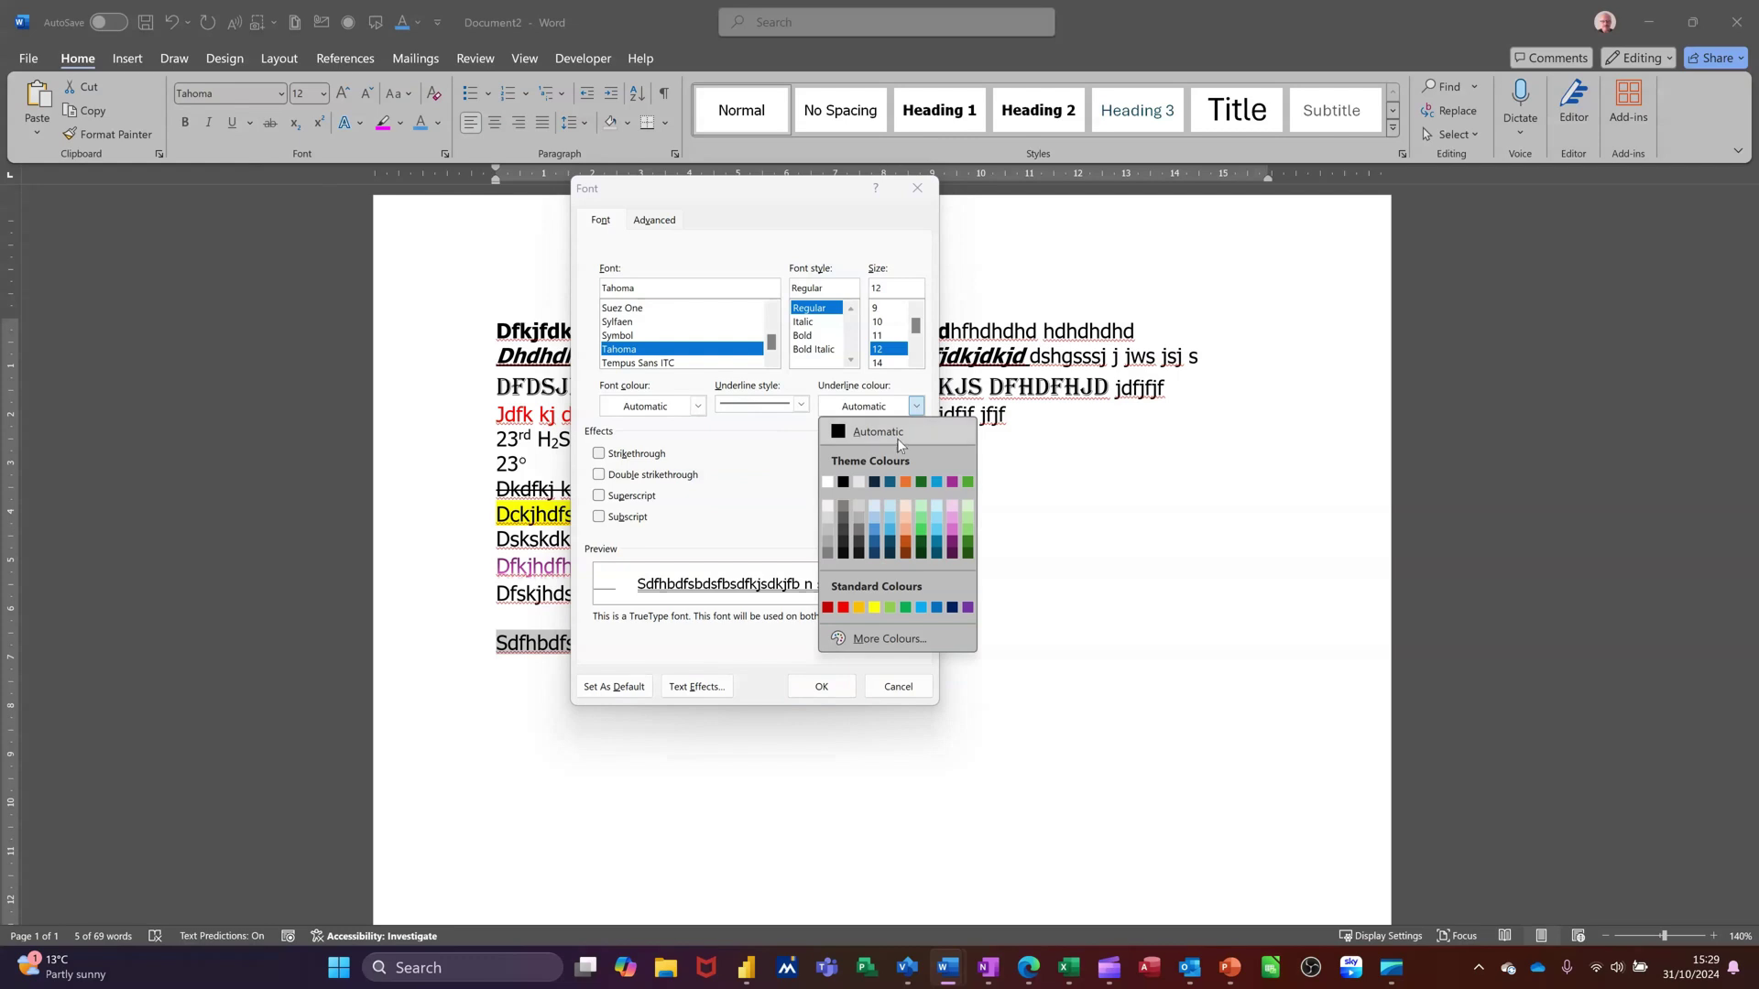
click(844, 607)
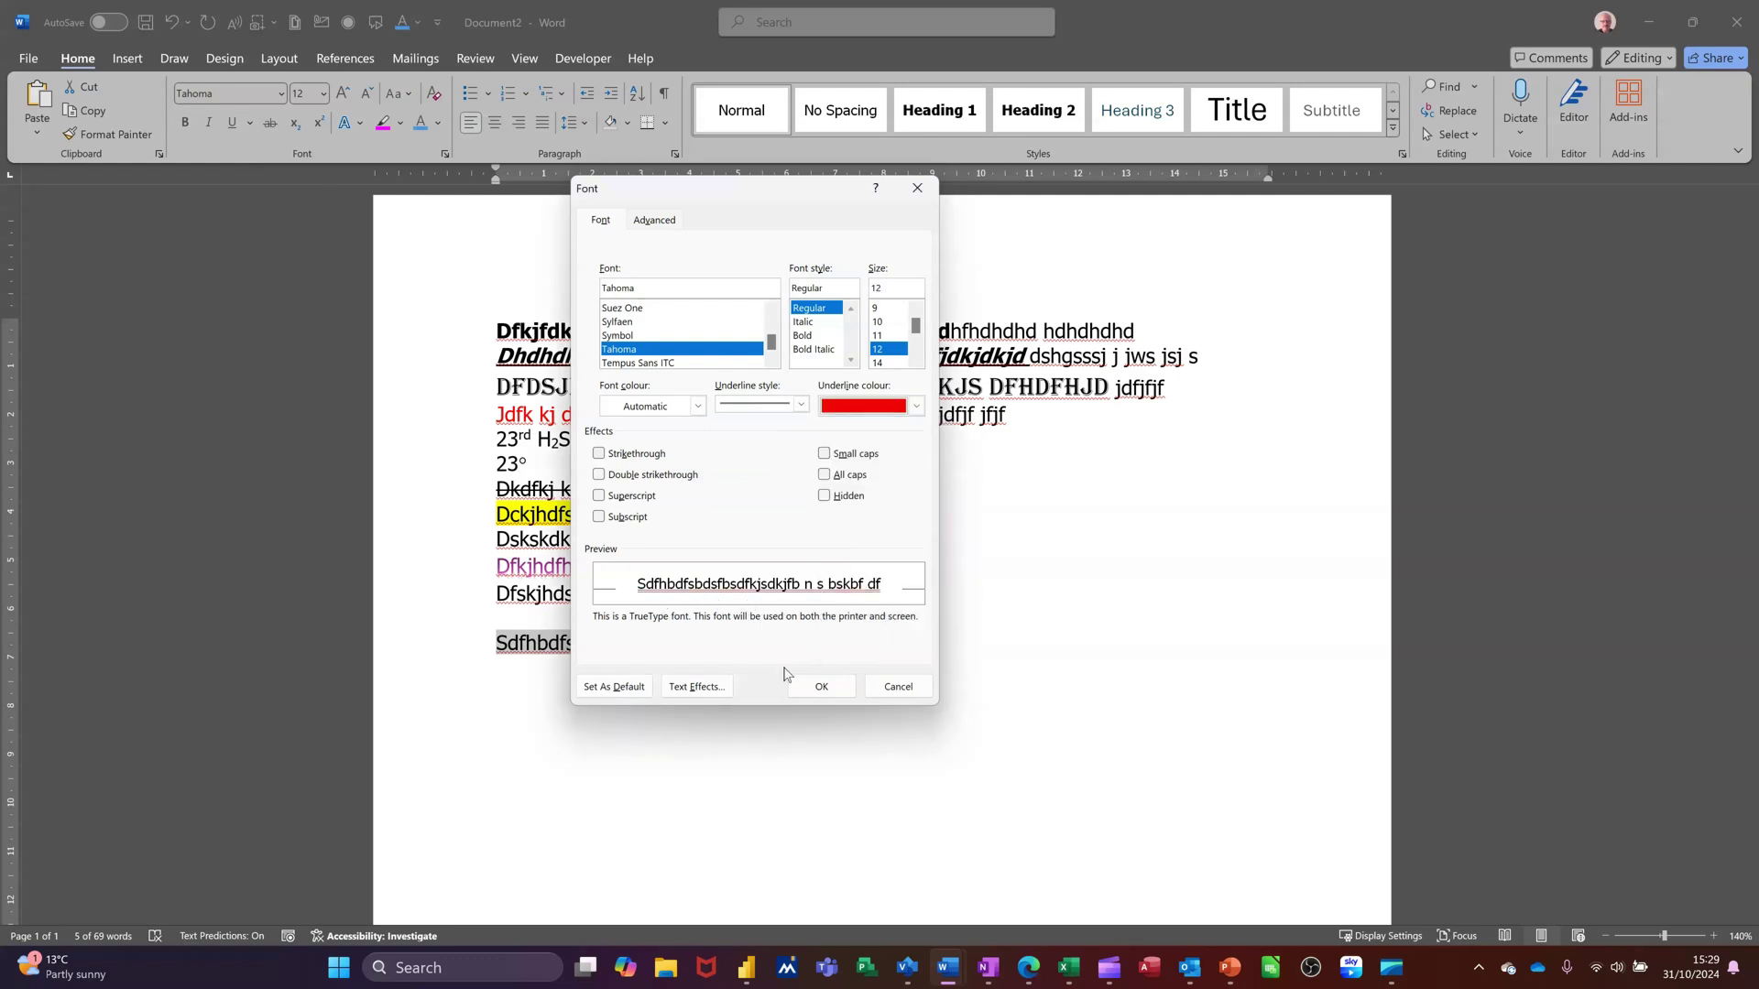
click(815, 687)
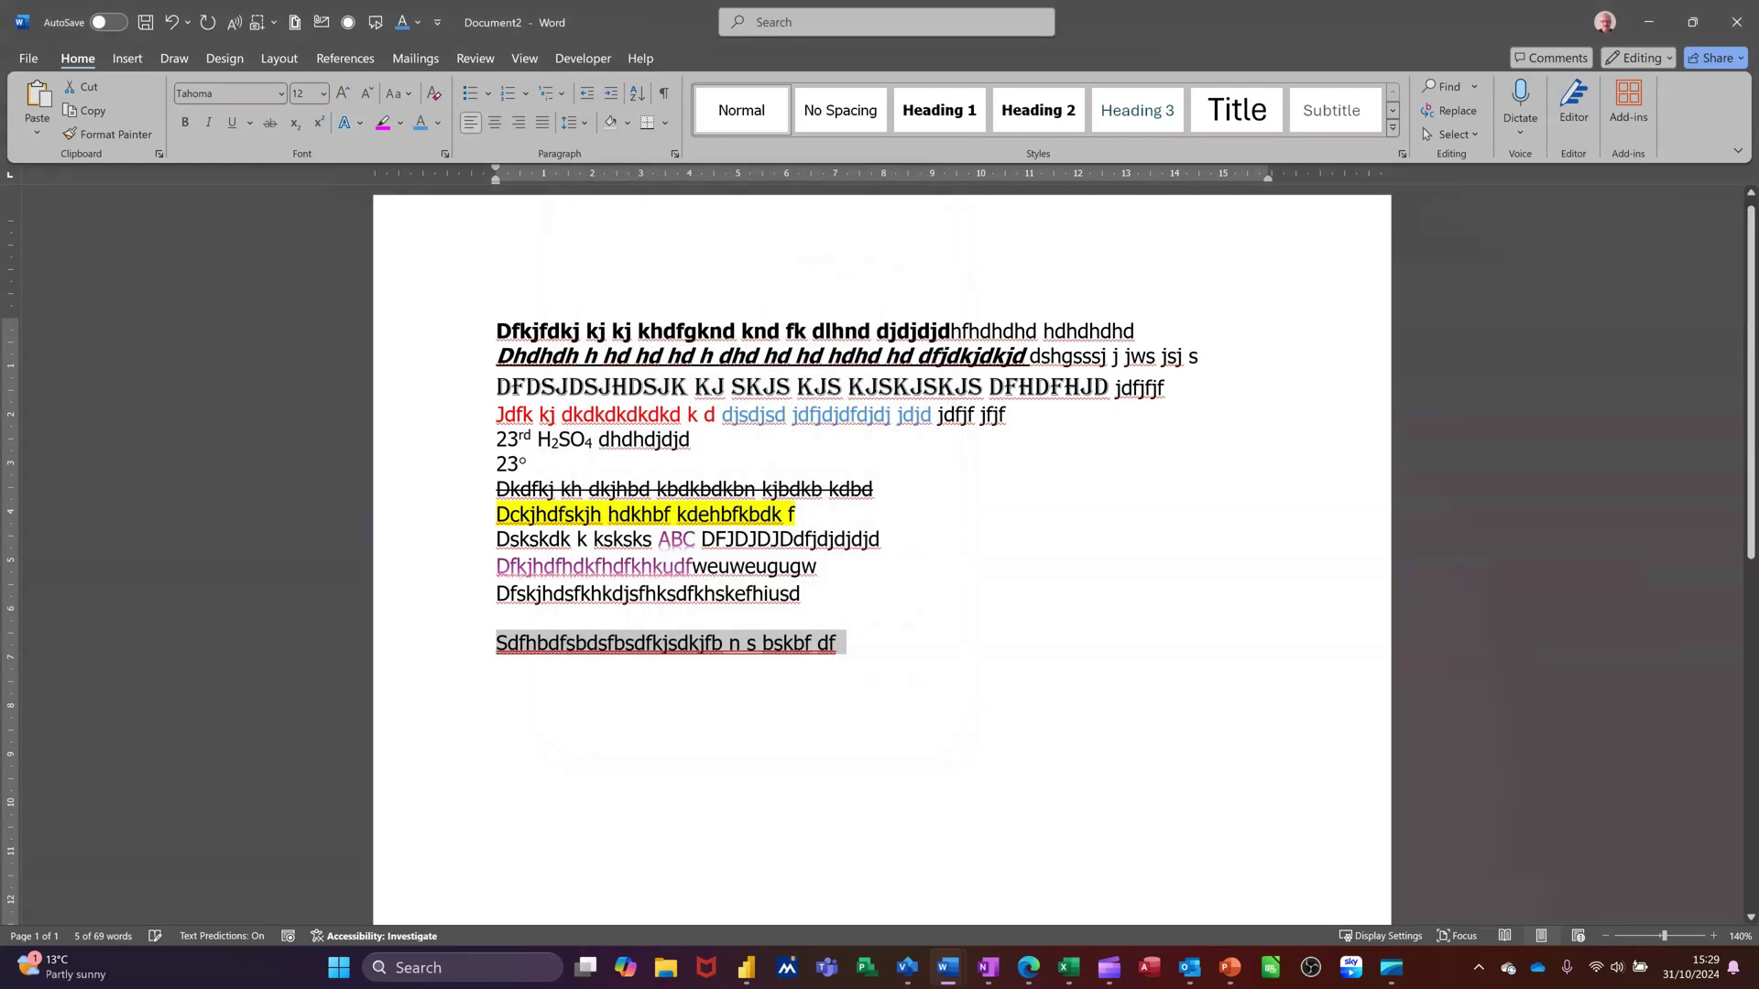
key(Right)
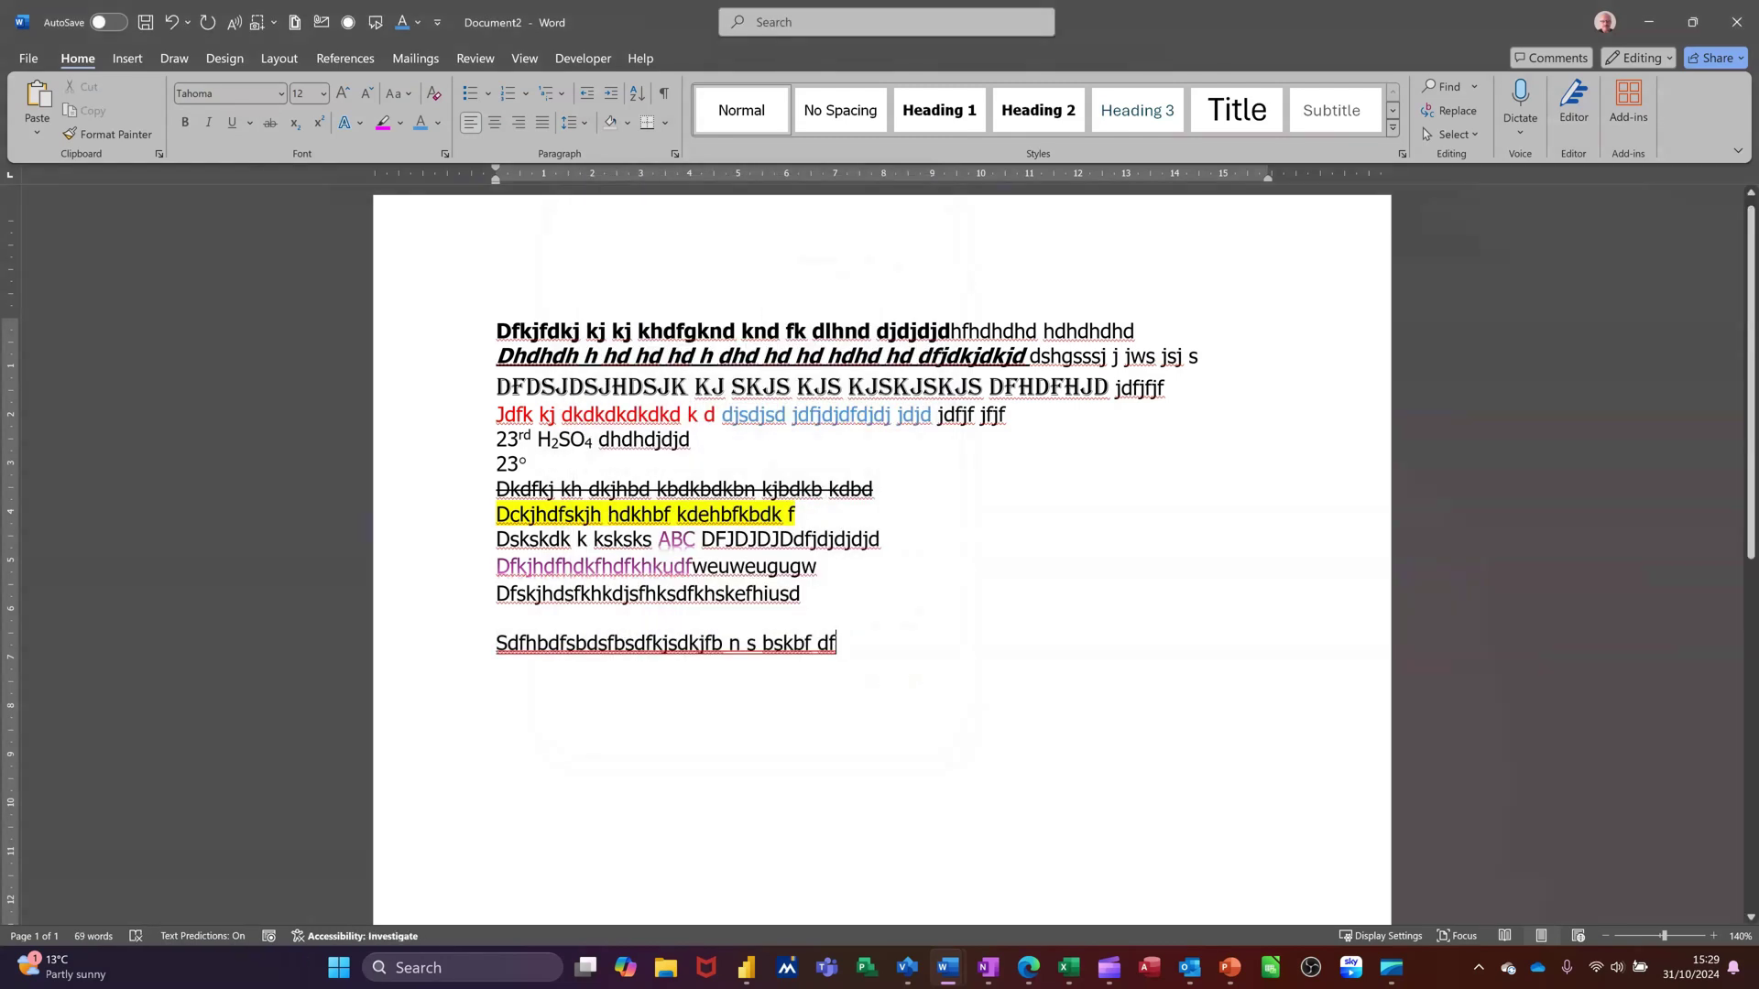
- Finish the twelfth line with 'dkgdsfb jk k sd' and add the line 'Dsfjbdsfkhsdfhsdfkb kj bs kbsk bs'
text(dkgdsfb jk k sd)
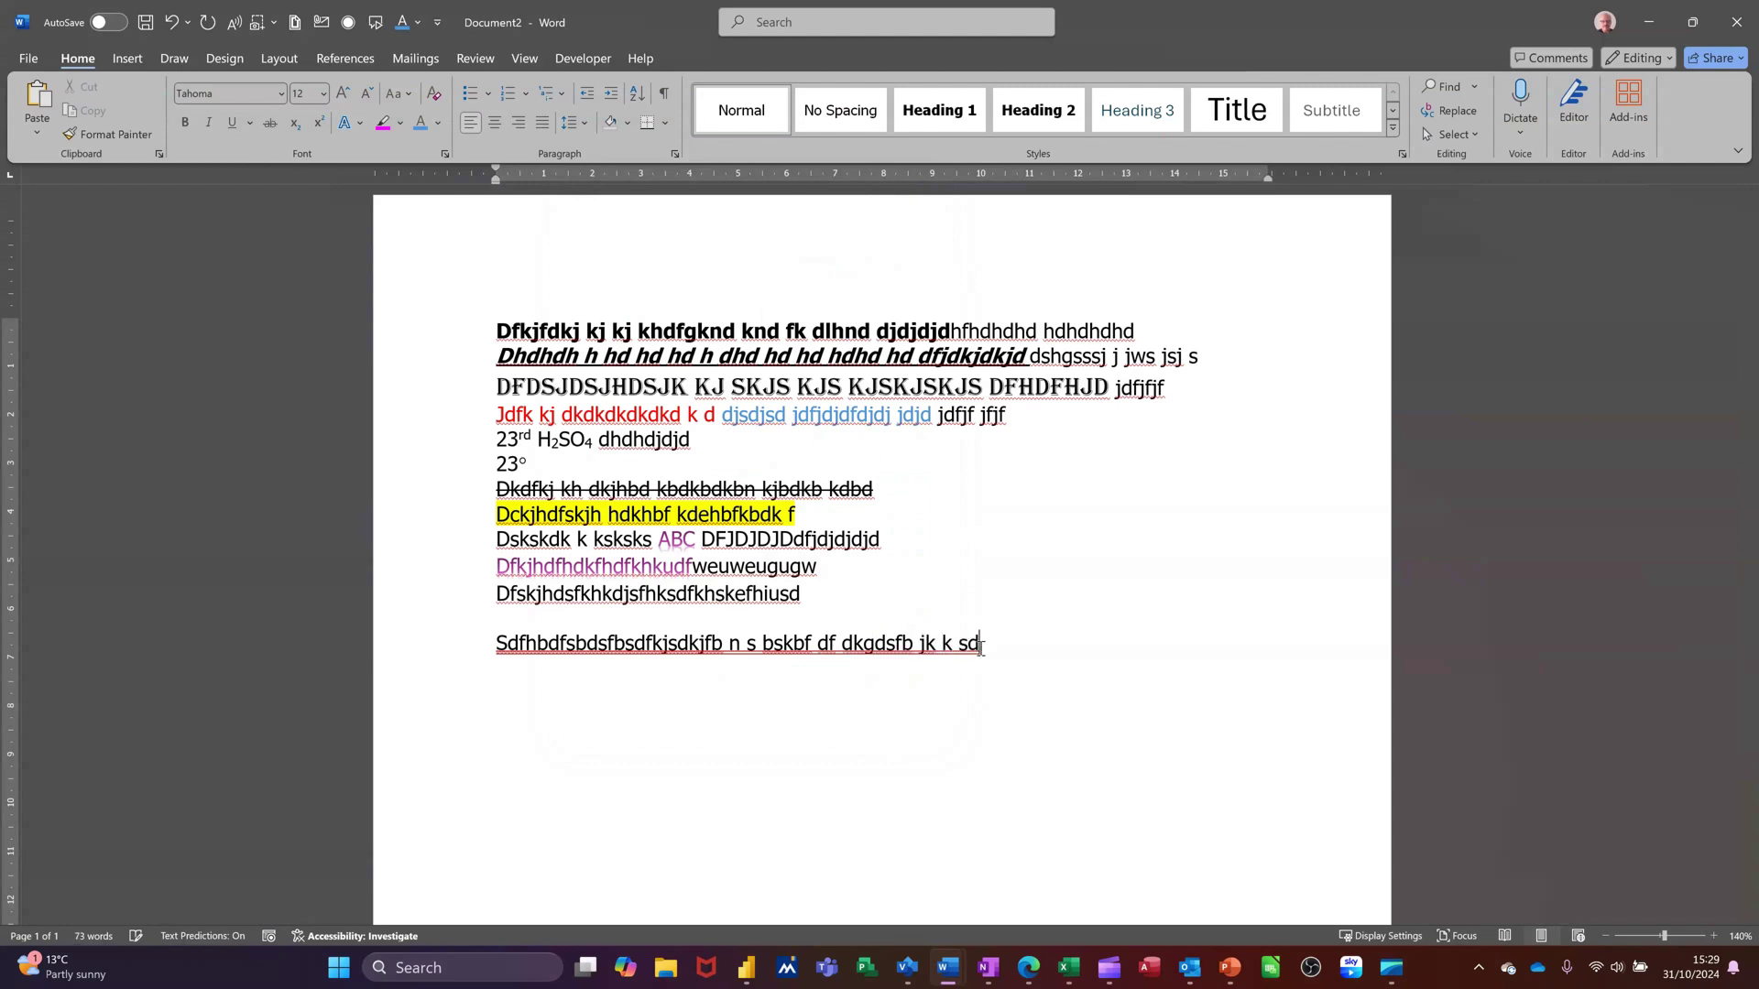
key(Return)
text(Dsfjbdsfkhsdfhsdfkb kj bs k)
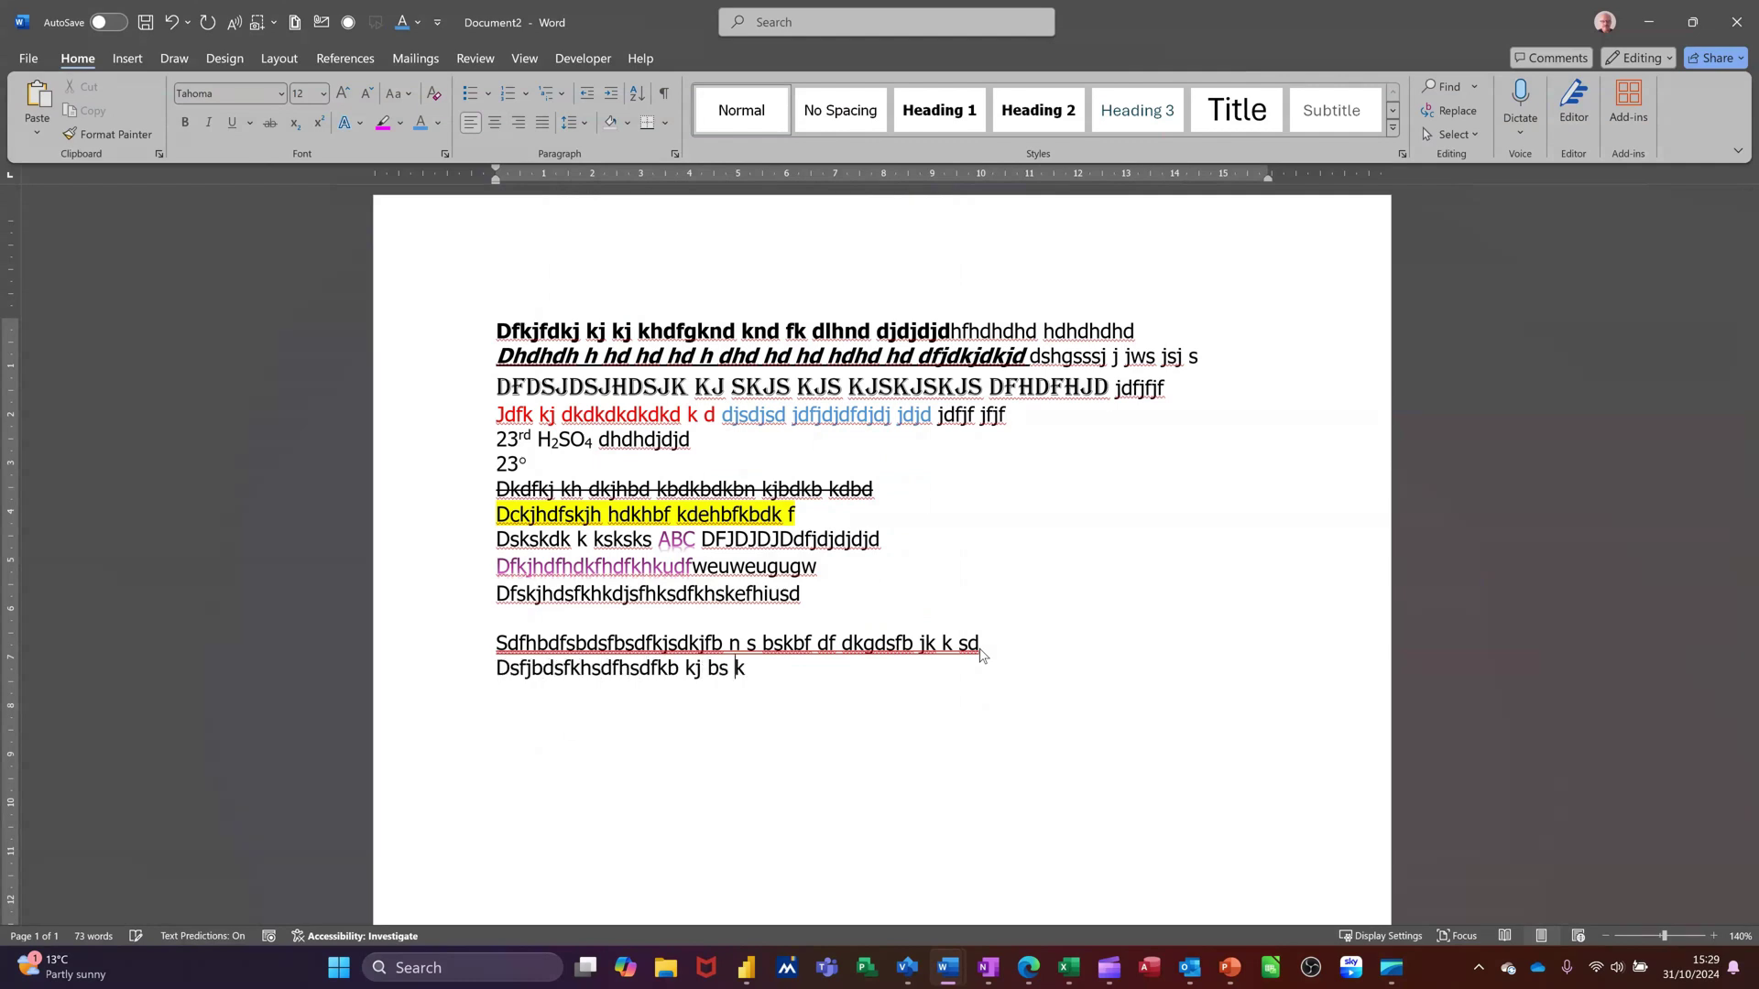
text(bsk bs)
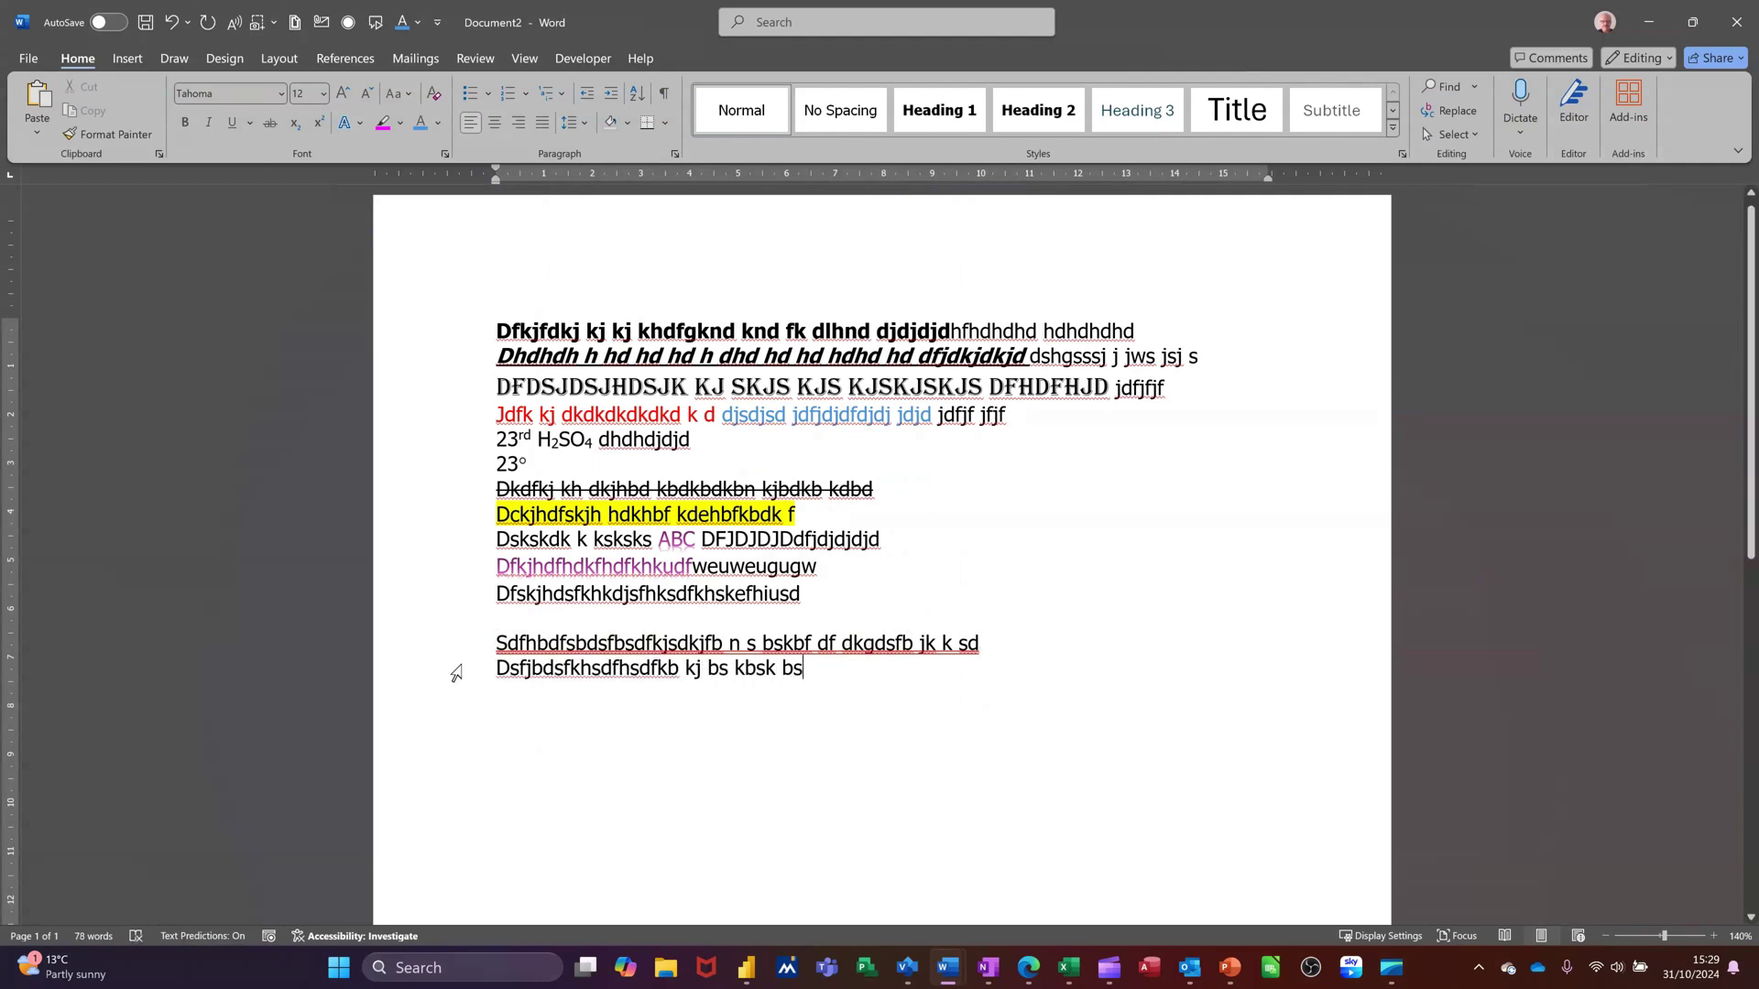
- In the Font dialog, try double strikethrough, small caps and all caps, then make the line Hidden
click(456, 673)
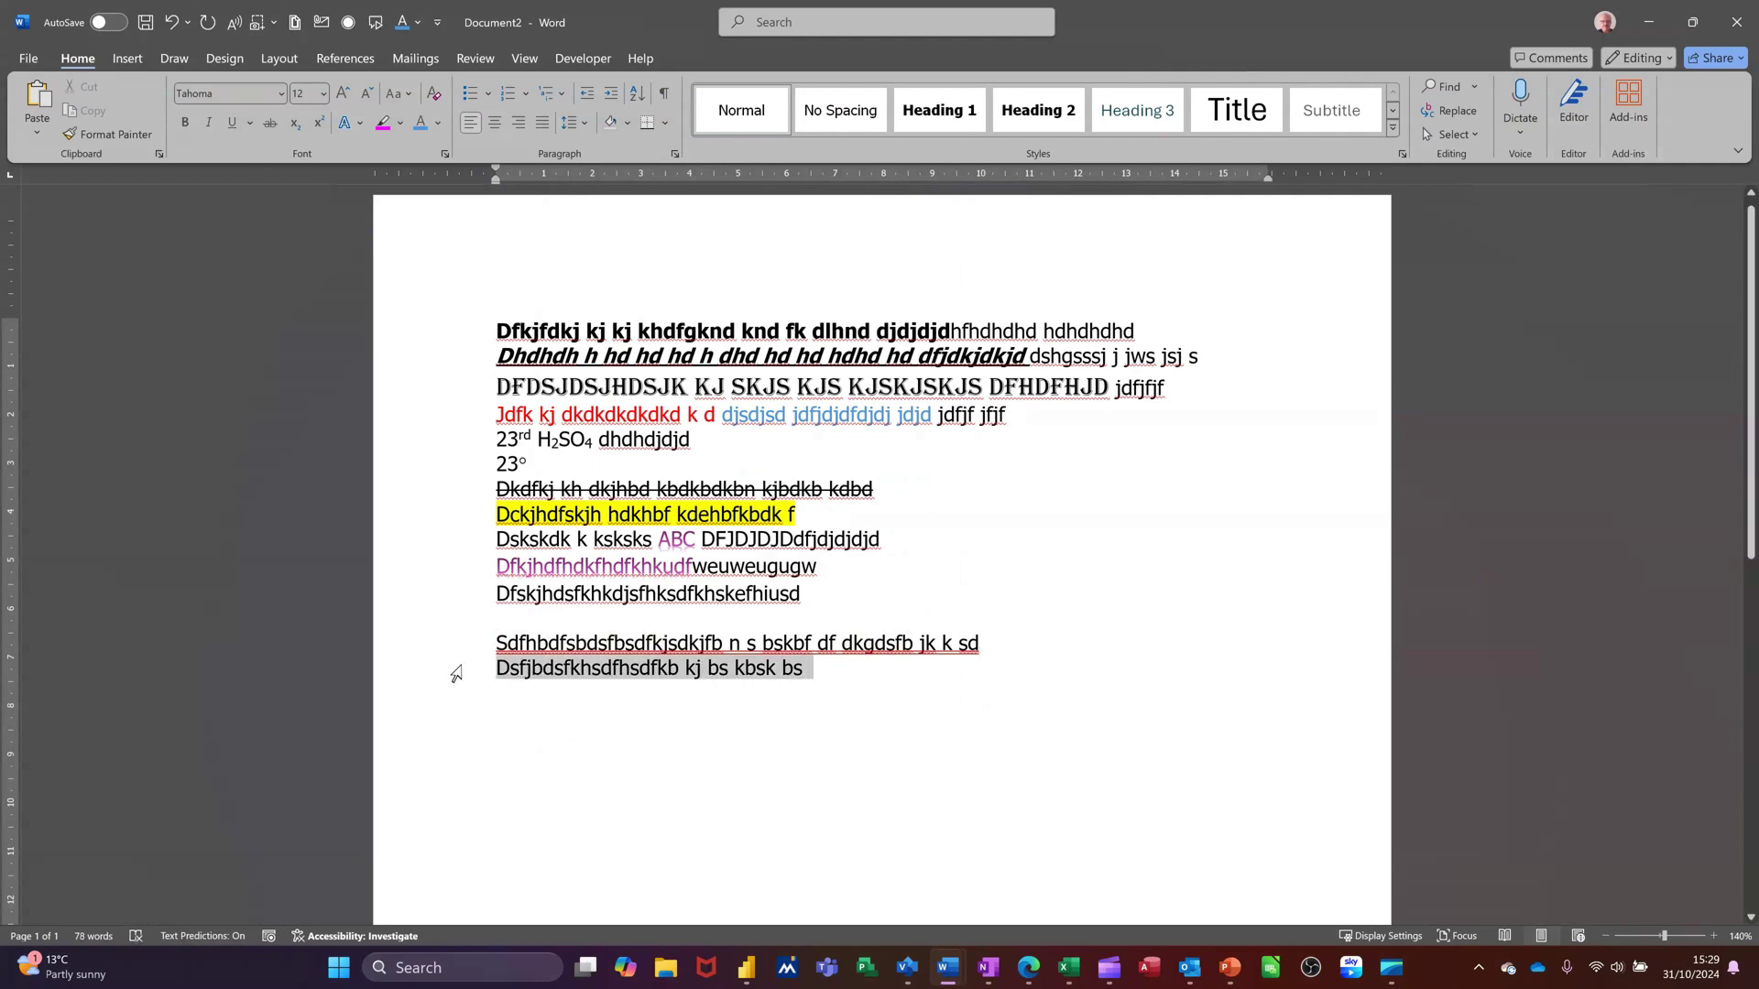
click(445, 154)
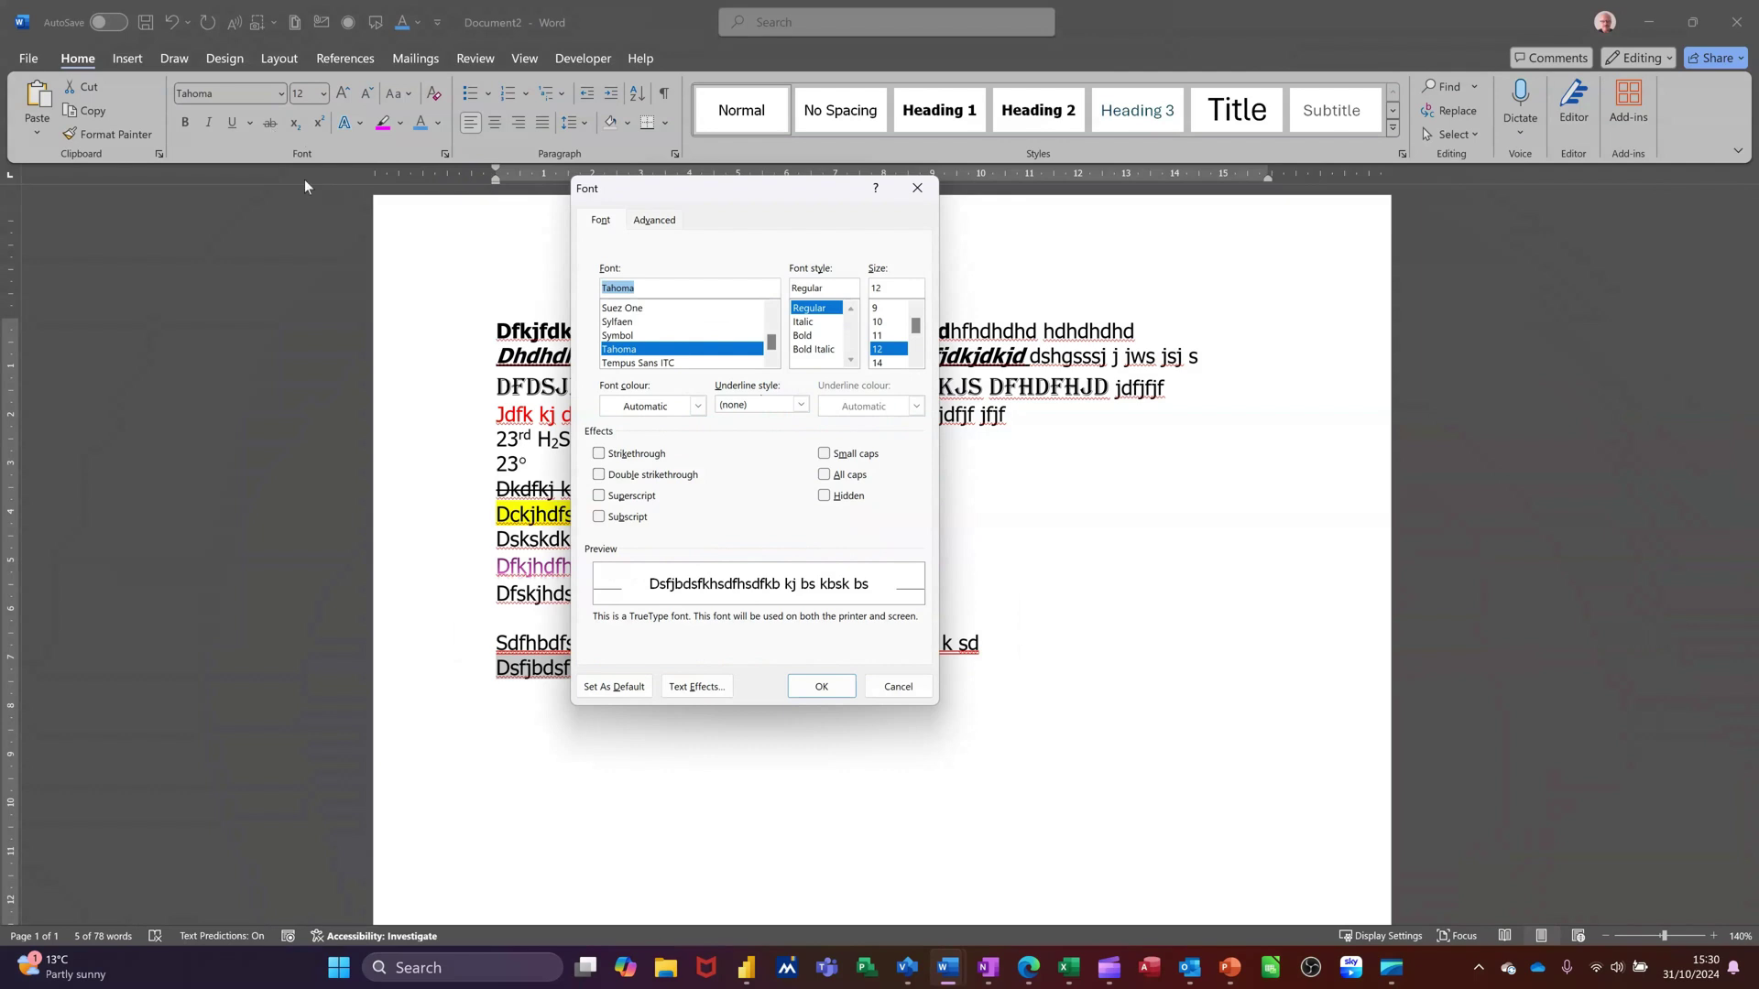
click(600, 476)
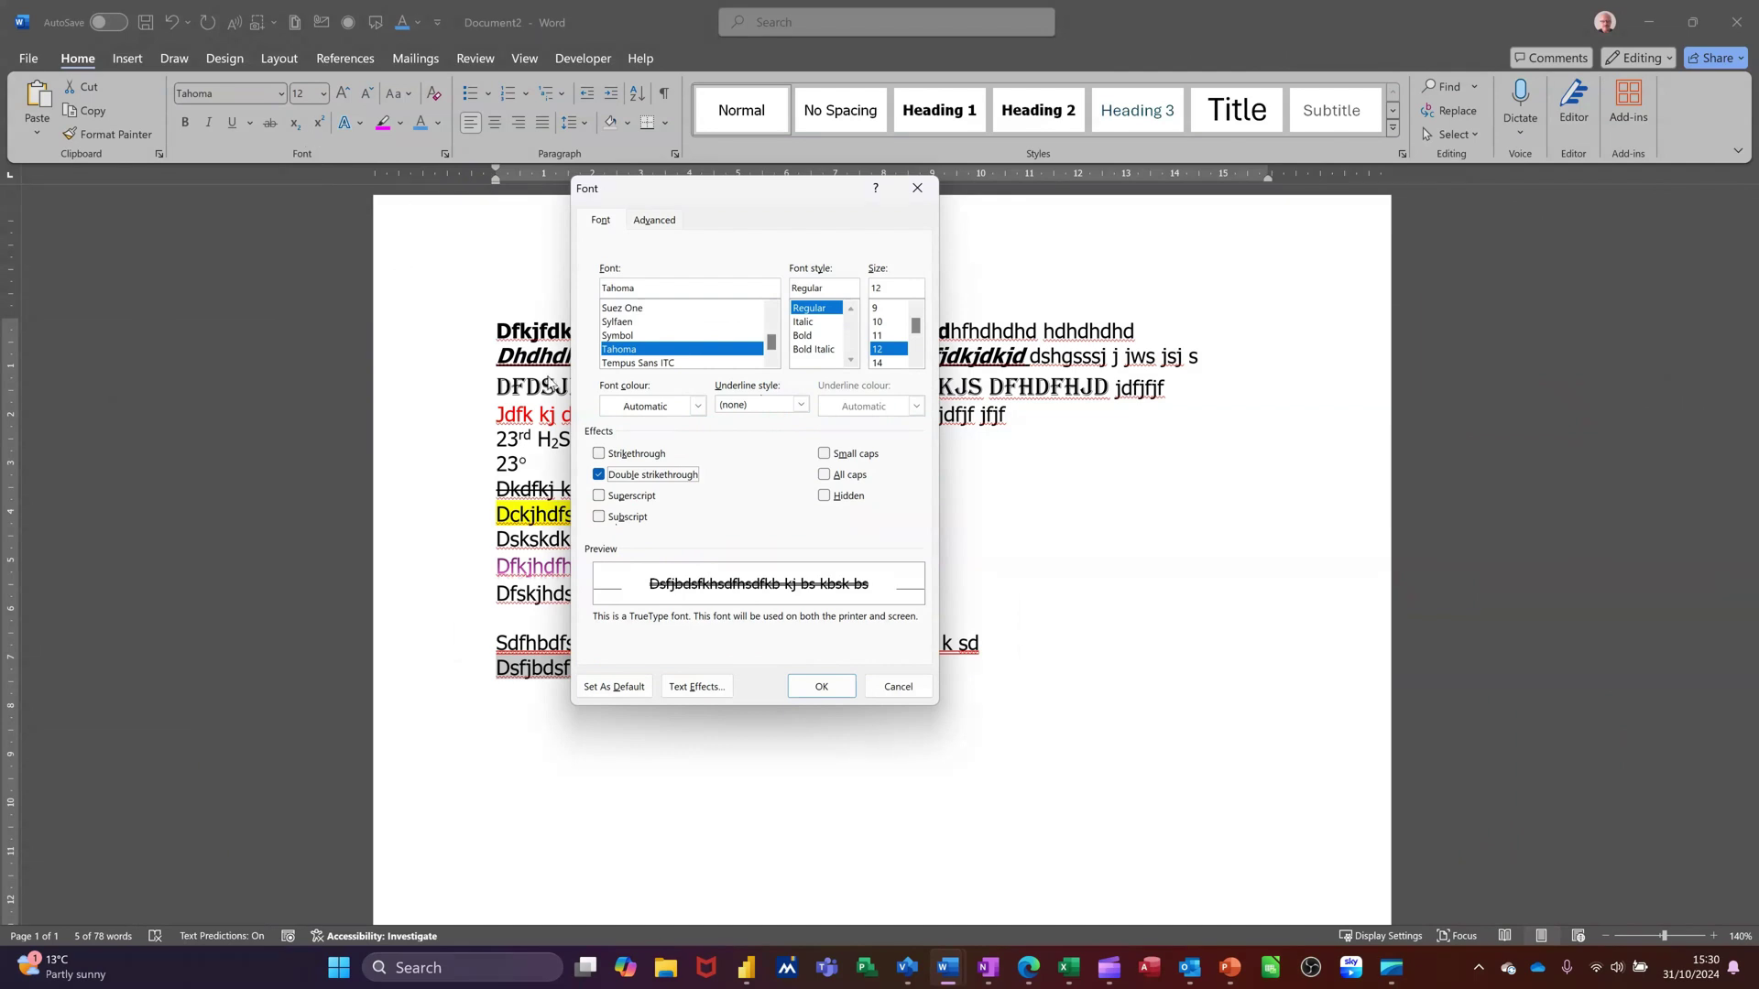
click(599, 475)
click(825, 456)
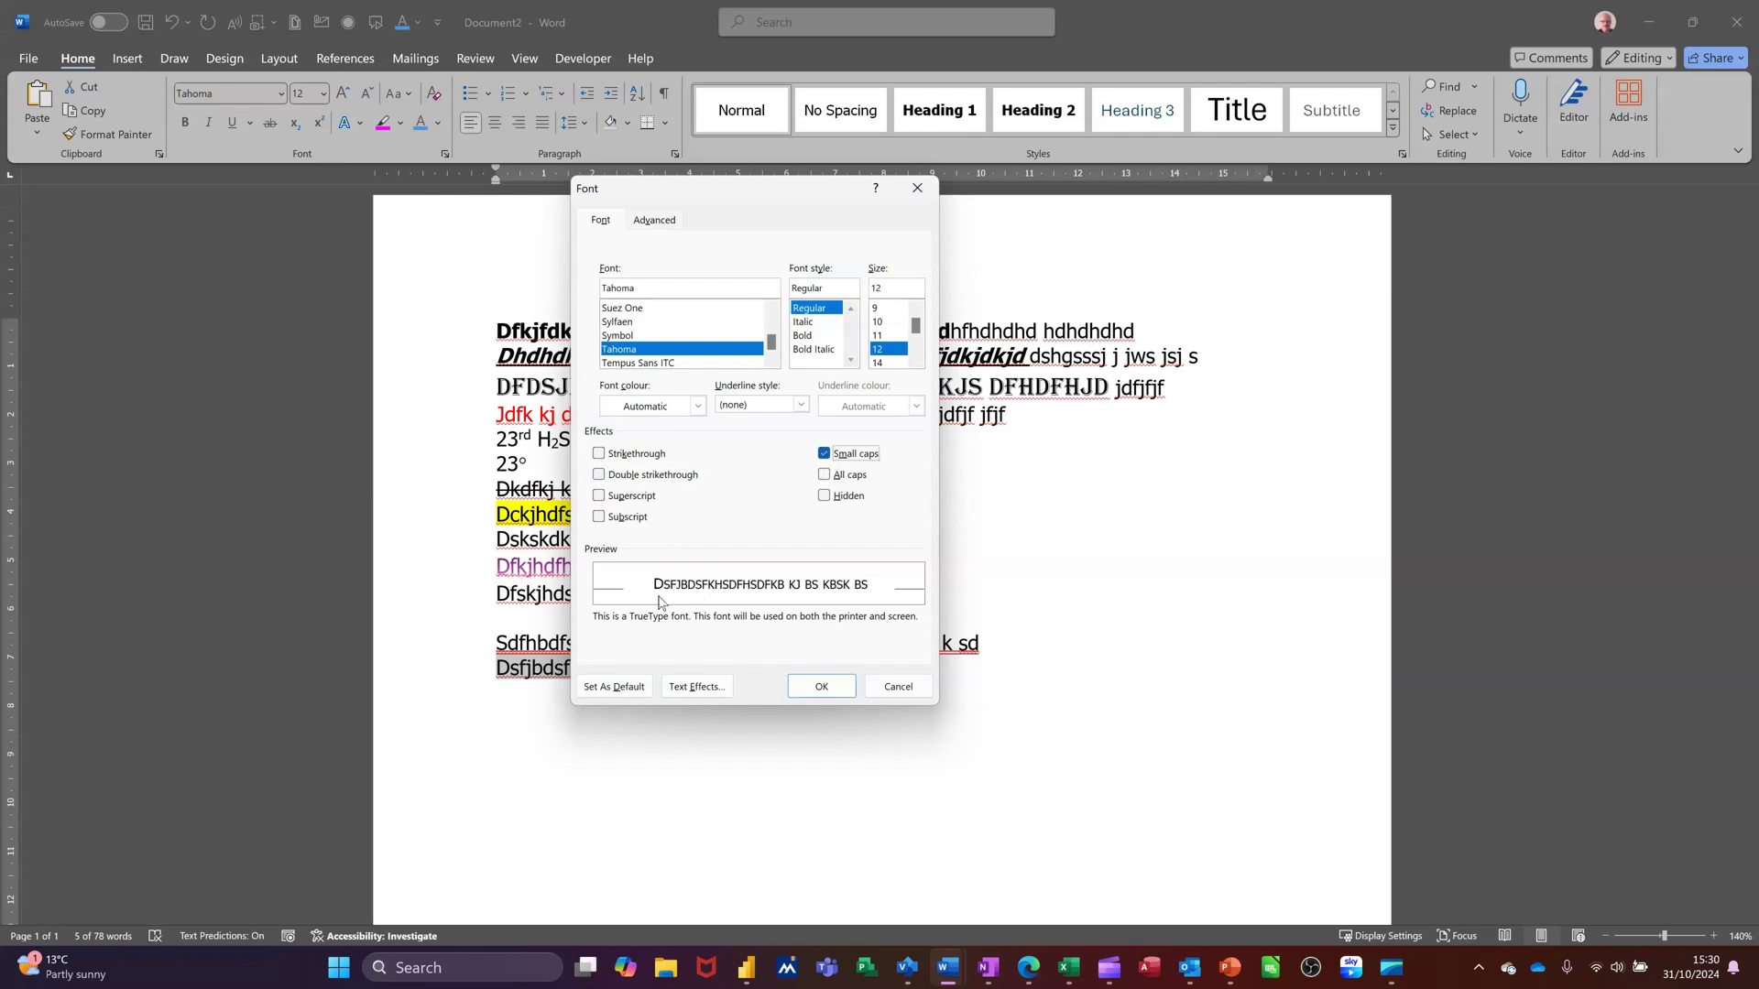
click(825, 454)
click(824, 475)
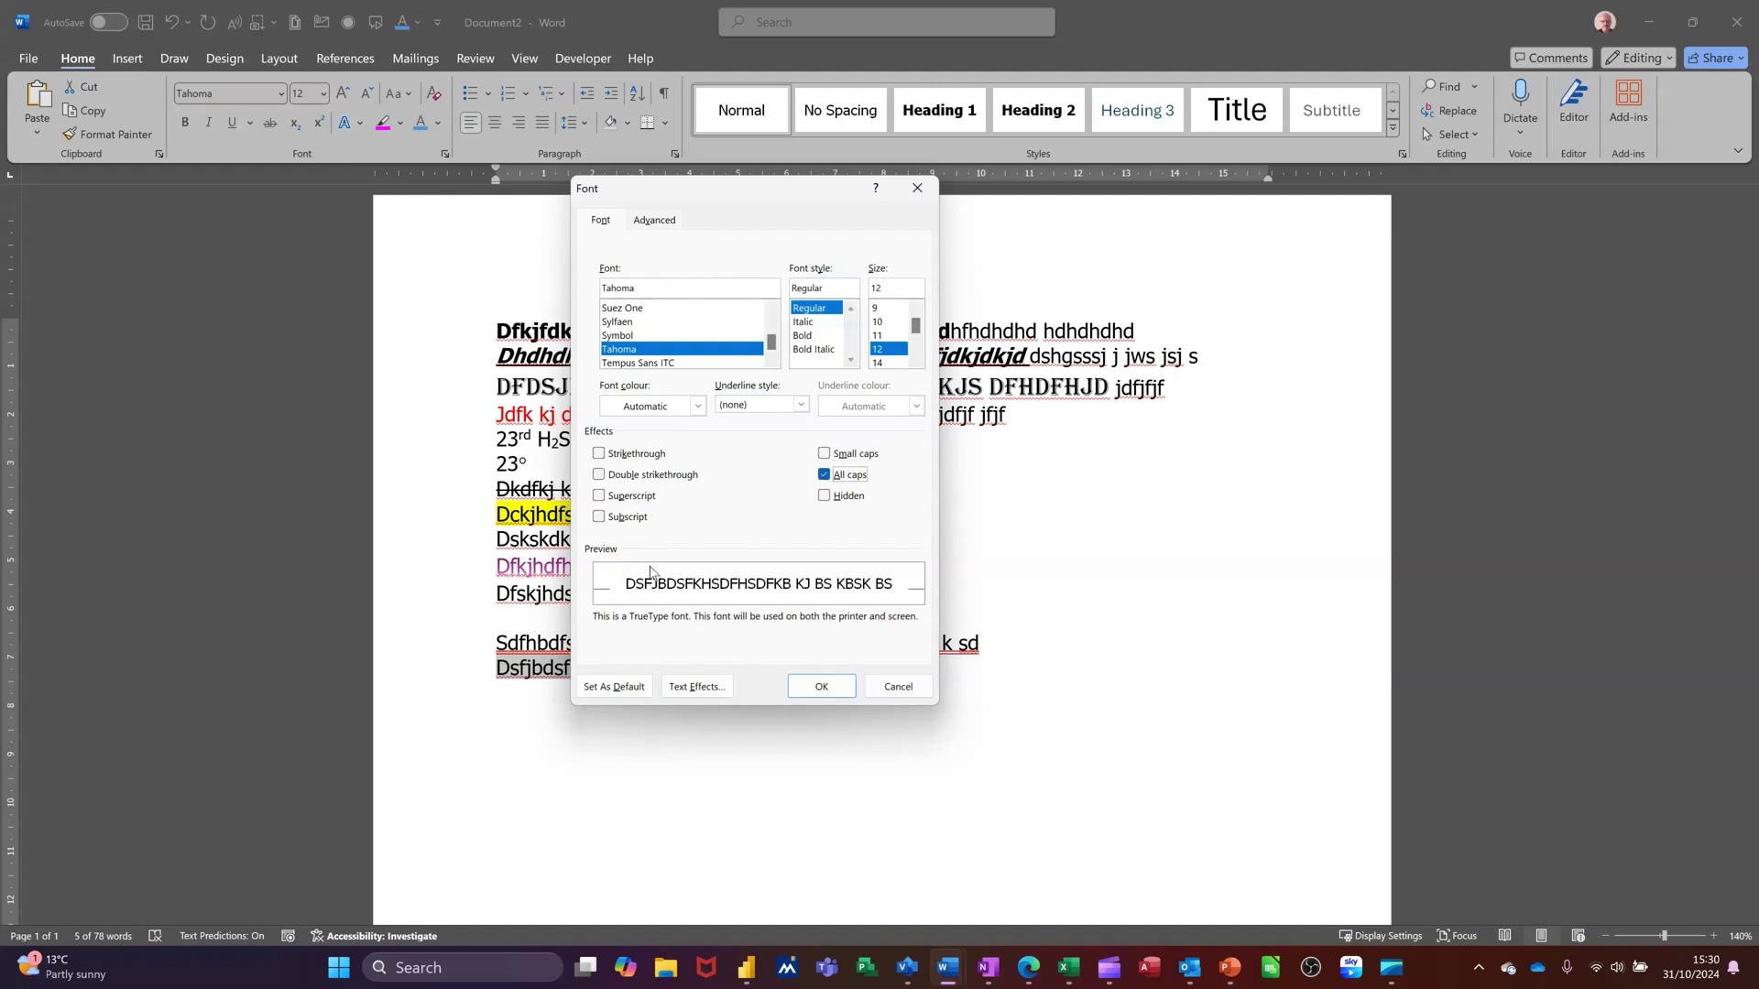
click(825, 476)
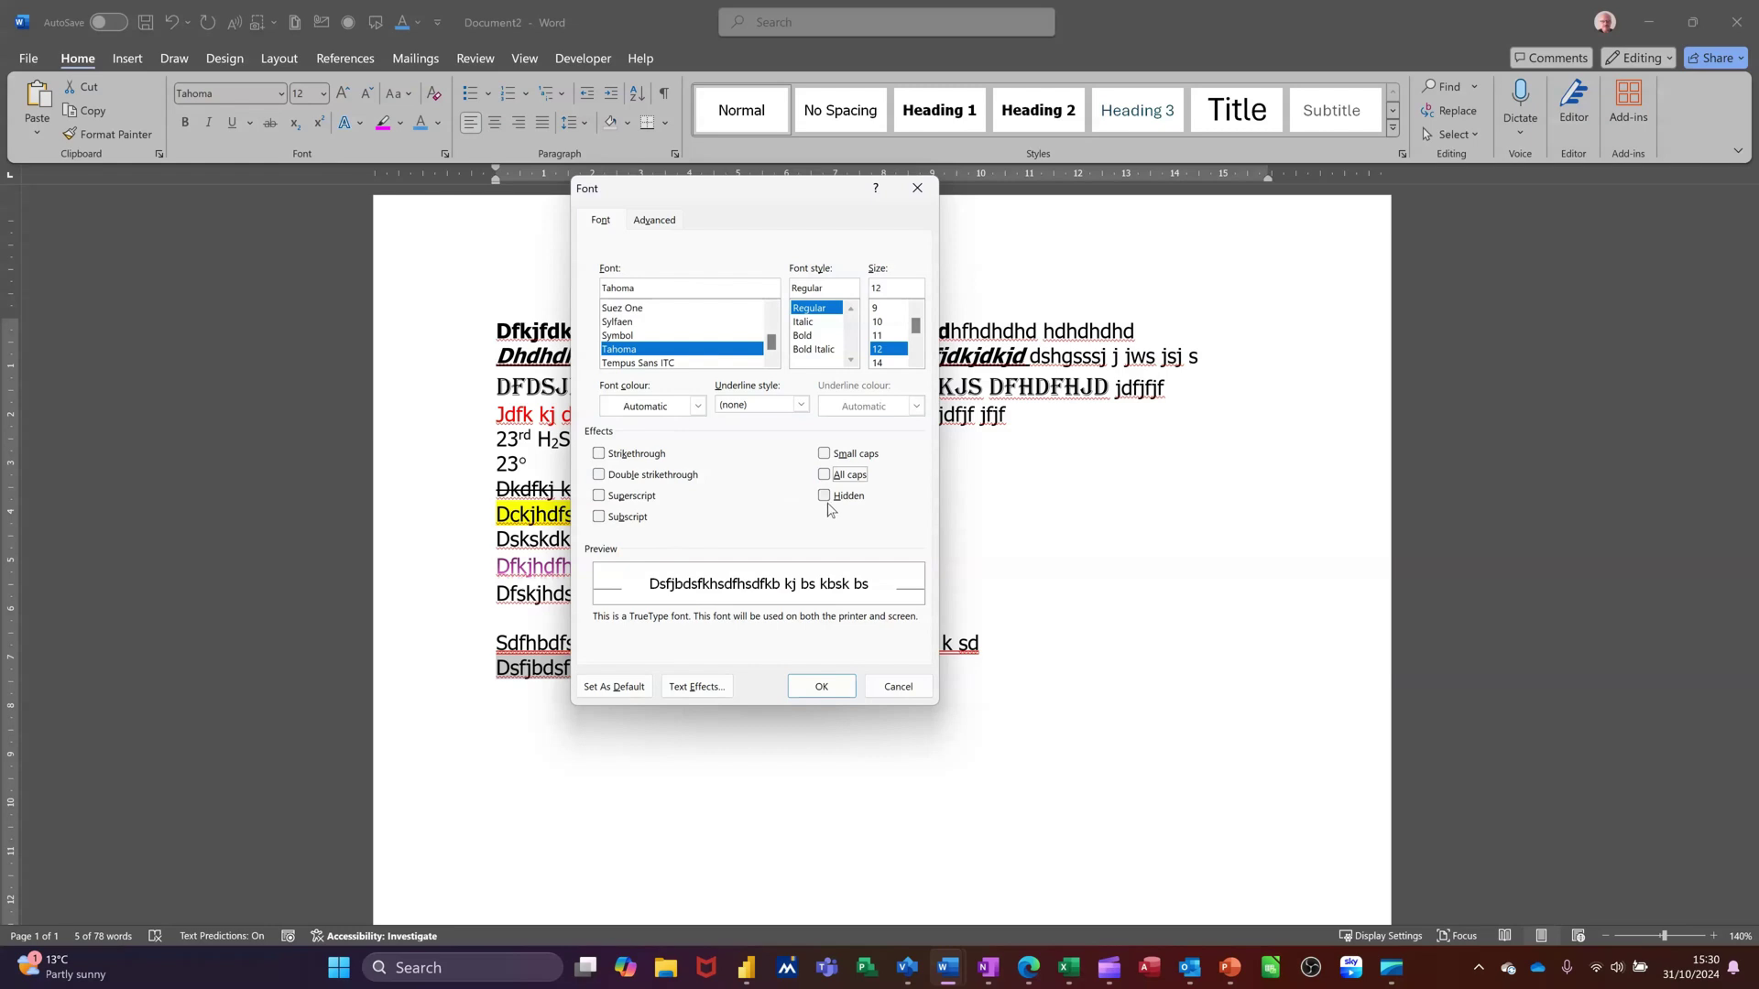
click(826, 499)
click(822, 688)
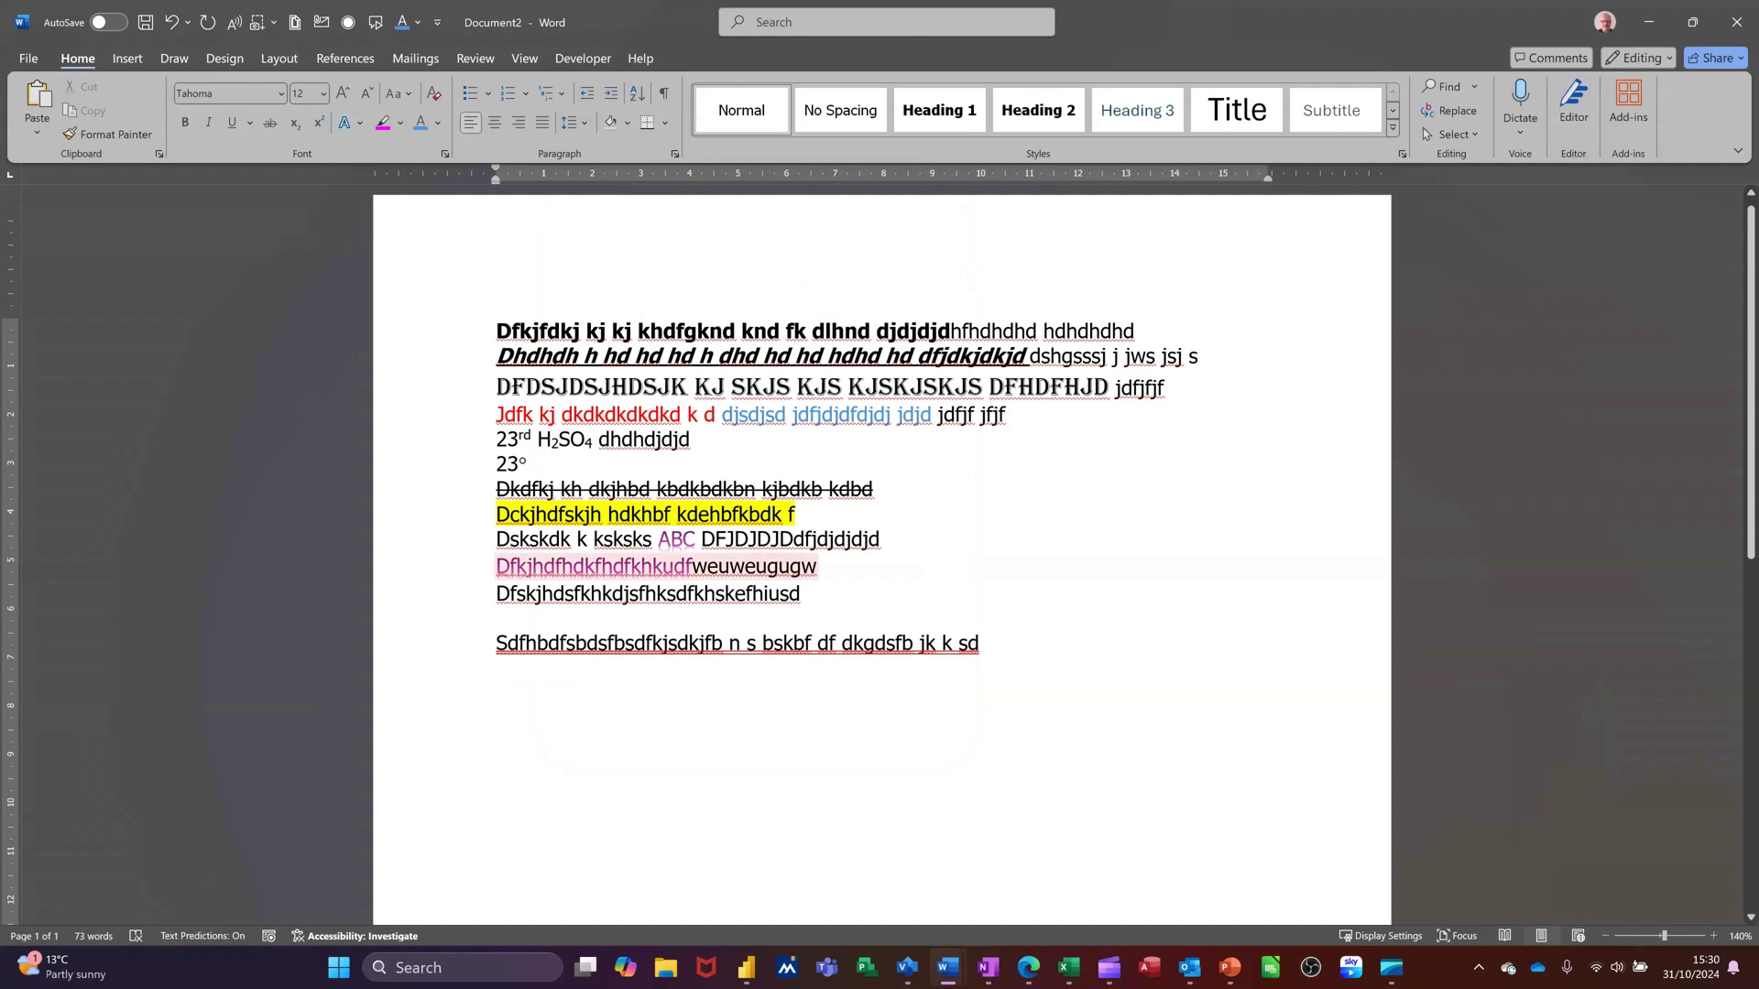
- Reveal the hidden line with ¶ marks, clear its Hidden setting in the Font dialog, then hide ¶
click(668, 94)
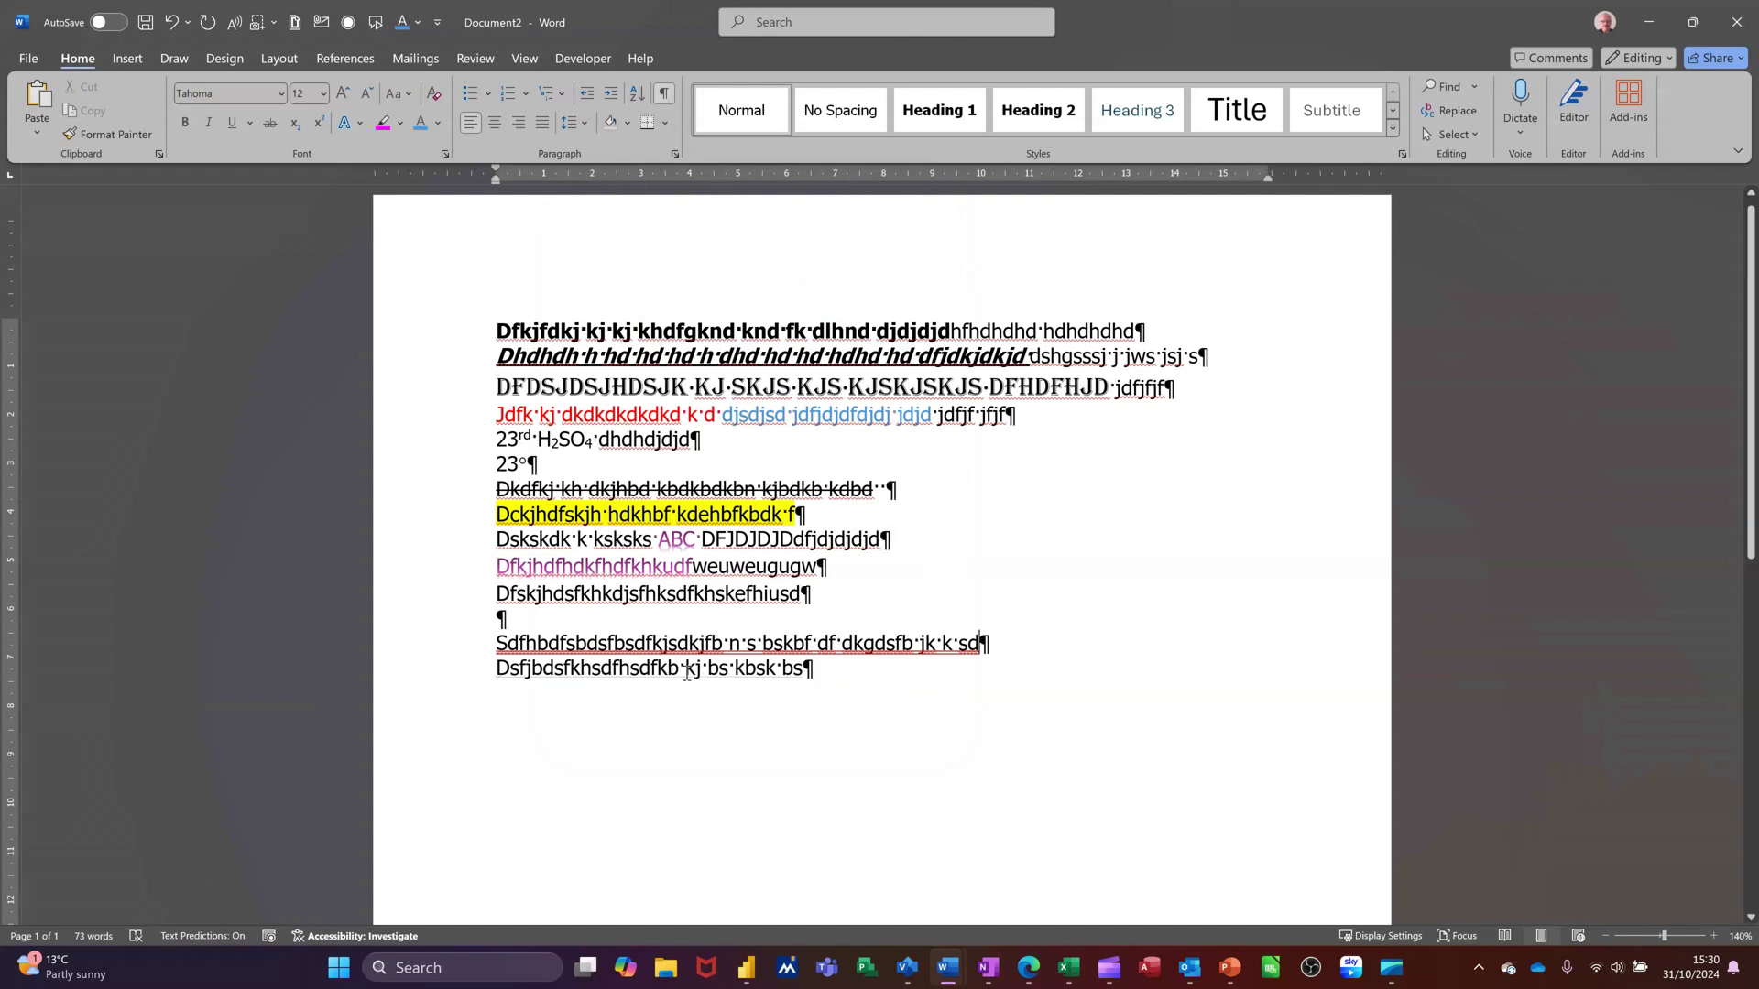
click(663, 95)
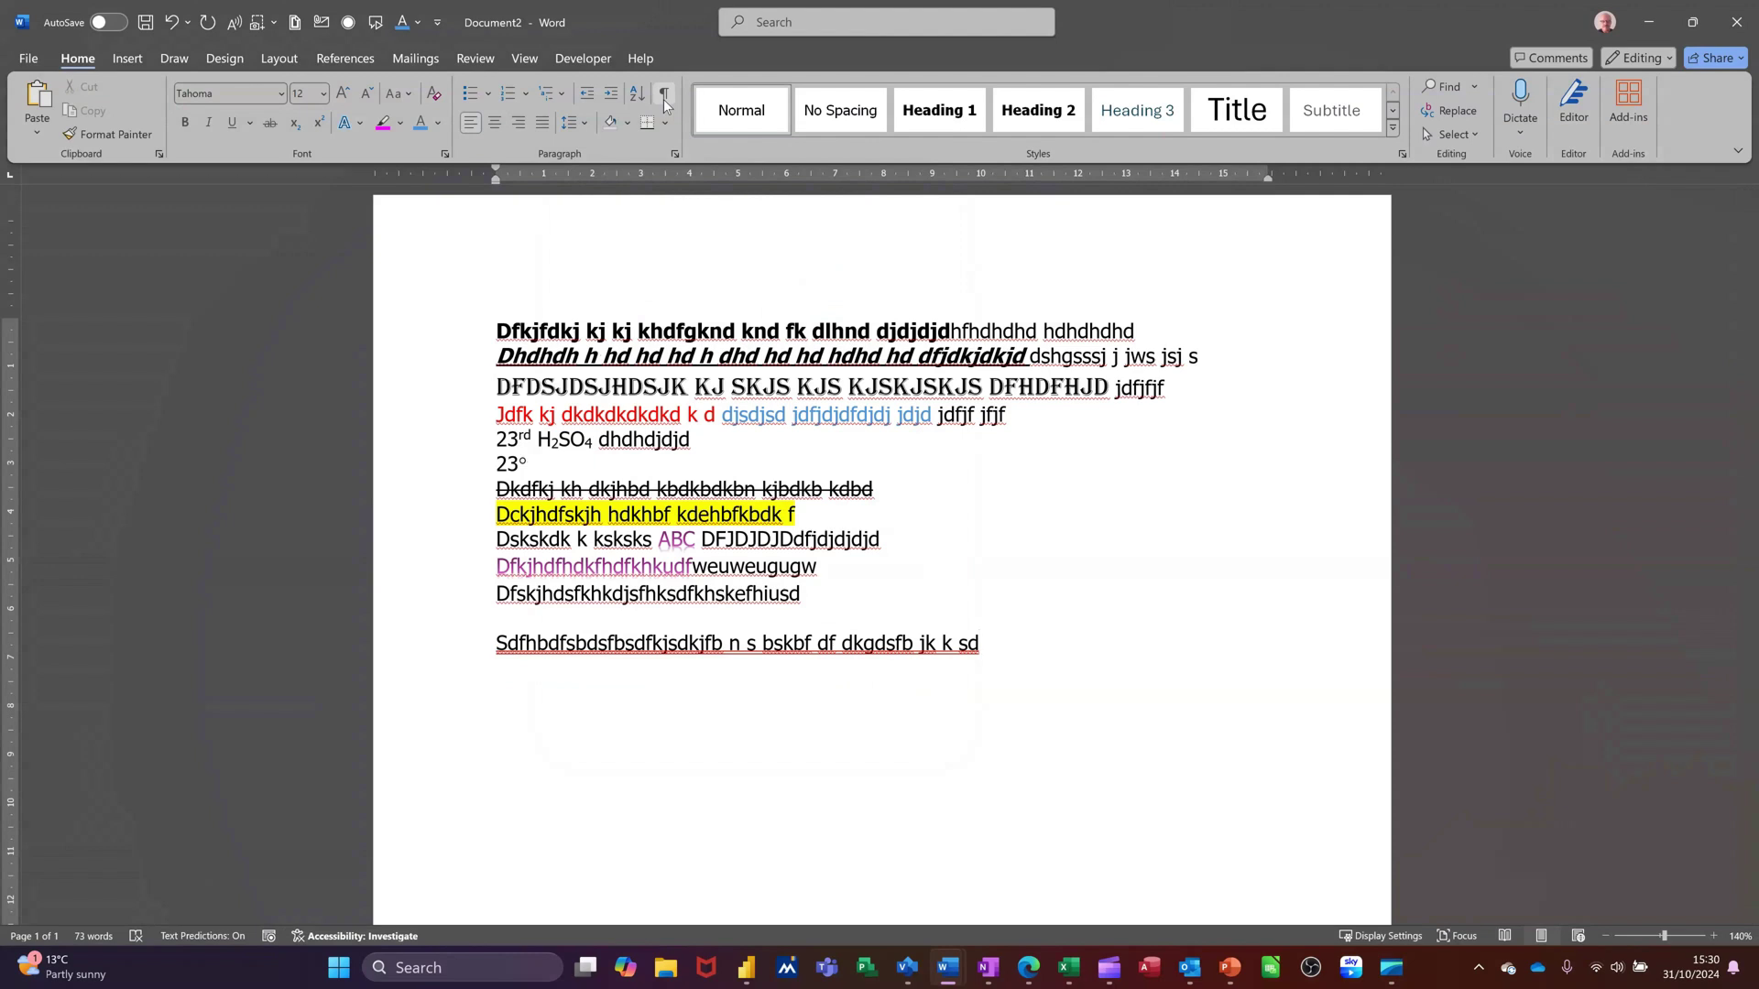
click(663, 97)
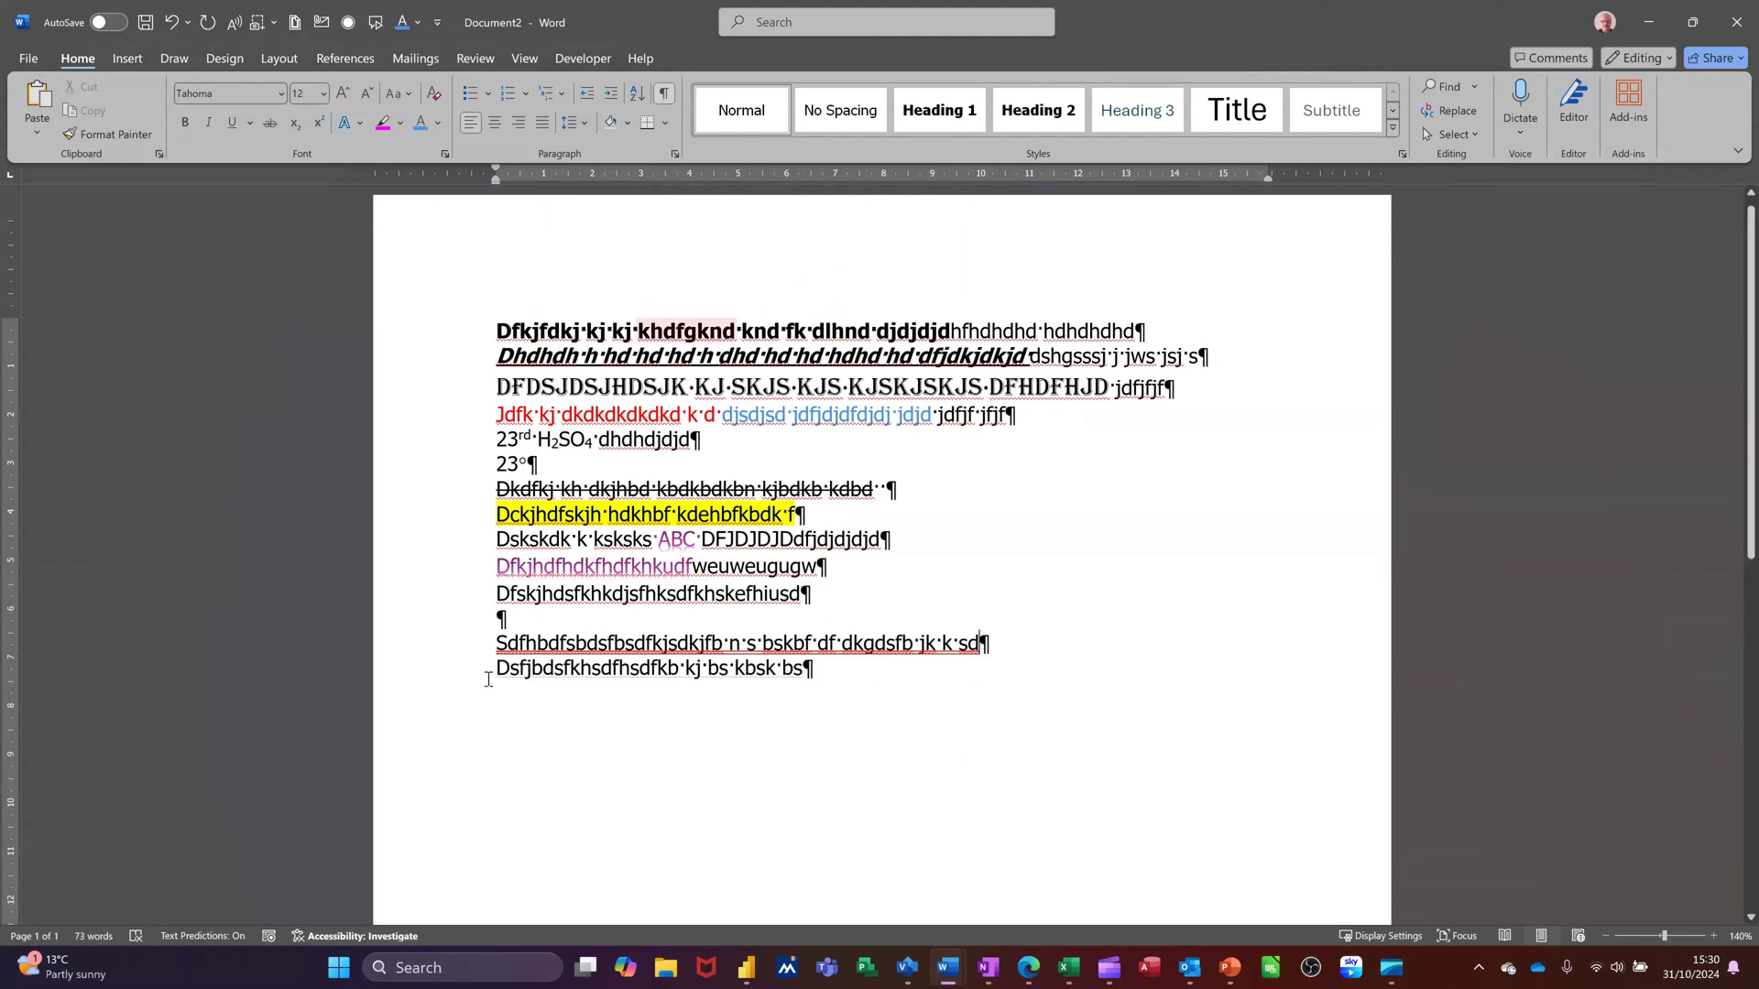
click(454, 675)
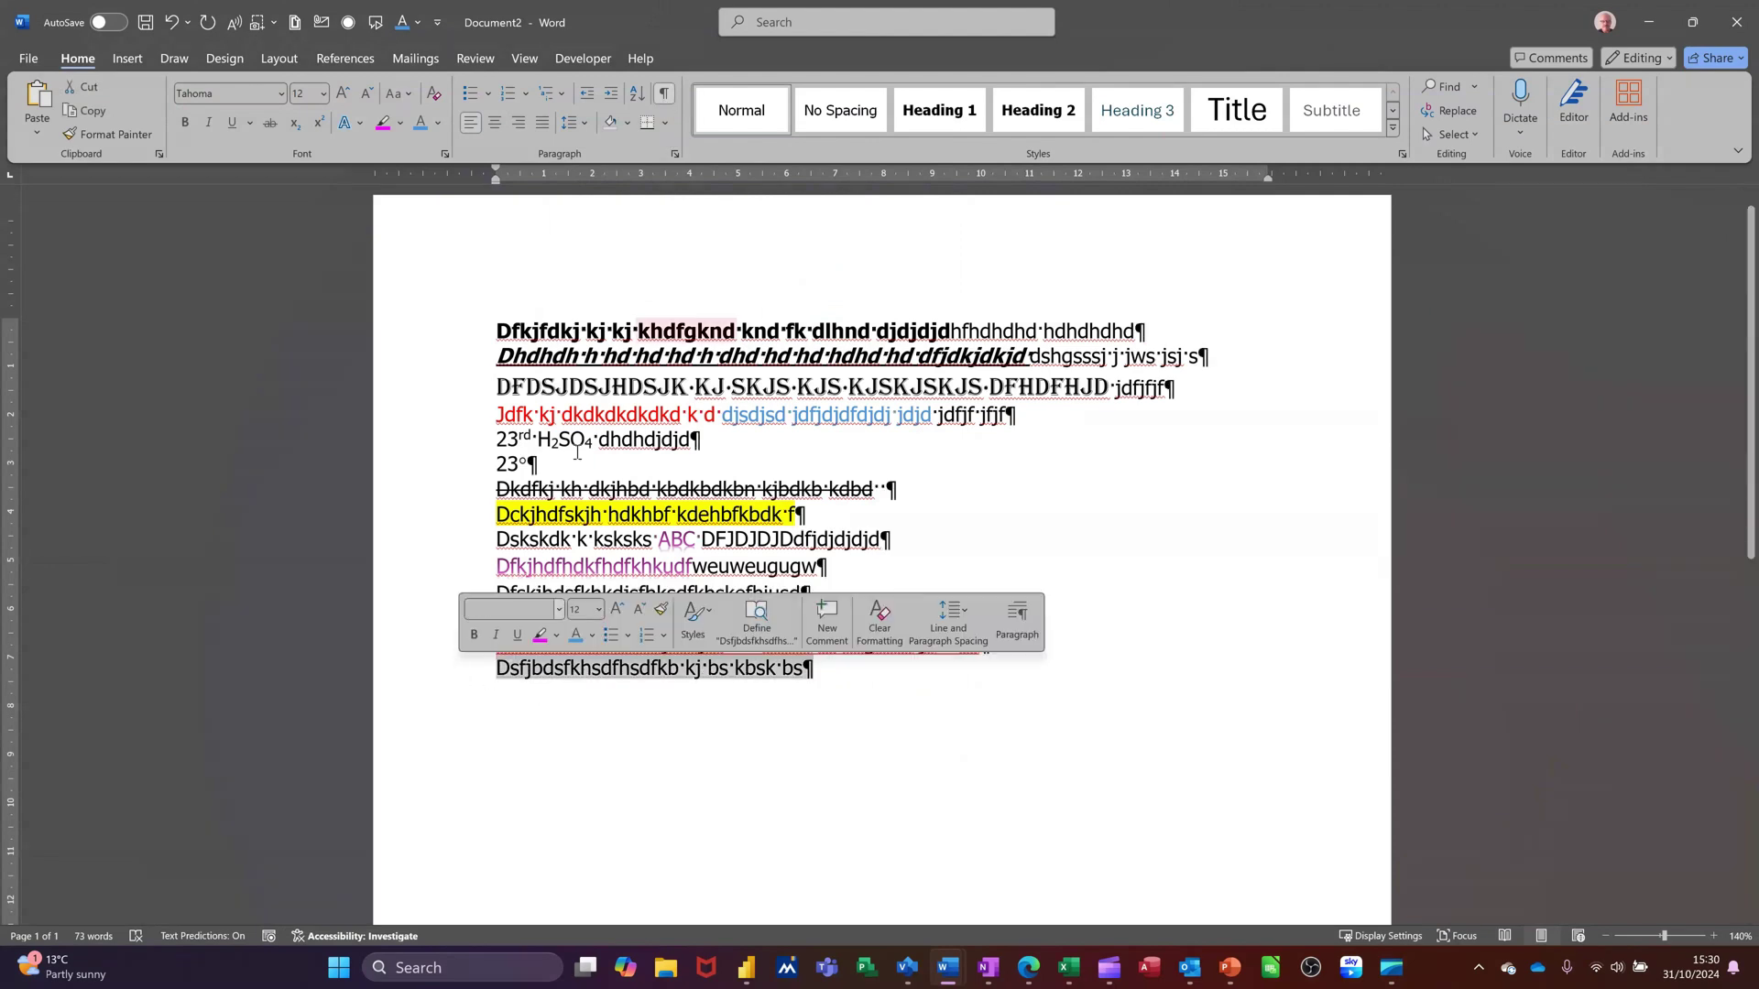
click(445, 153)
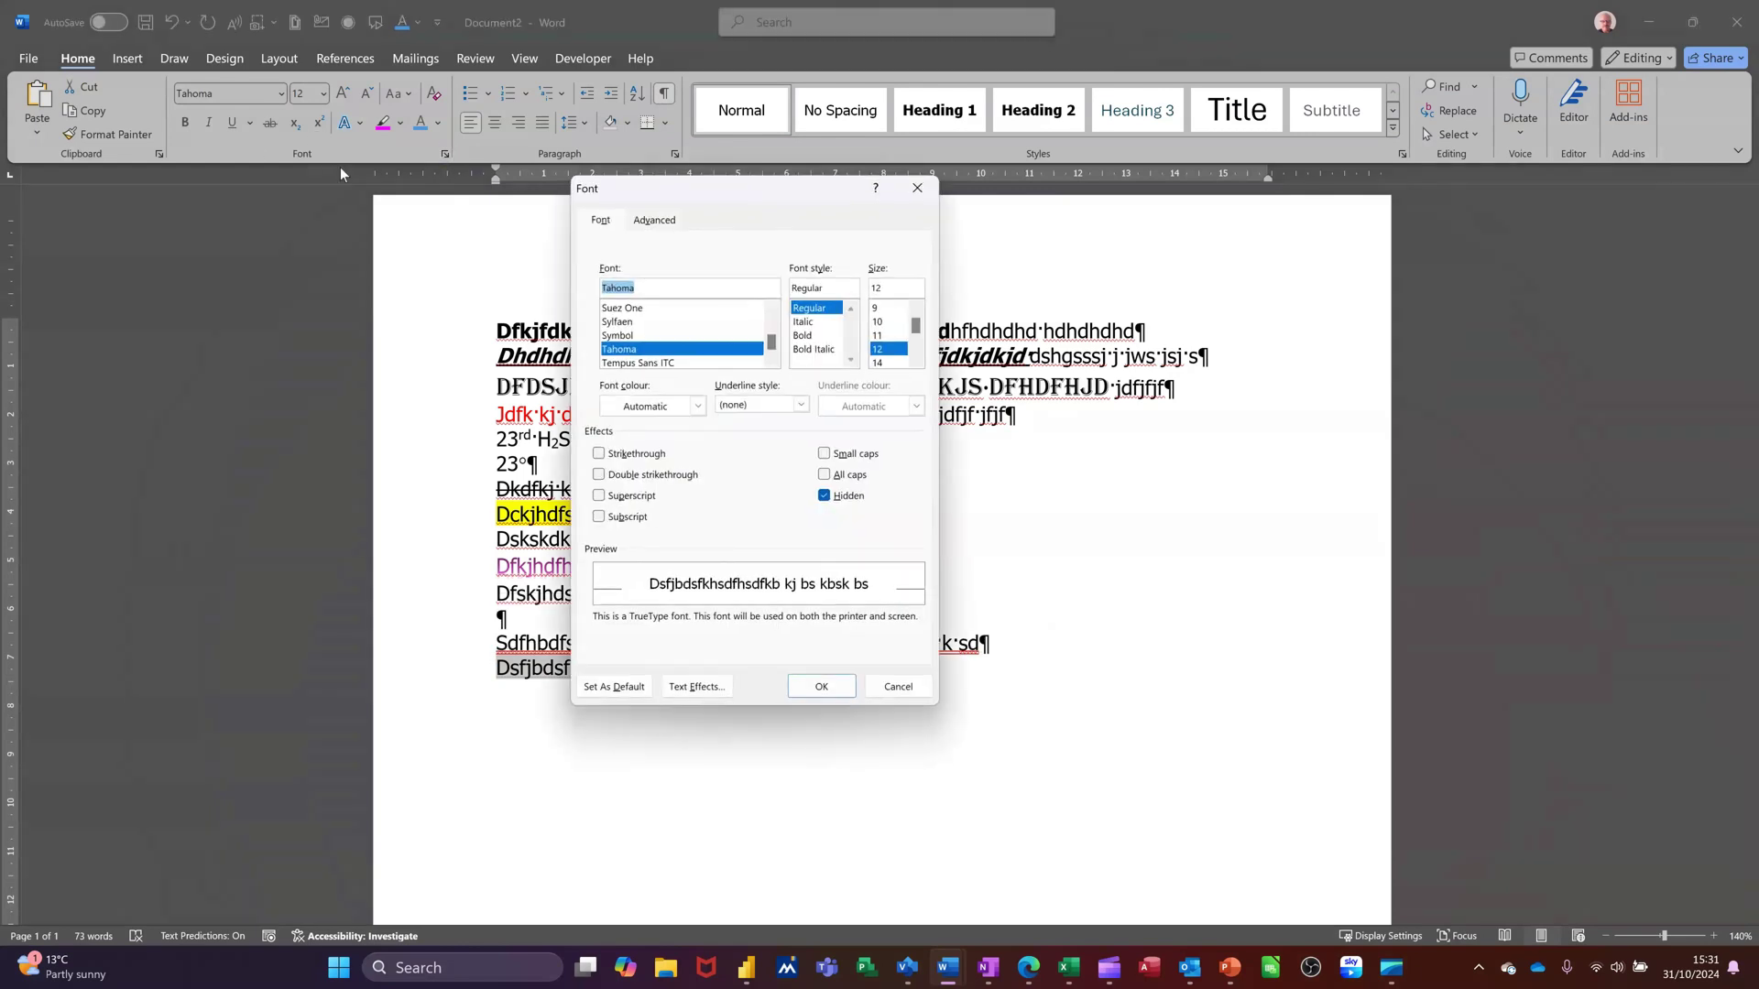
click(825, 498)
click(815, 693)
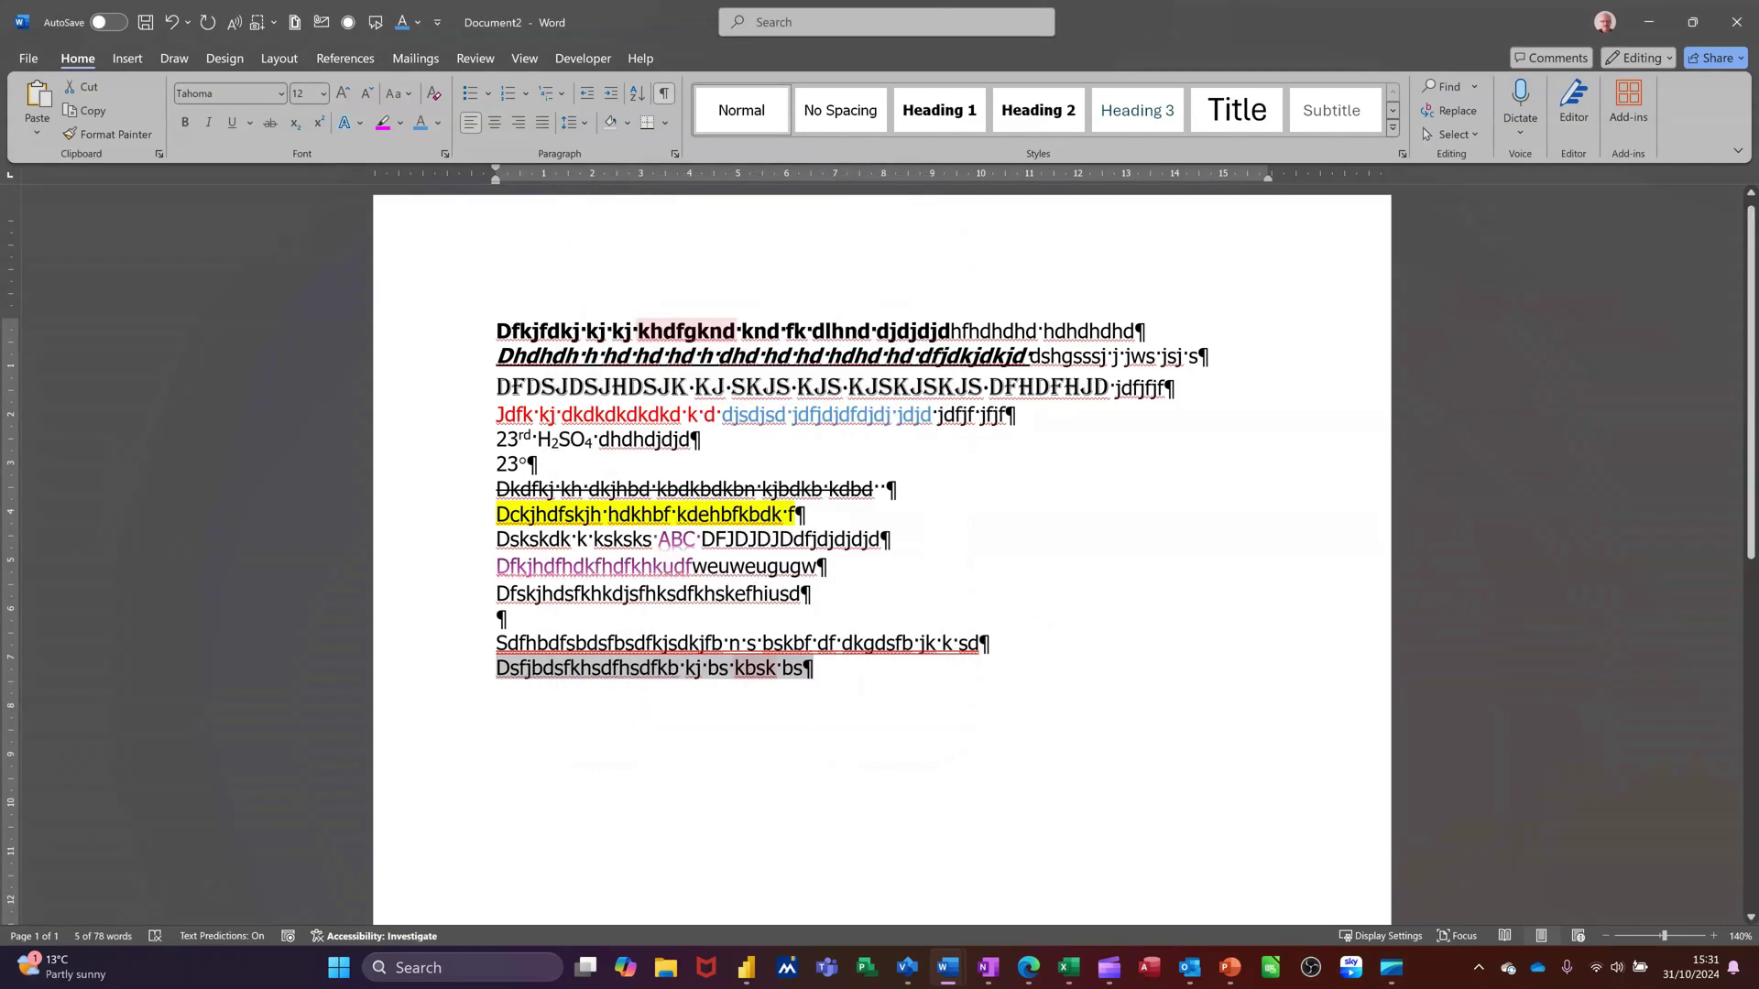
click(663, 93)
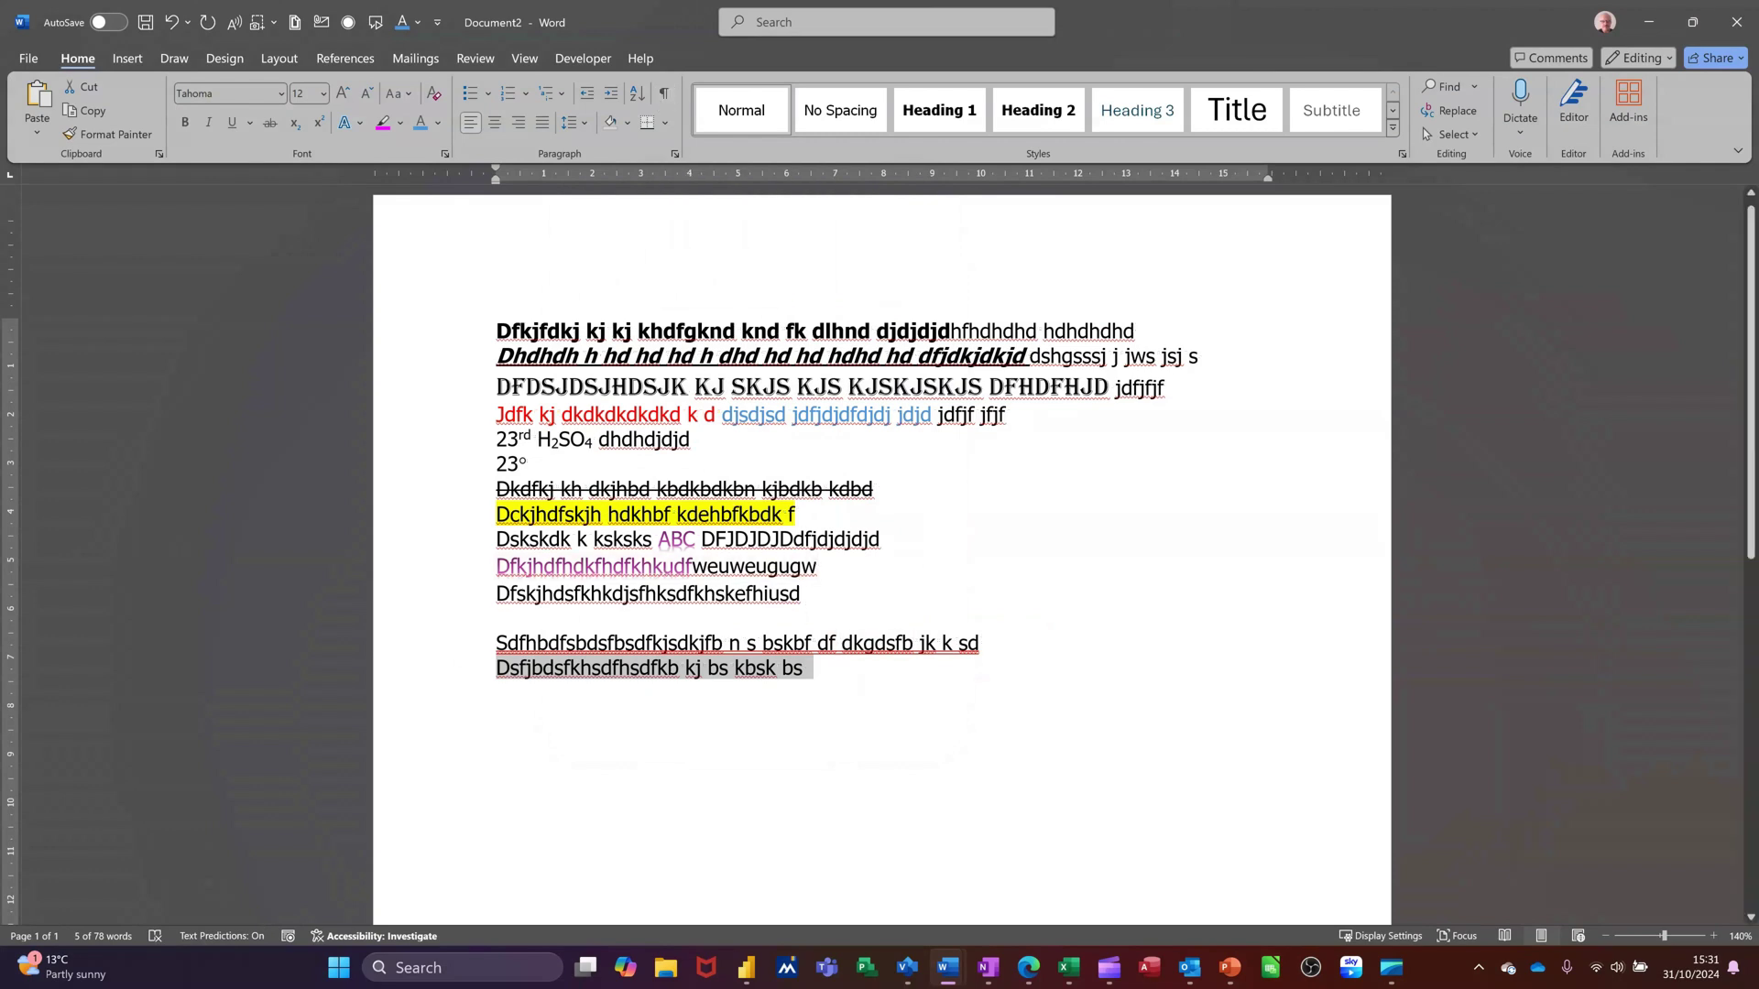
- Type the new last line 'dffdfdsjhbd sjgs bsbd jfbhds', select it and open its Font dialog
click(804, 668)
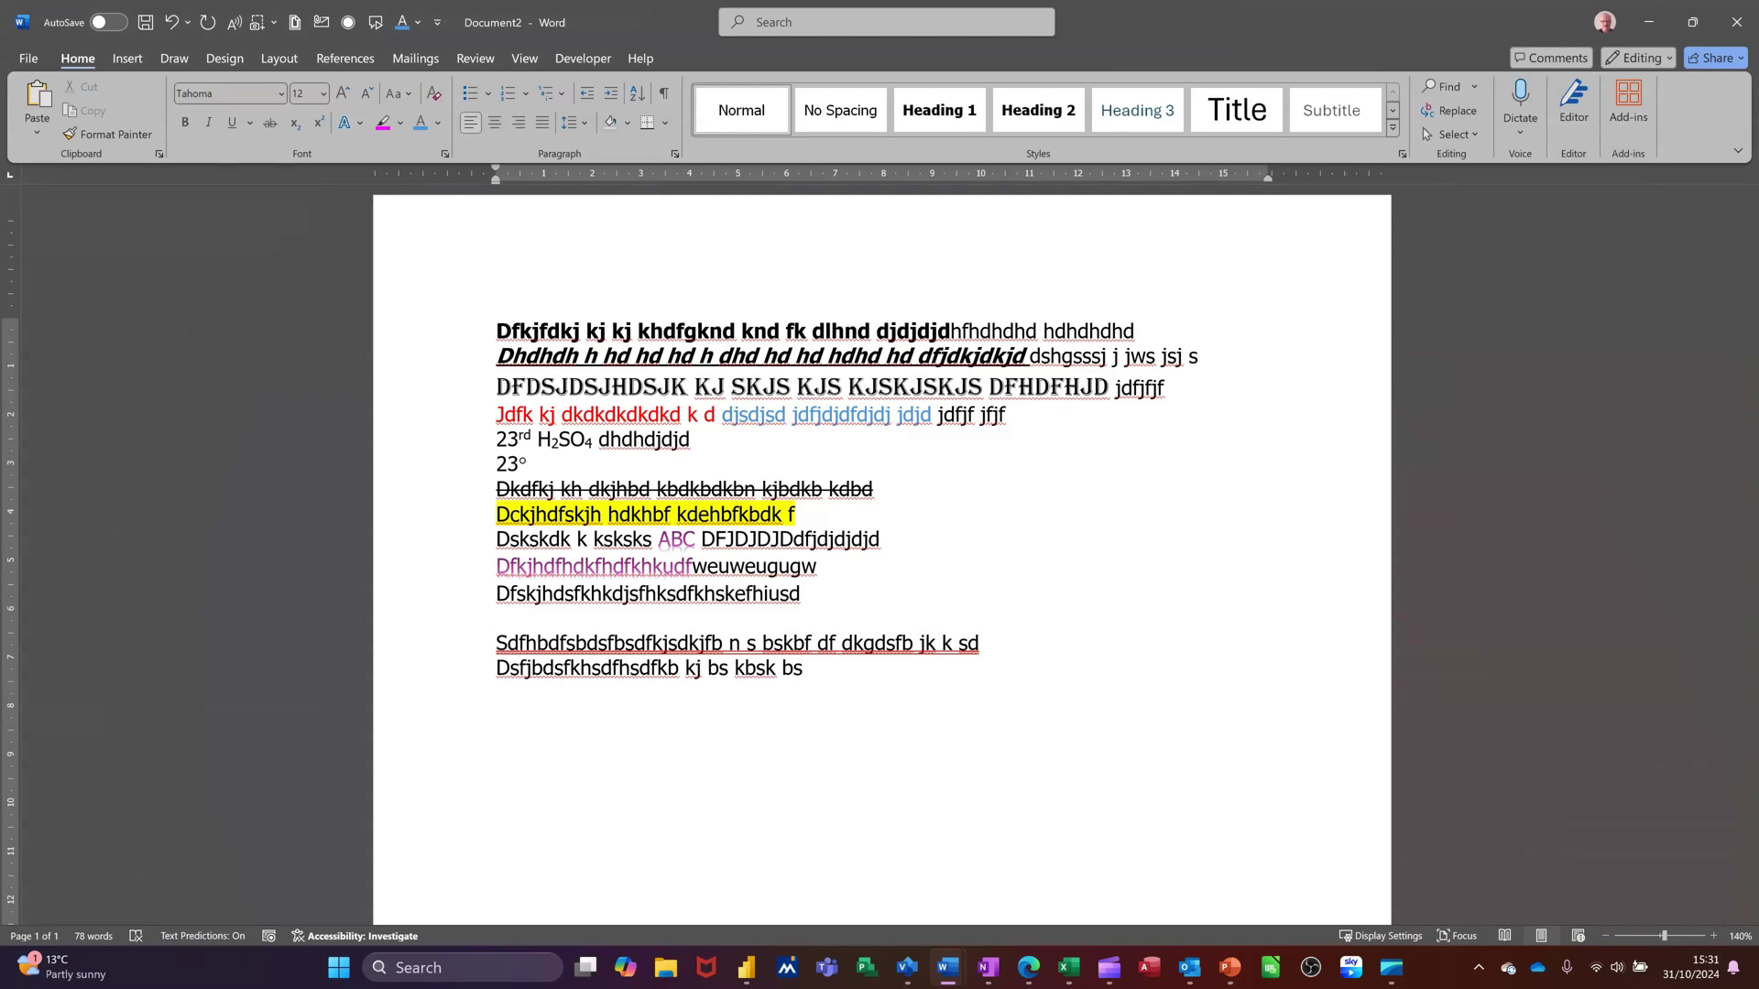
click(860, 683)
text(dffdfdsjhbd sjgs bsbd jfbhds)
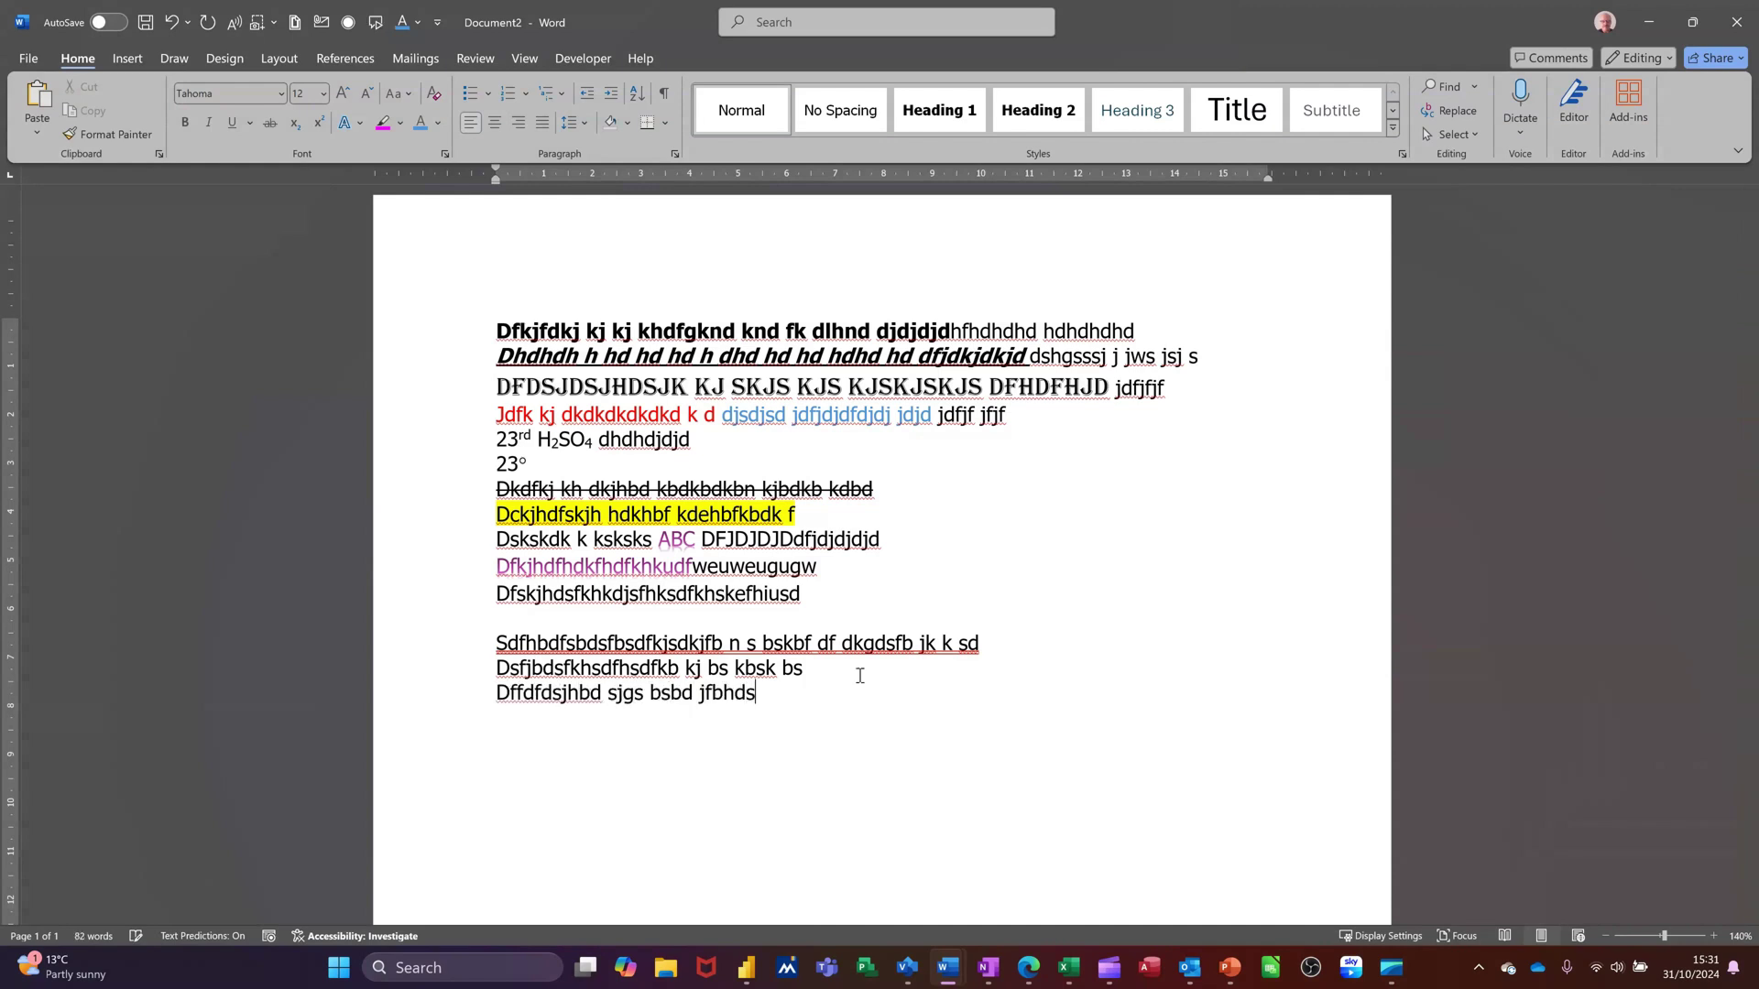
click(441, 693)
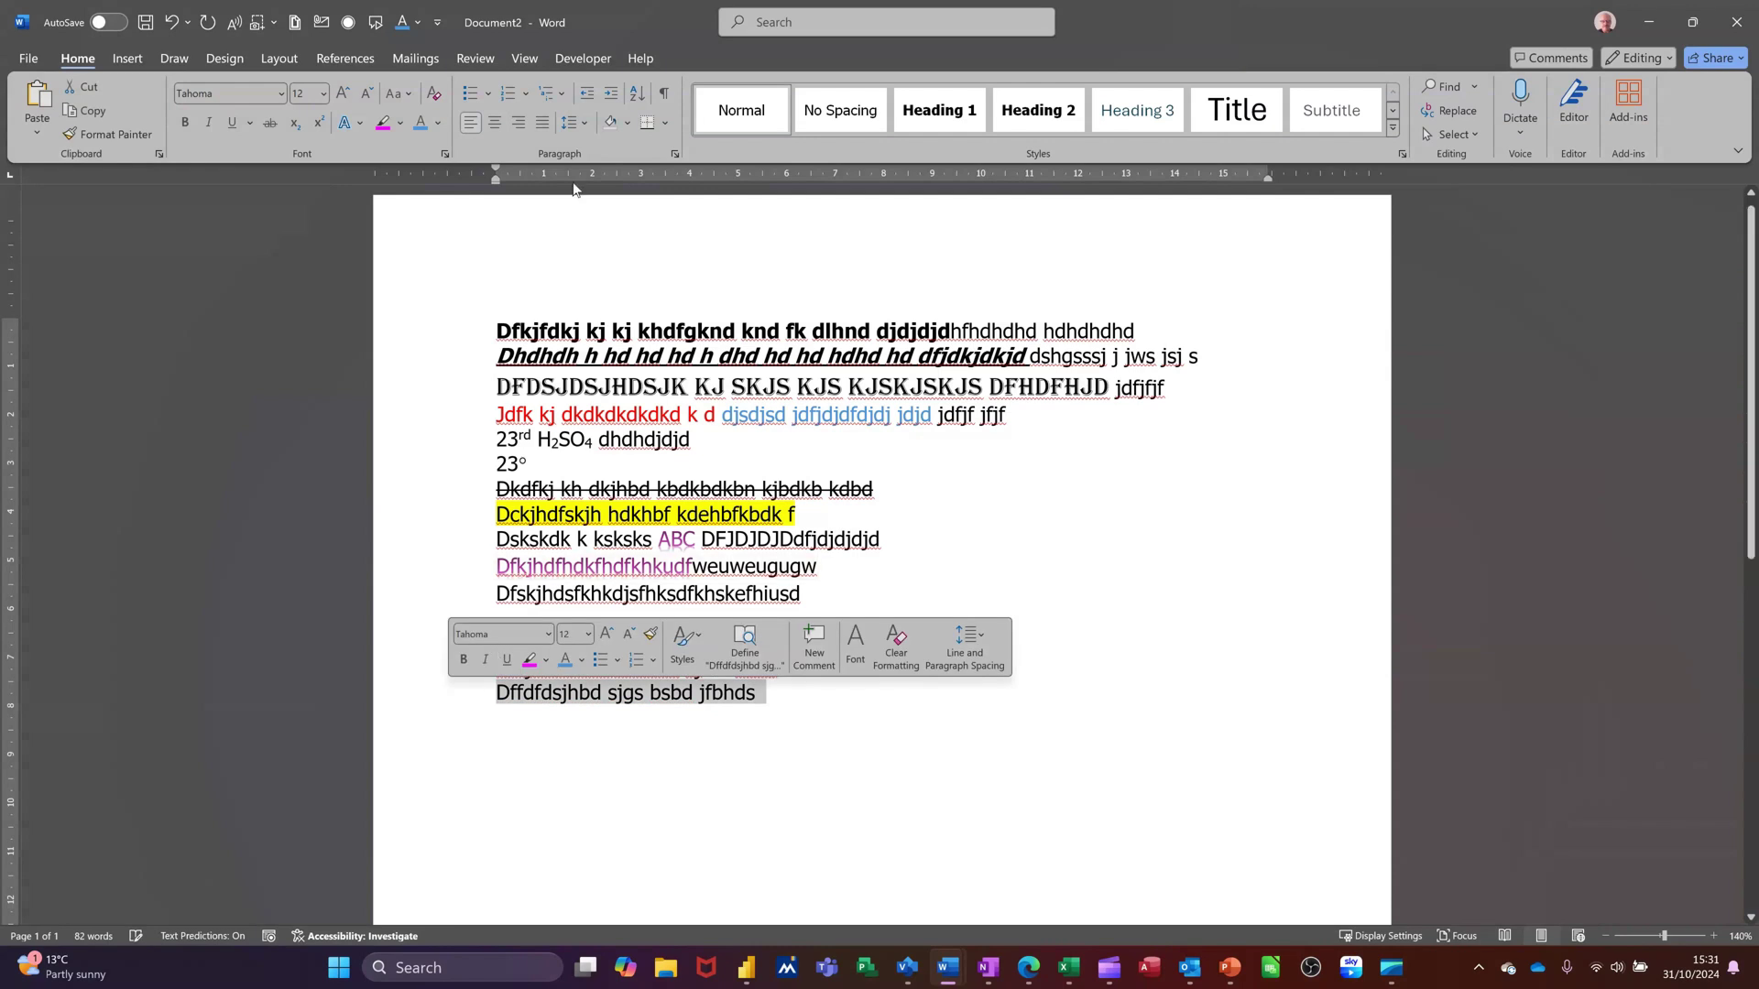
click(447, 156)
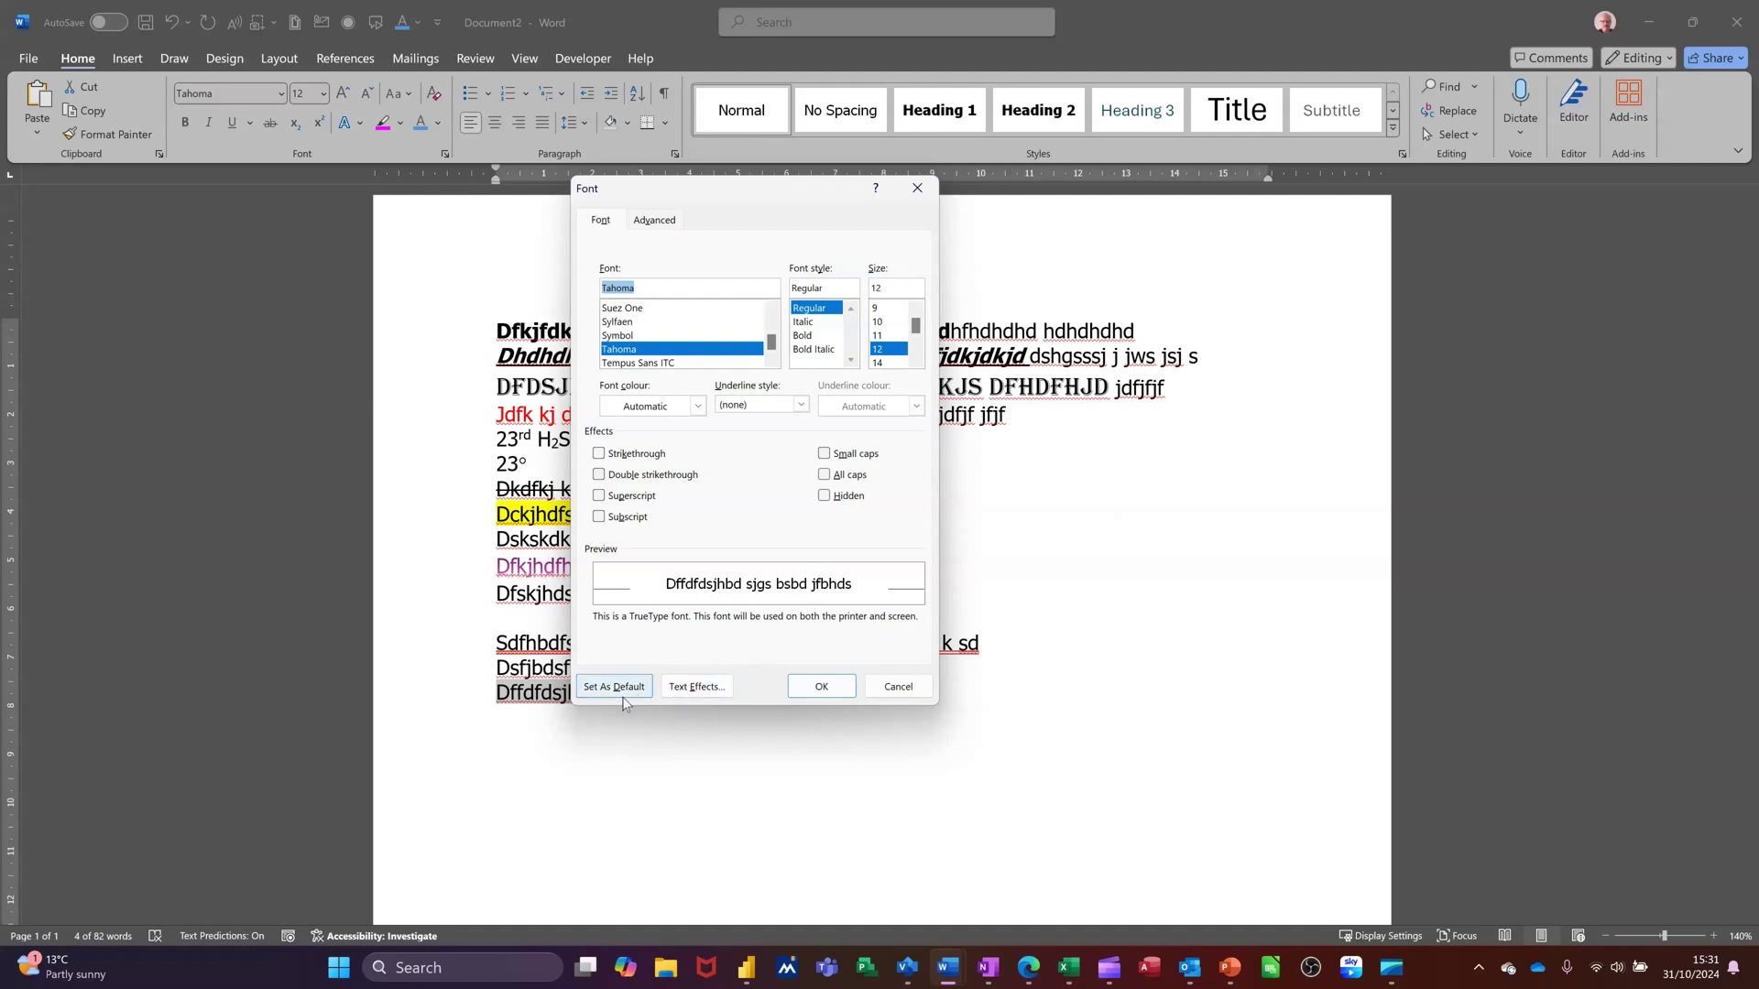
- Set the line's text fill to solid red at about 41% transparency
click(704, 696)
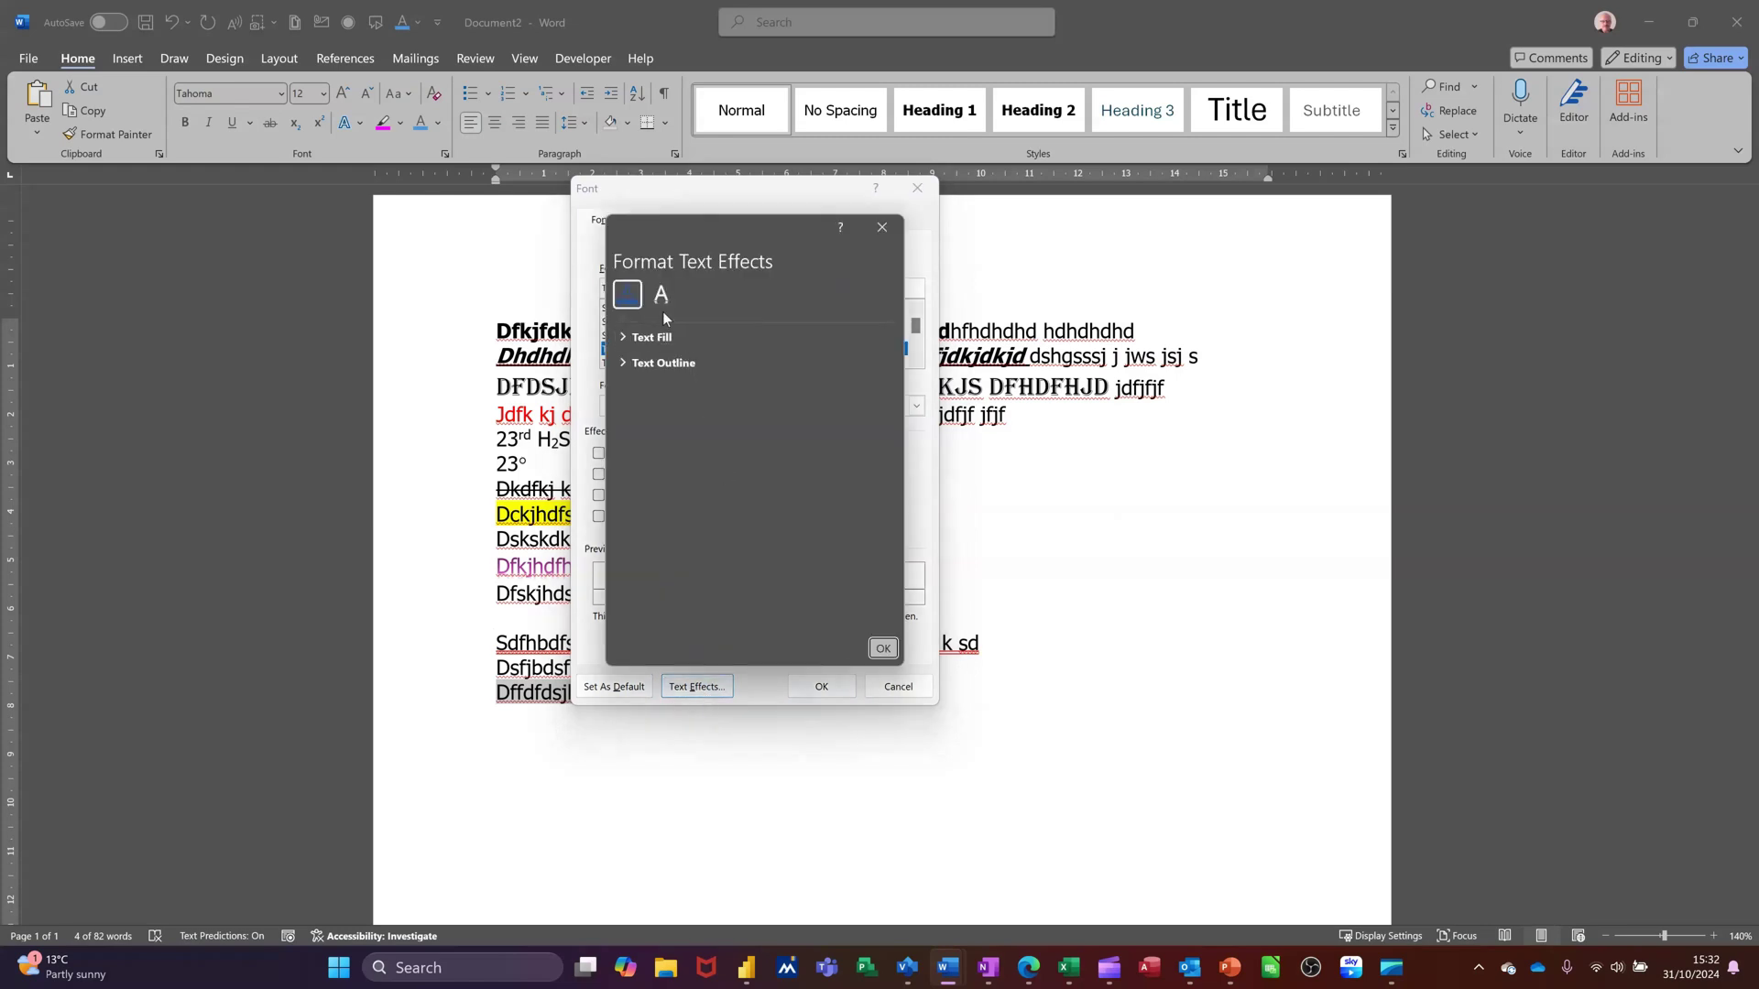
click(627, 338)
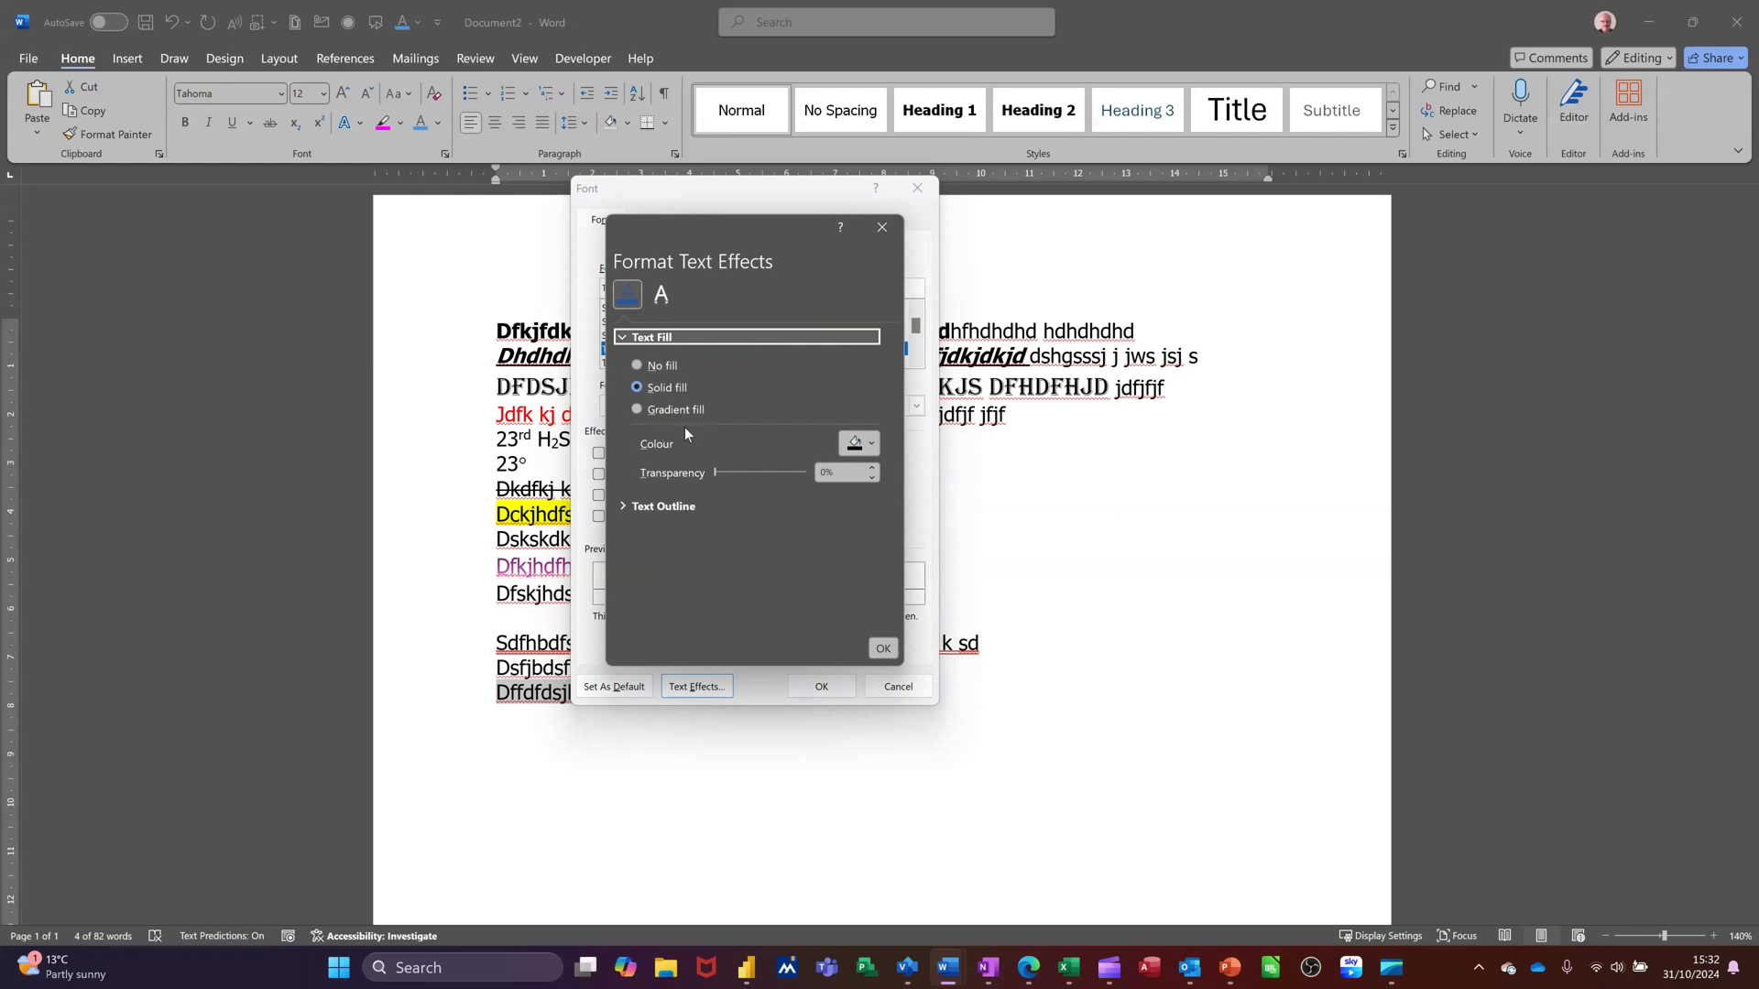
click(875, 445)
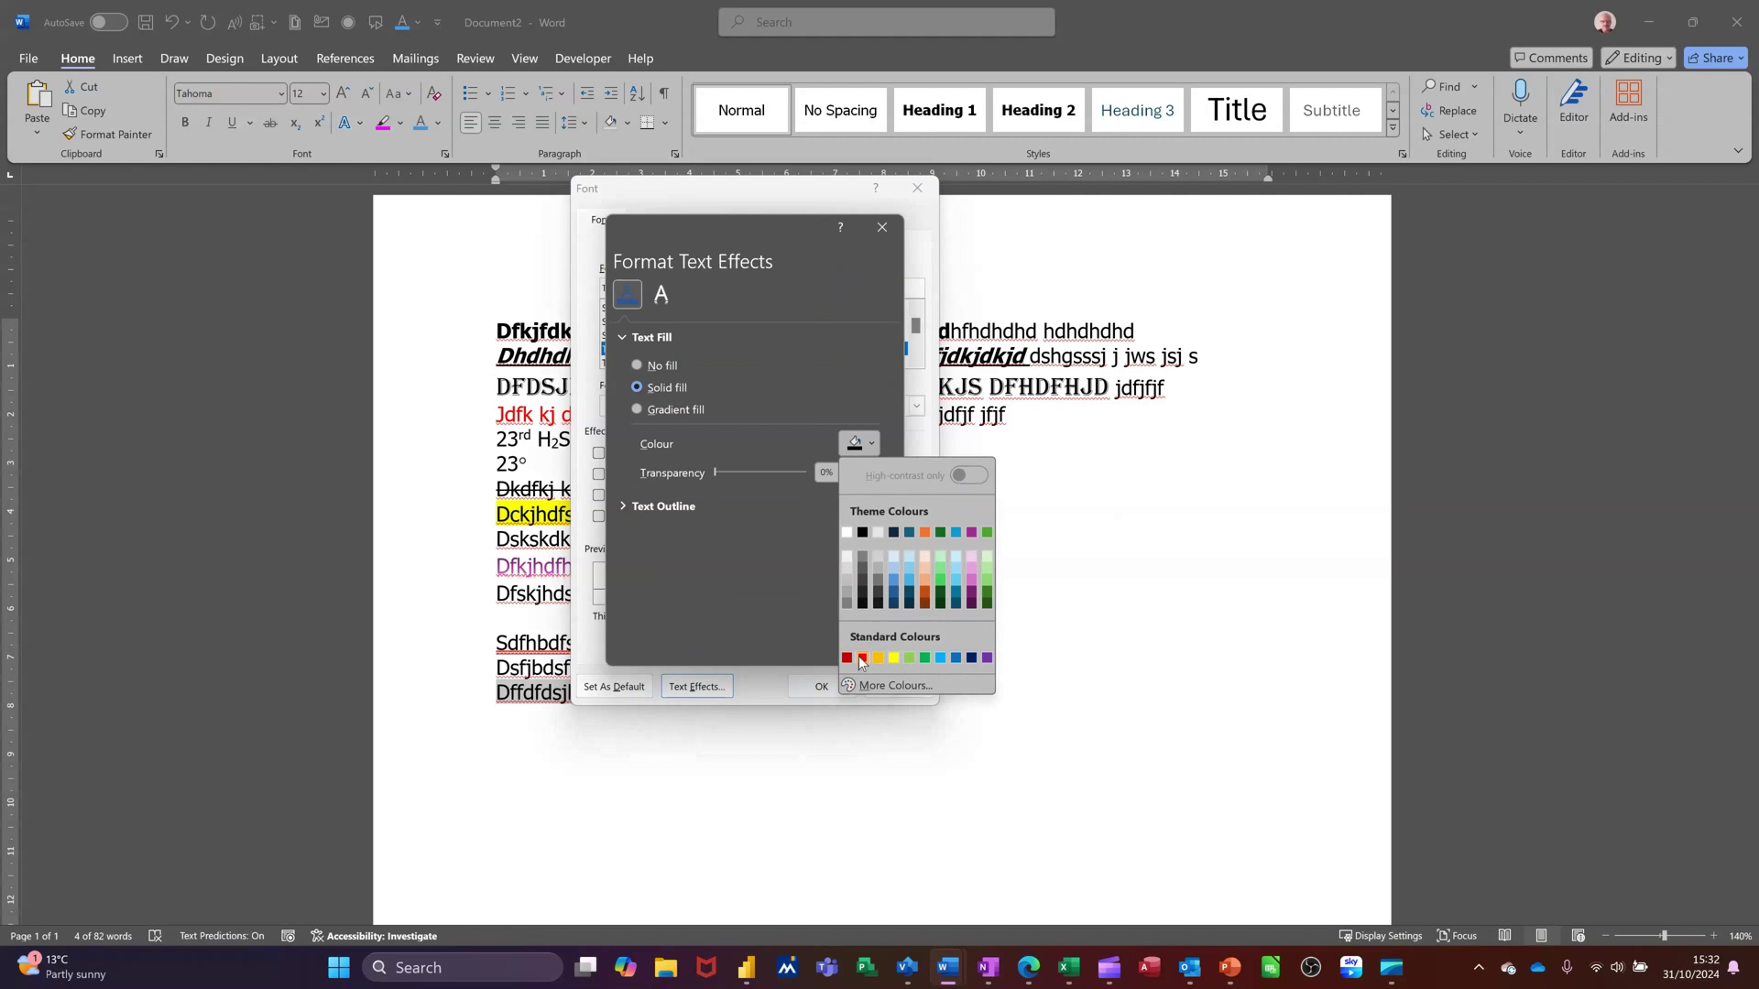
click(862, 659)
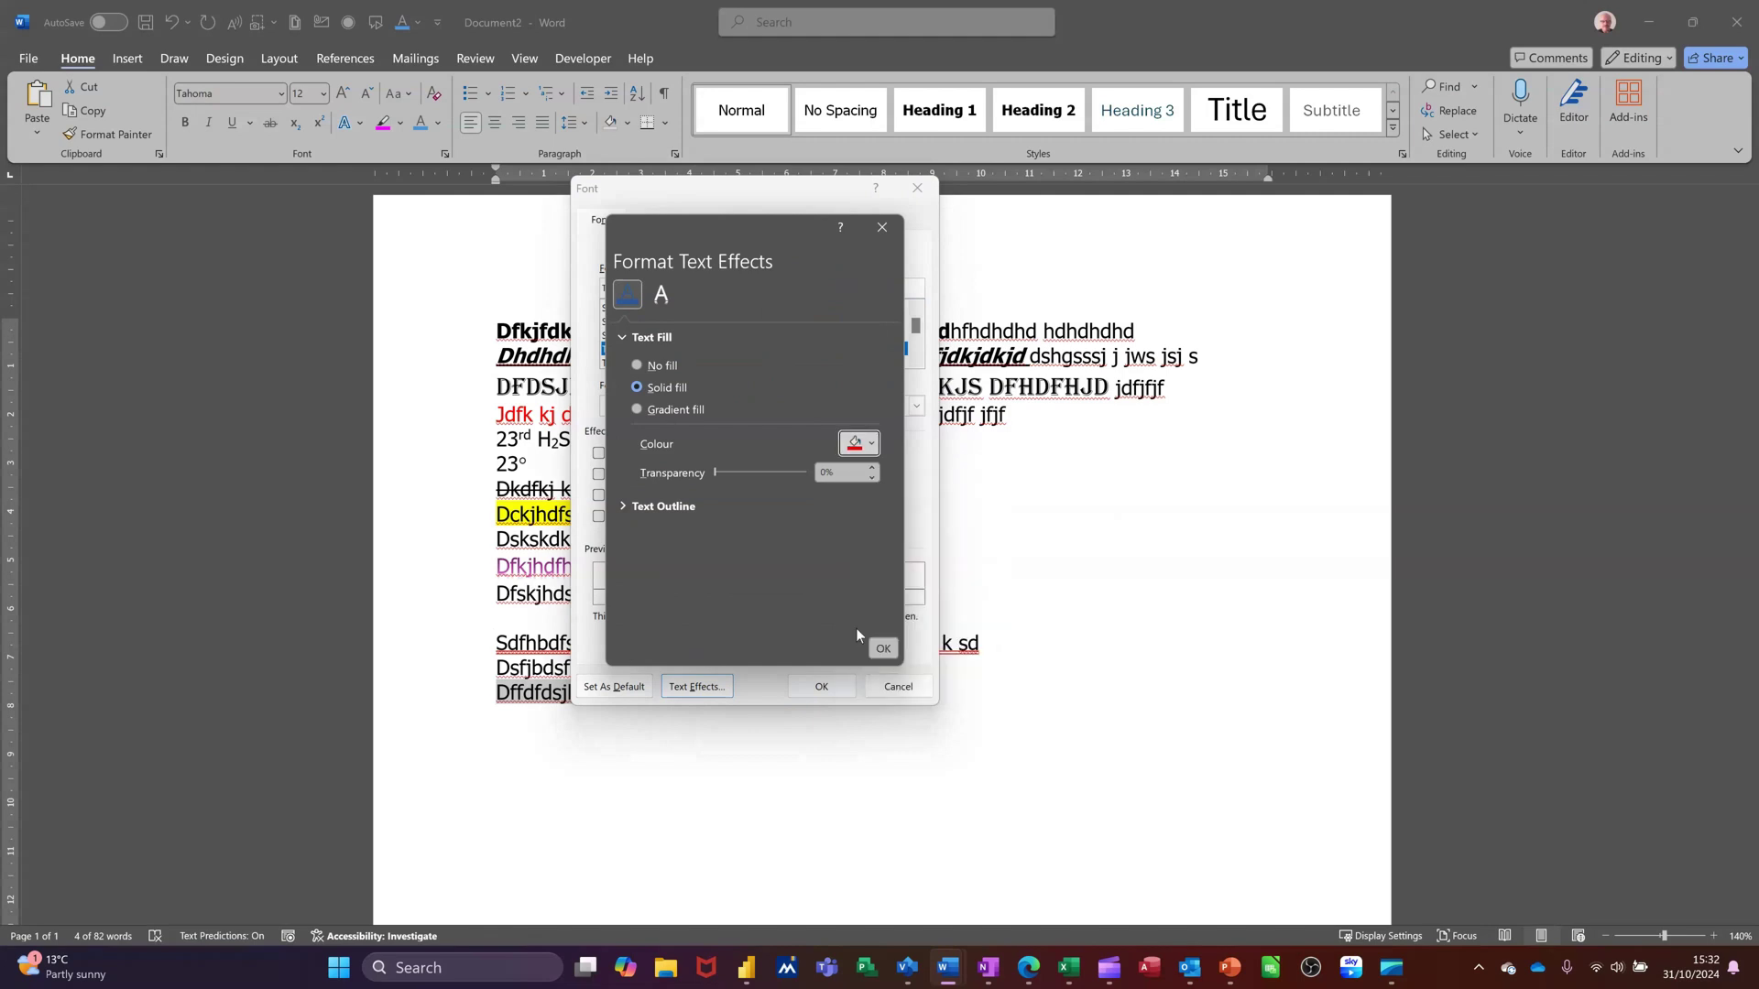
click(715, 471)
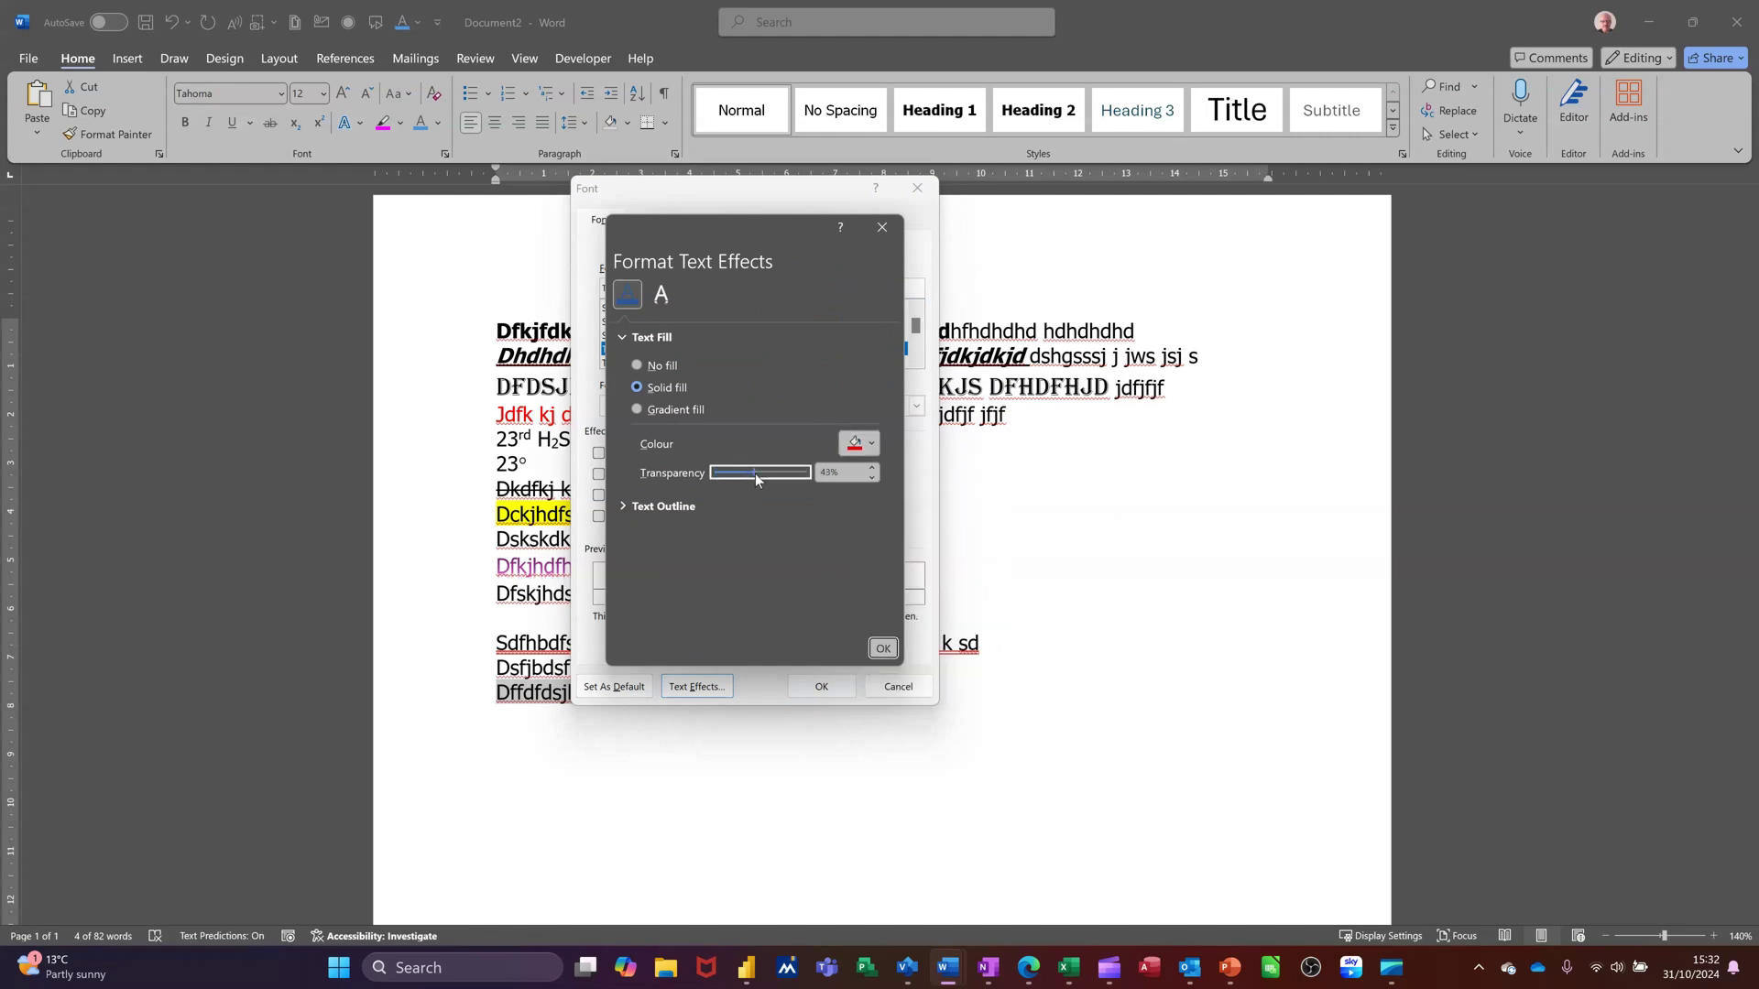
- Give the text a solid dark blue outline and apply the effects
click(623, 508)
click(636, 557)
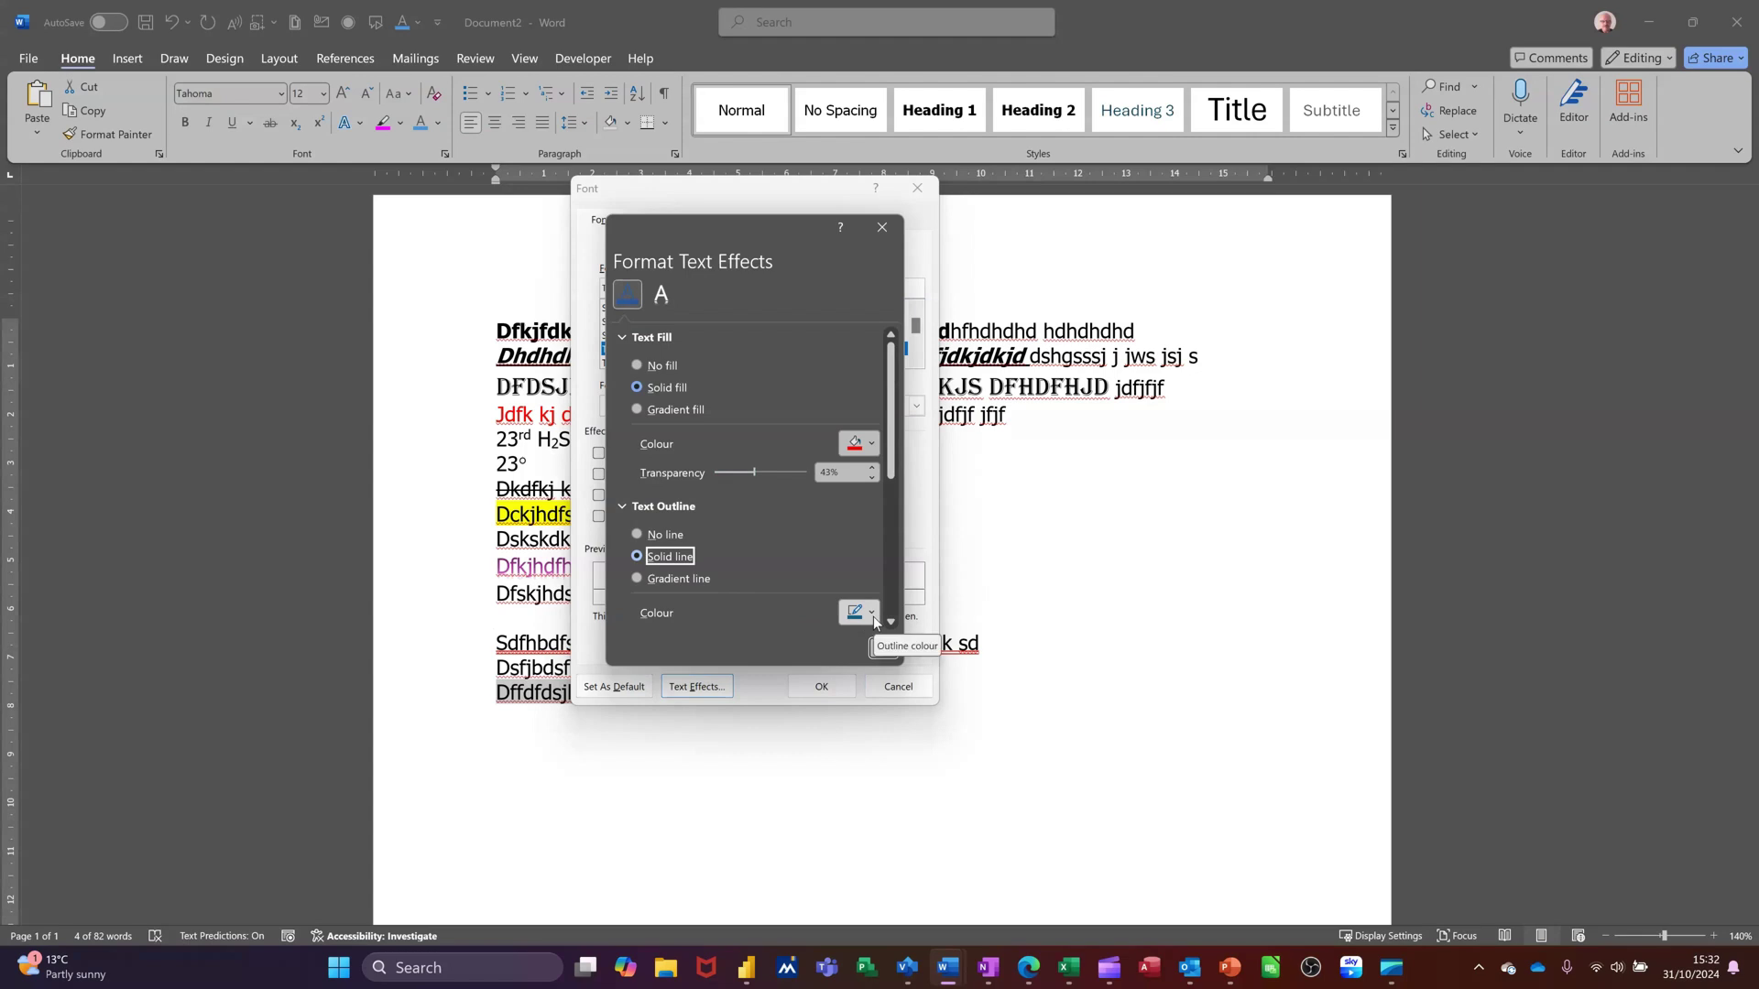
click(872, 618)
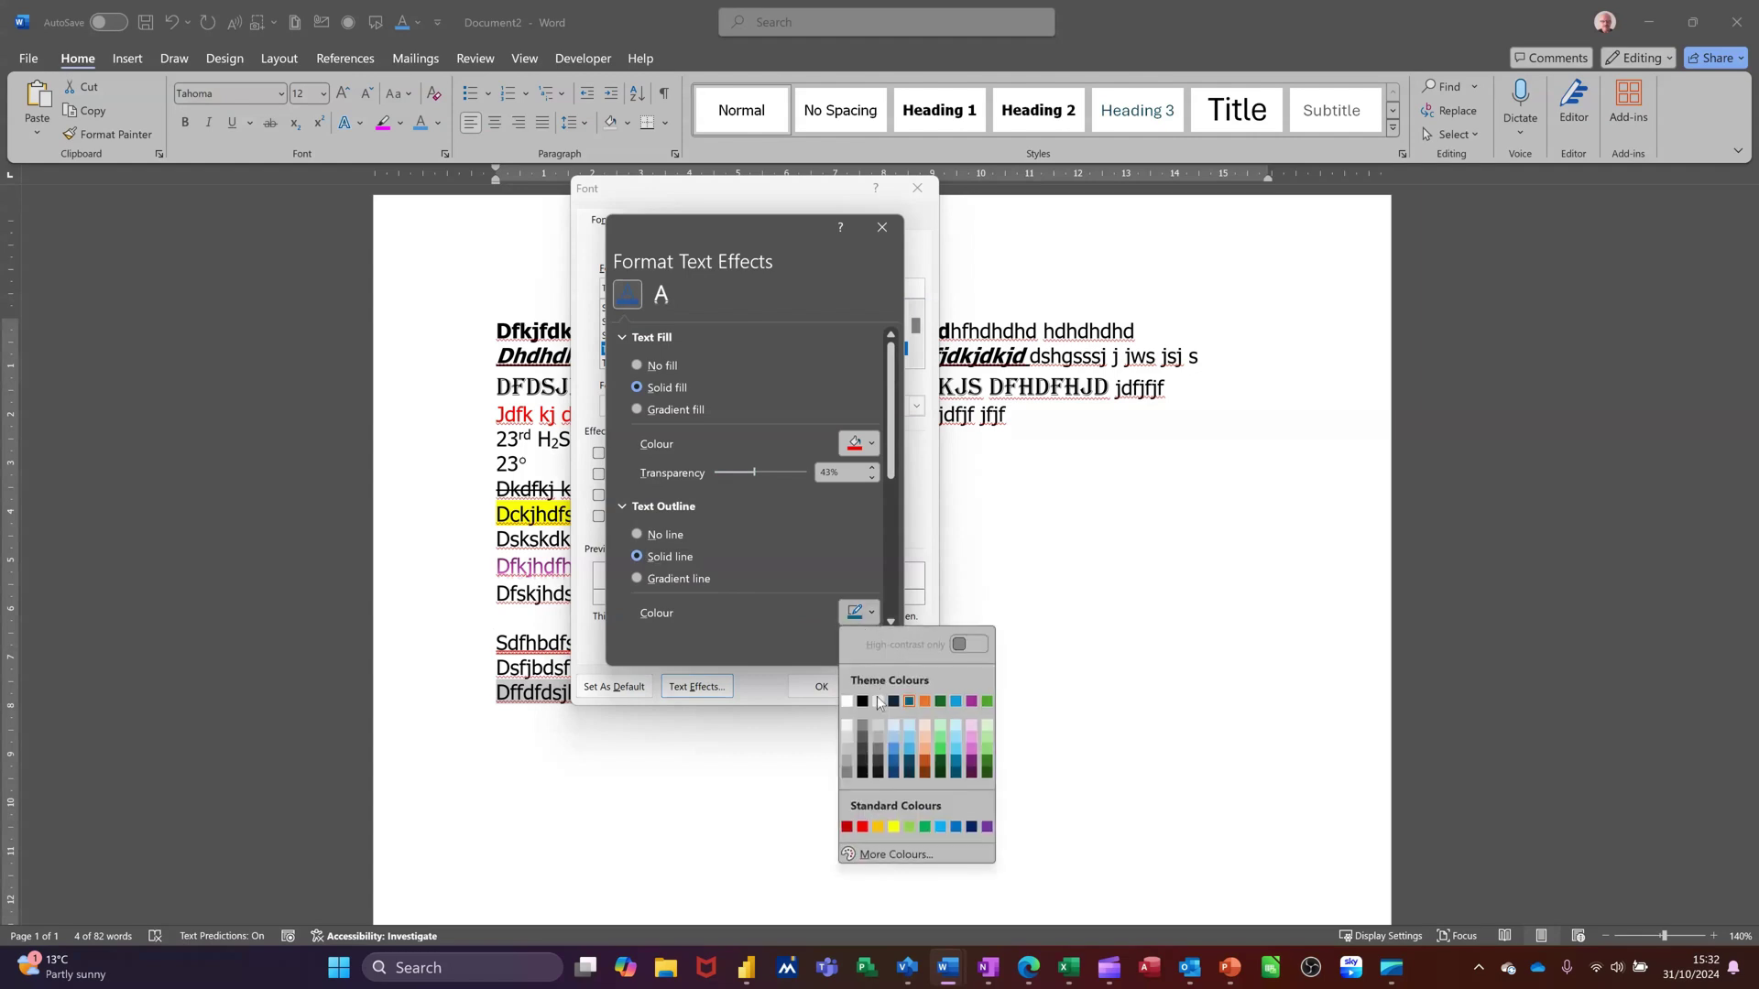
click(894, 752)
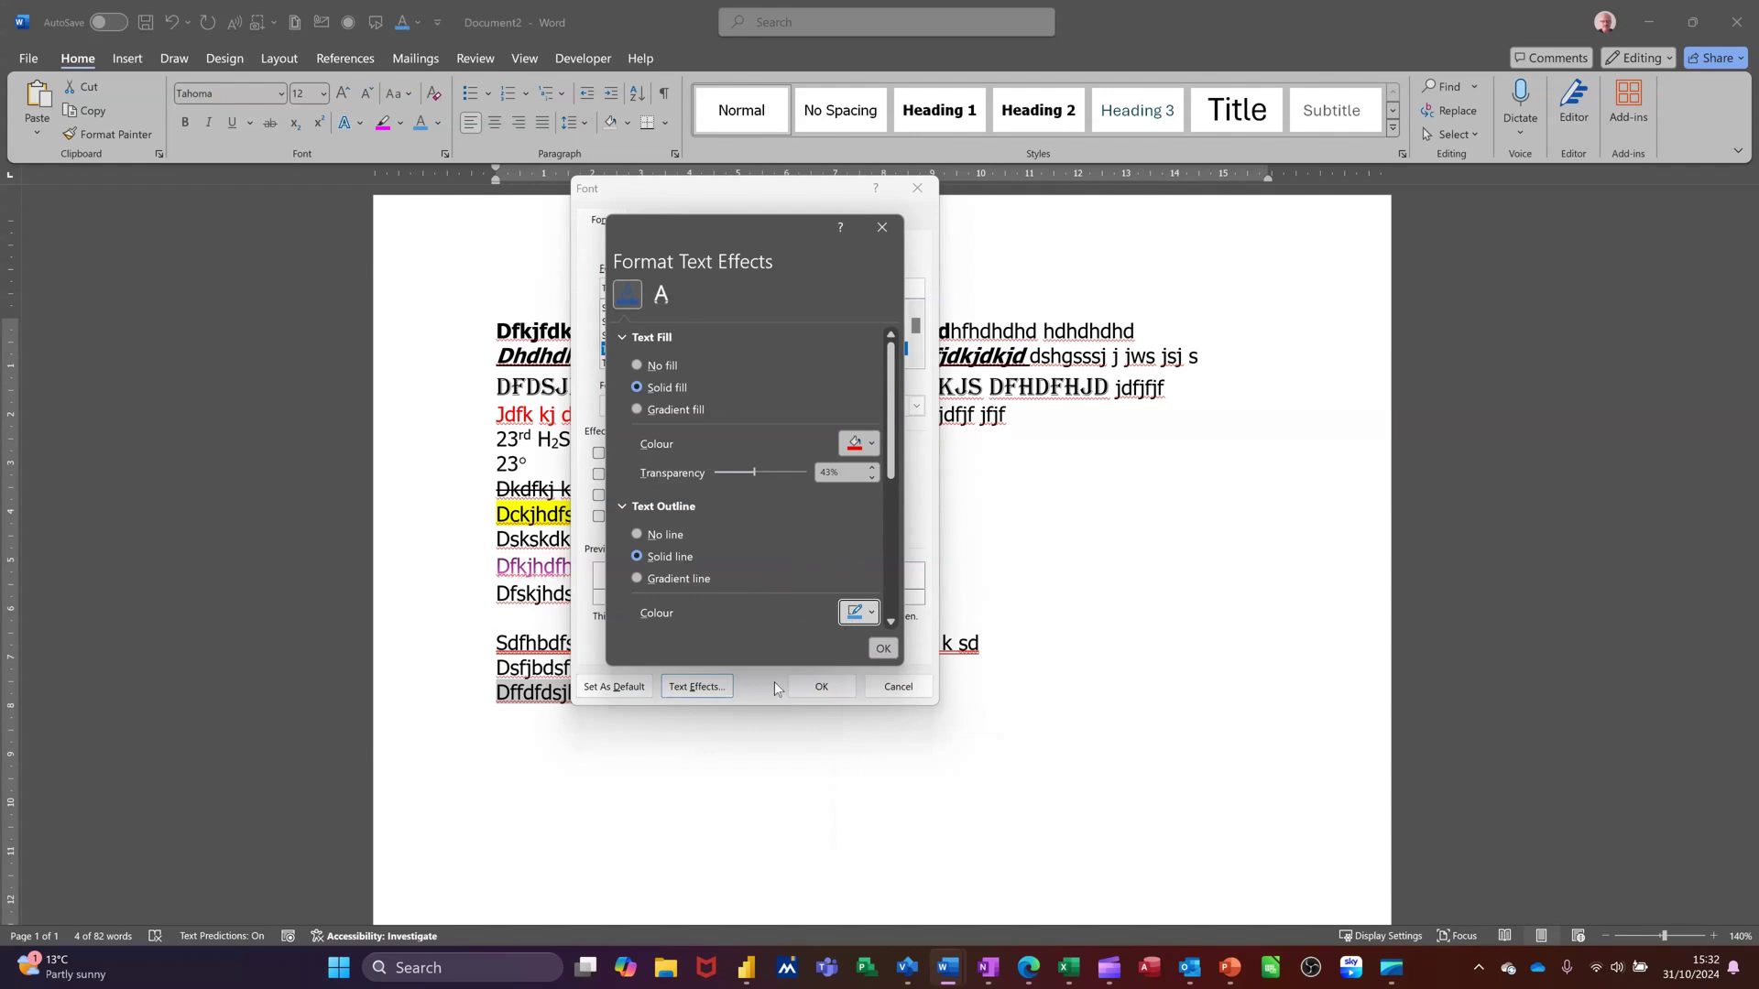
click(872, 651)
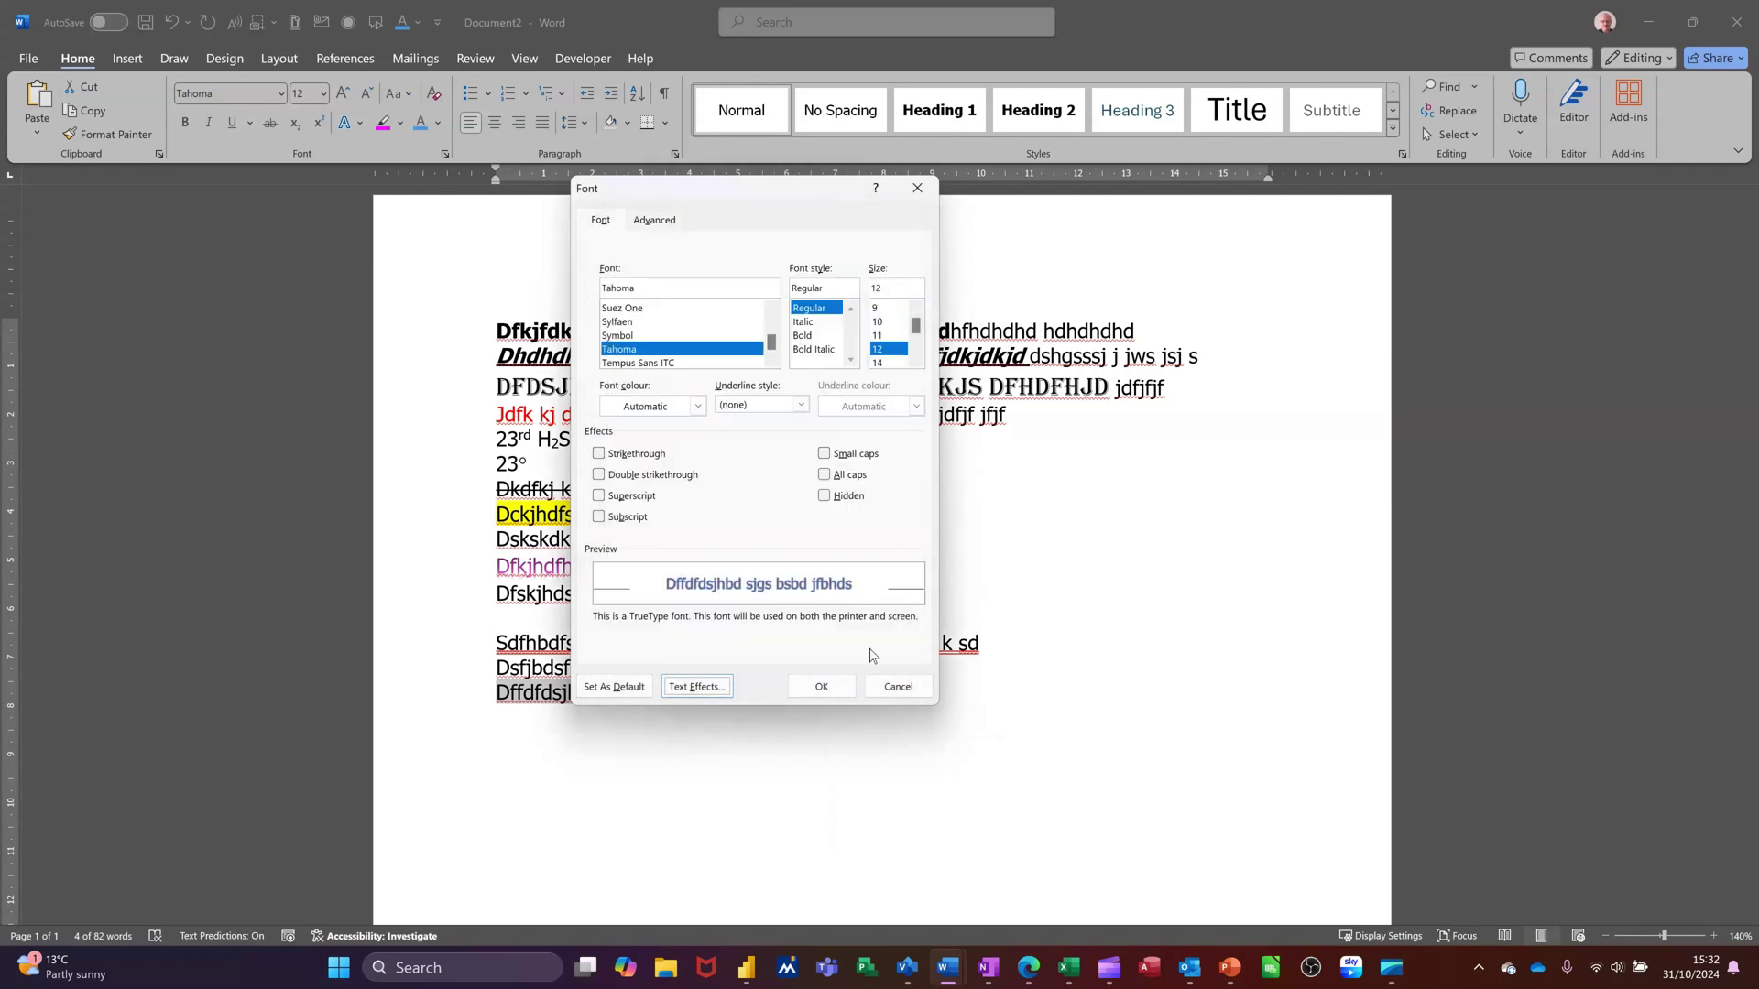
click(821, 686)
- Look over the Font dialog's Advanced tab and close it without changes
key(Right)
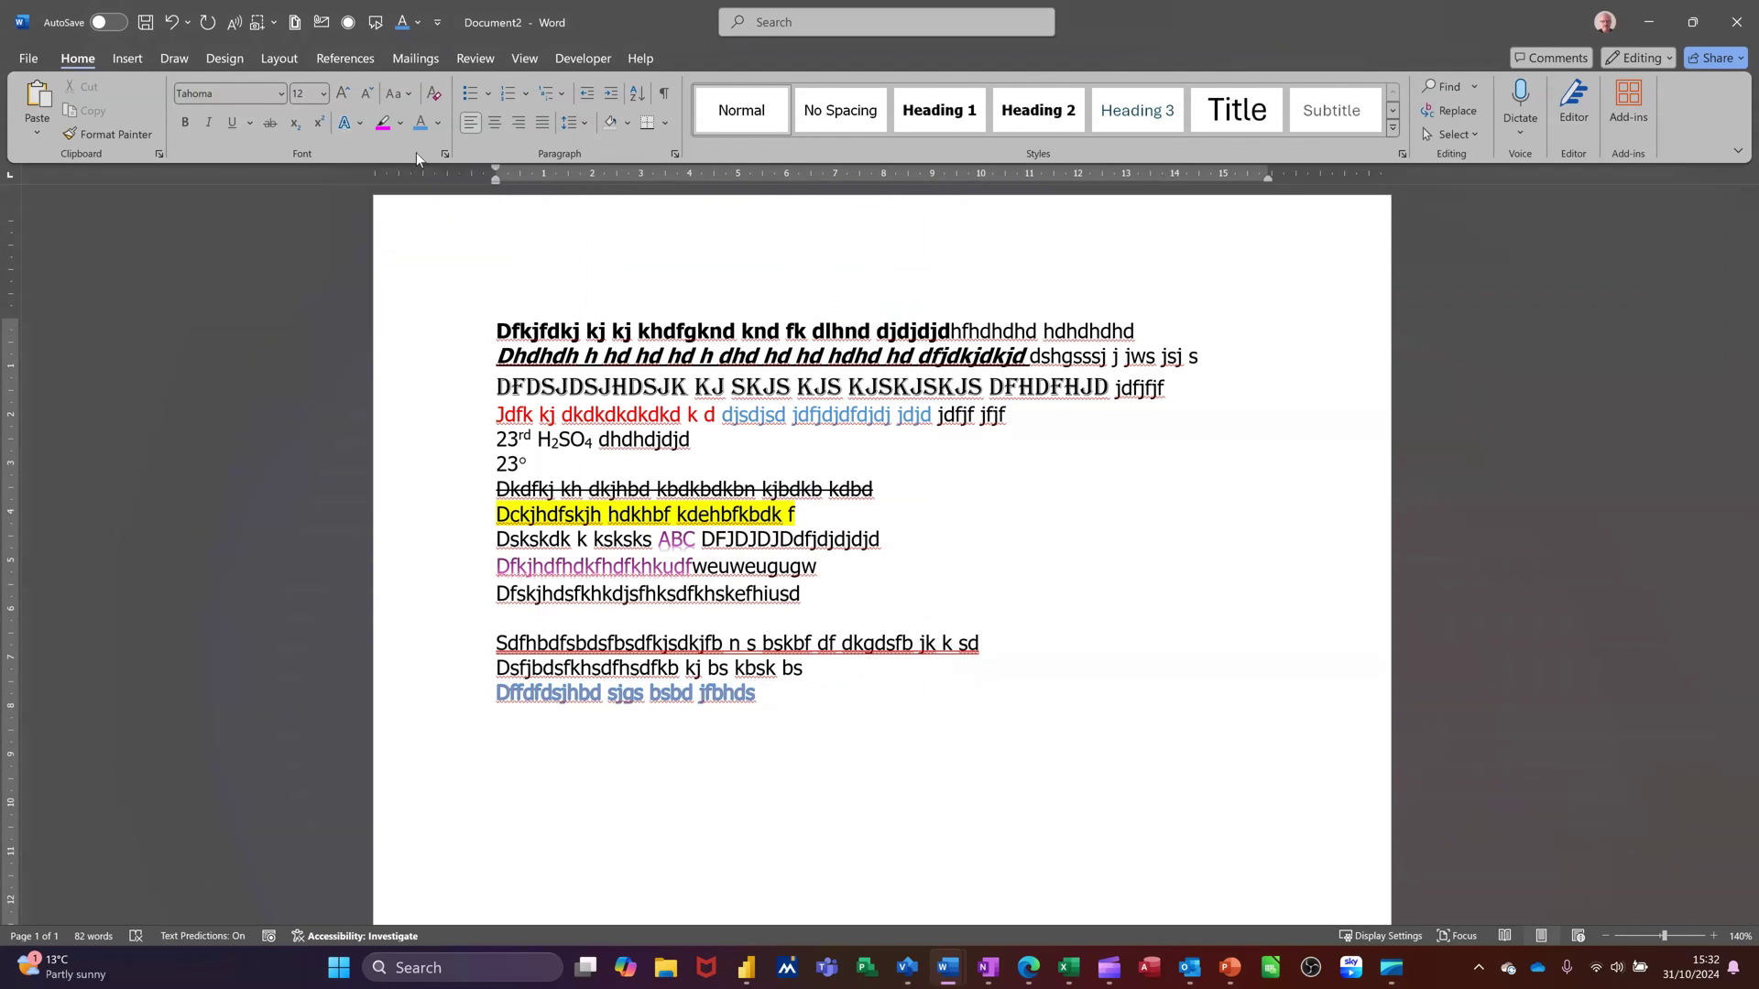
click(443, 153)
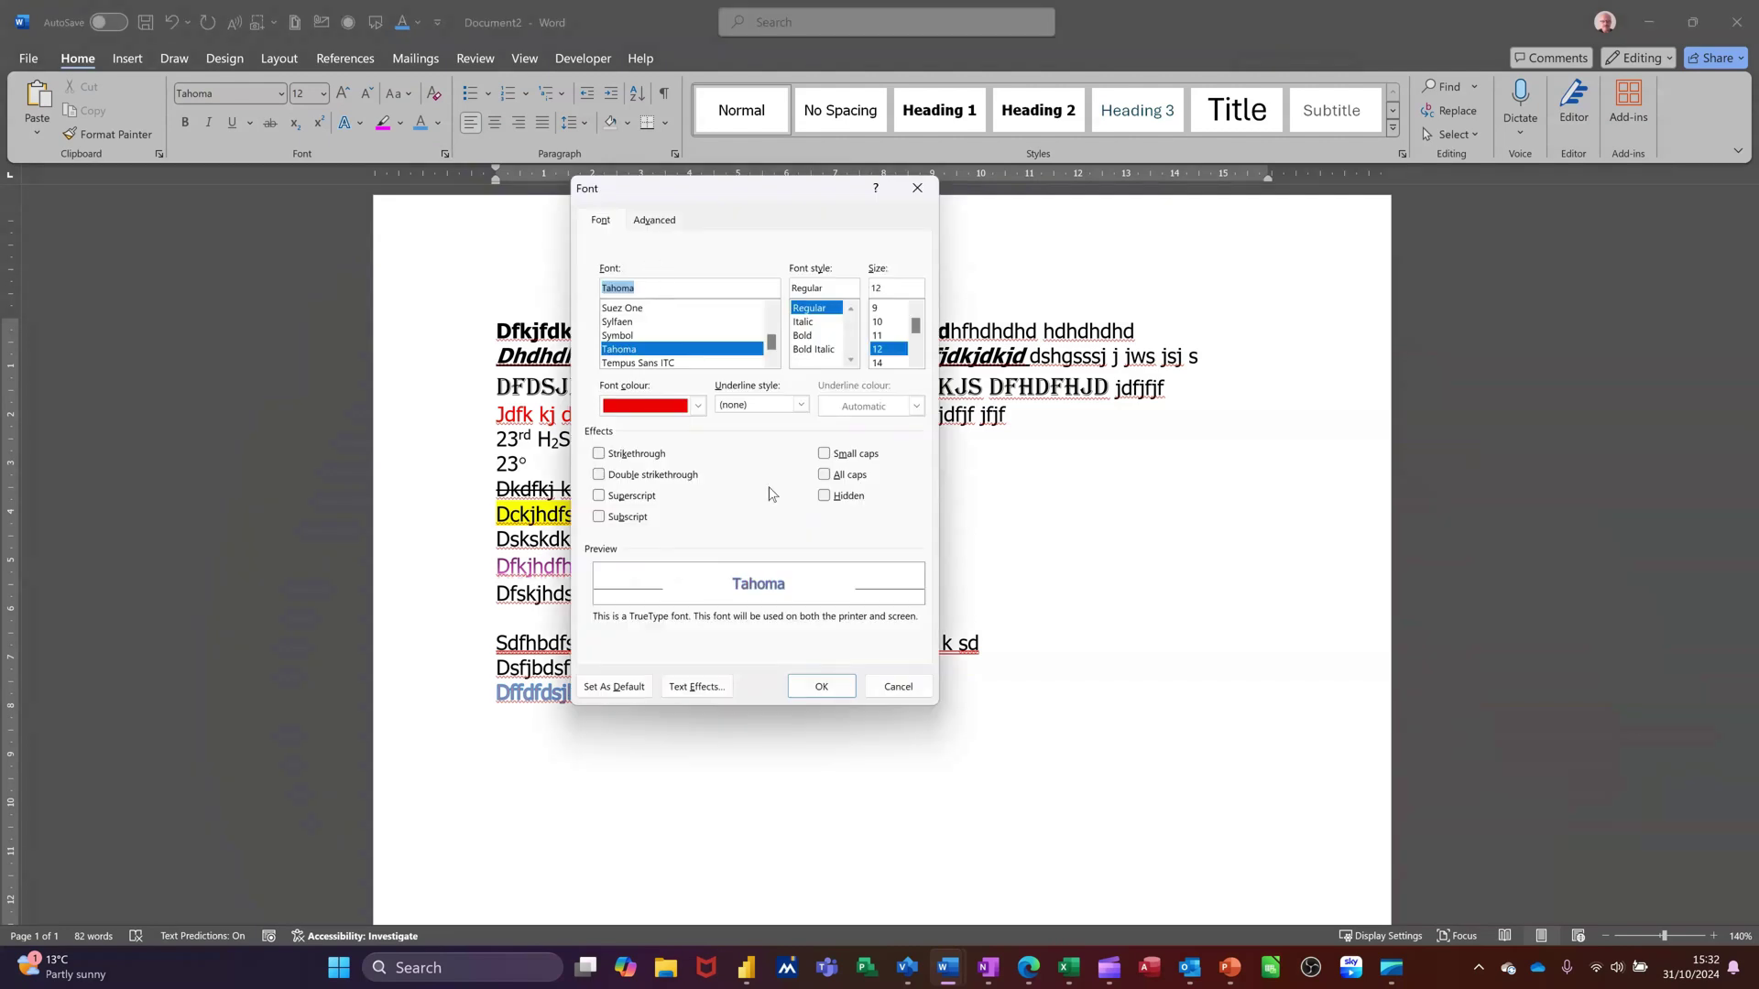
click(656, 220)
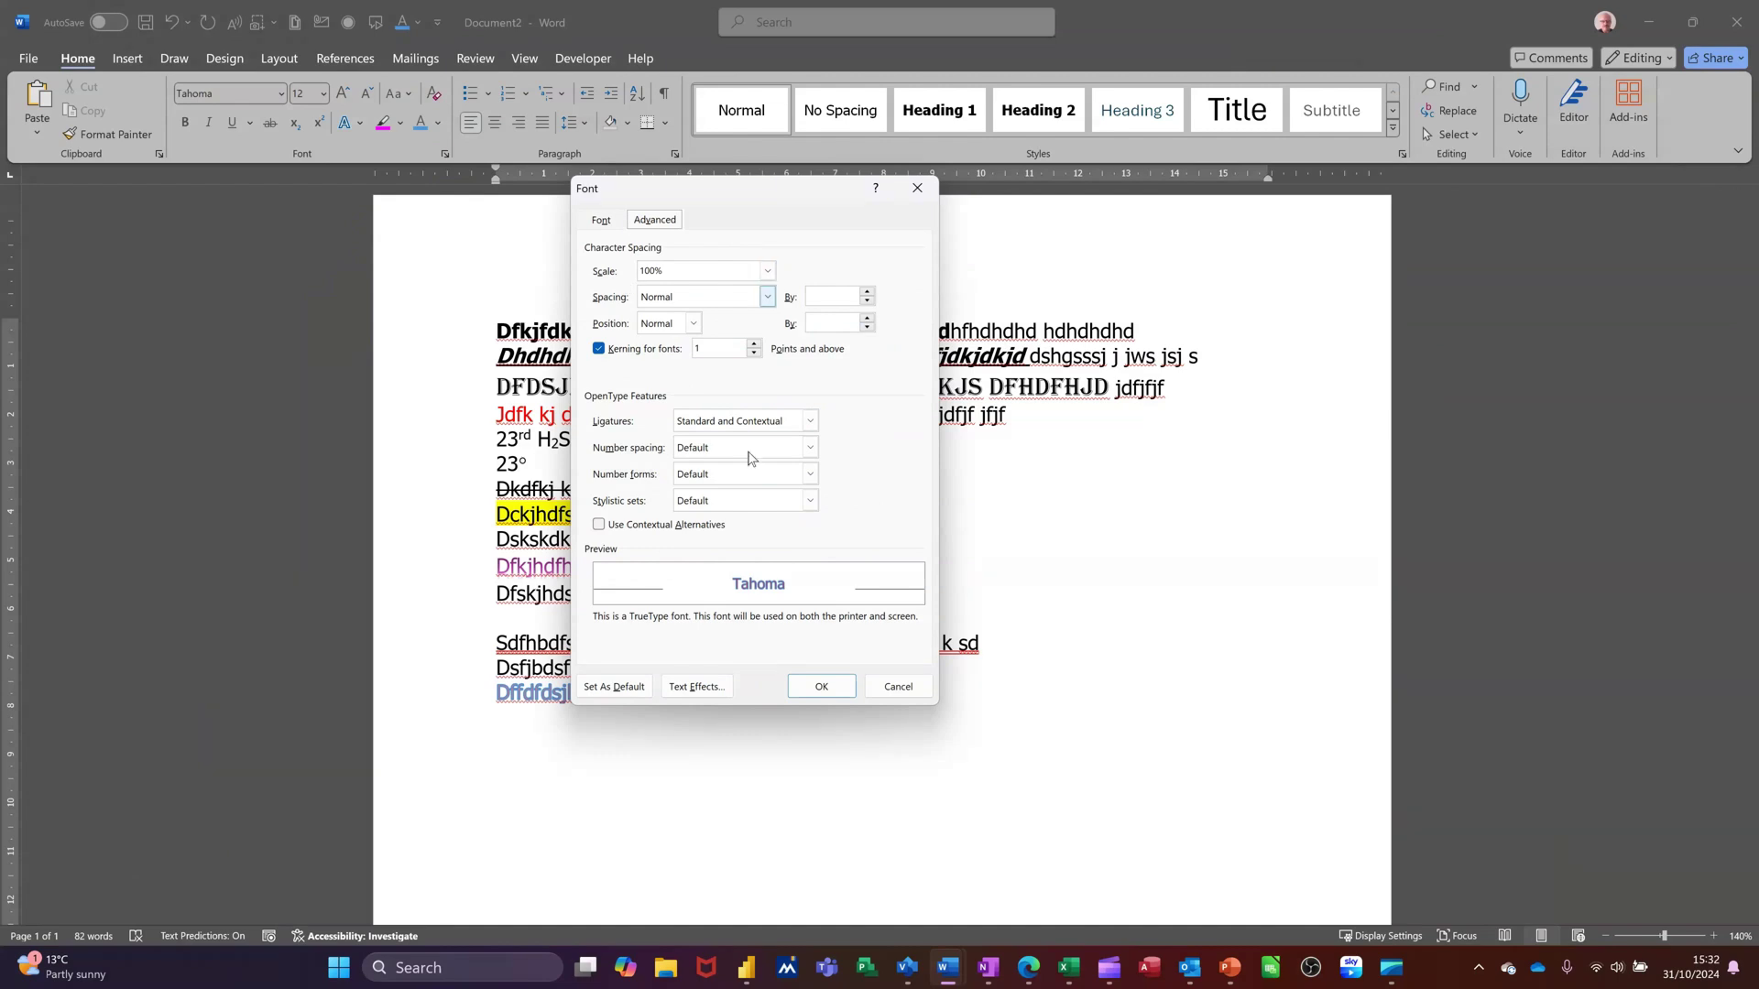
click(822, 688)
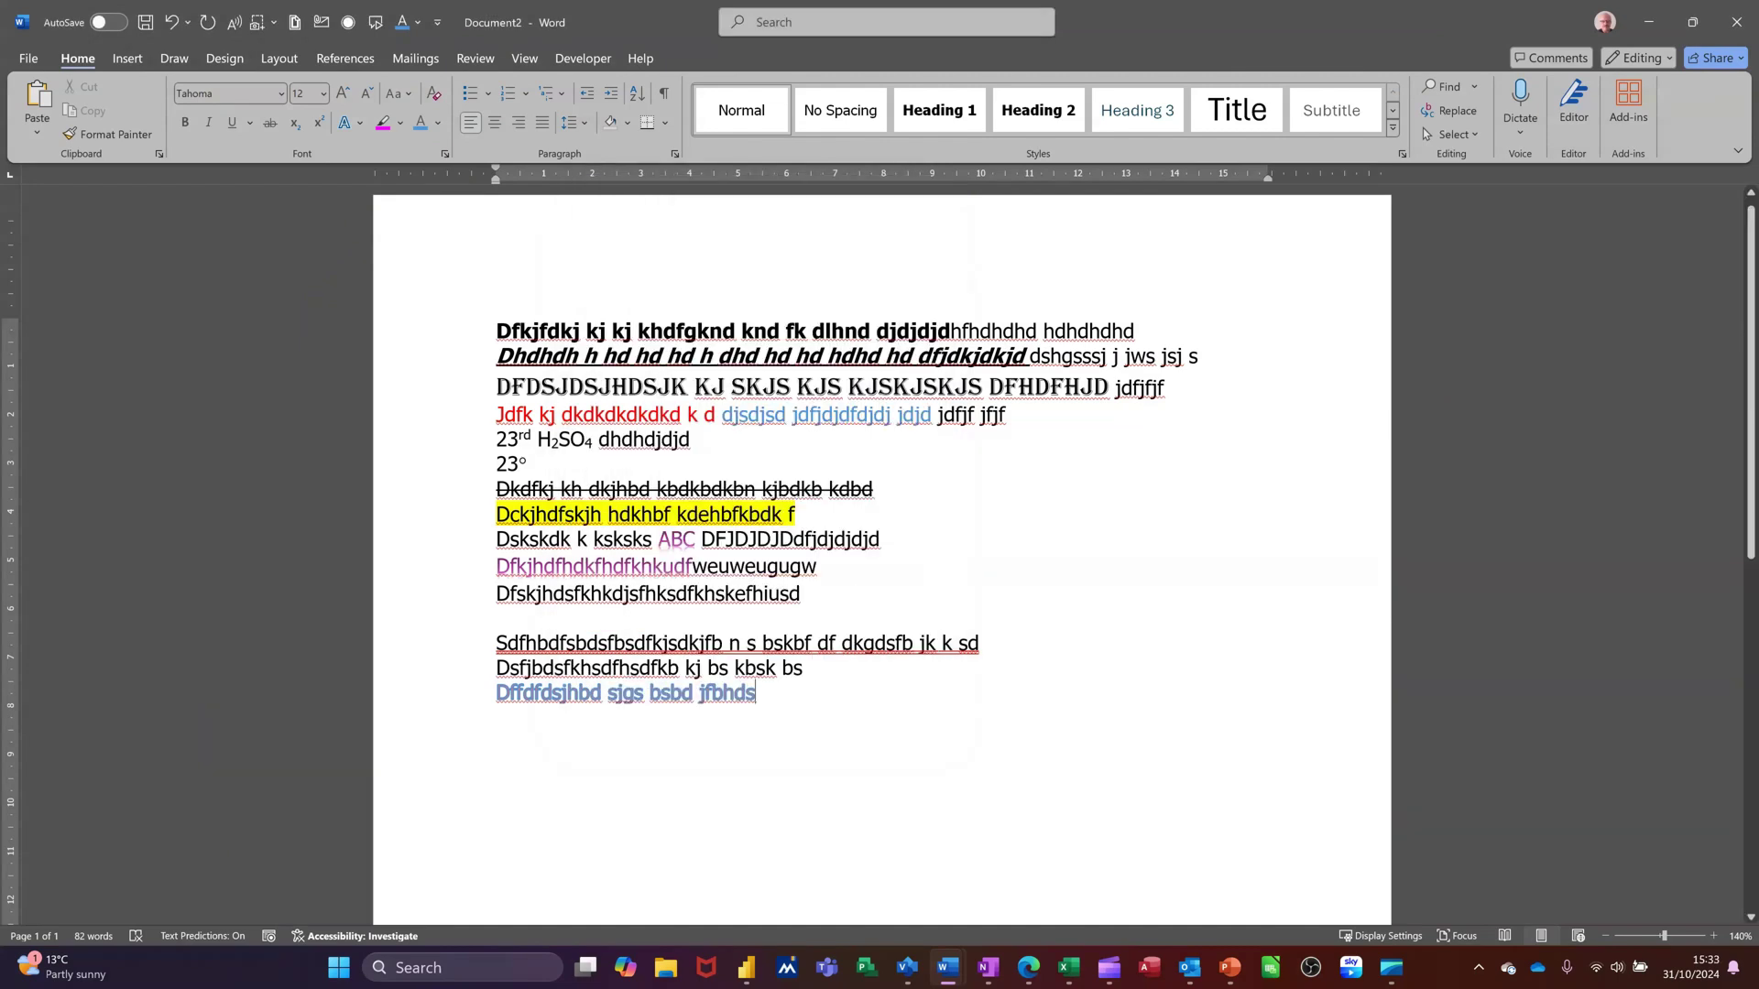
- Add the line 'Dsfcj dkjd khbdkhbdkbhdkb kd' below the outlined line and select it
click(438, 696)
key(Right)
key(Return)
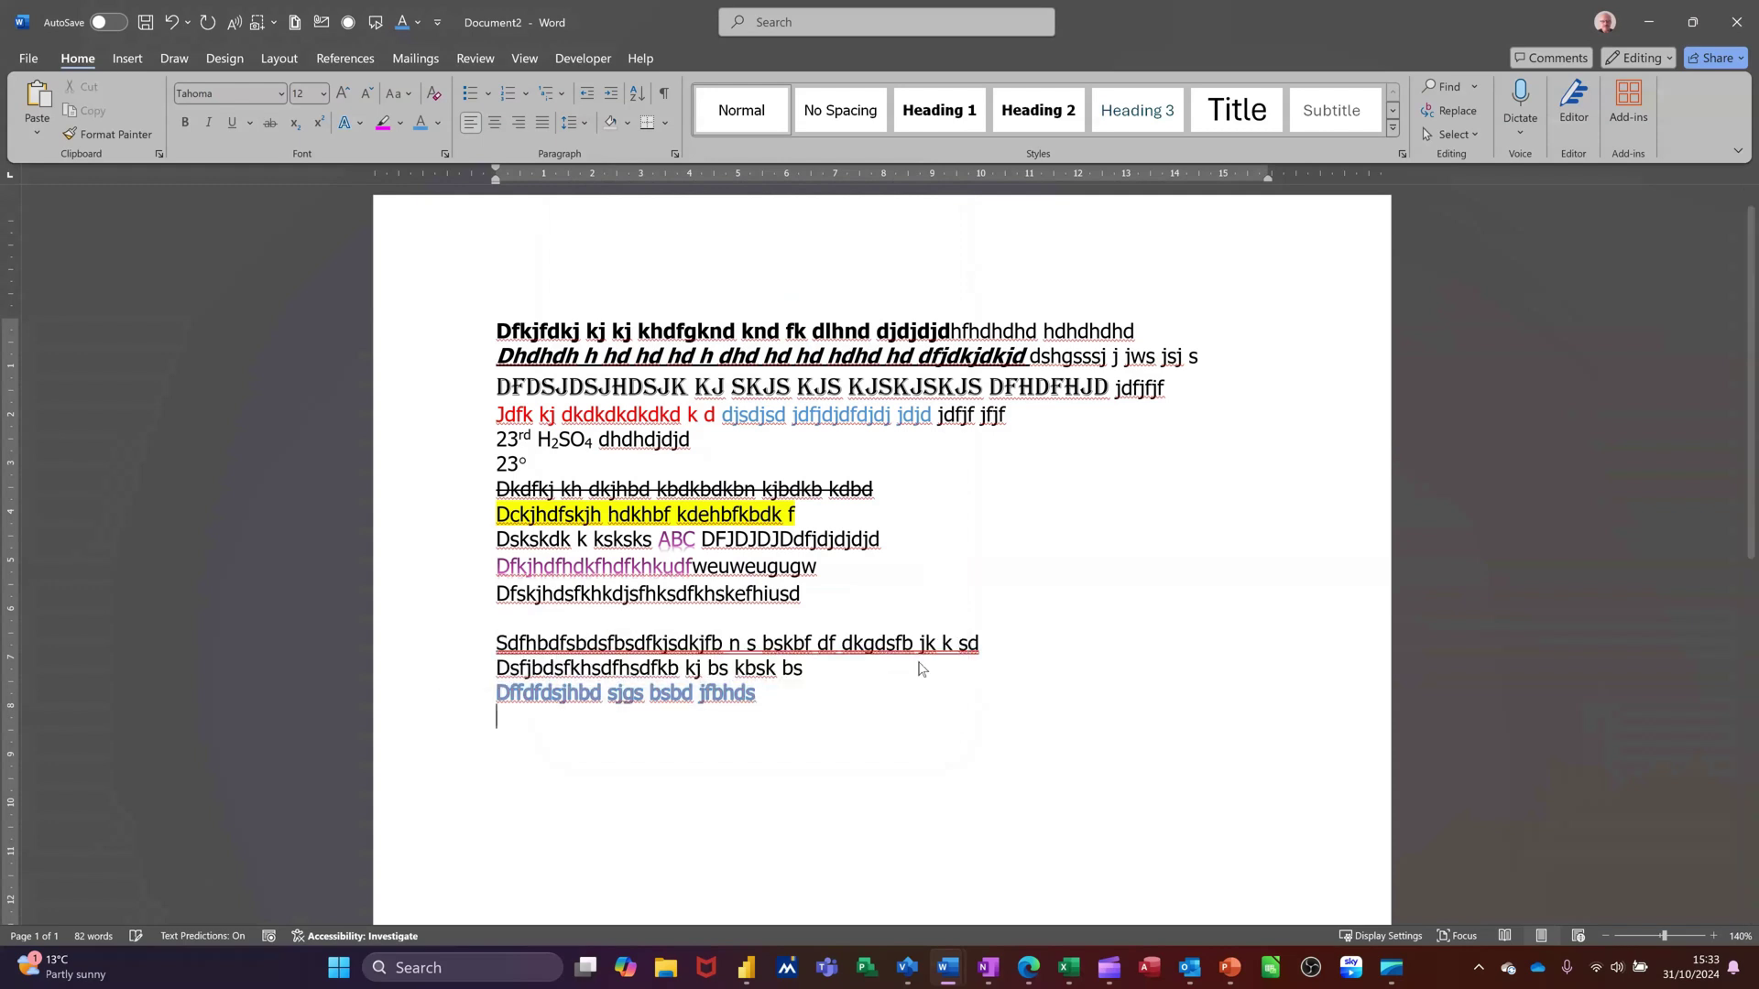
text(Dsfcj dkjd khbdkhbdkbhdkb kd)
click(448, 726)
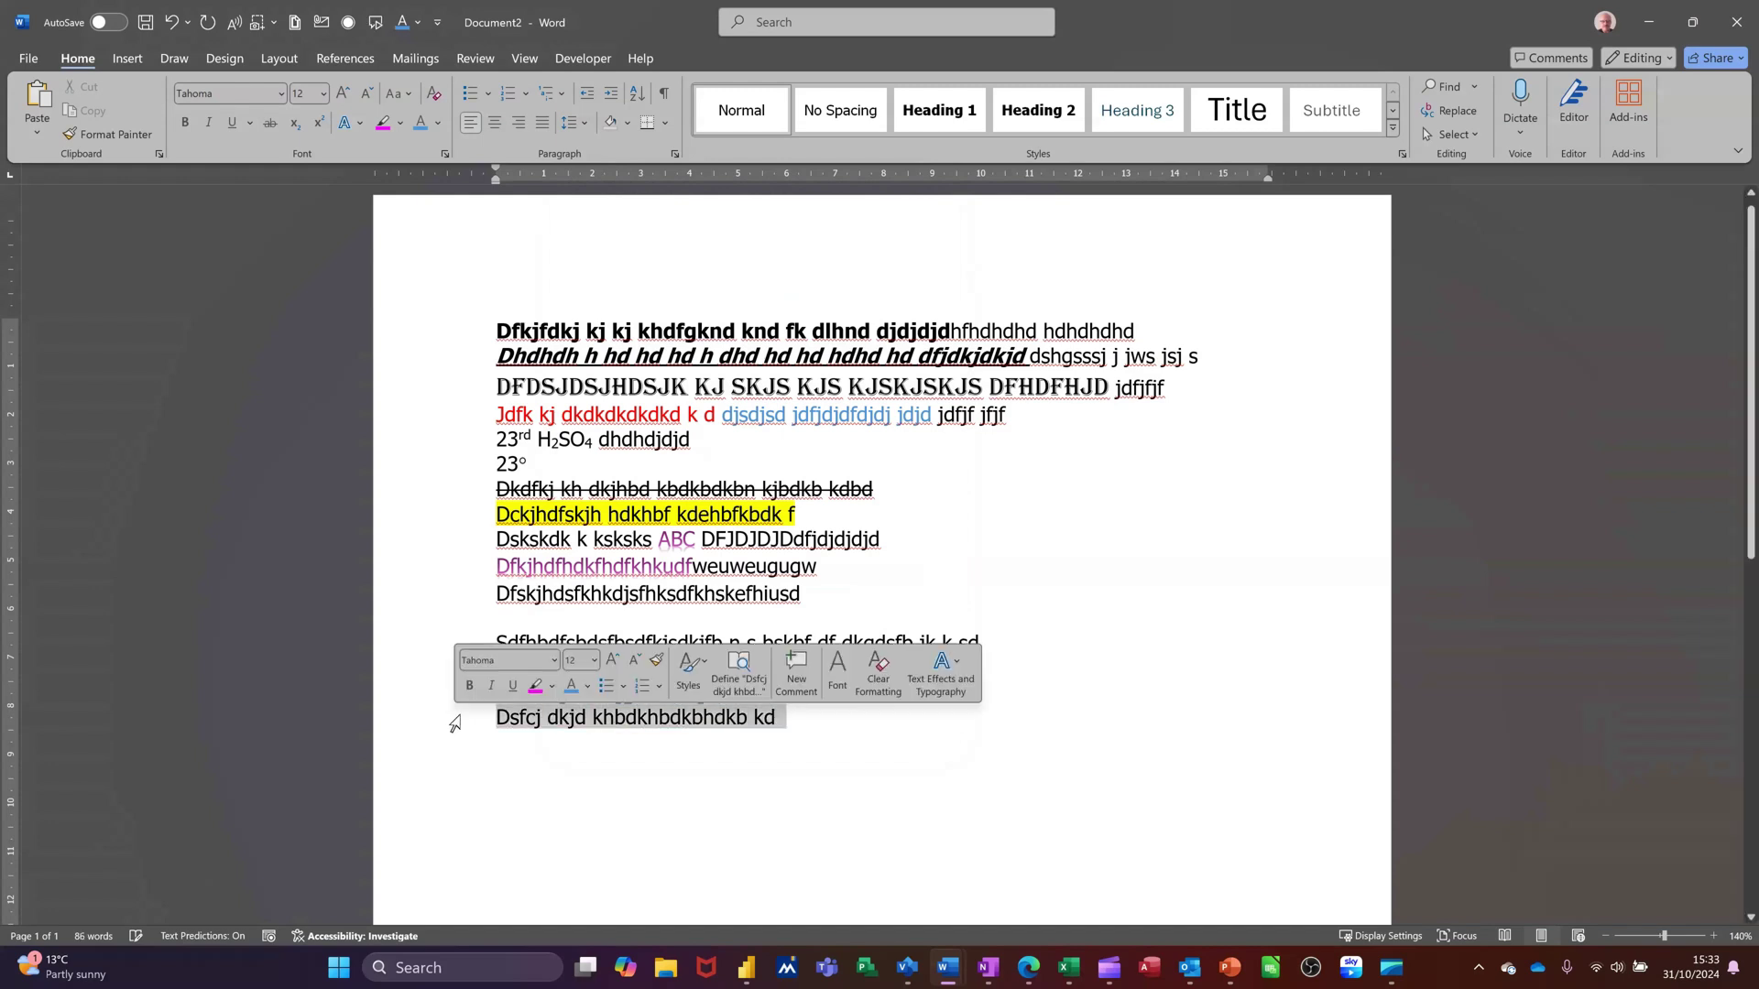
- Set the last line's character scale to 80% and spacing to Expanded by 5 pt
click(444, 154)
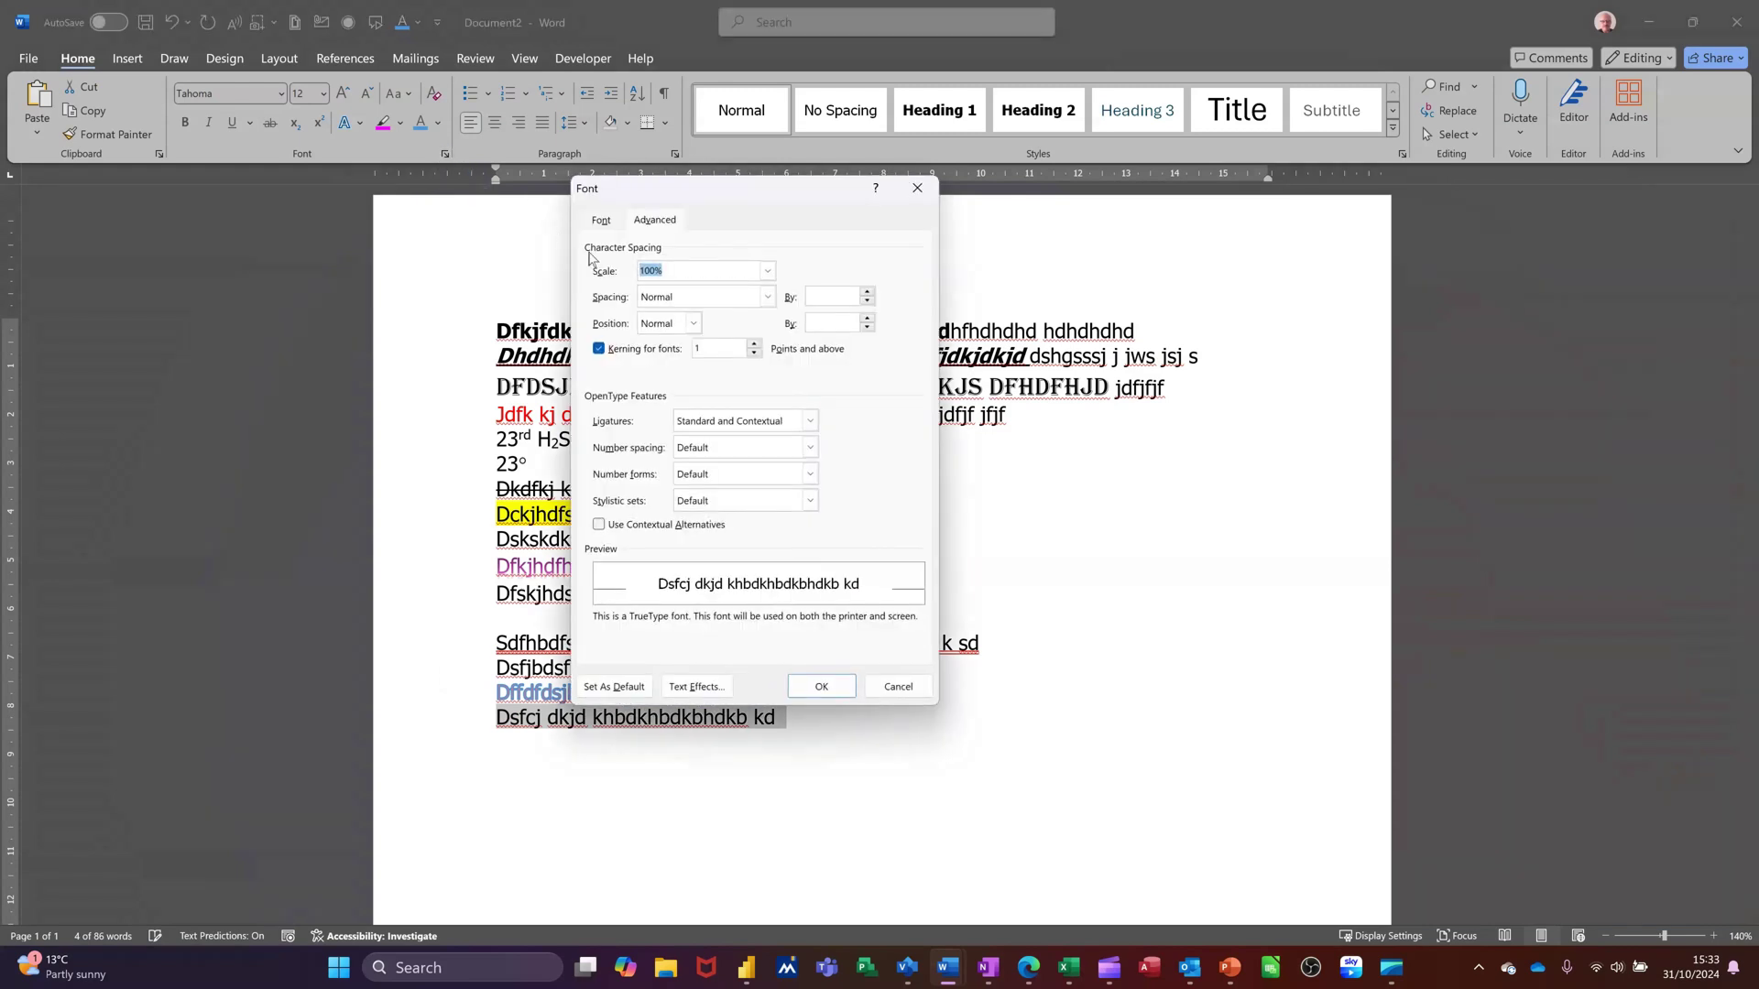
click(649, 221)
click(767, 272)
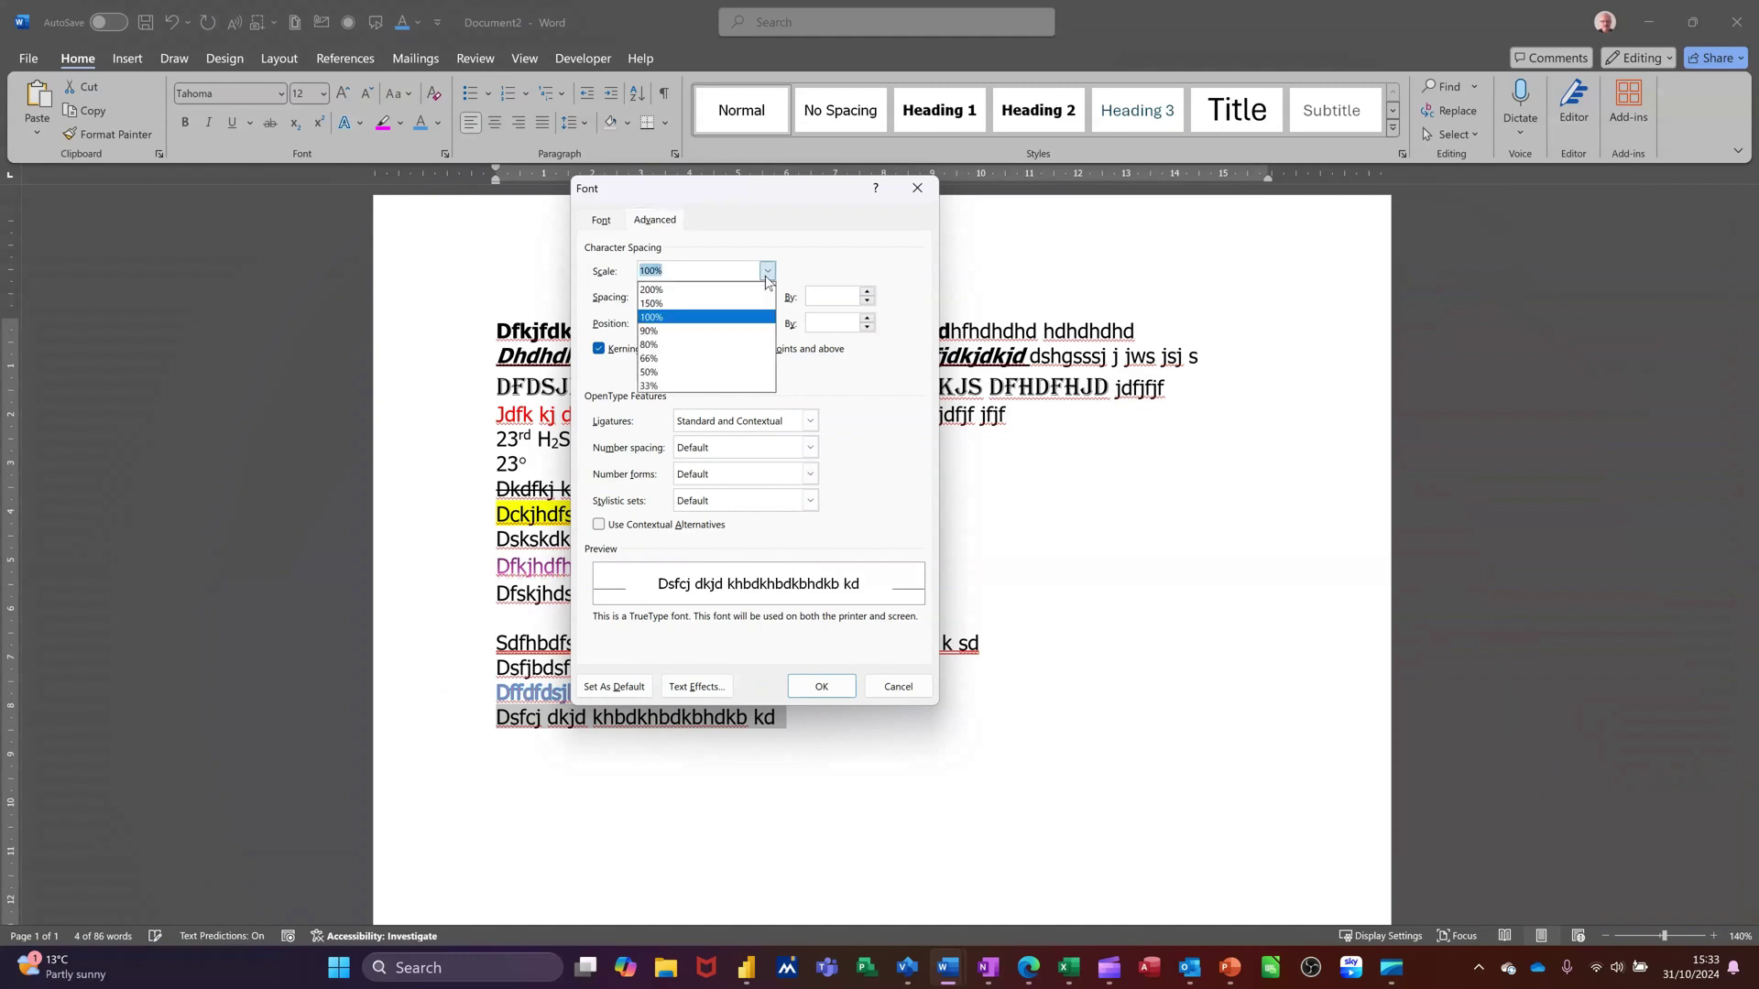
click(698, 345)
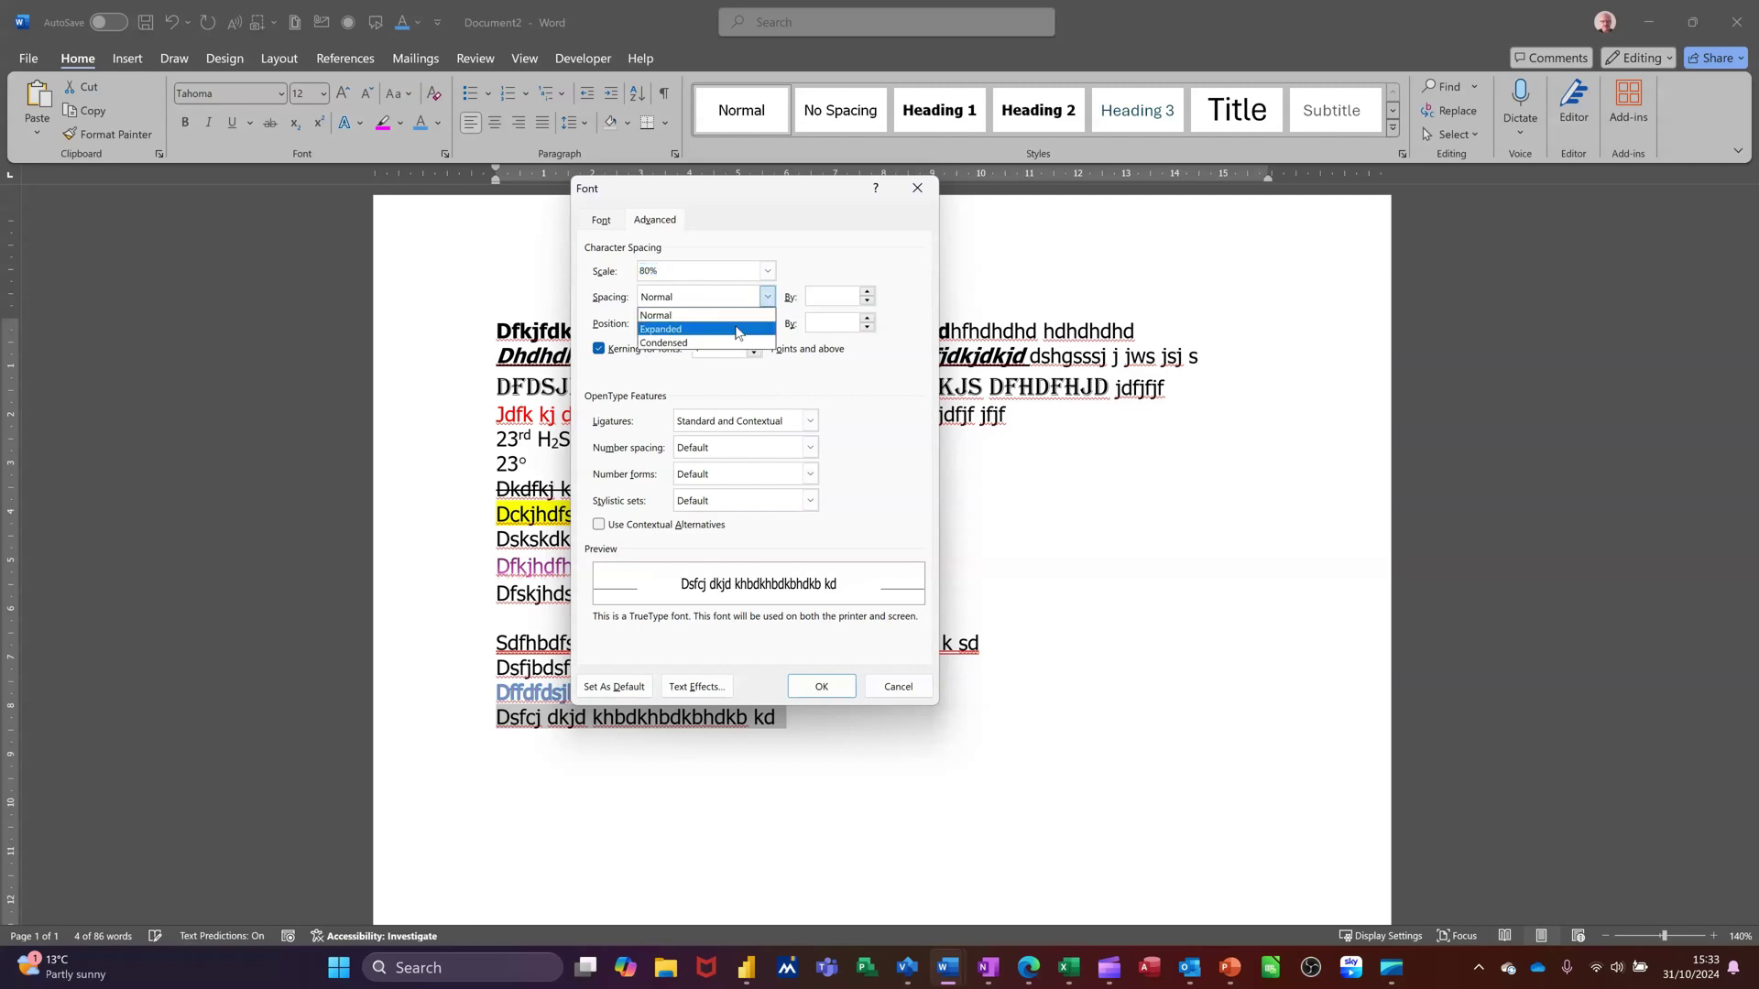
click(738, 330)
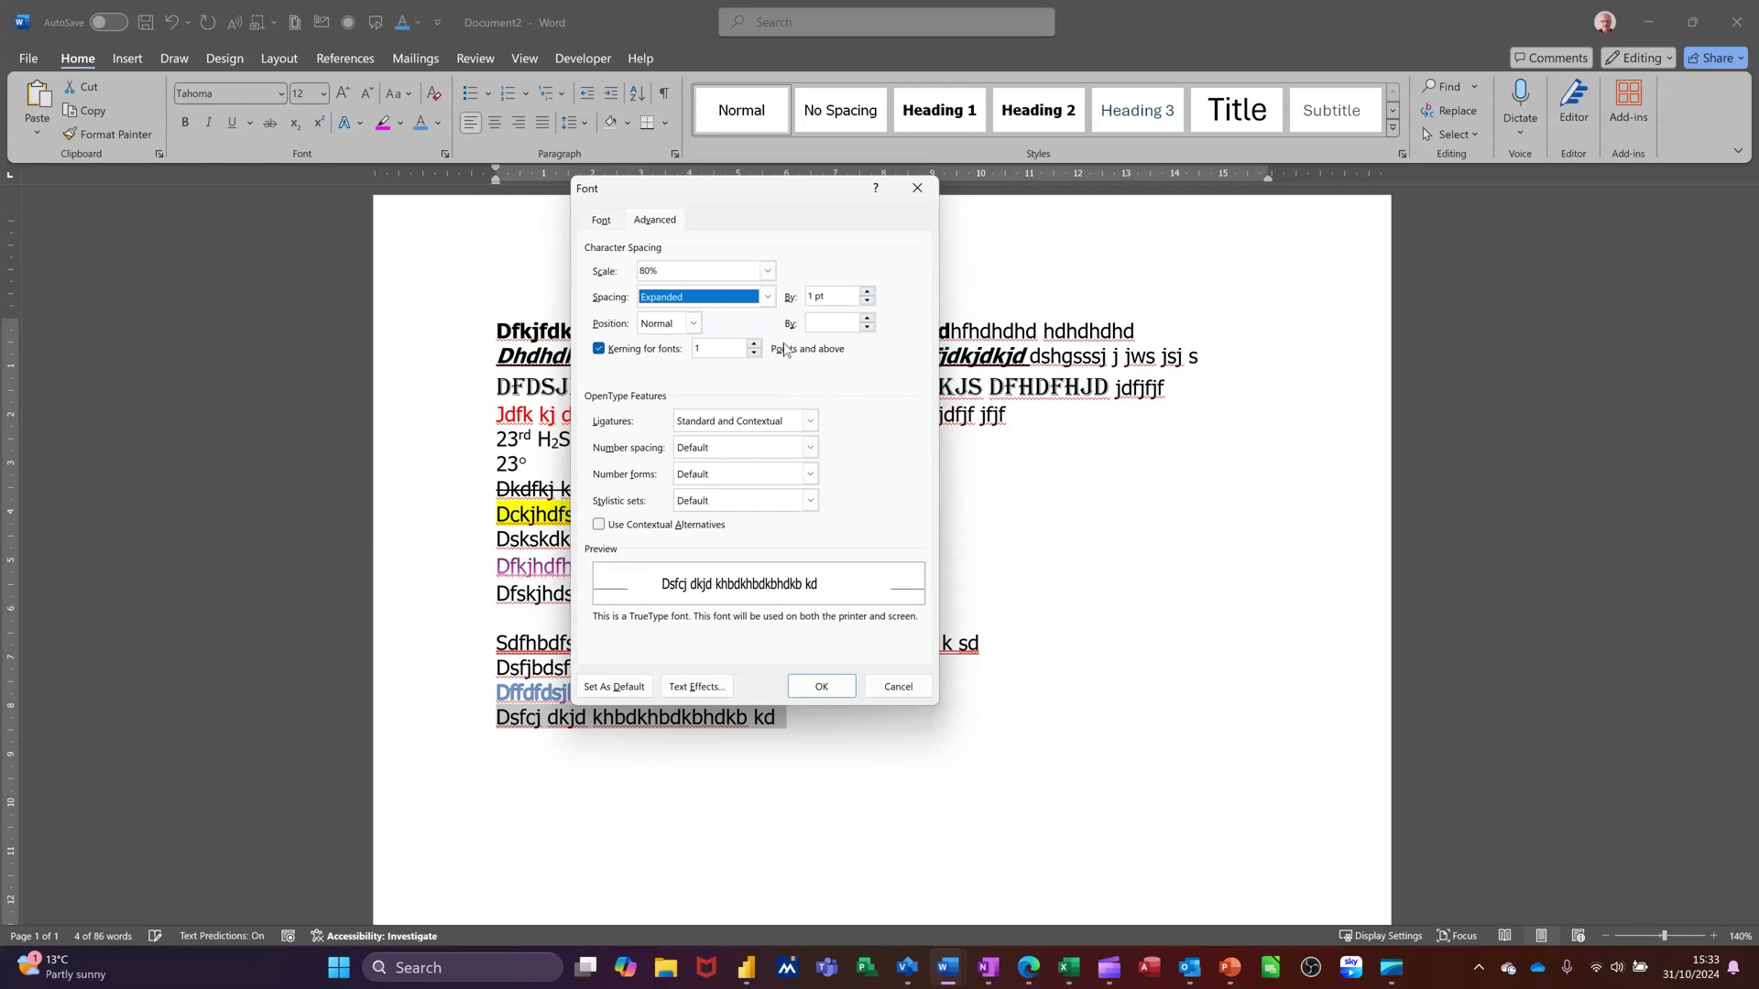
click(868, 293)
click(868, 293)
click(867, 292)
click(868, 292)
click(868, 292)
click(868, 293)
click(868, 292)
click(868, 292)
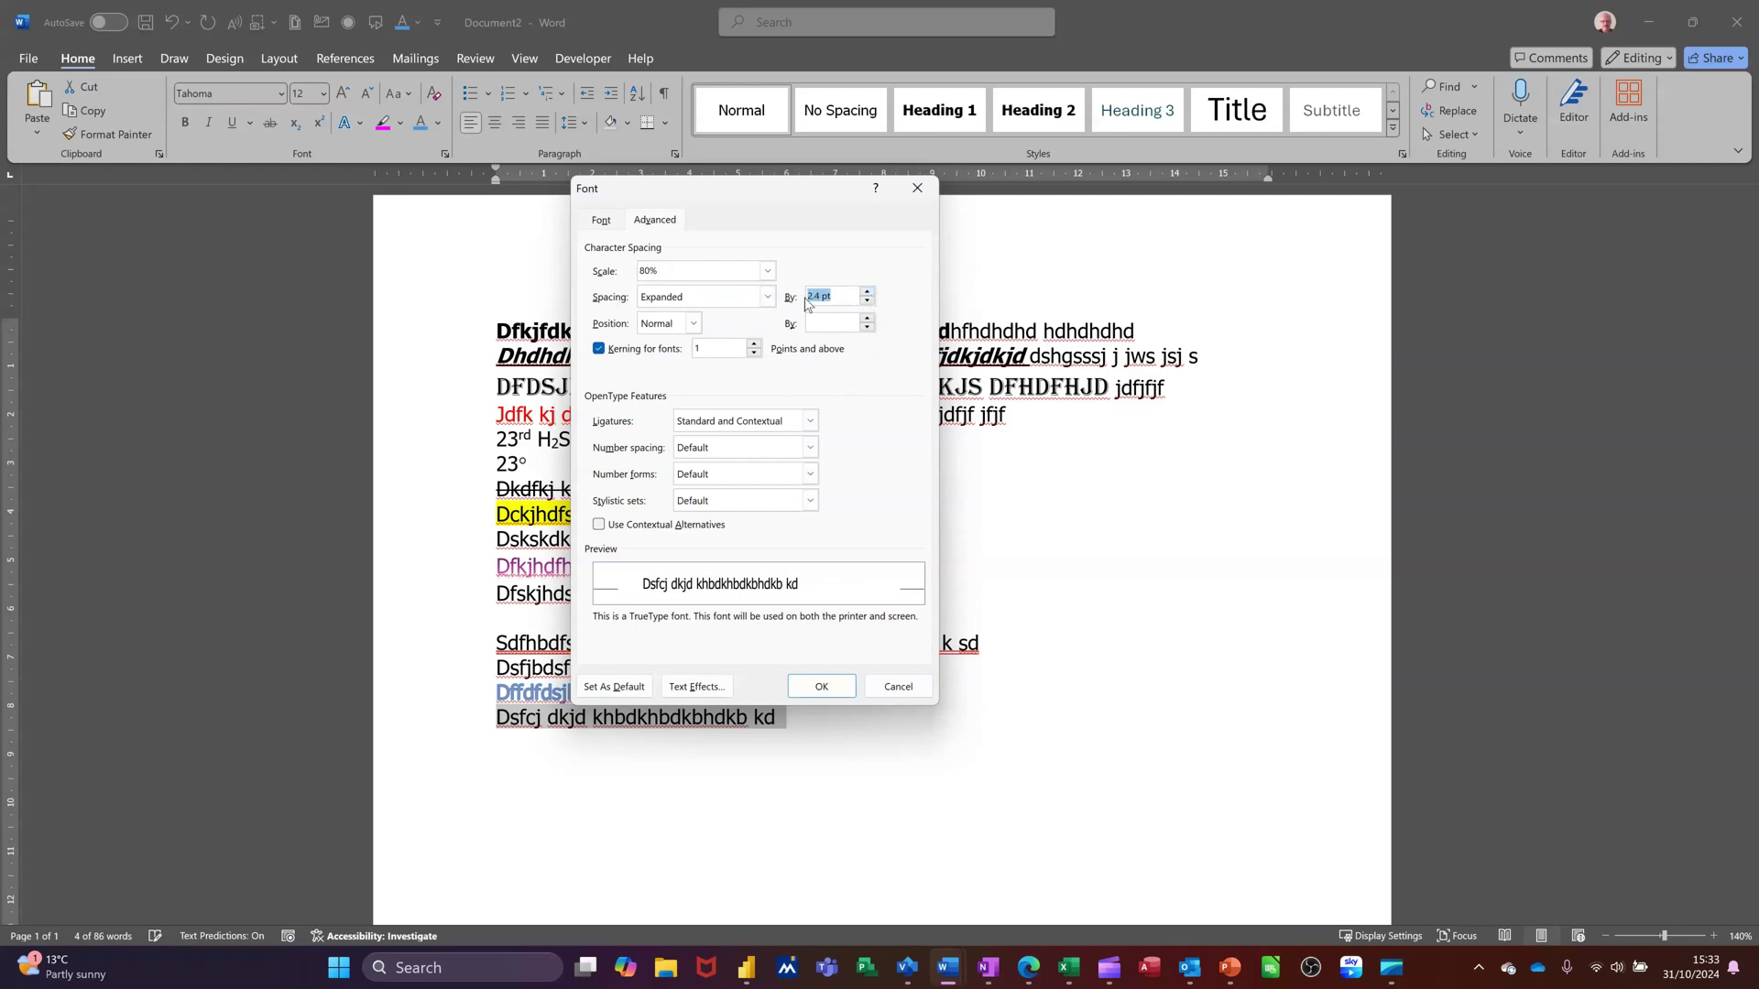
key(Return)
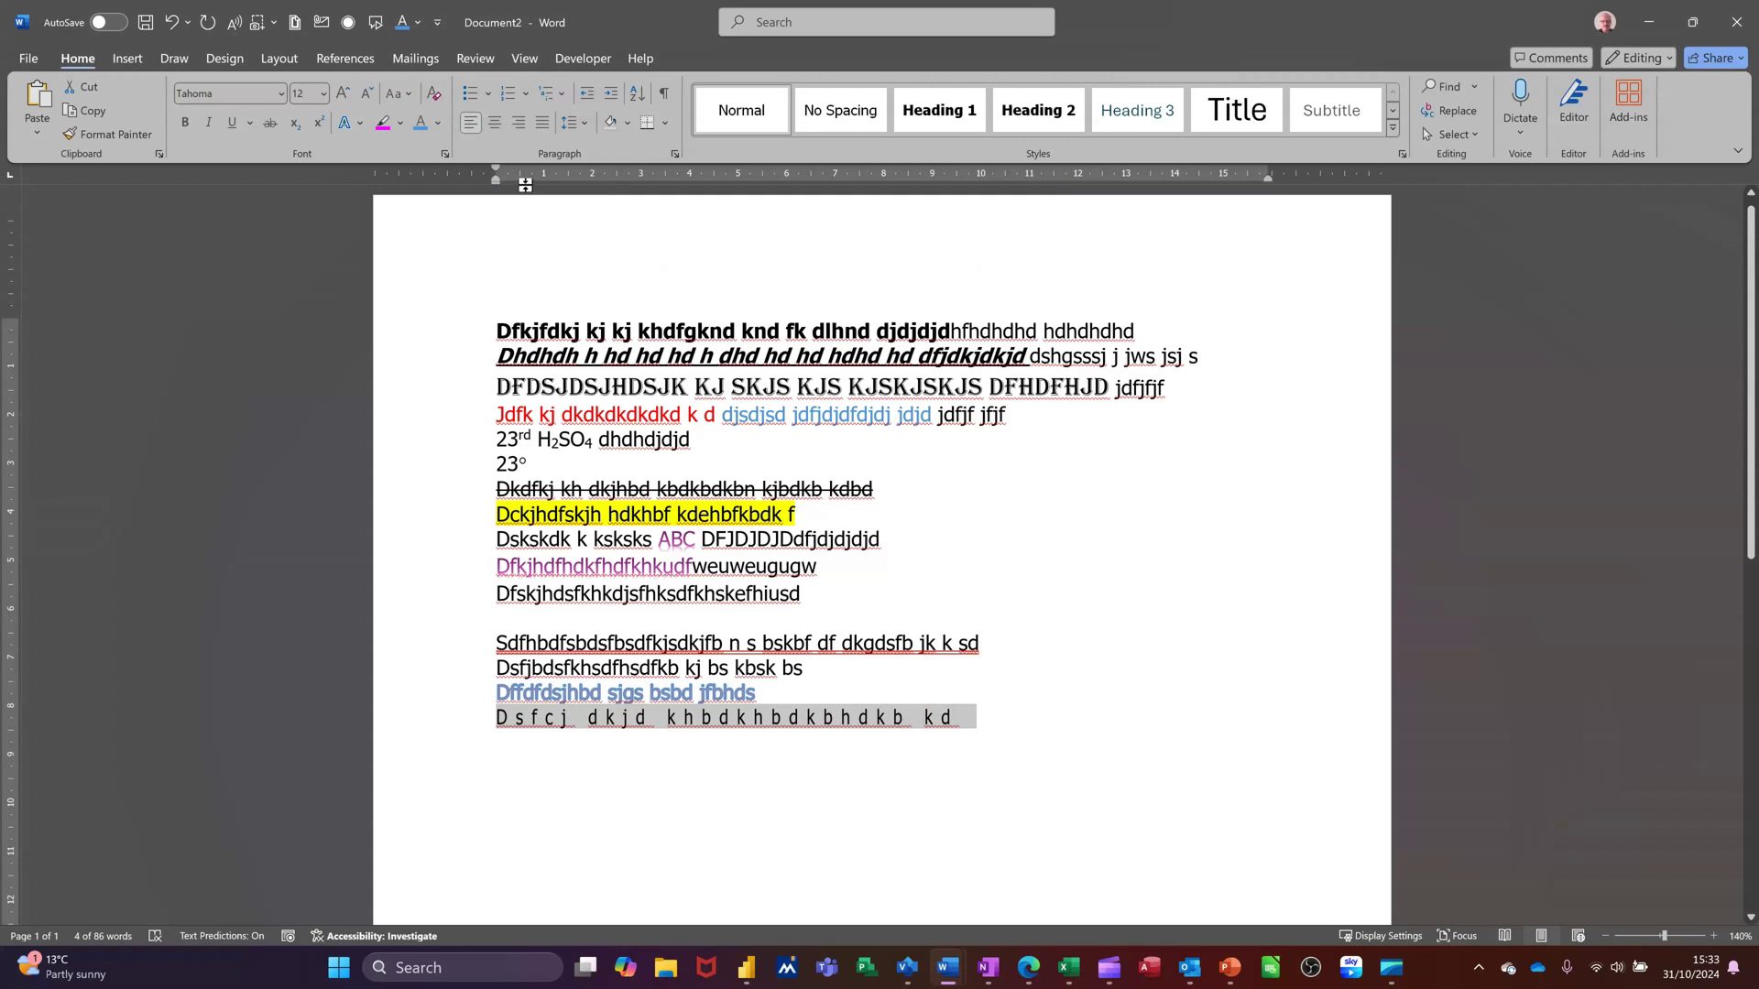
- Raise the last line's text position by 3 pt
click(445, 155)
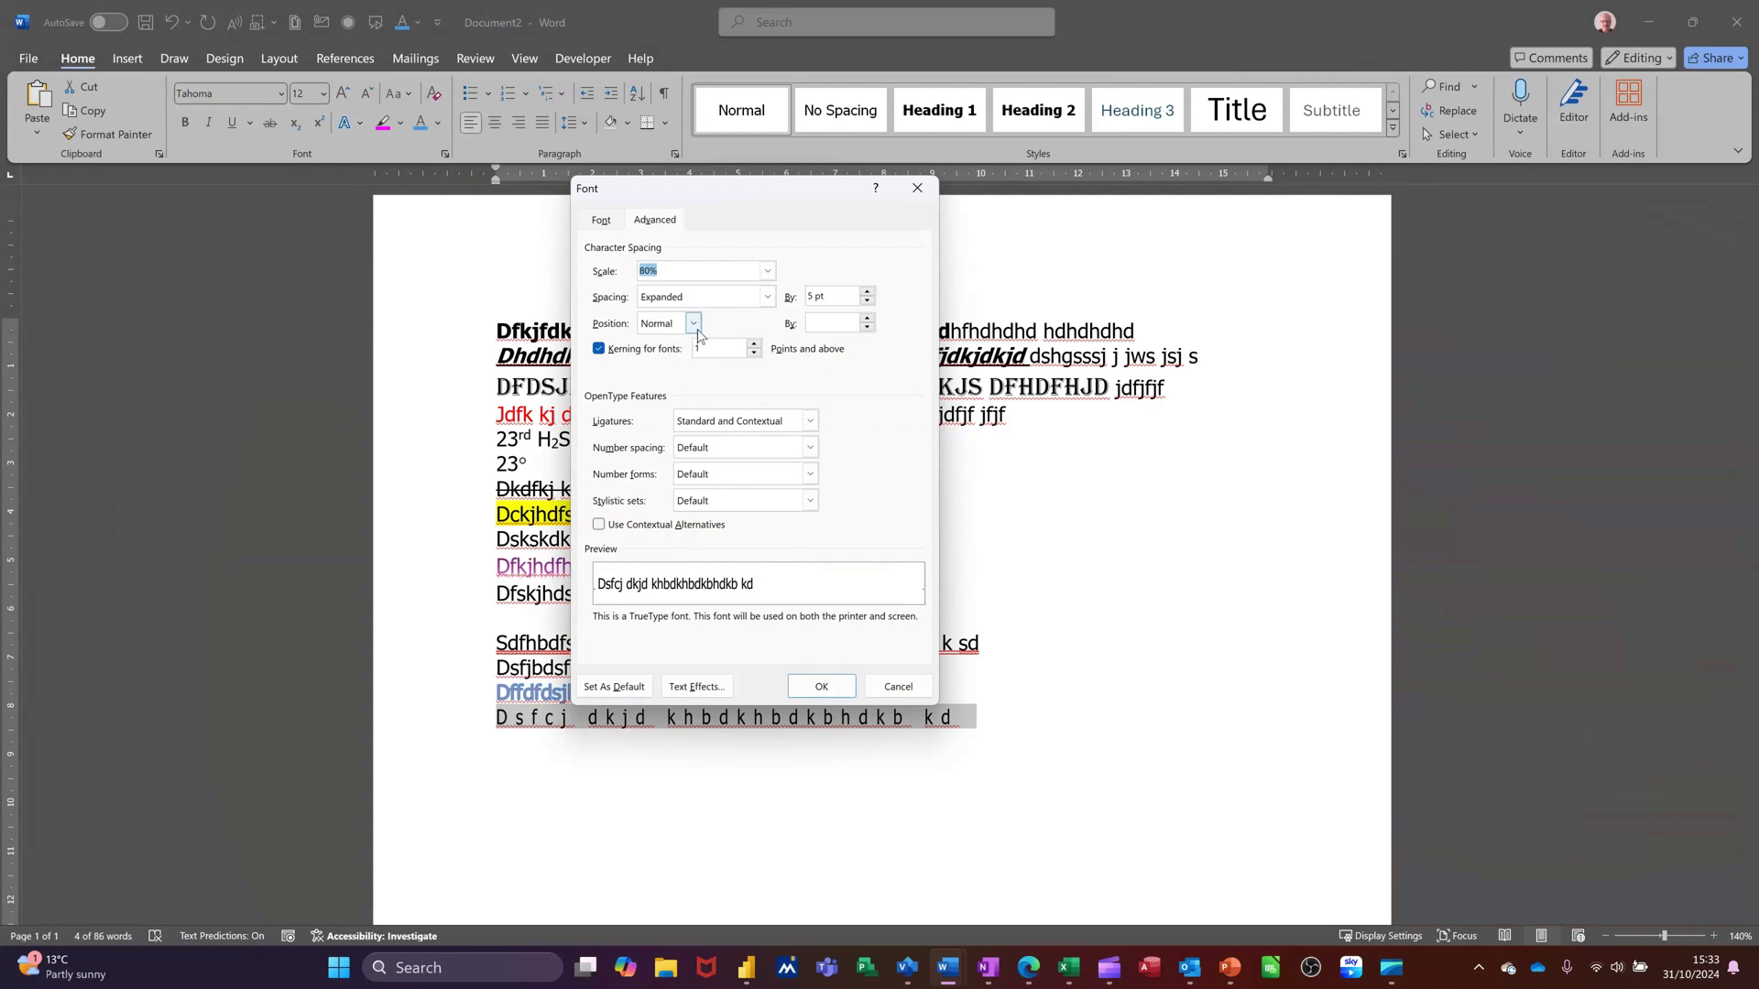
click(693, 326)
click(670, 356)
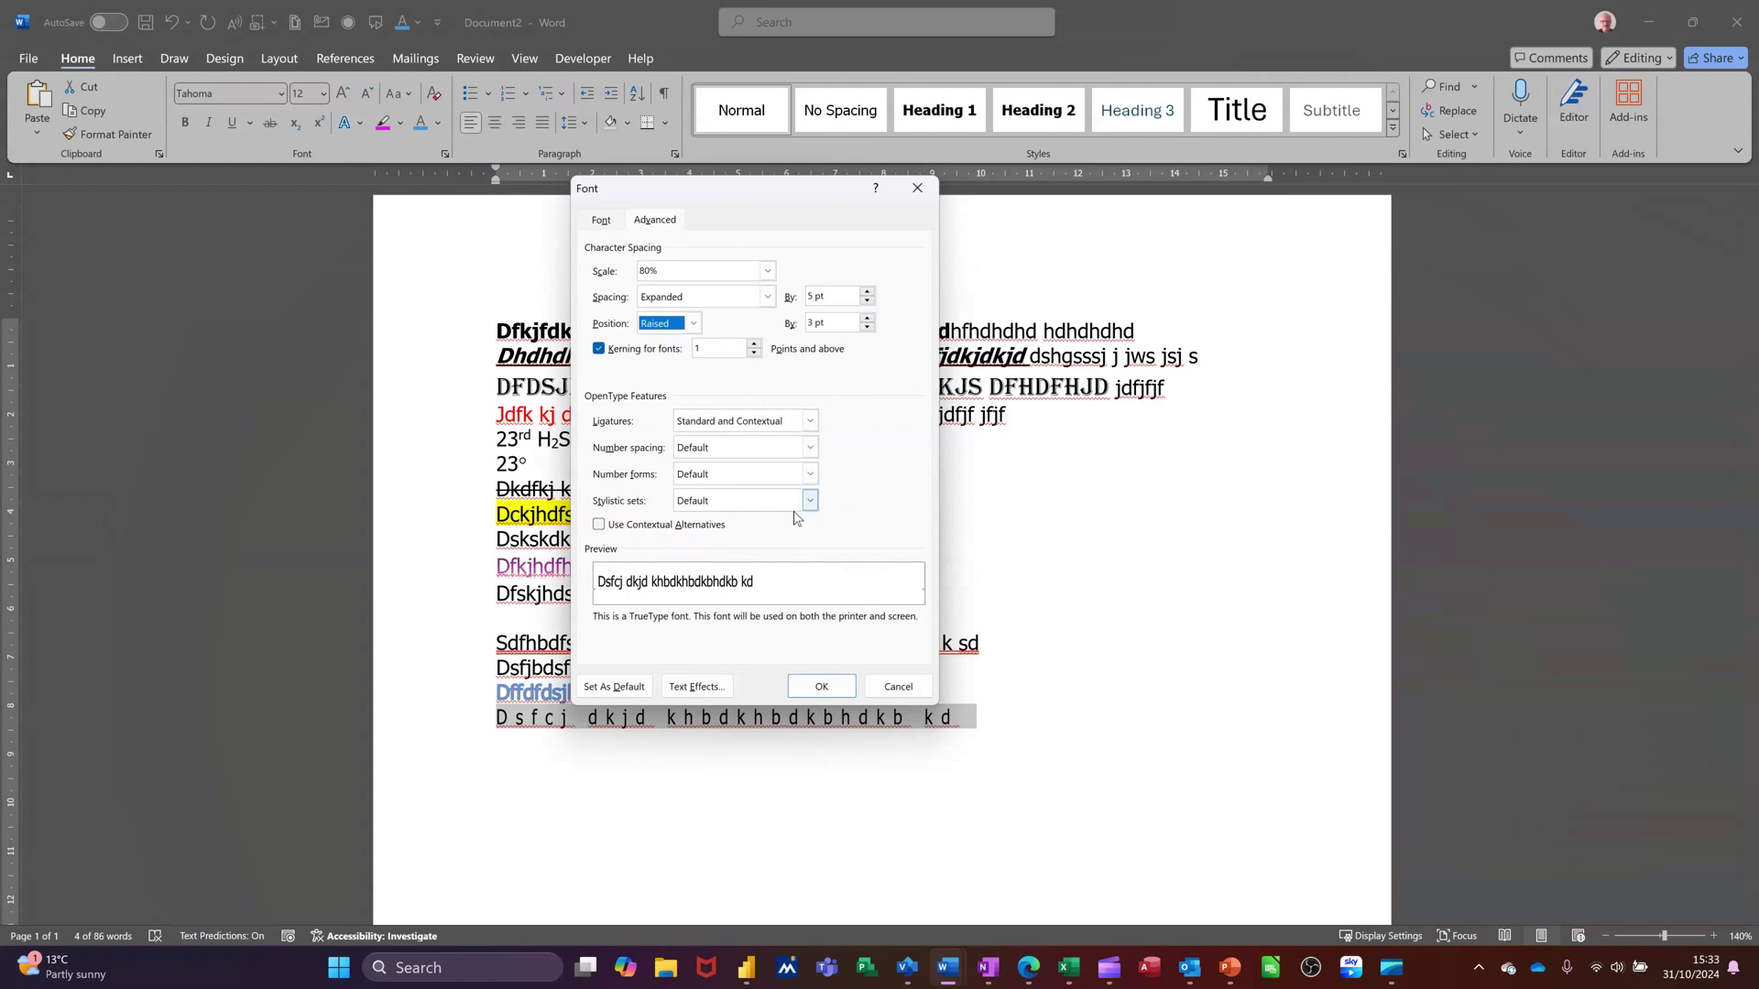
click(812, 690)
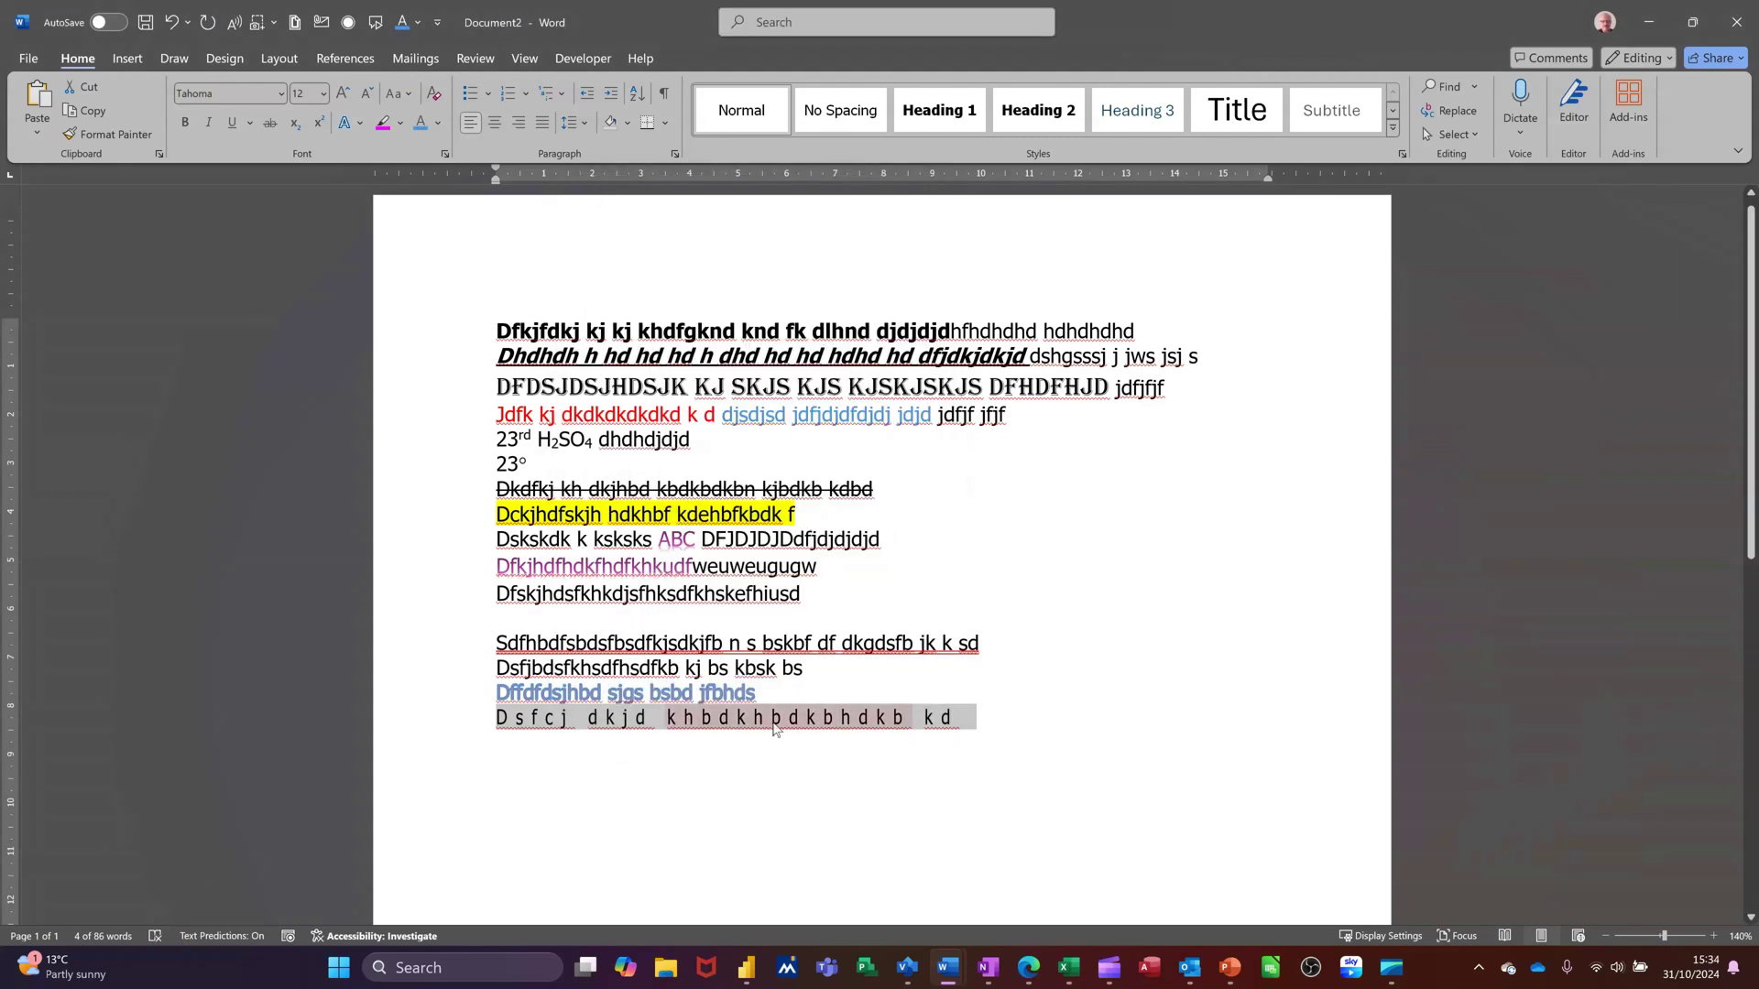
- Add a final line reading 'dfckjh s ks ks'
click(1008, 719)
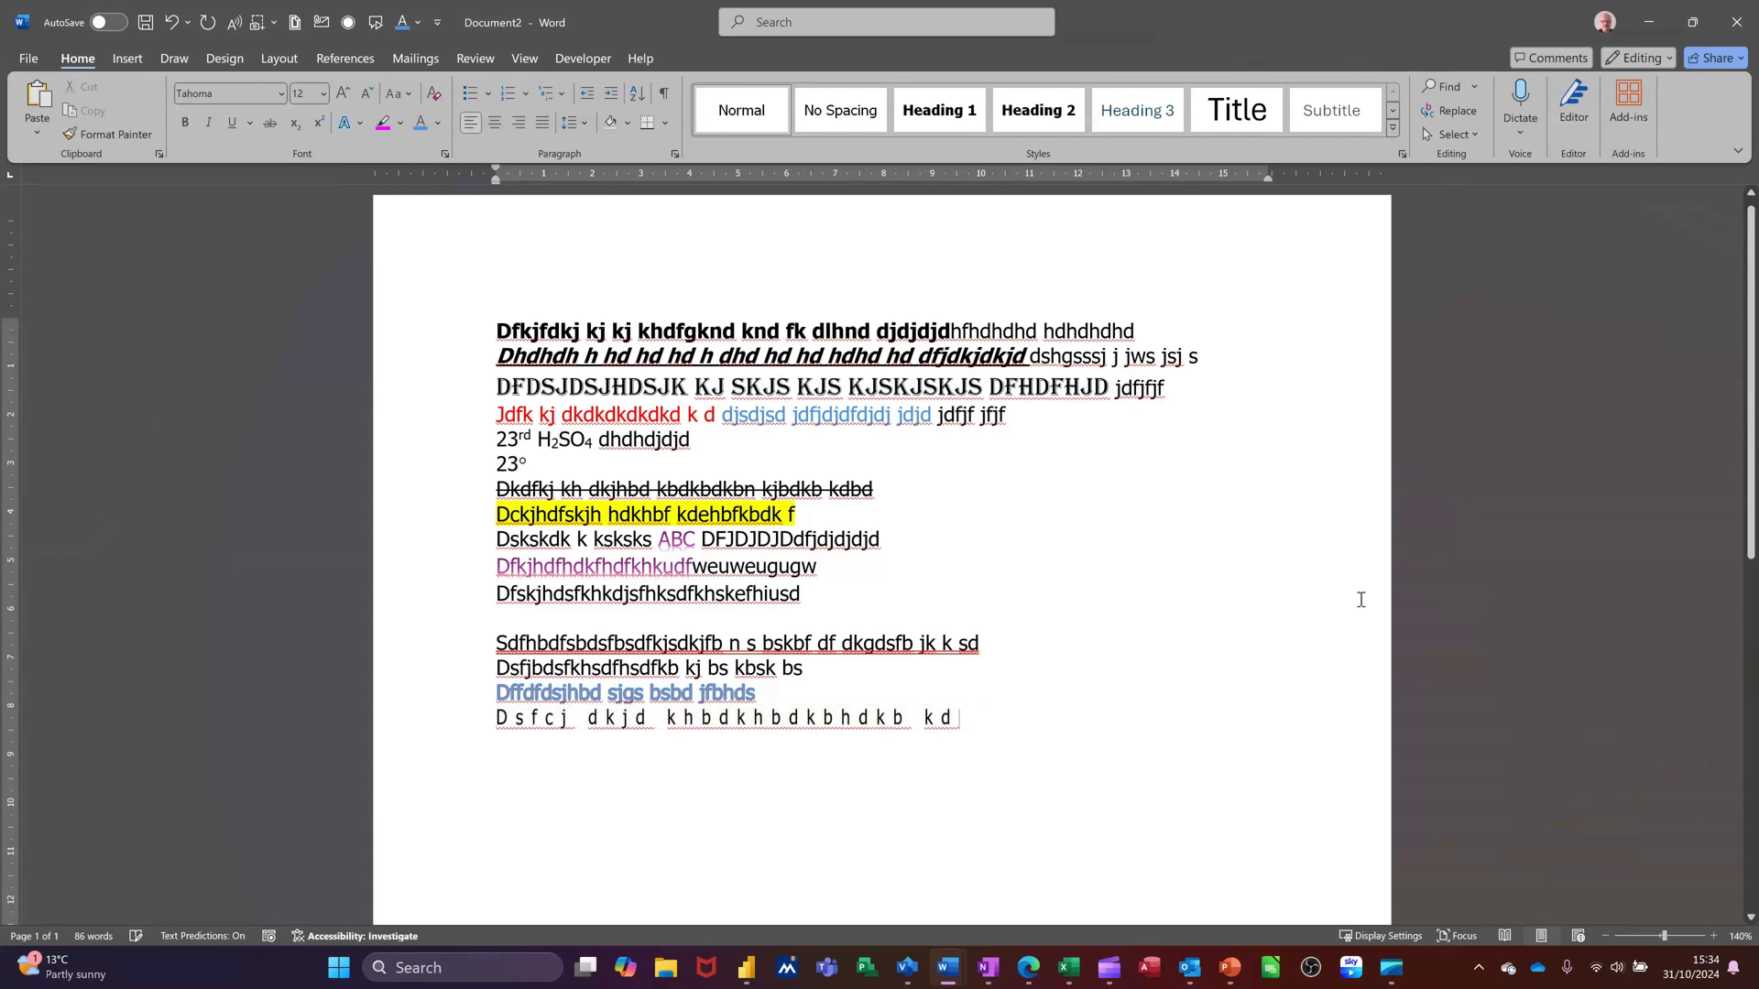
key(Return)
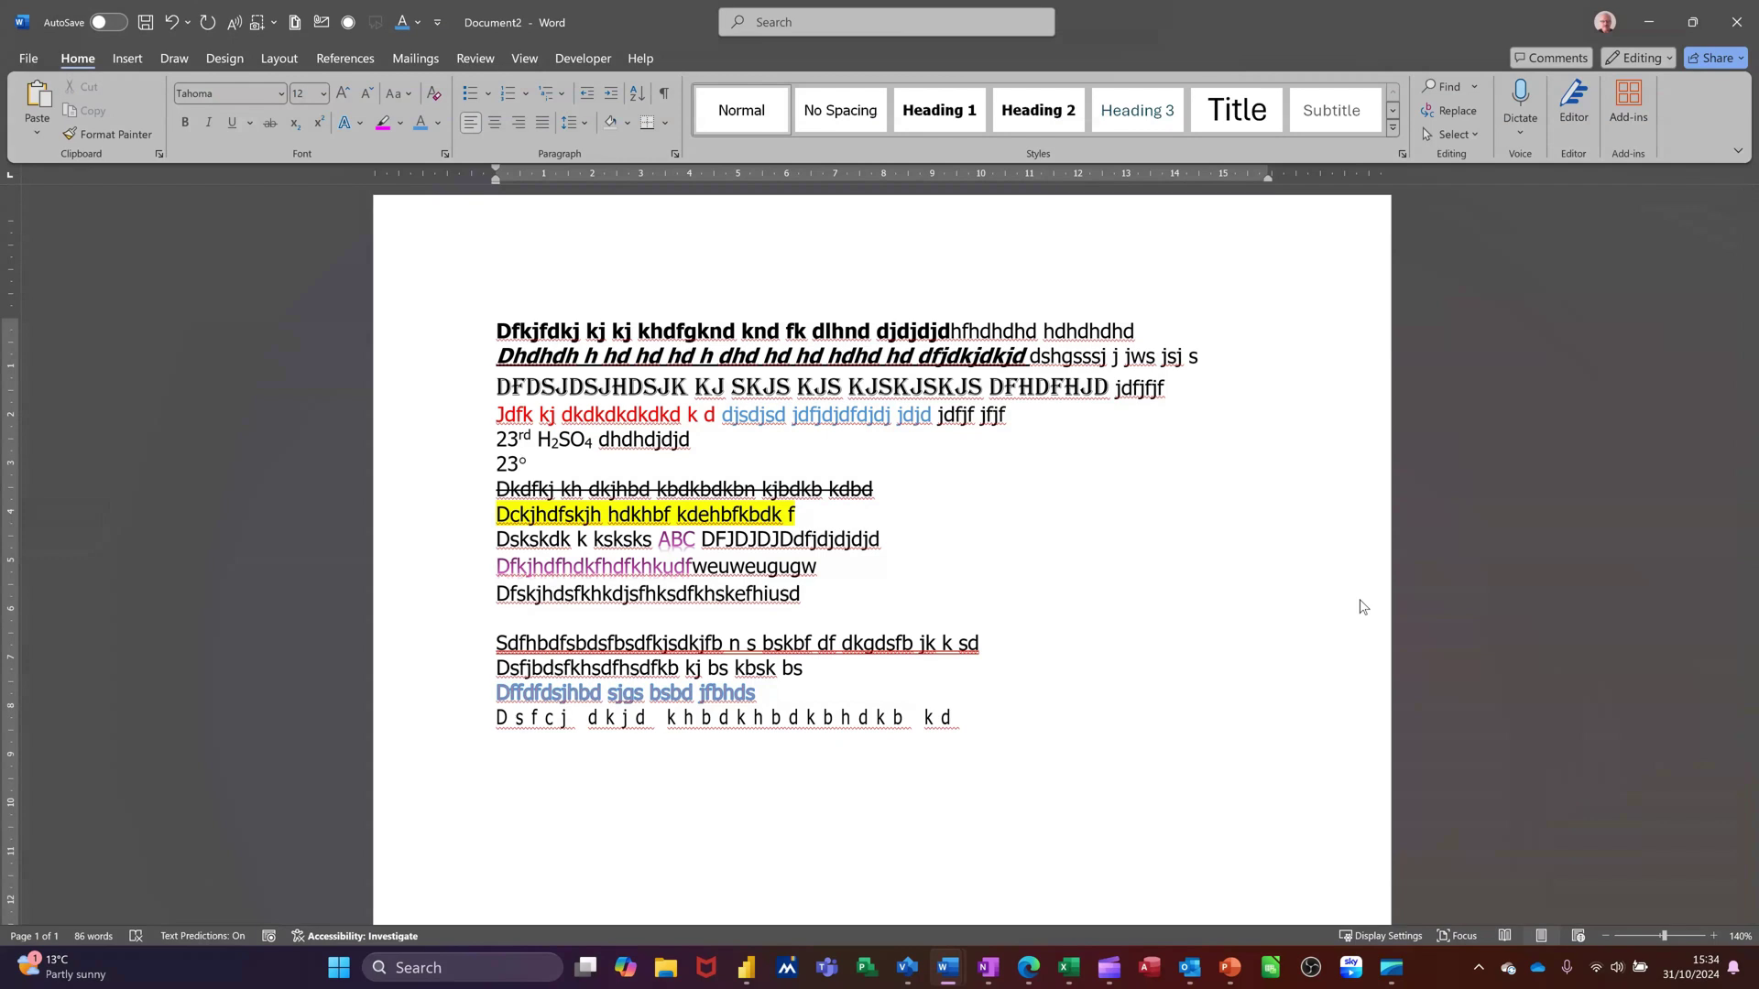
text(dfckjh s ks ks)
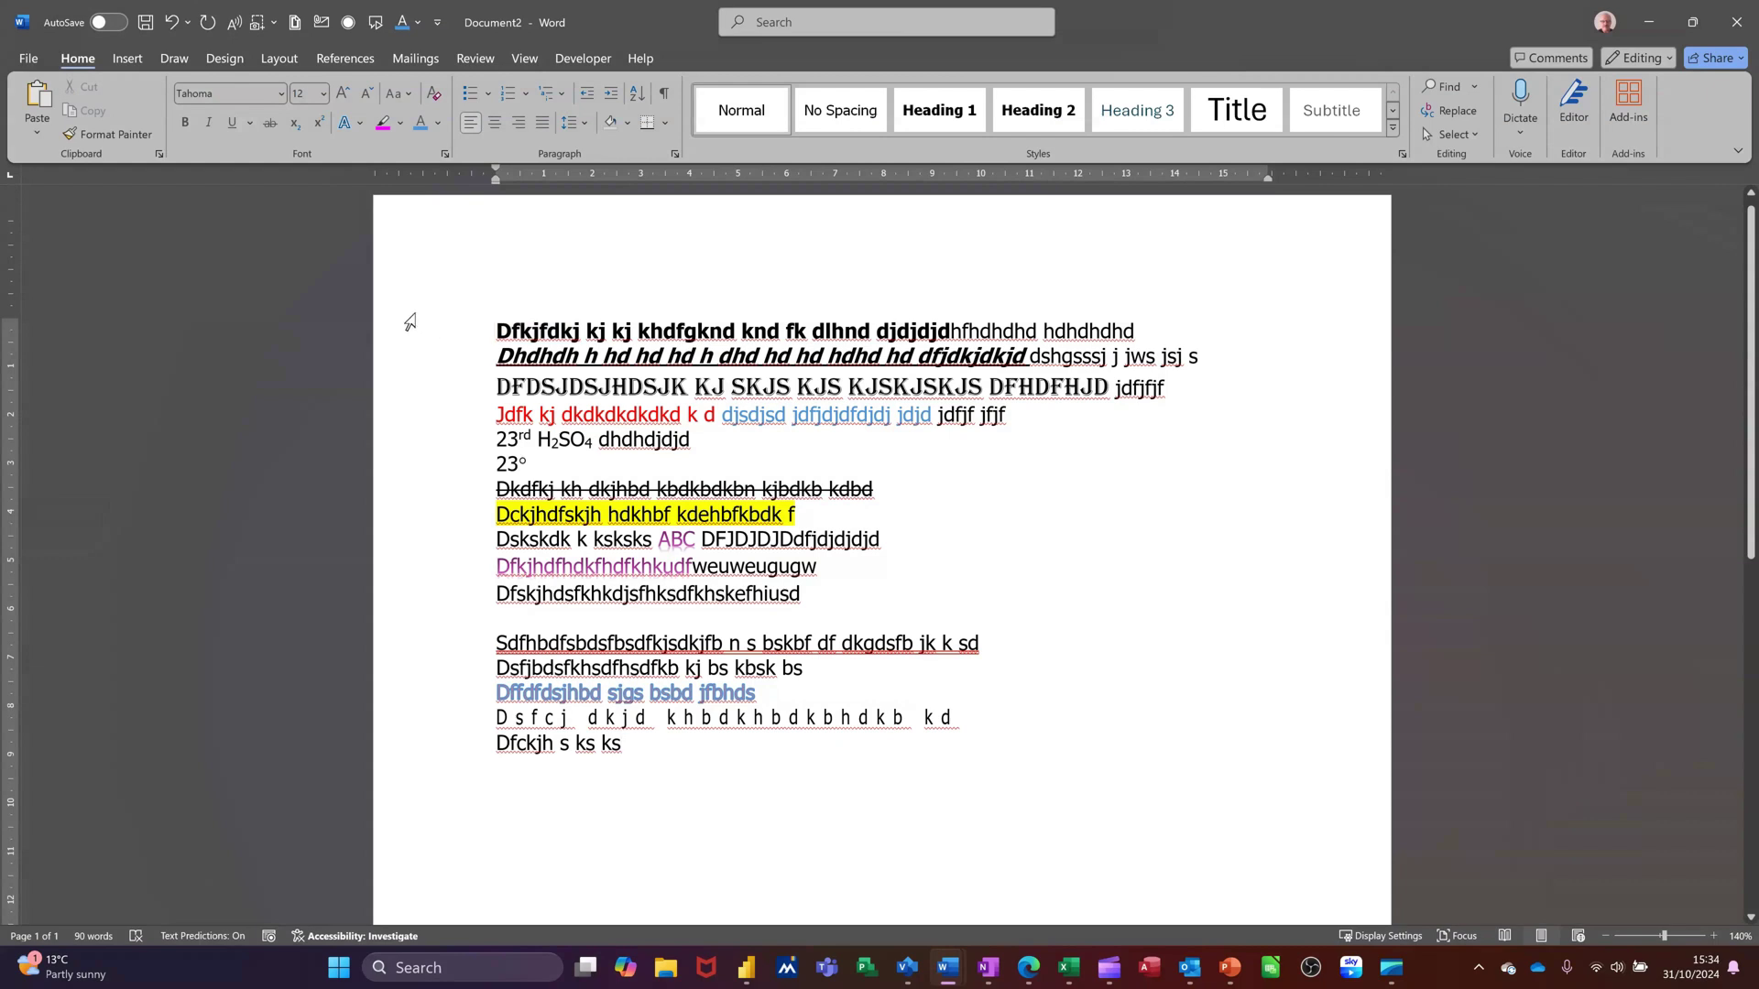
- Clear all character formatting with Ctrl+Space and set the yellow-highlighted line to No Colour
drag(409, 329, 424, 738)
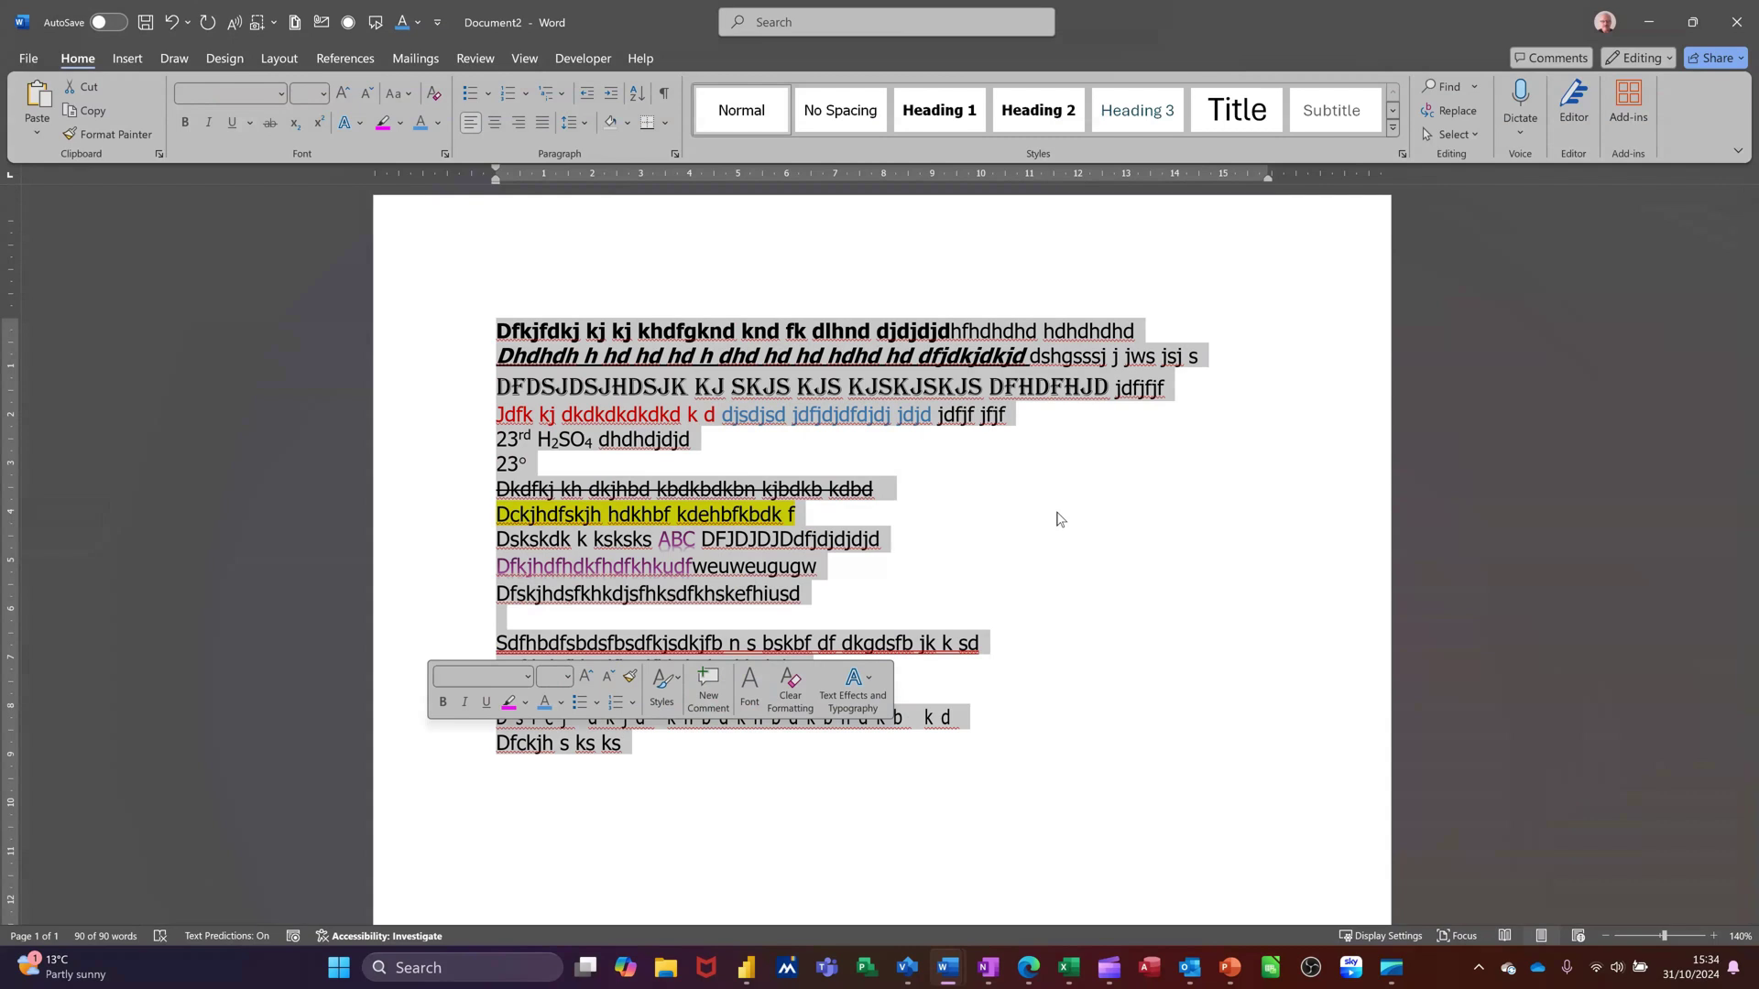
key(ctrl+space)
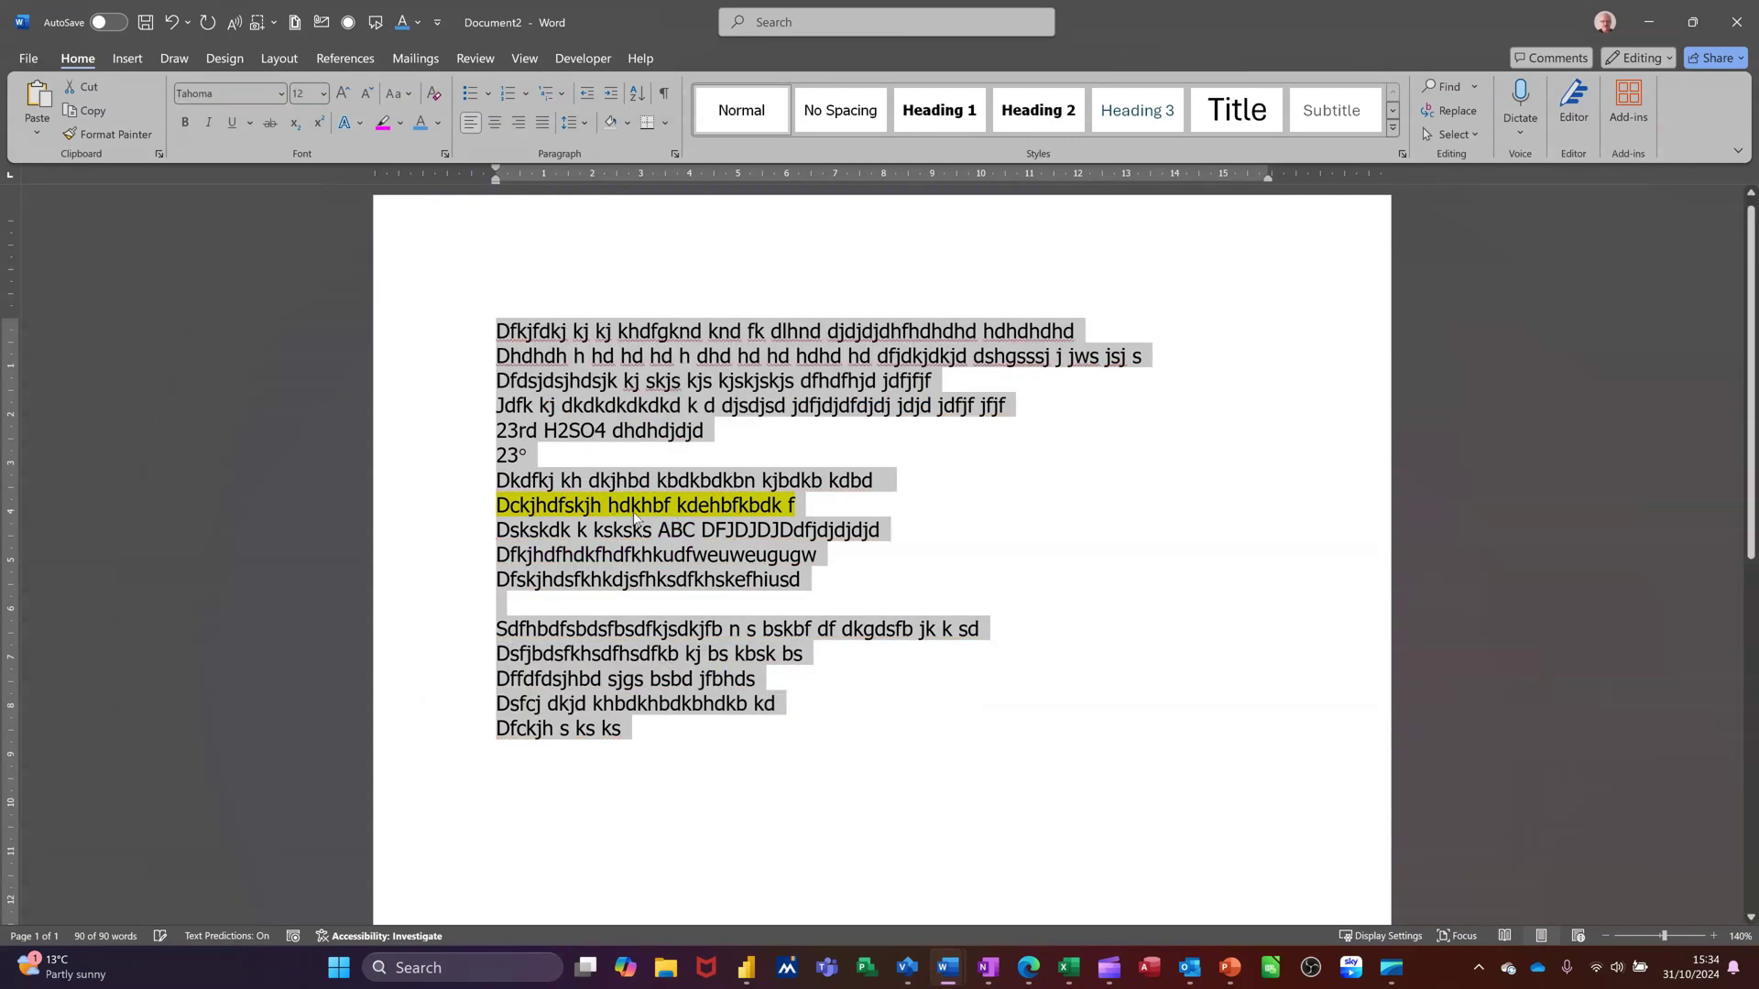
click(456, 511)
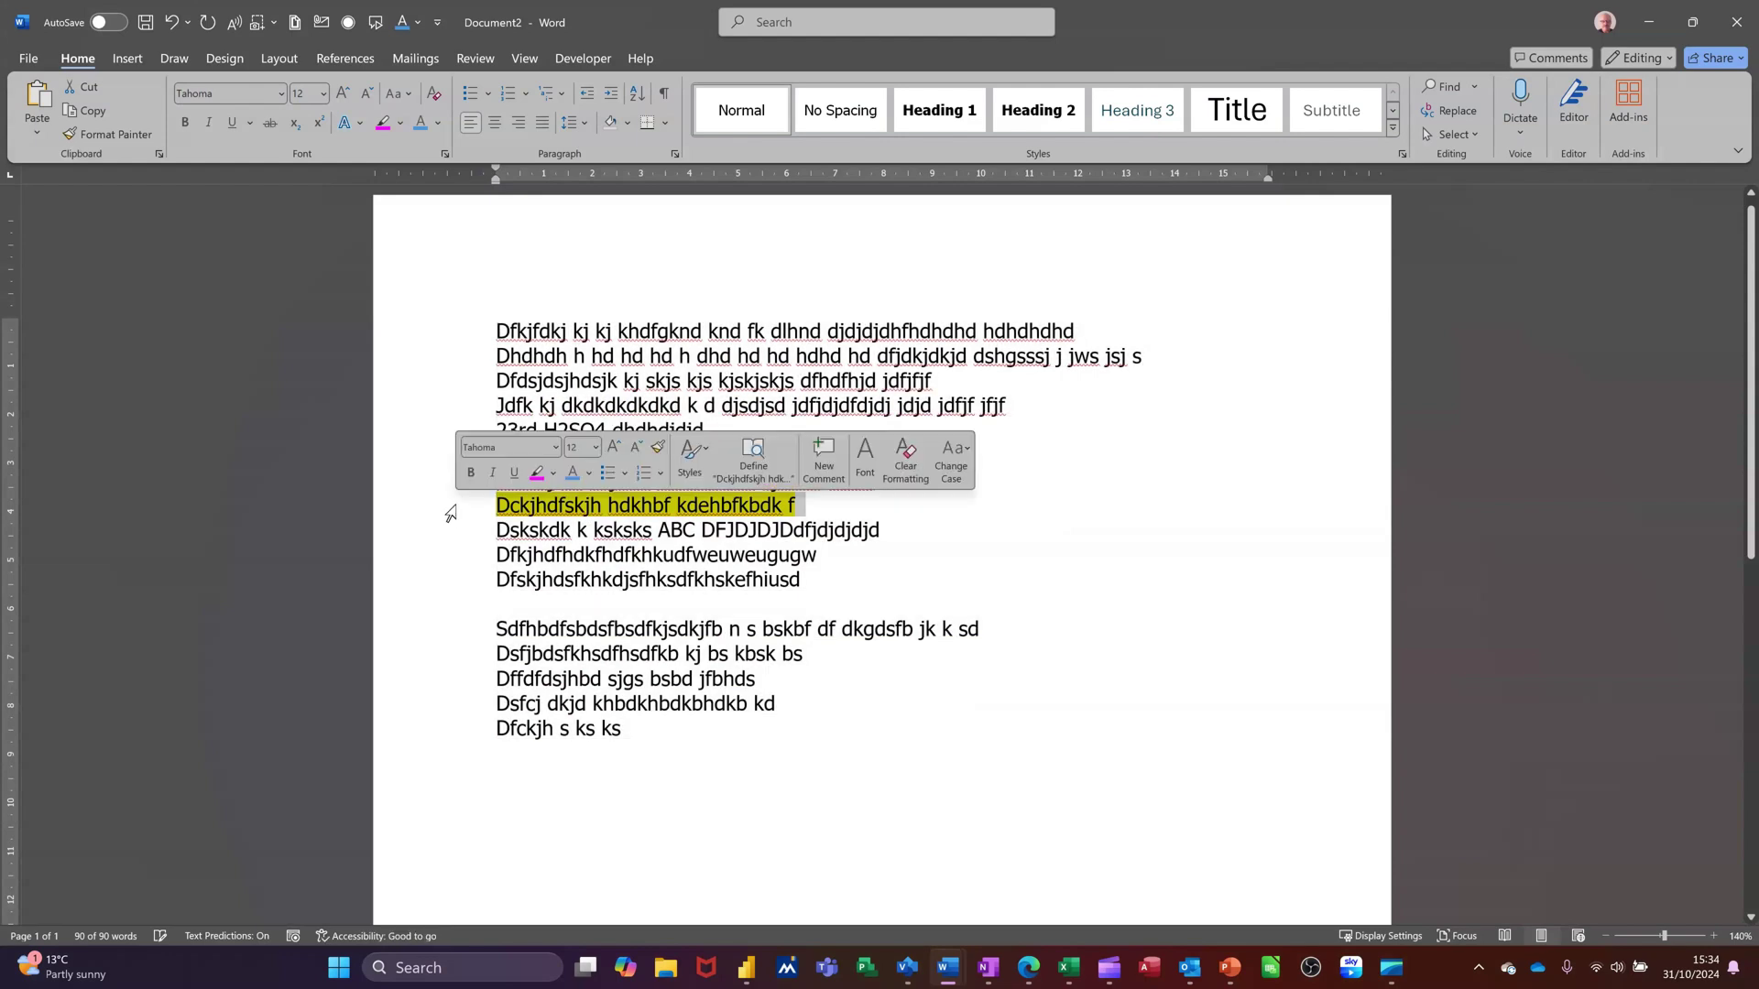
click(555, 477)
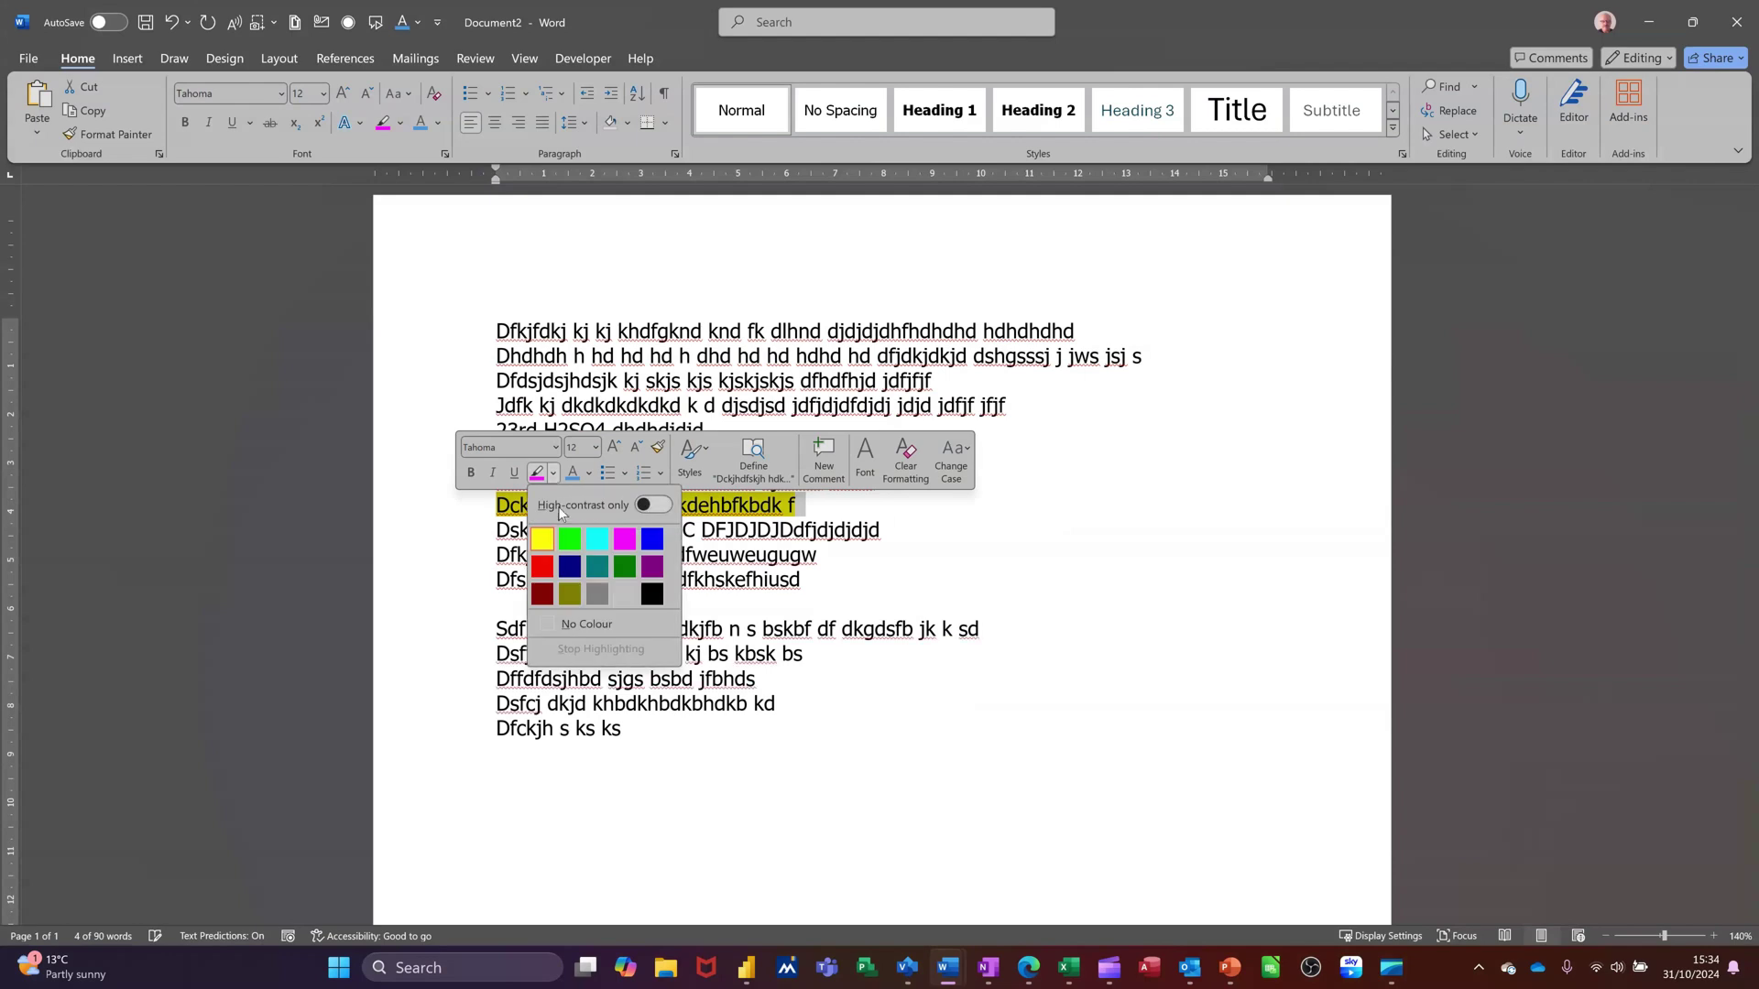
click(583, 623)
click(1013, 586)
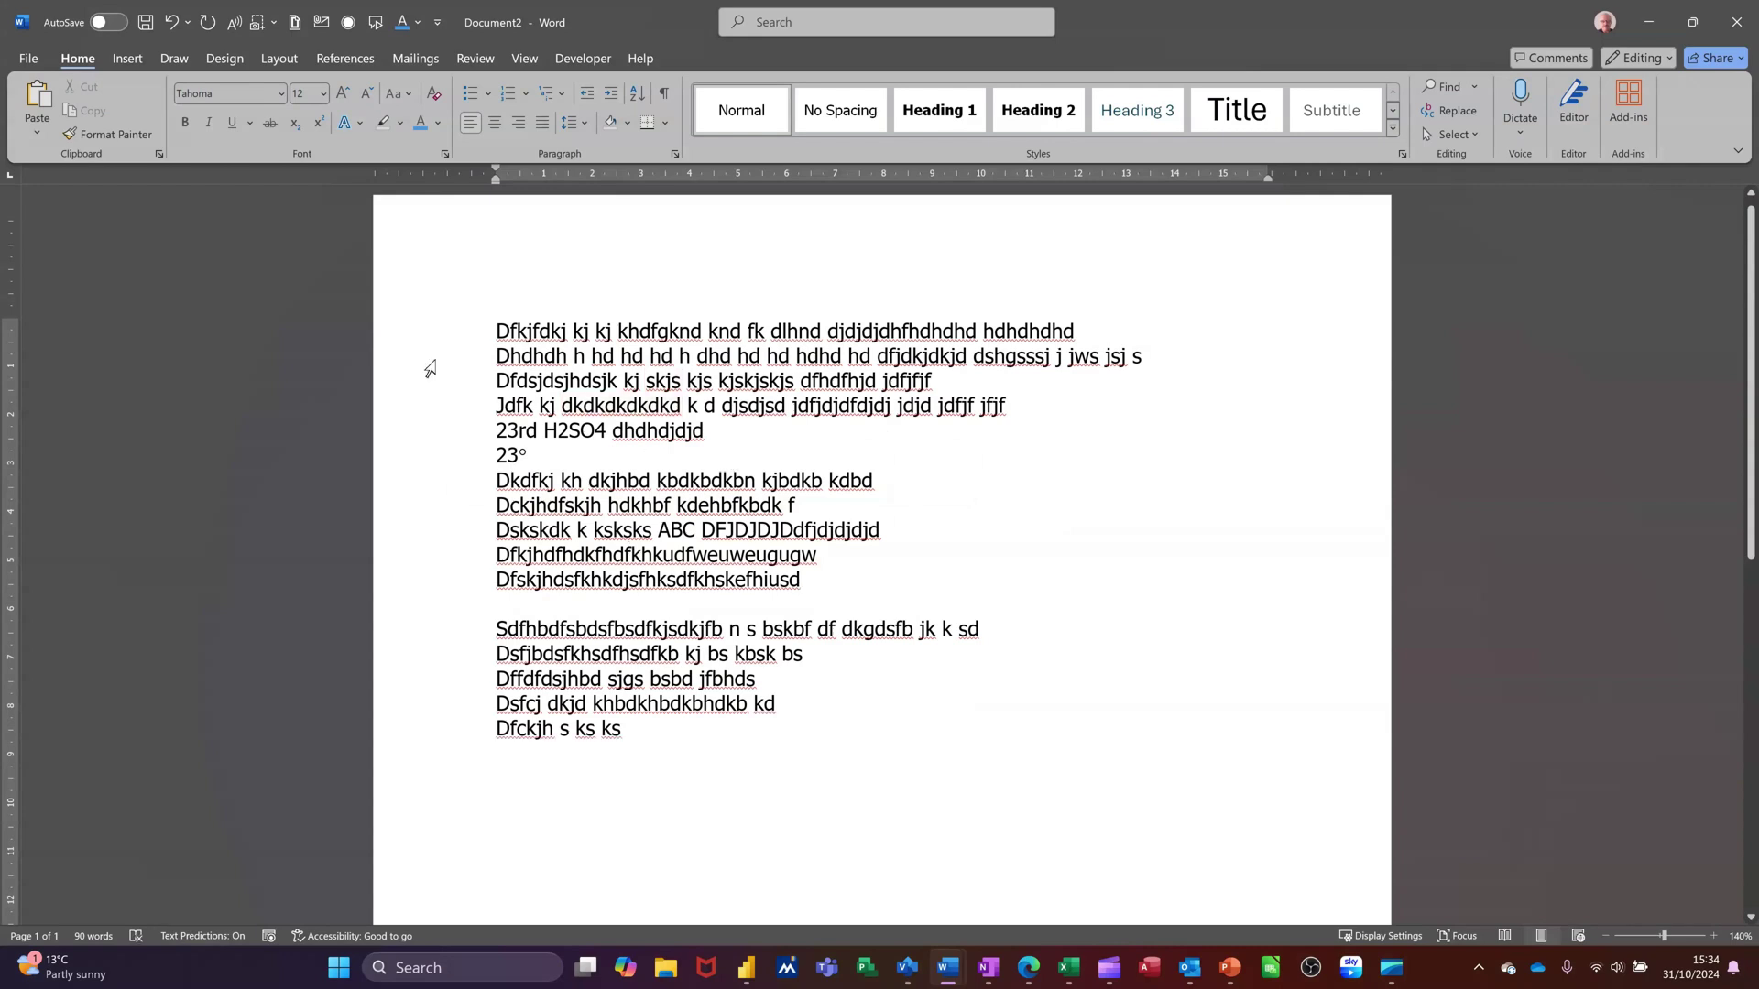
- Delete all existing lines and enter =rand() to generate five sample paragraphs
drag(409, 332, 479, 733)
key(Delete)
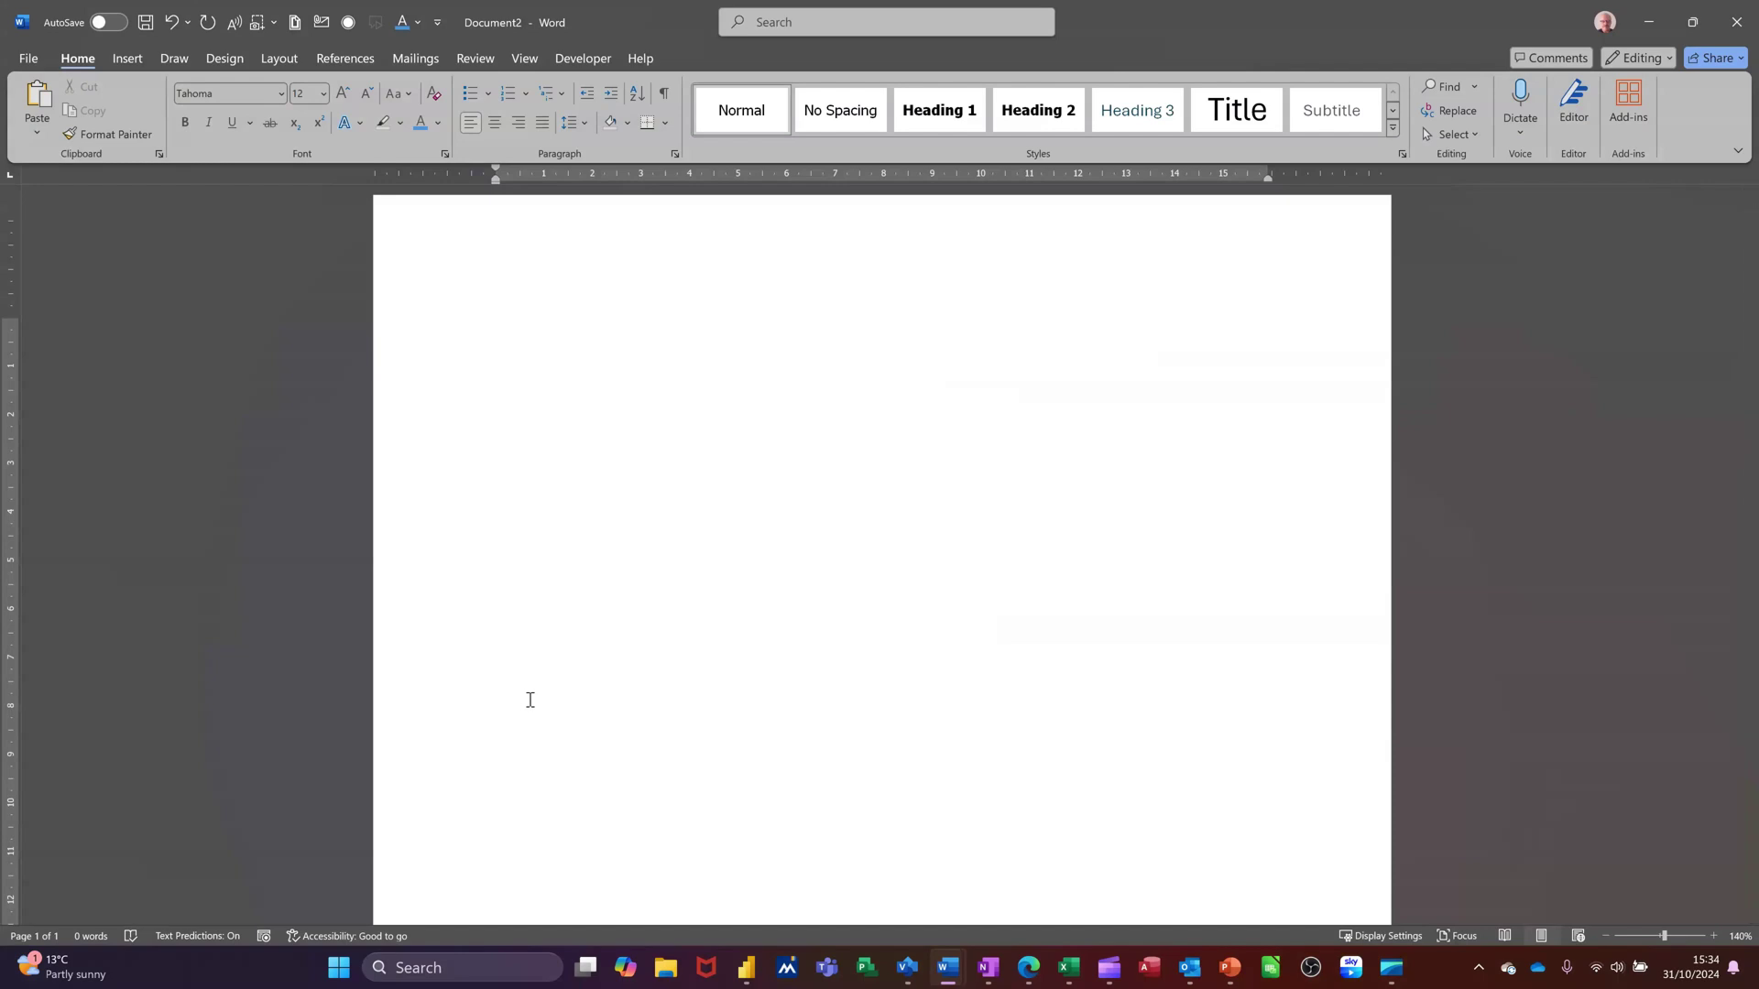
text(=rand)
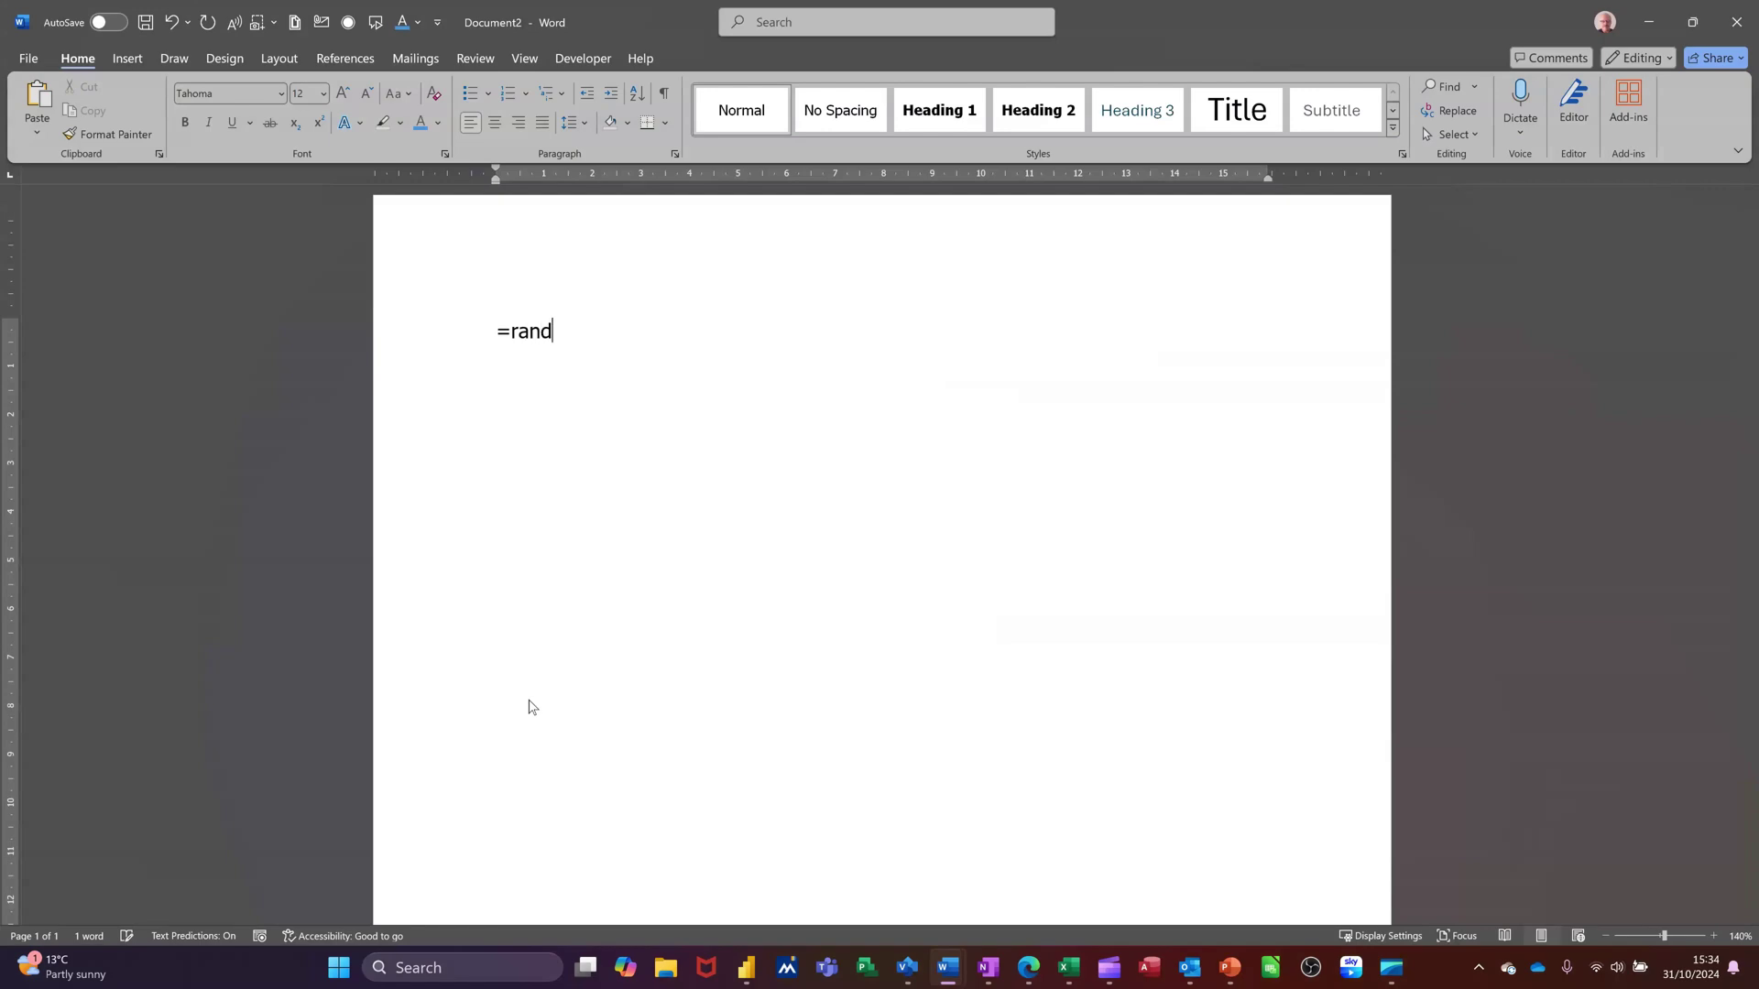
text(())
key(Return)
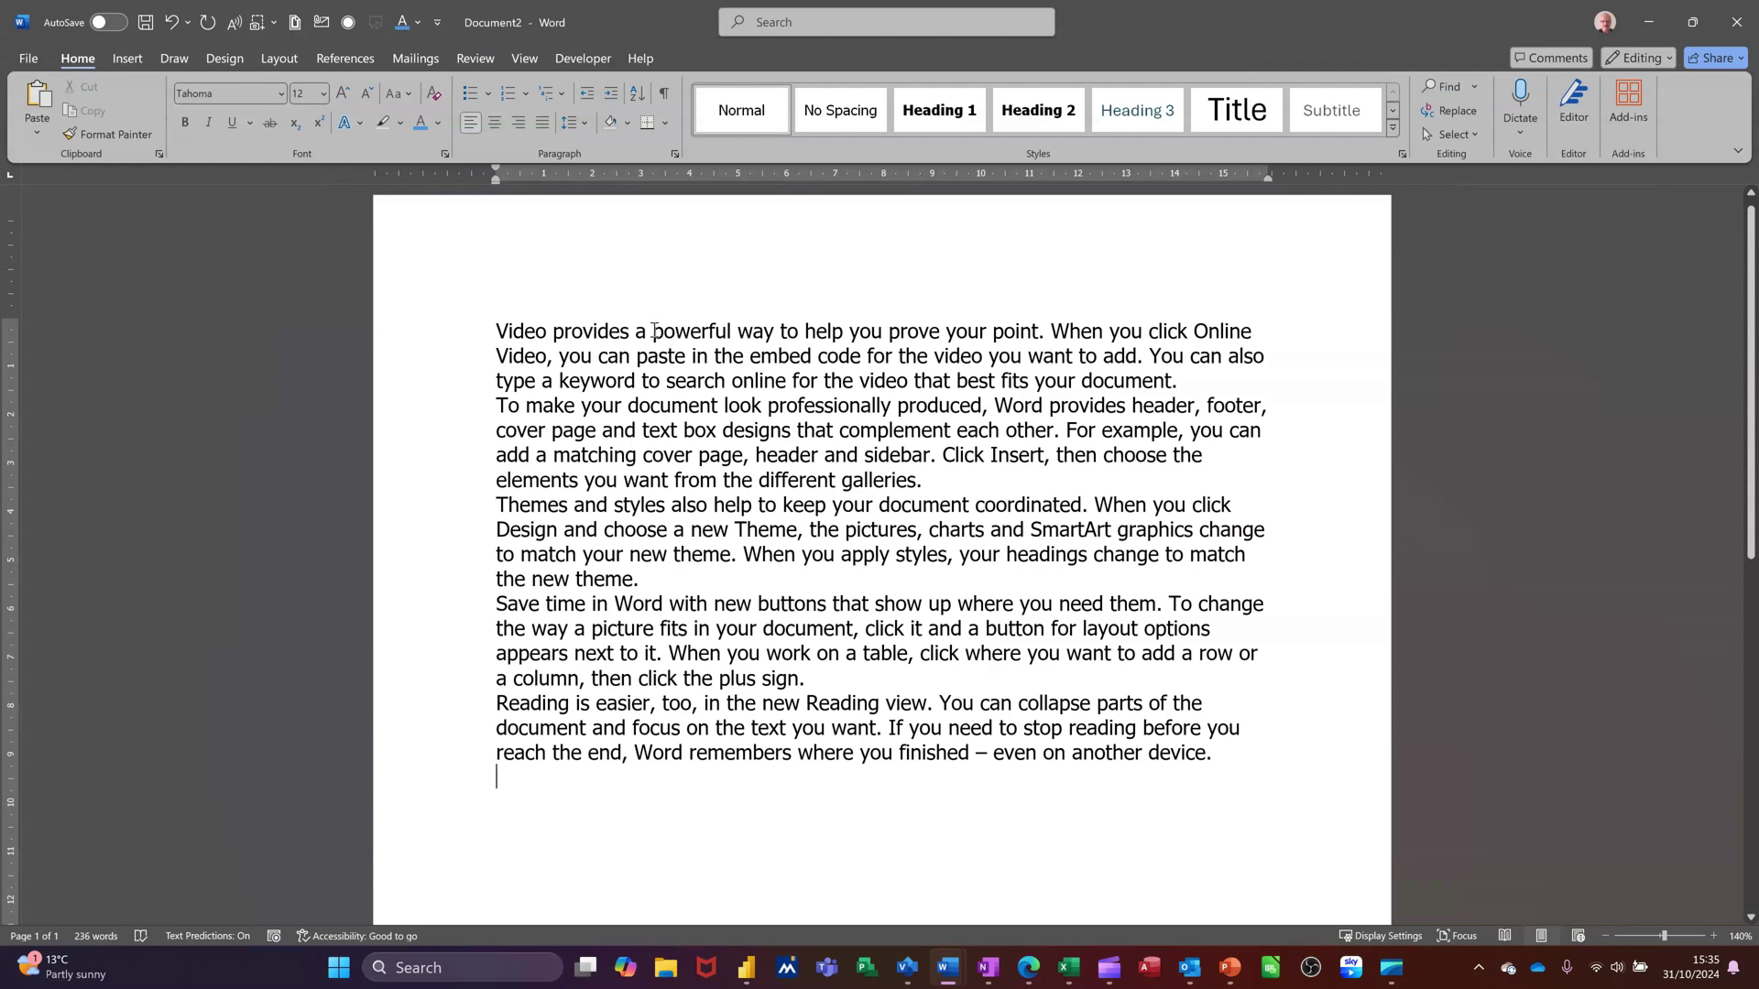
- Bold 'powerful way', italicise 'online' and underline 'header' from the mini toolbar
drag(650, 331, 774, 339)
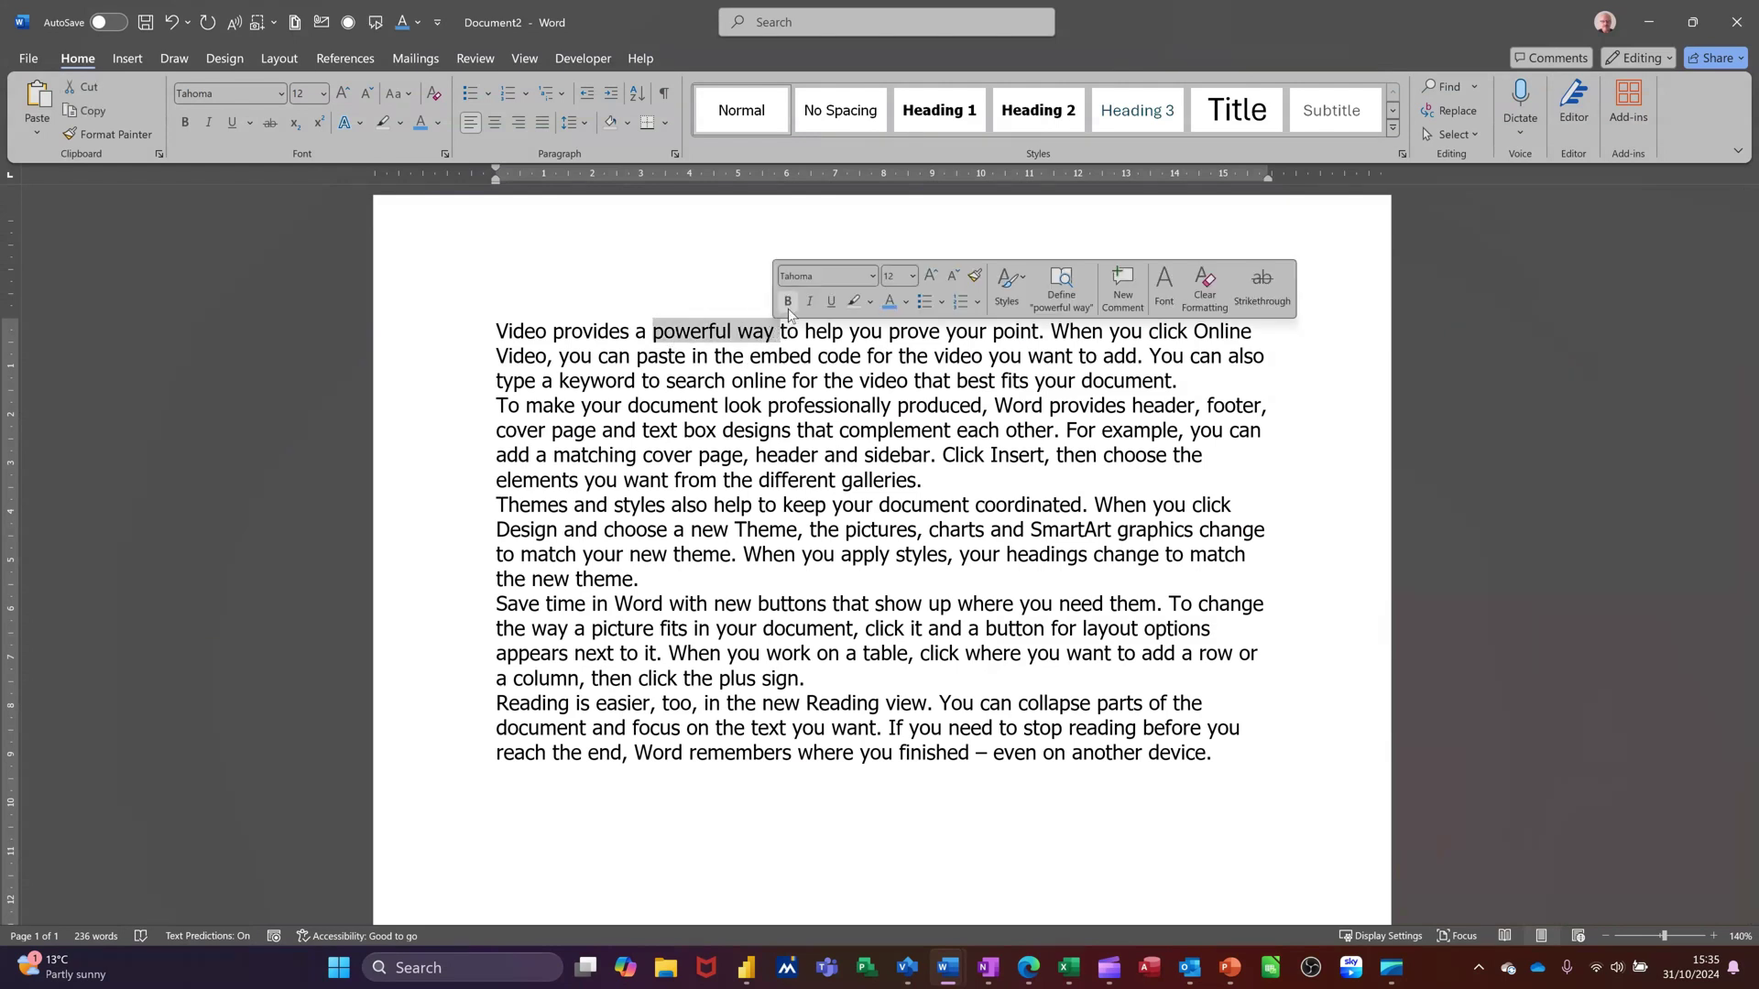
click(788, 302)
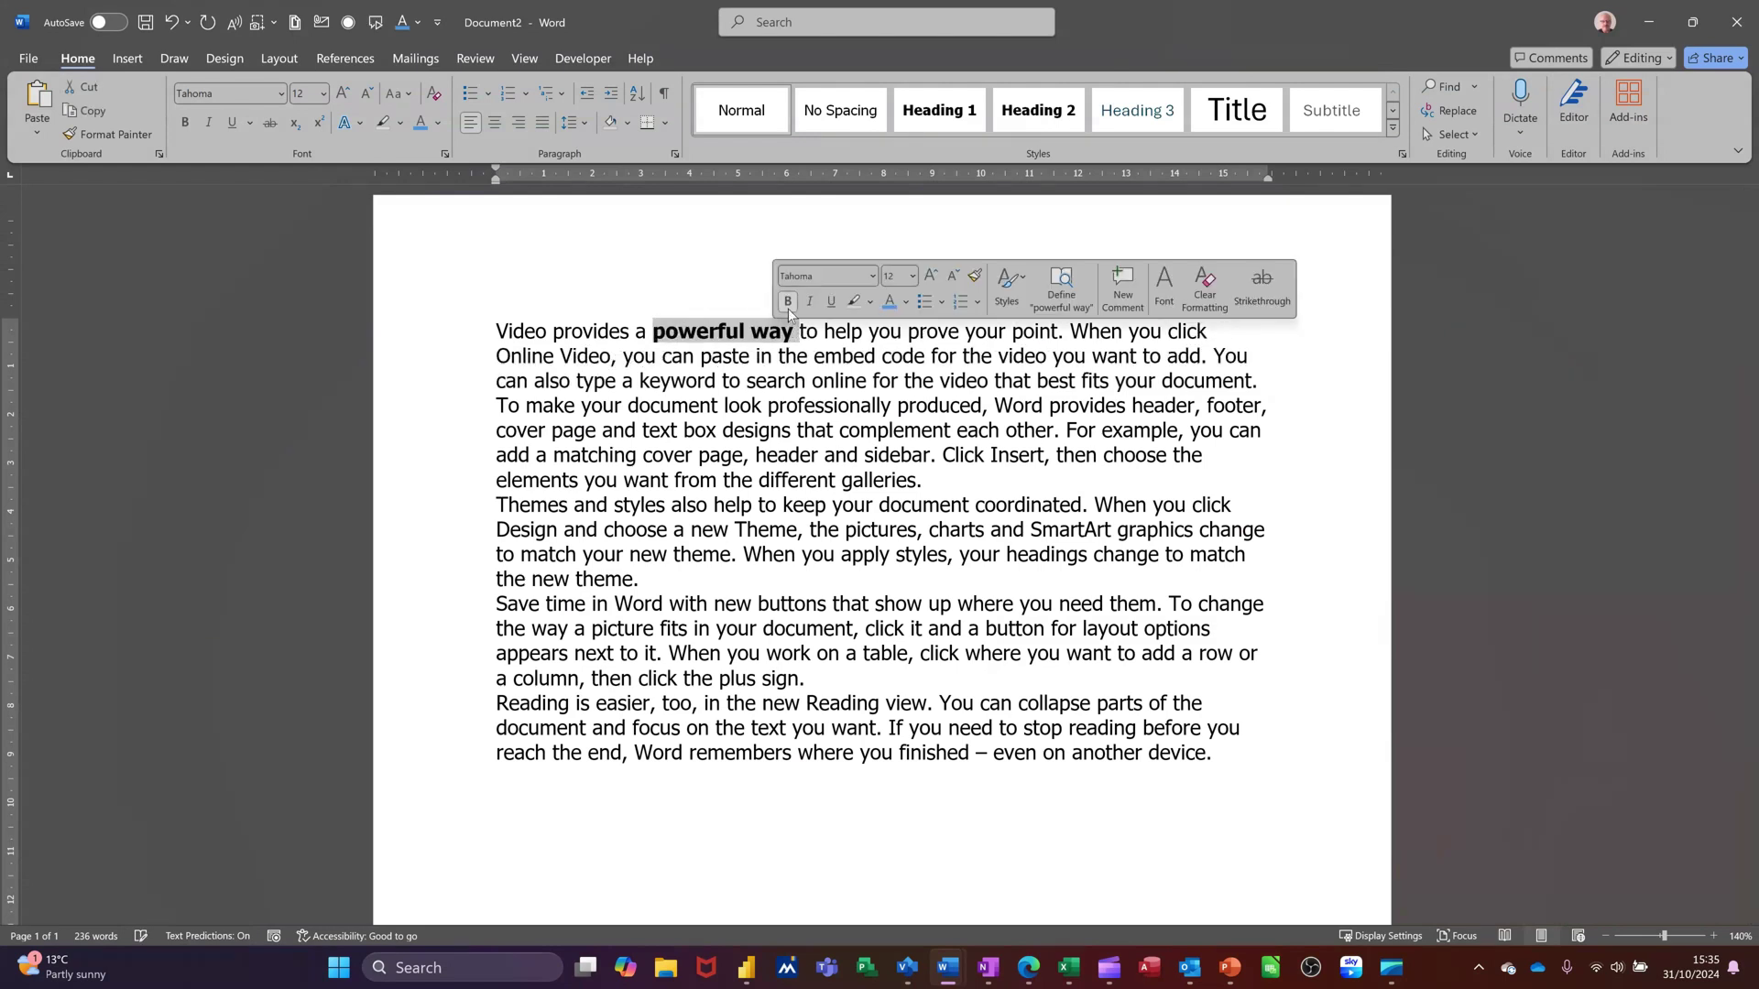
click(861, 449)
double_click(835, 383)
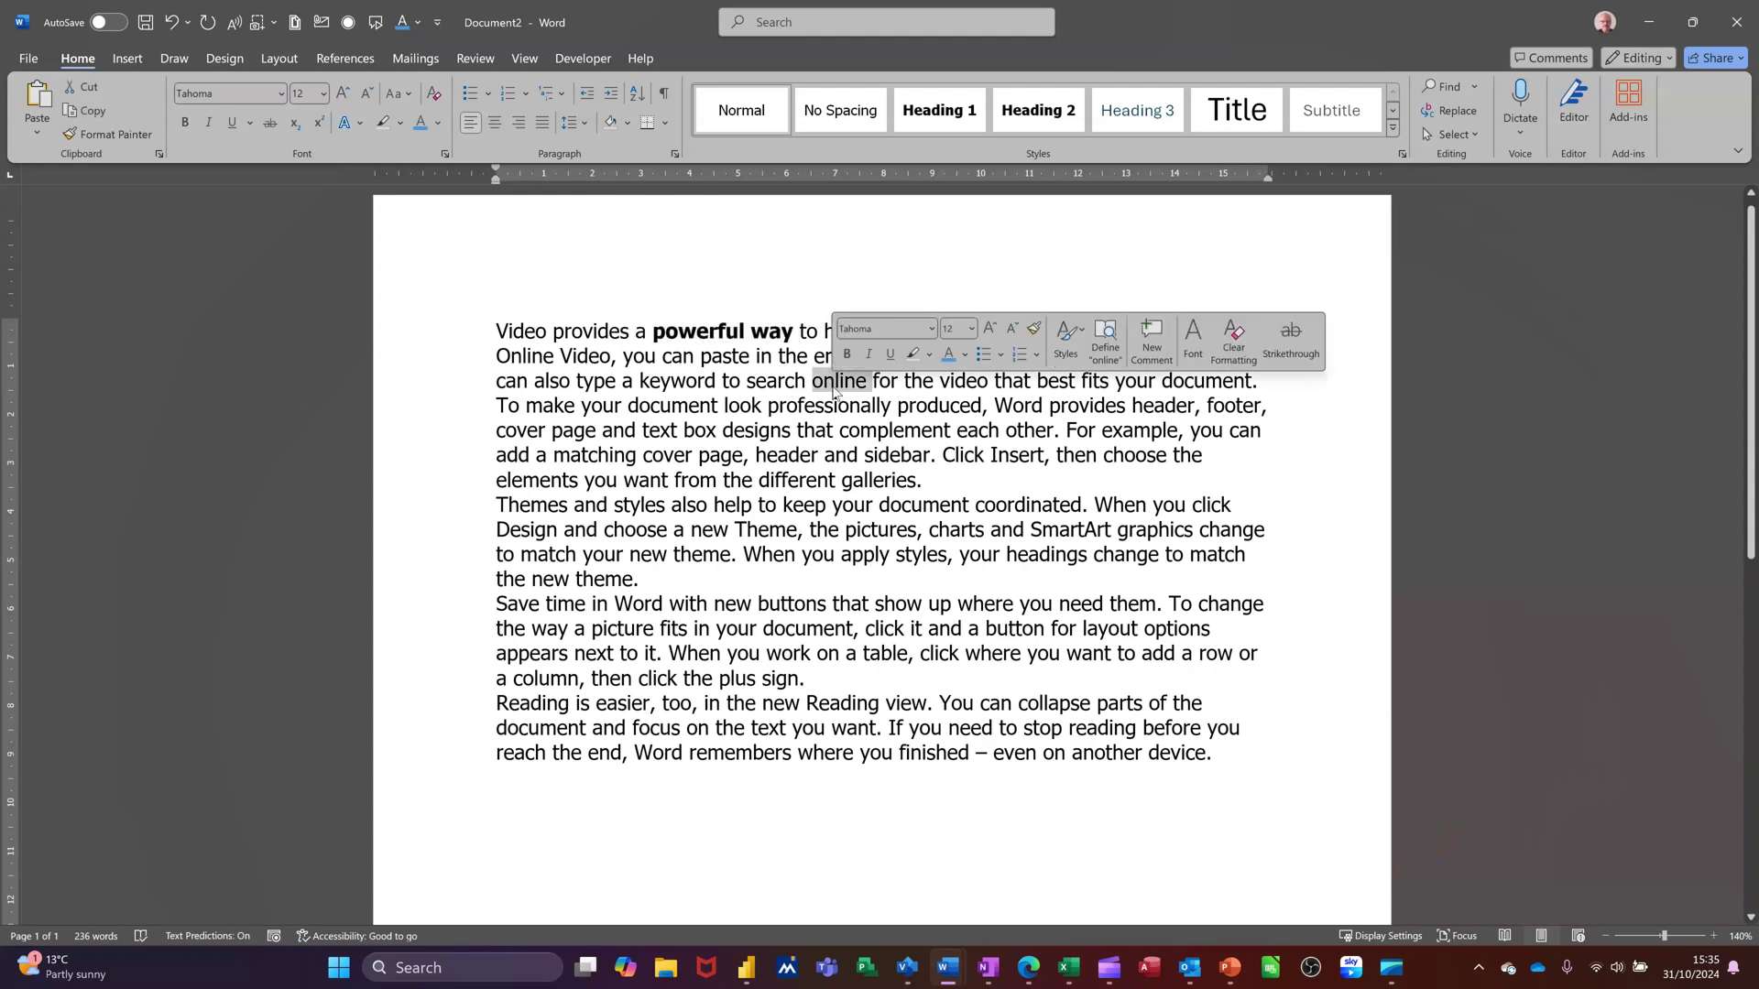
click(868, 354)
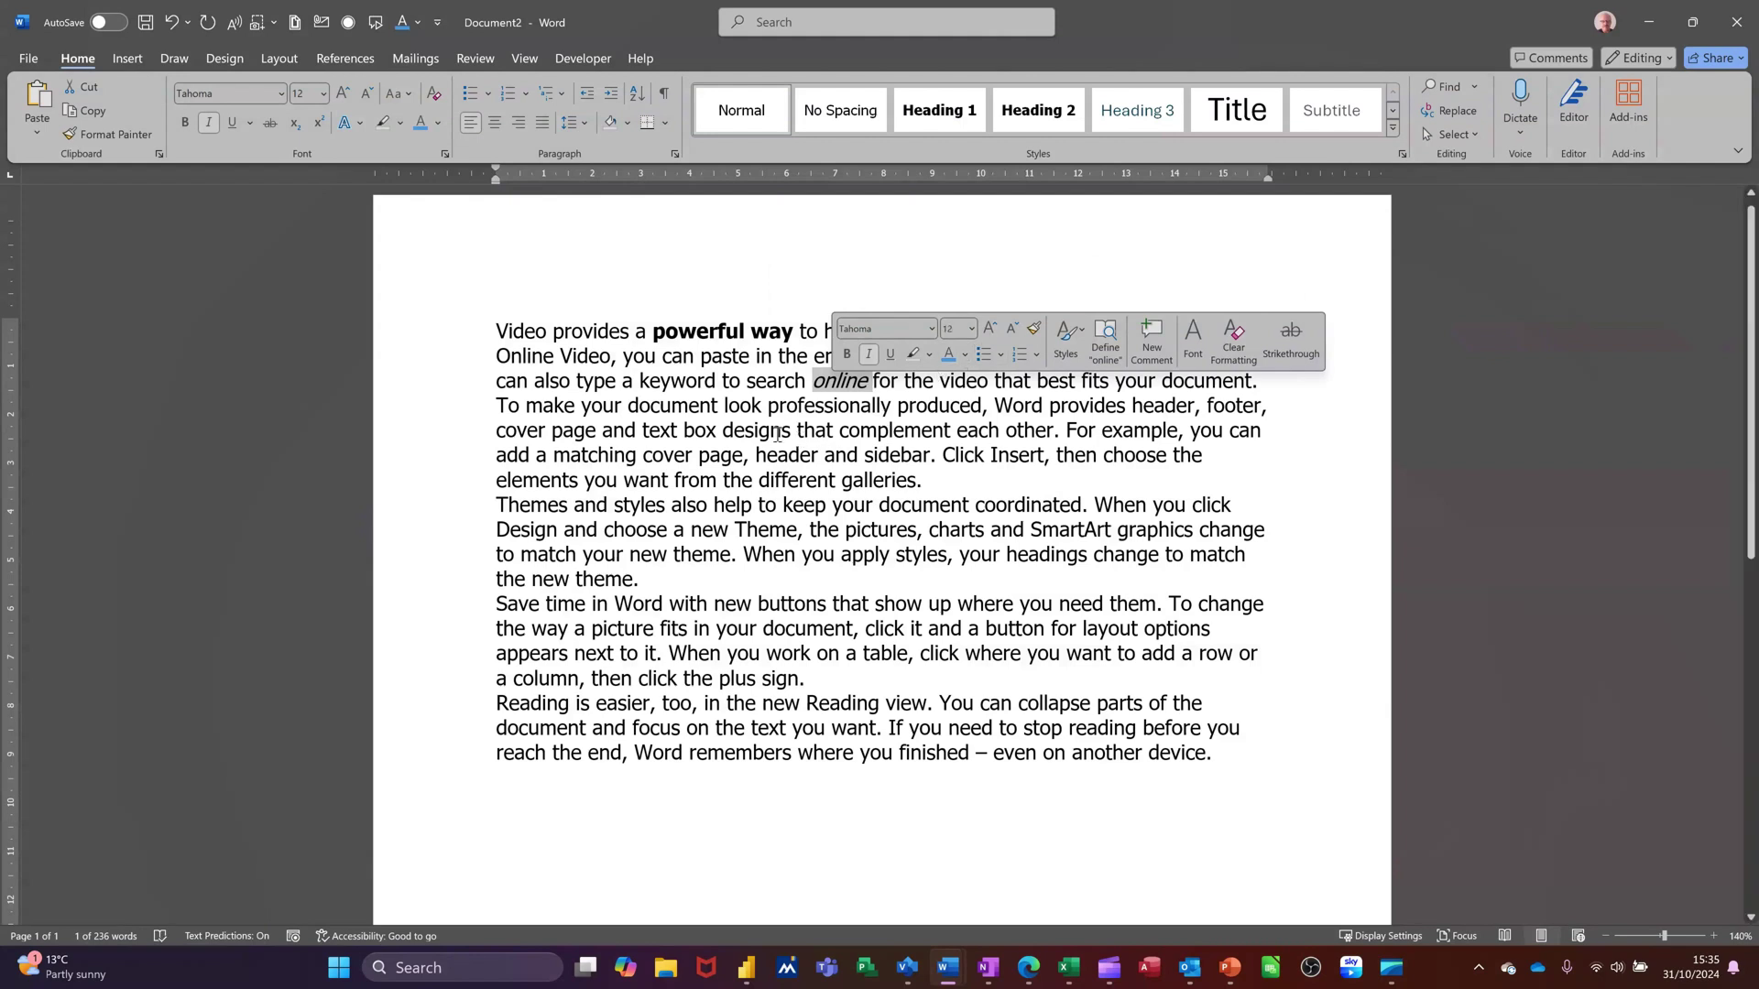
double_click(781, 454)
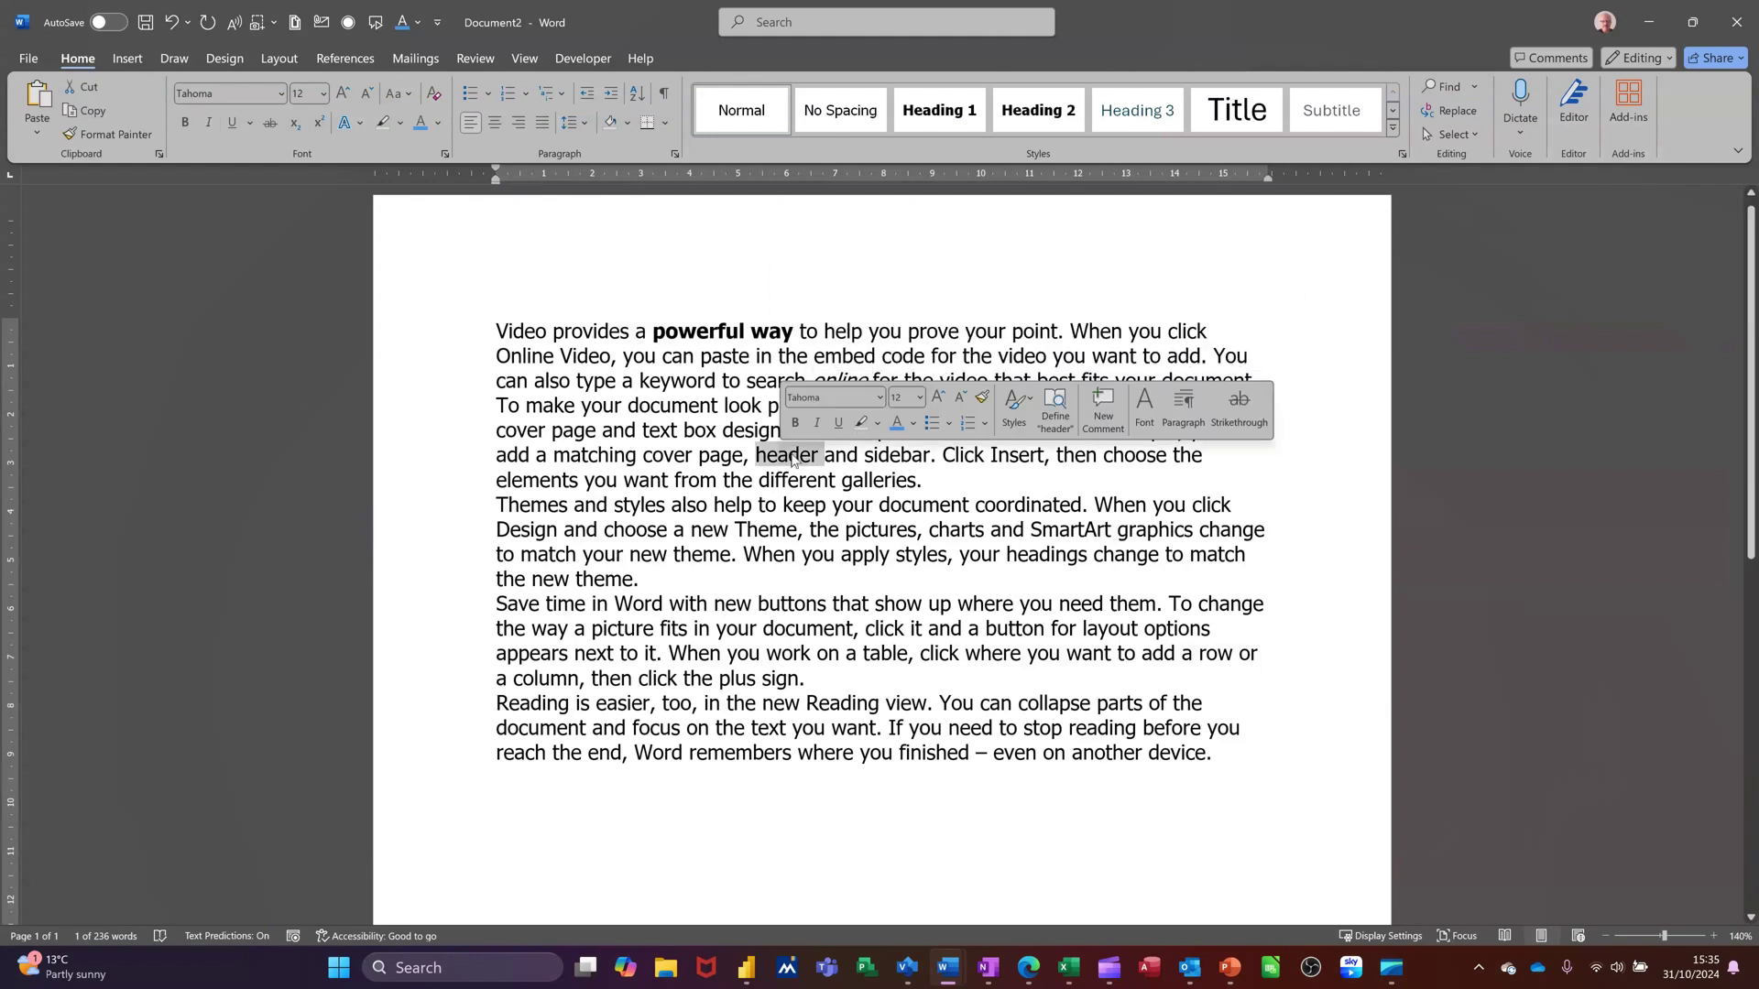
click(839, 424)
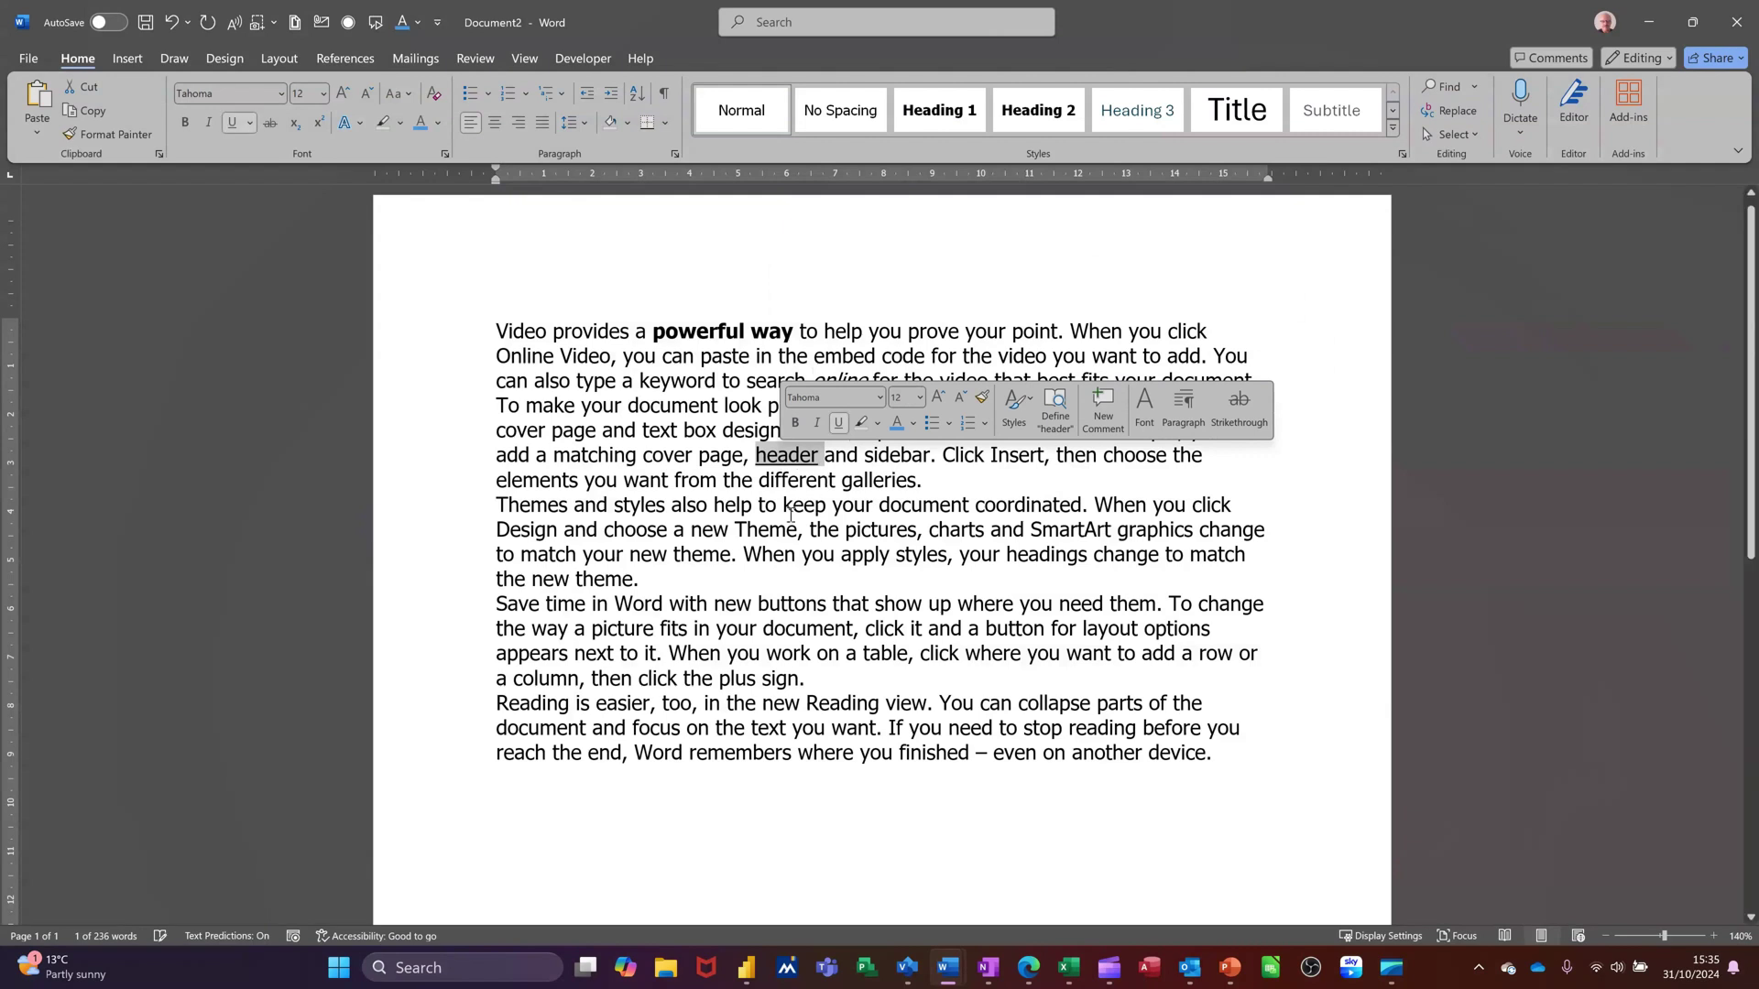
- Colour the word 'new' red and make 'document coordinated' bold
double_click(707, 533)
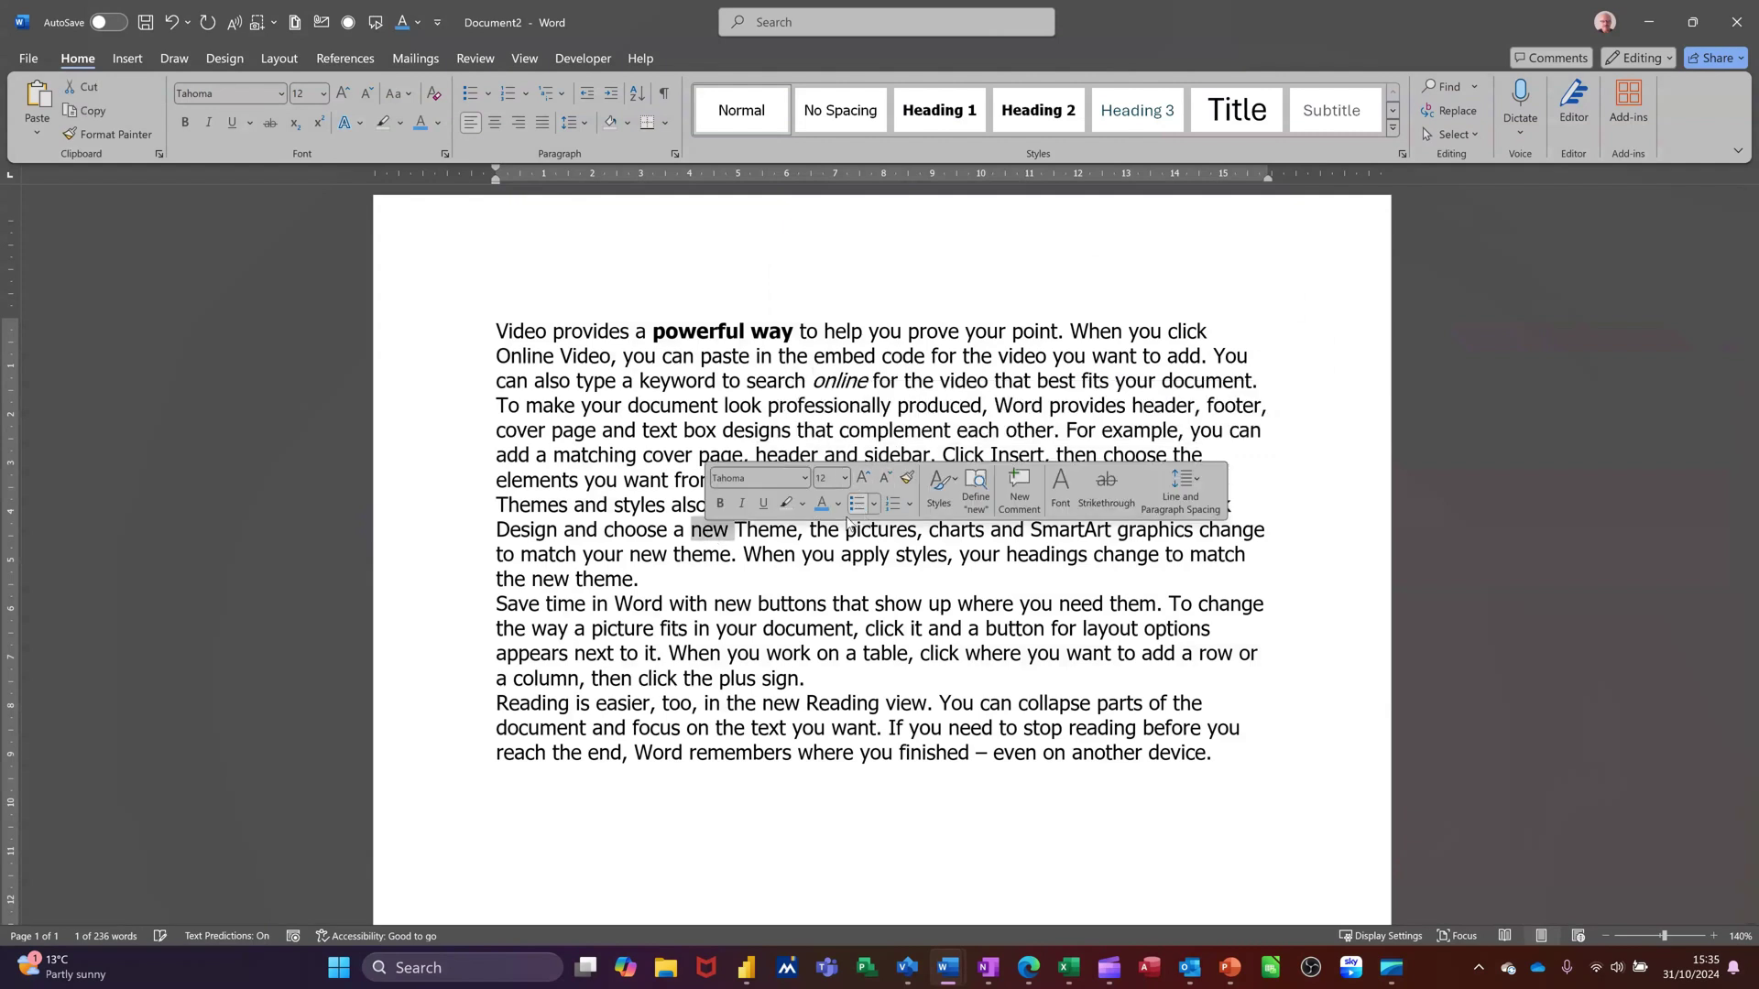
click(838, 511)
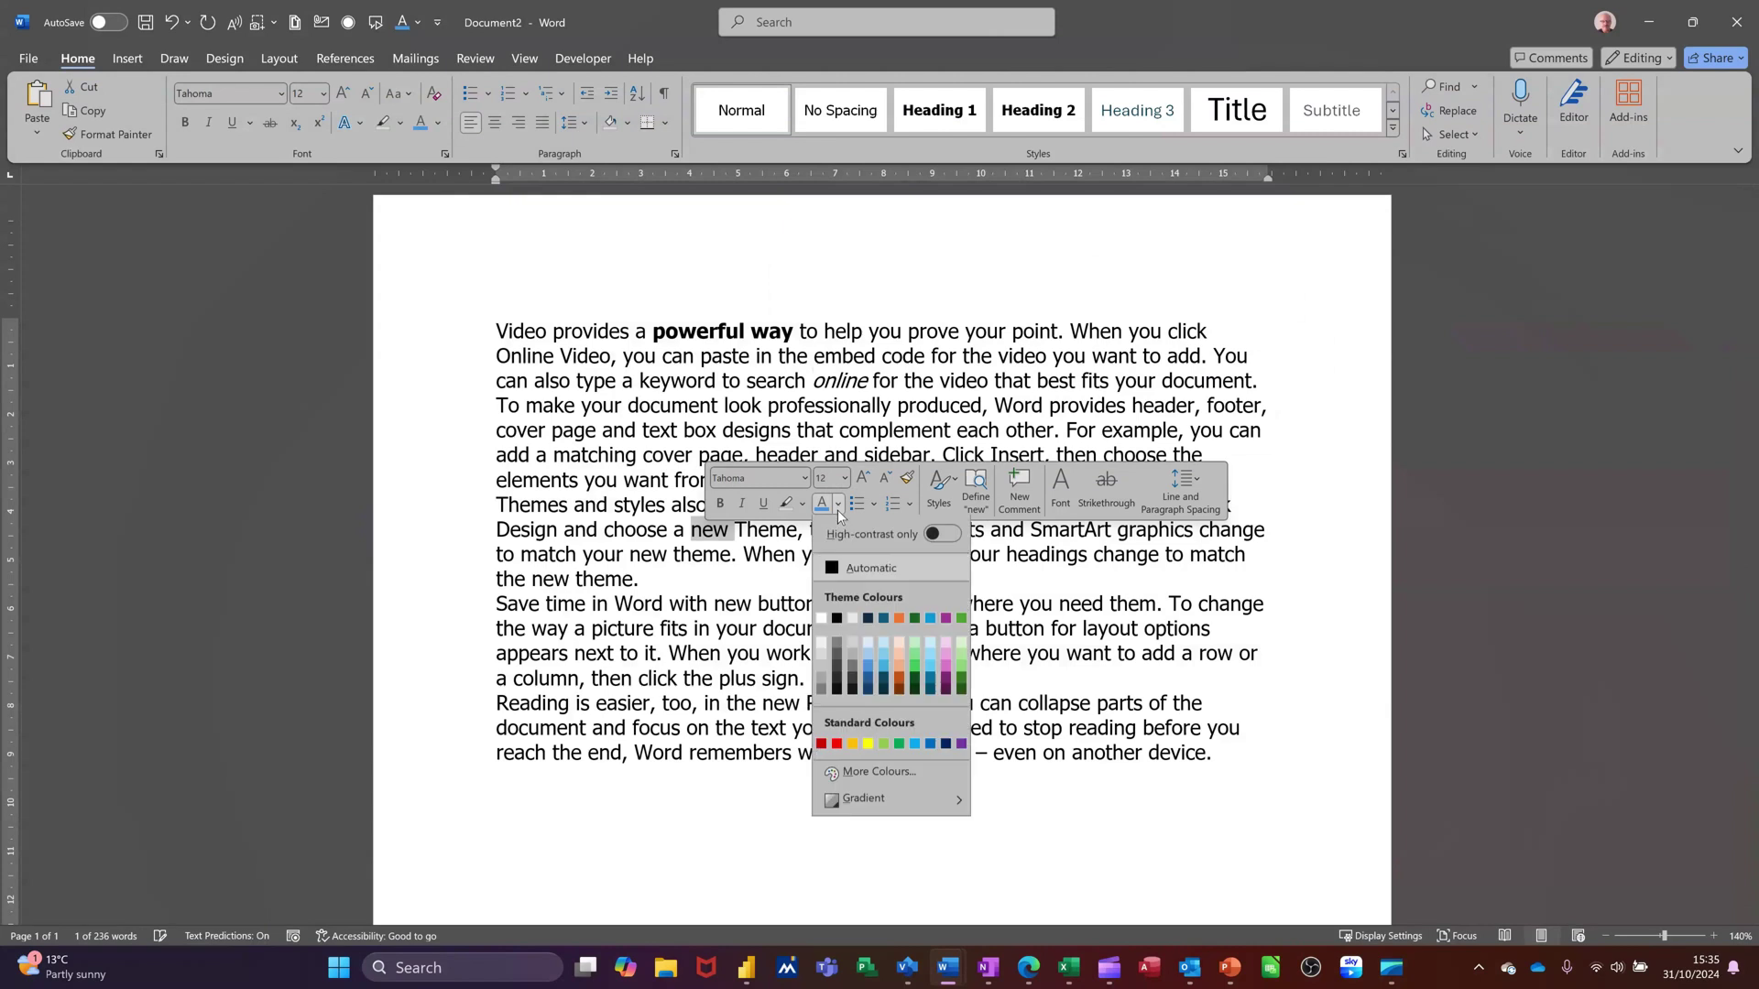
click(838, 748)
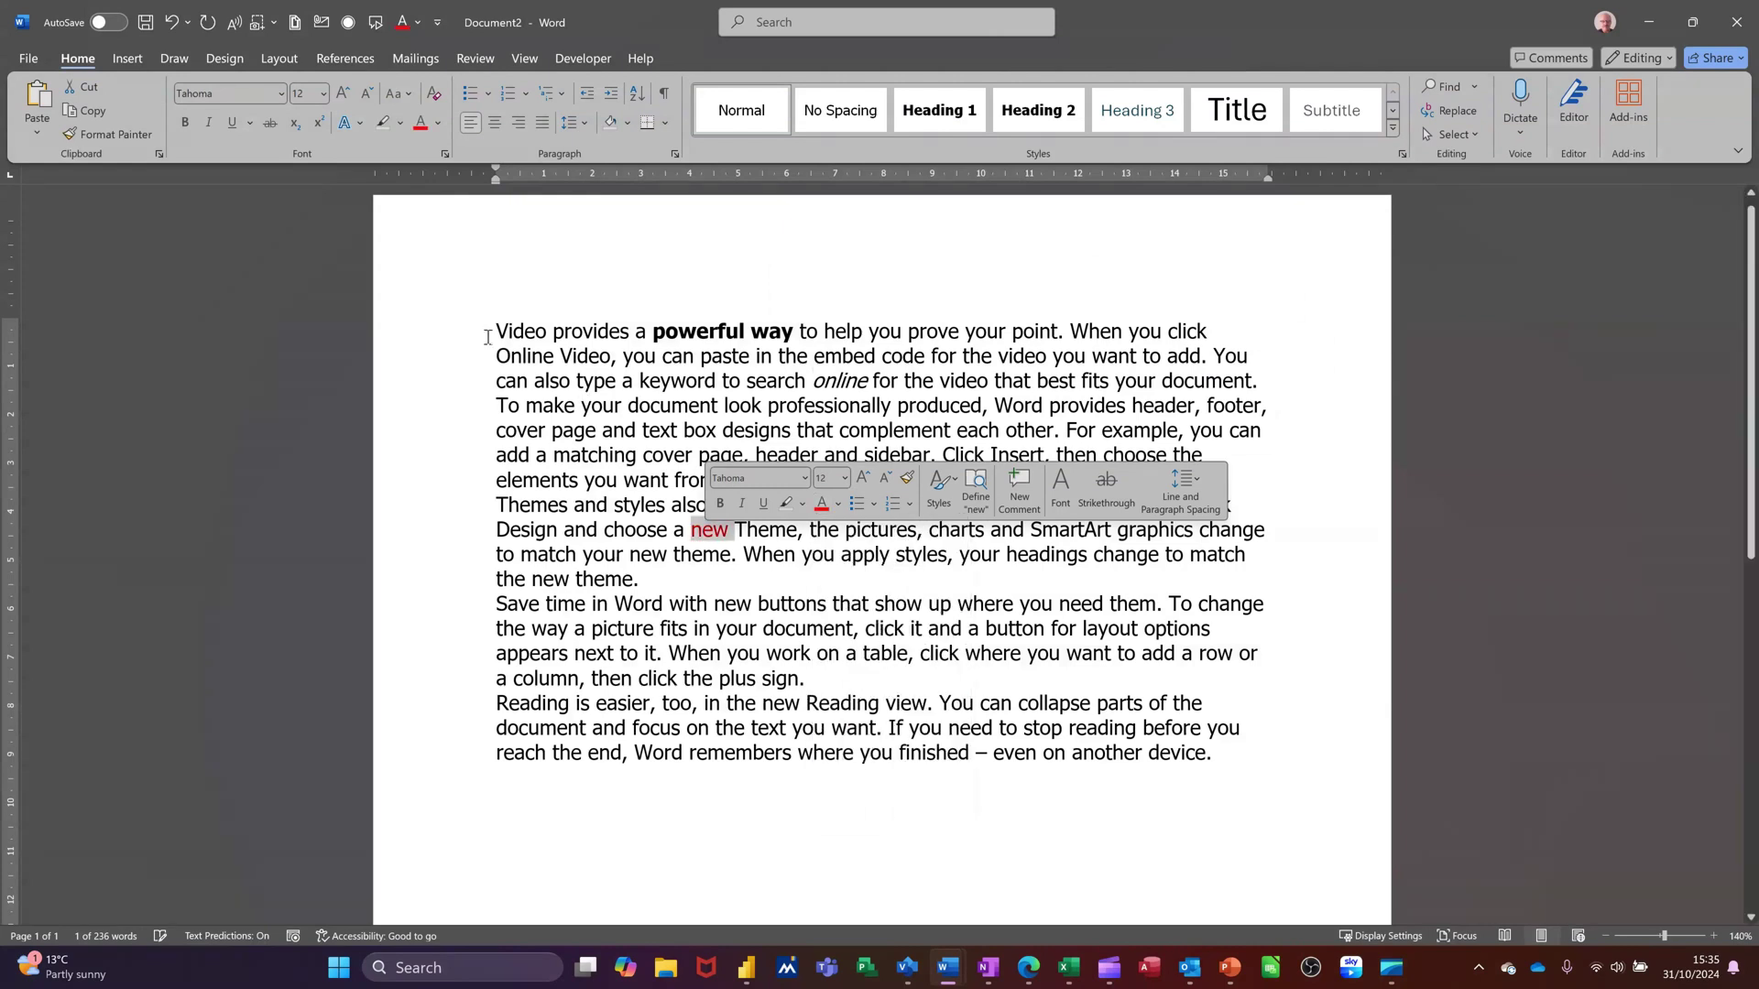
click(619, 480)
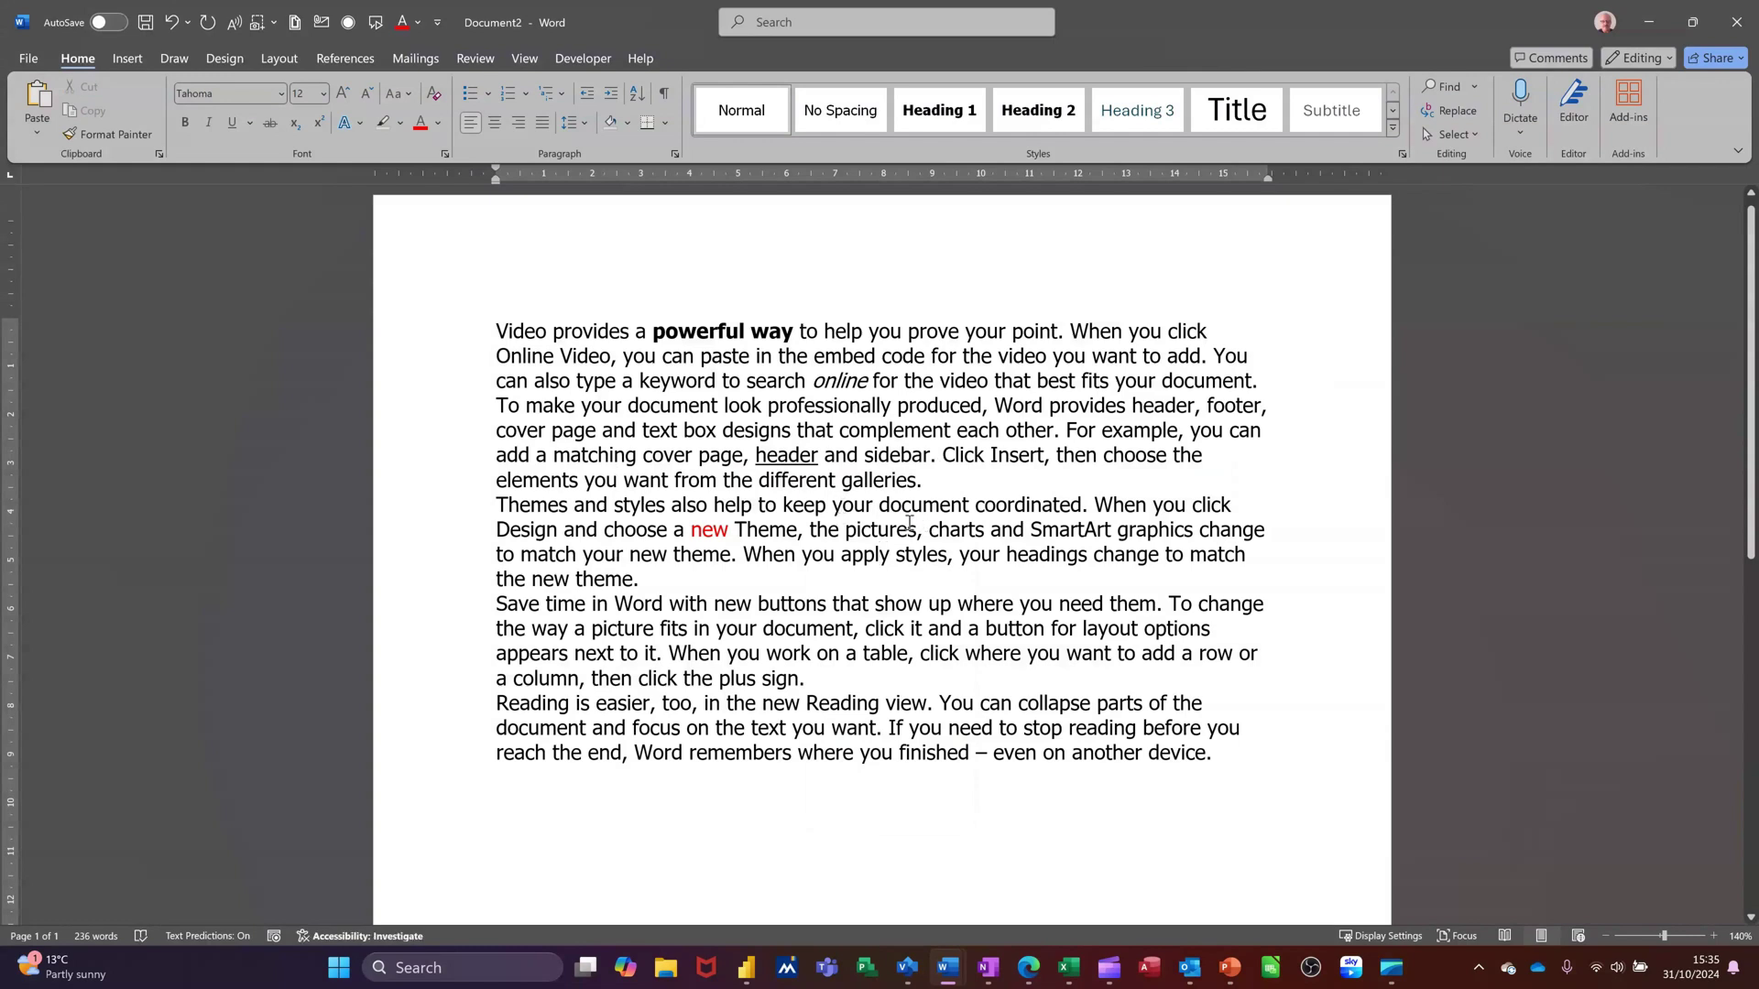
drag(879, 506, 1077, 506)
click(1083, 475)
click(971, 554)
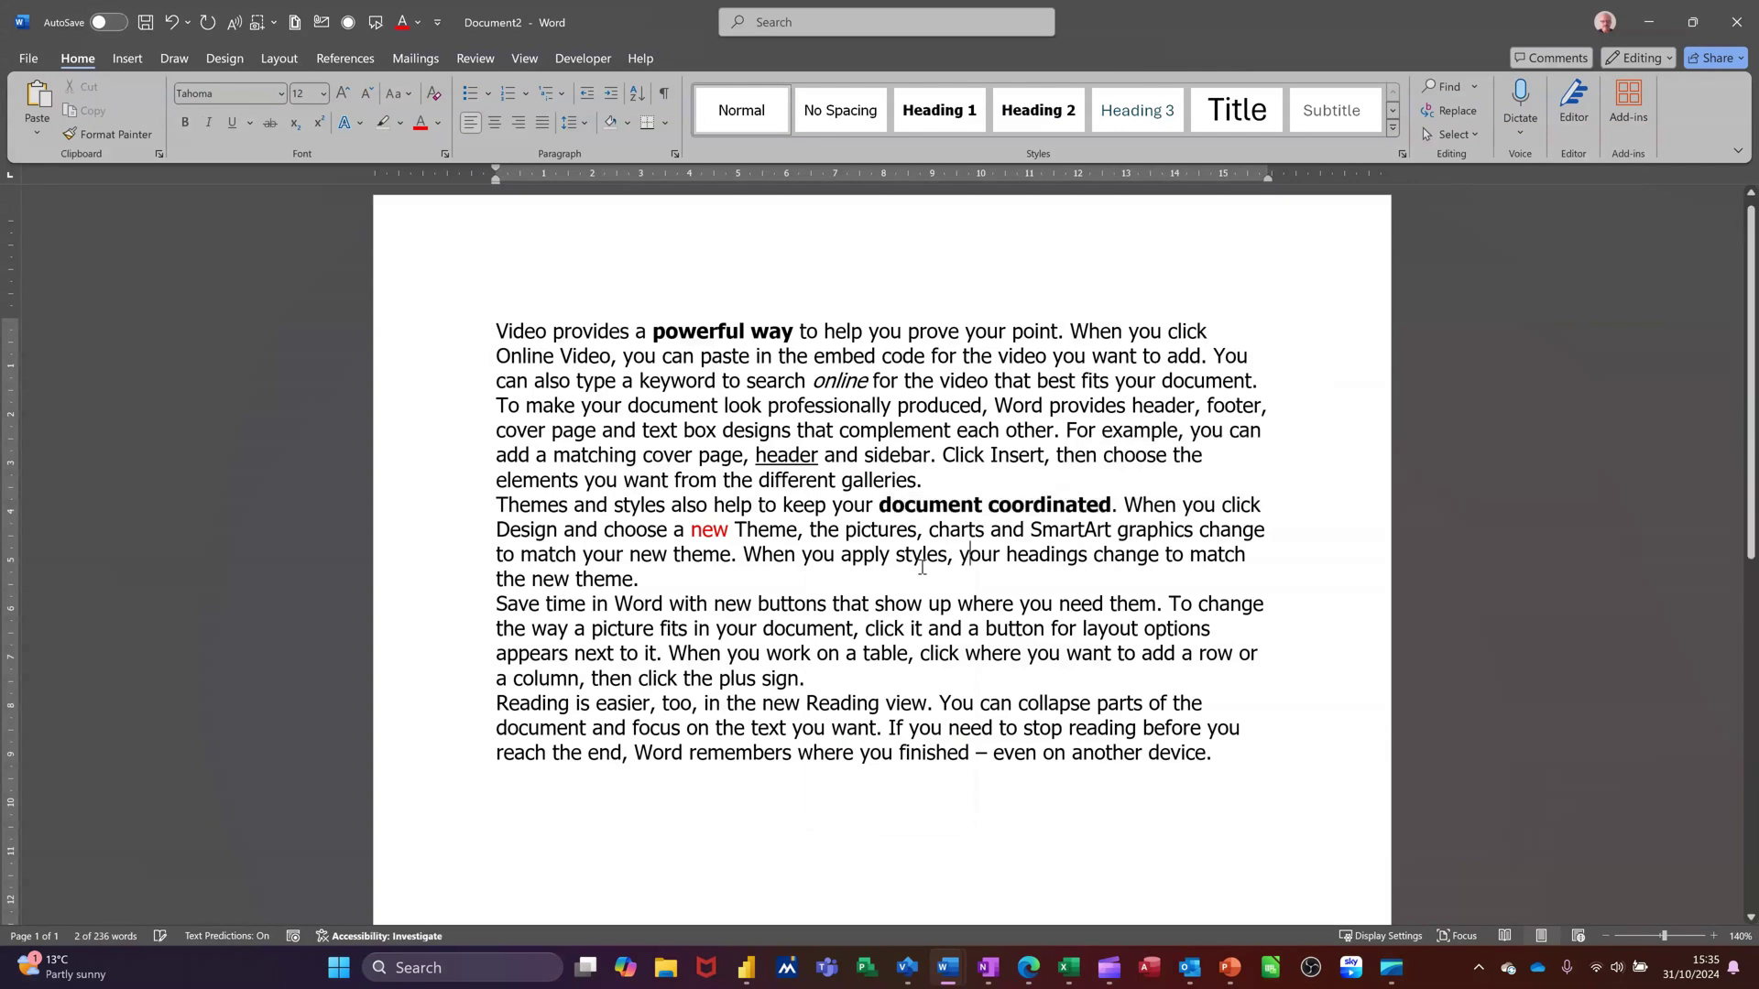